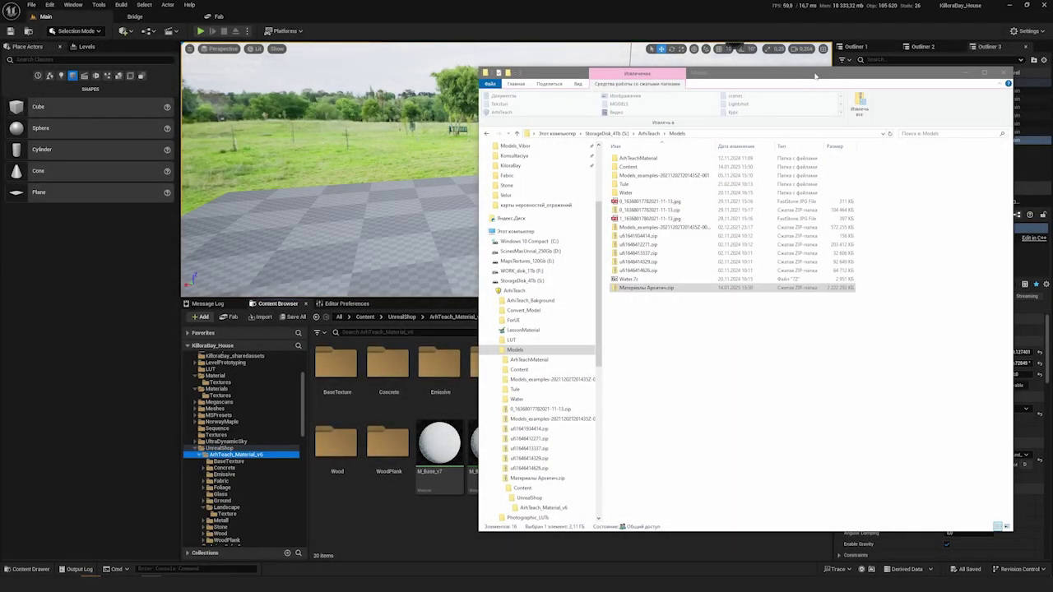
- Browse the Материалы ZIP archive in the Models folder through Content and UnrealShop to ArhTeach_Material_v6, and return to its Content folder
click(683, 394)
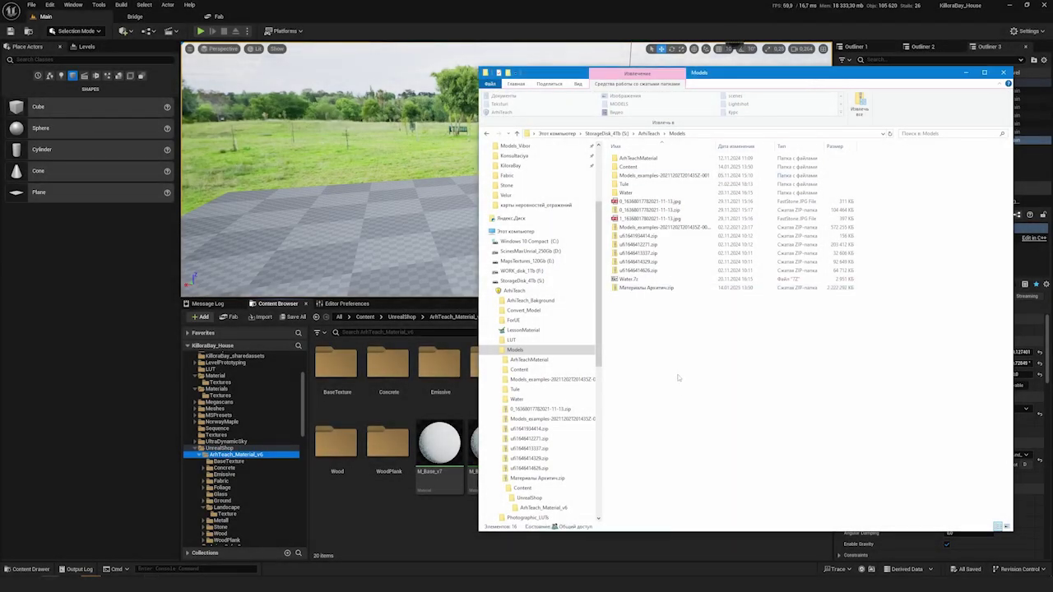
click(631, 287)
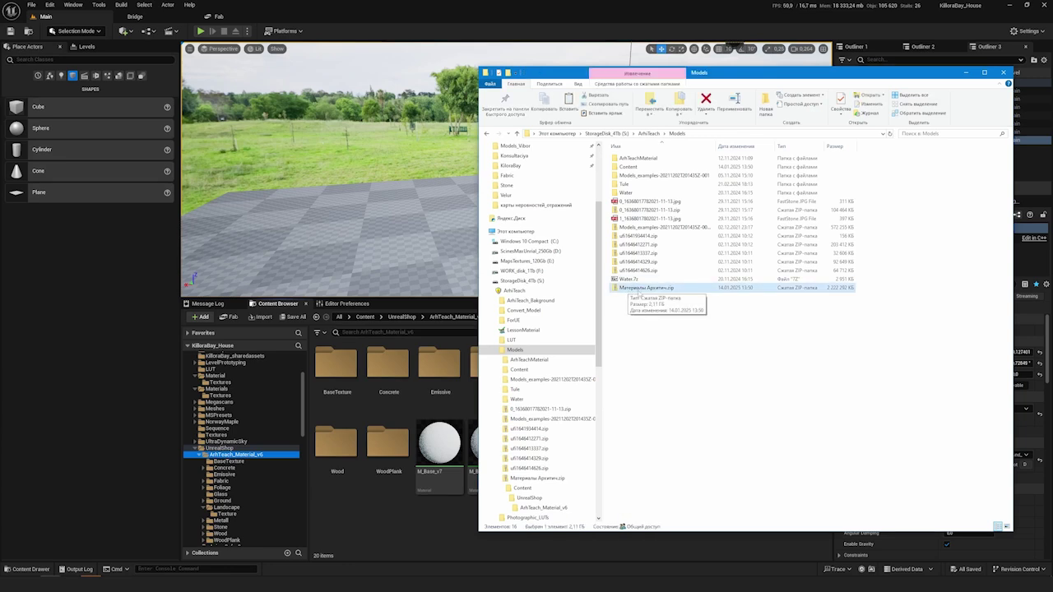
double_click(634, 290)
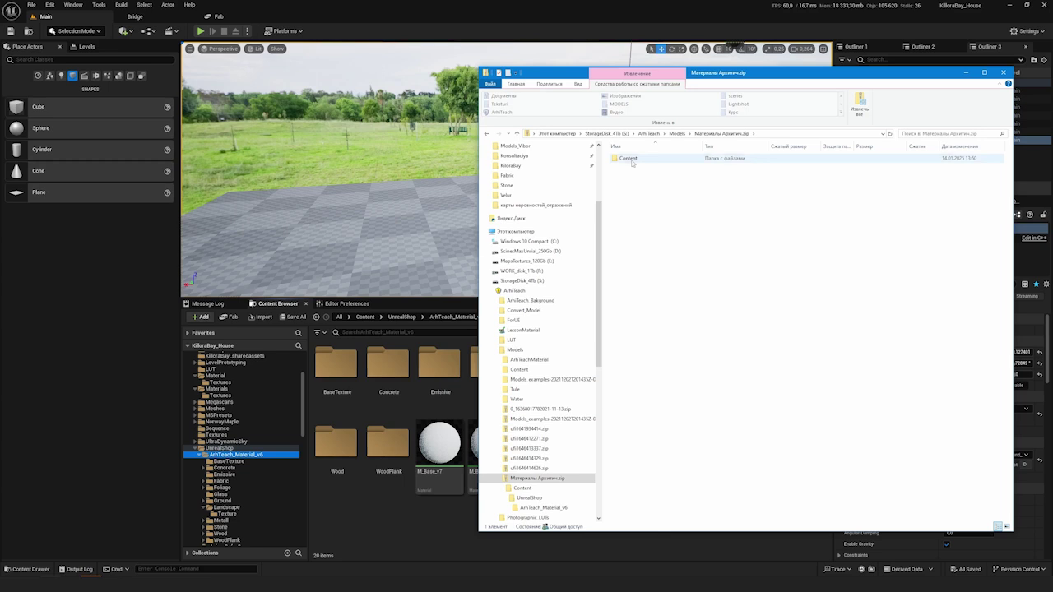
click(632, 160)
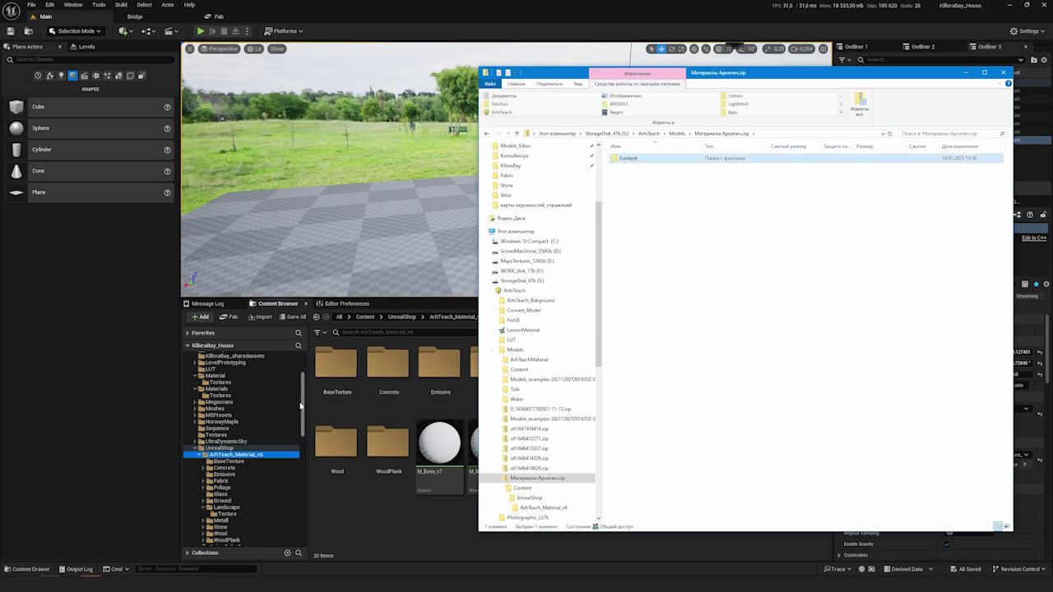
double_click(627, 159)
double_click(630, 159)
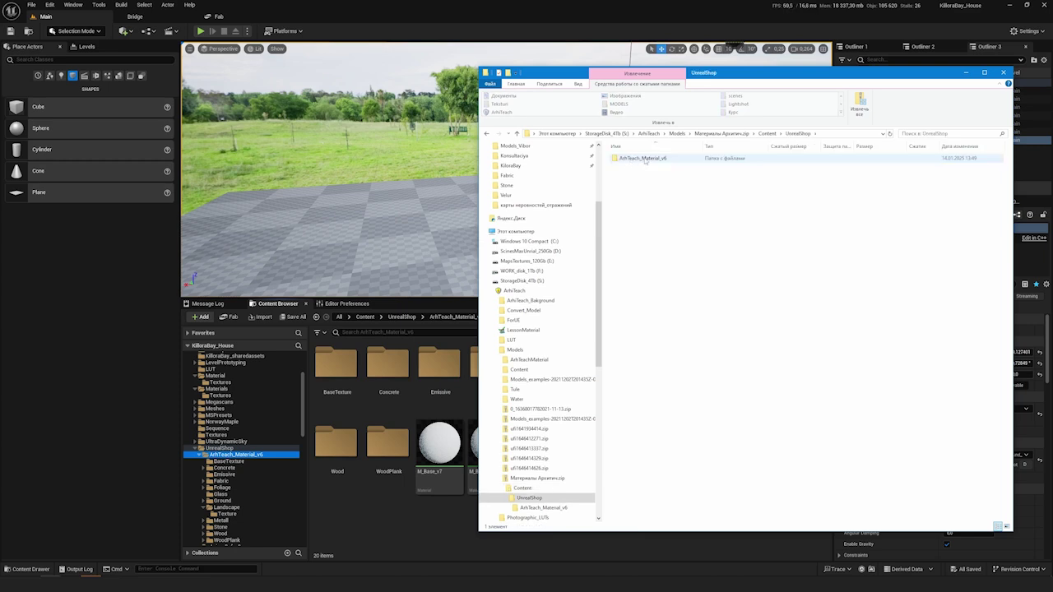
double_click(644, 159)
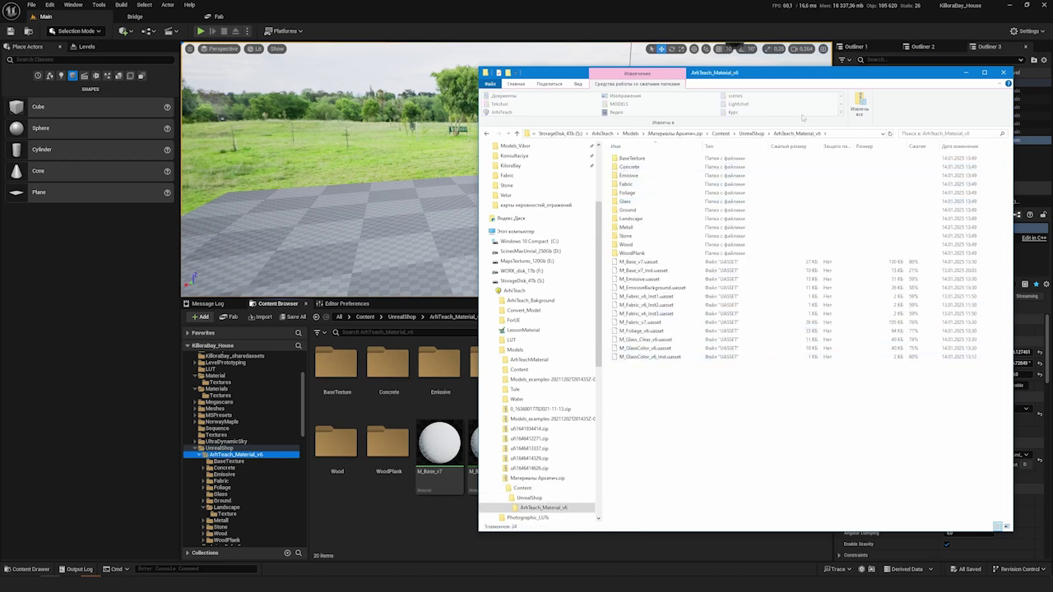
click(751, 134)
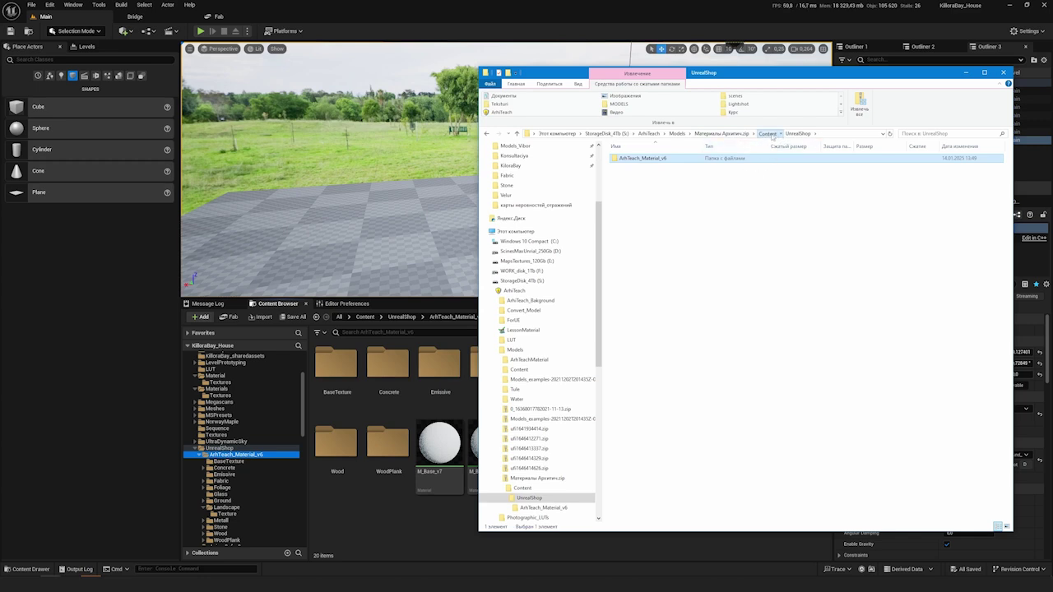
click(768, 133)
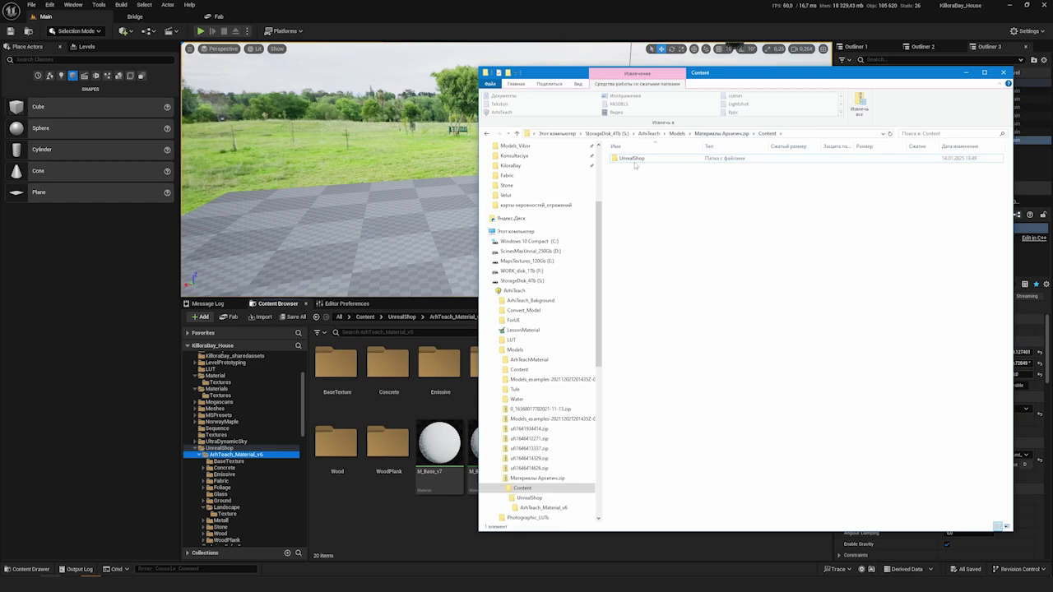
- Switch to Unreal Editor and browse the project's Content folder through UnrealShop to ArhTeach_Material_v6
click(304, 400)
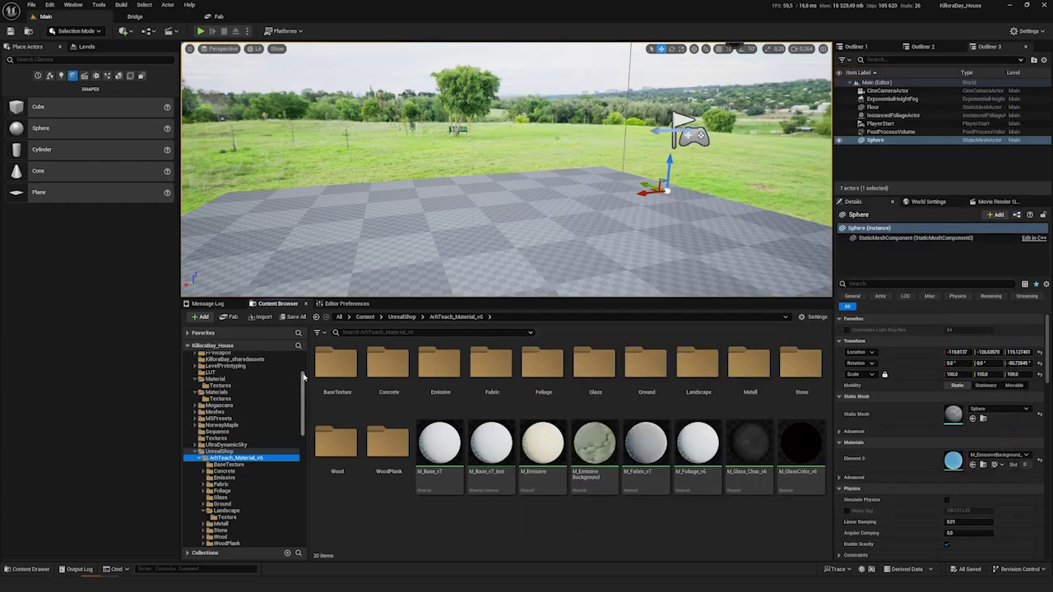
scroll(304, 399, up, 3)
click(239, 363)
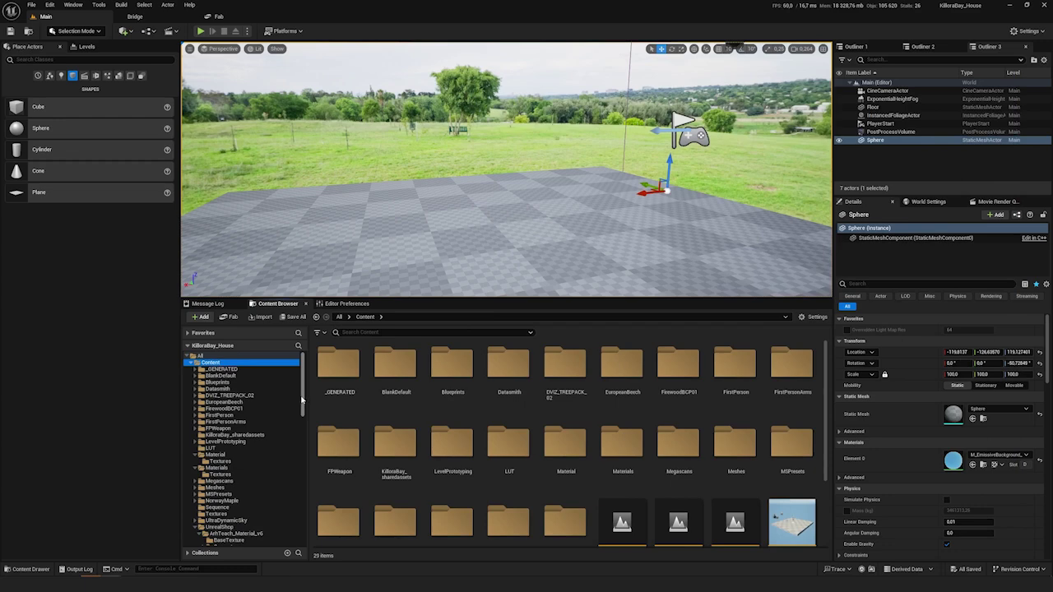
mouse_move(303, 390)
mouse_down()
mouse_move(304, 412)
mouse_move(303, 389)
mouse_up()
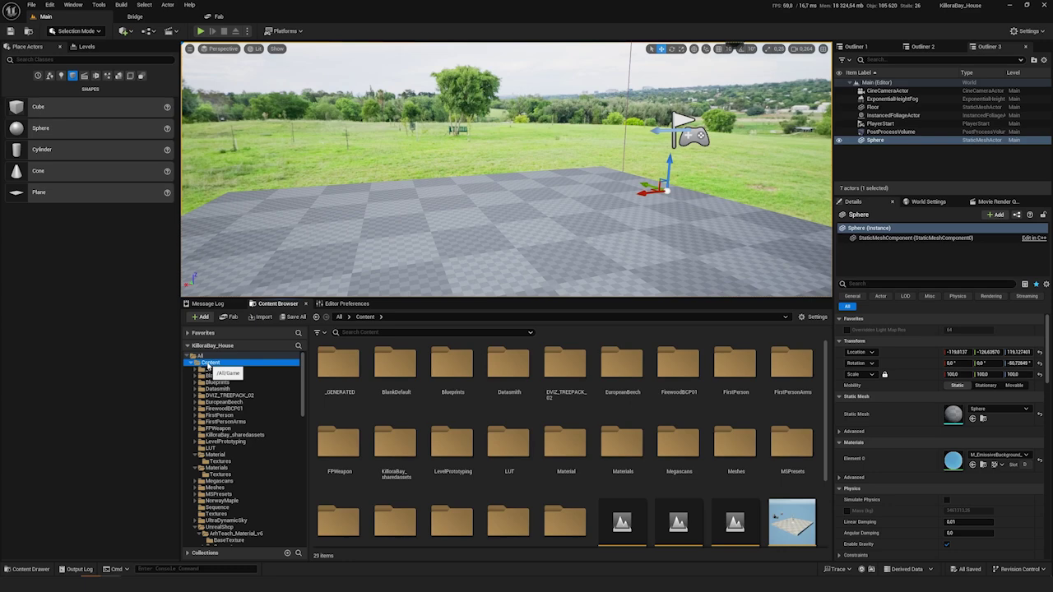
scroll(209, 370, down, 3)
click(211, 436)
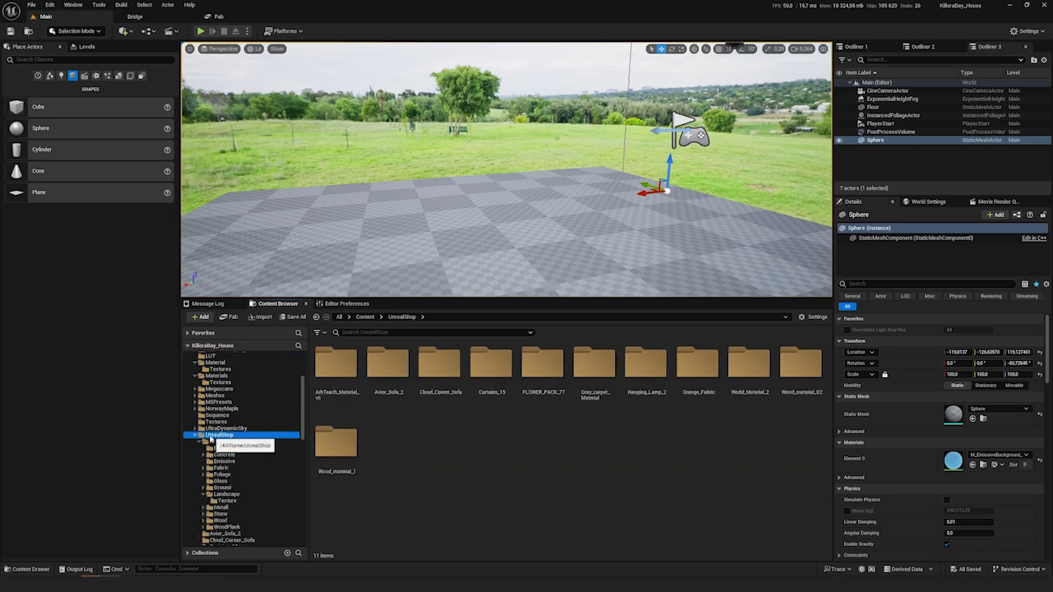
click(220, 444)
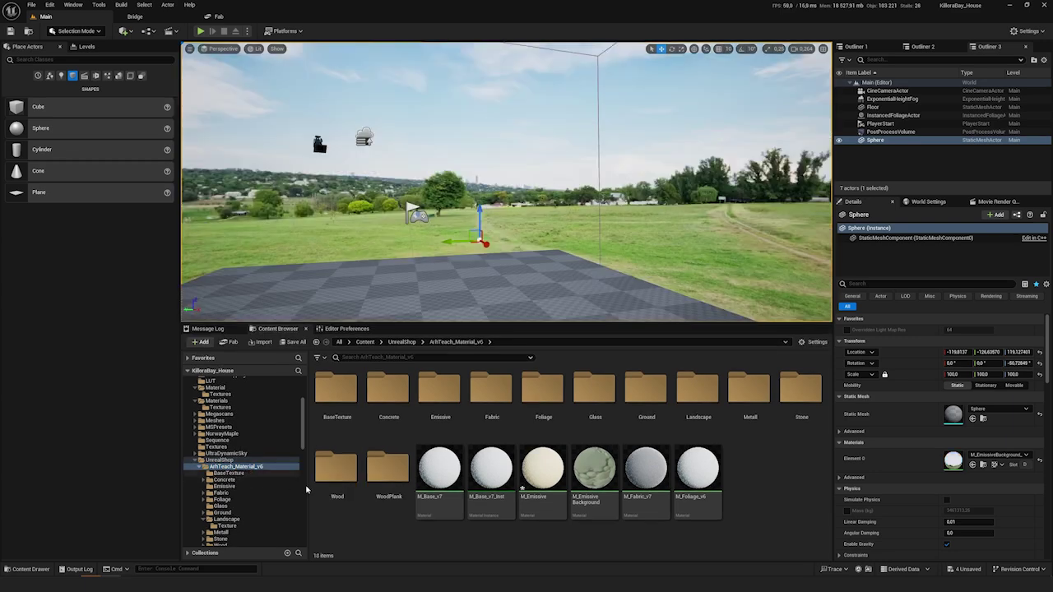
click(238, 468)
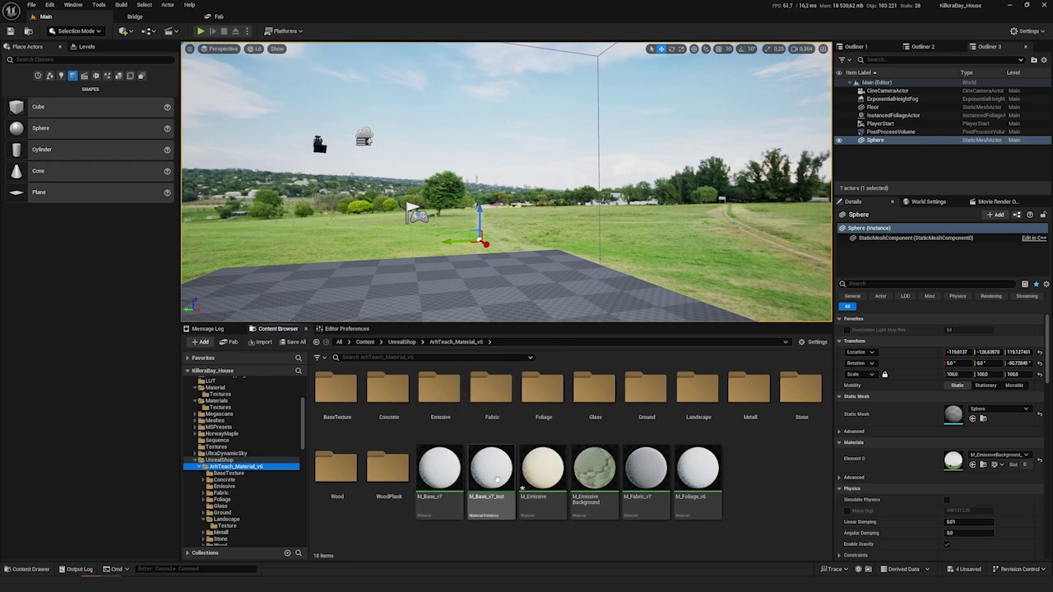
- Check the Create Material Instance action available for M_Base_v7 and single out the existing M_Base_v7_Inst
right_click(431, 473)
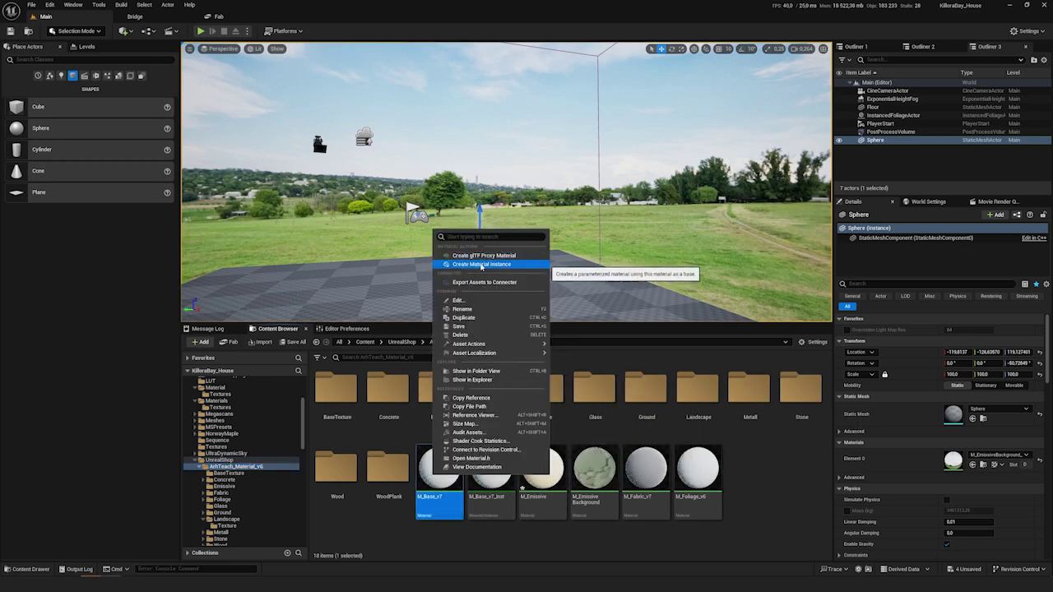
click(744, 517)
click(493, 467)
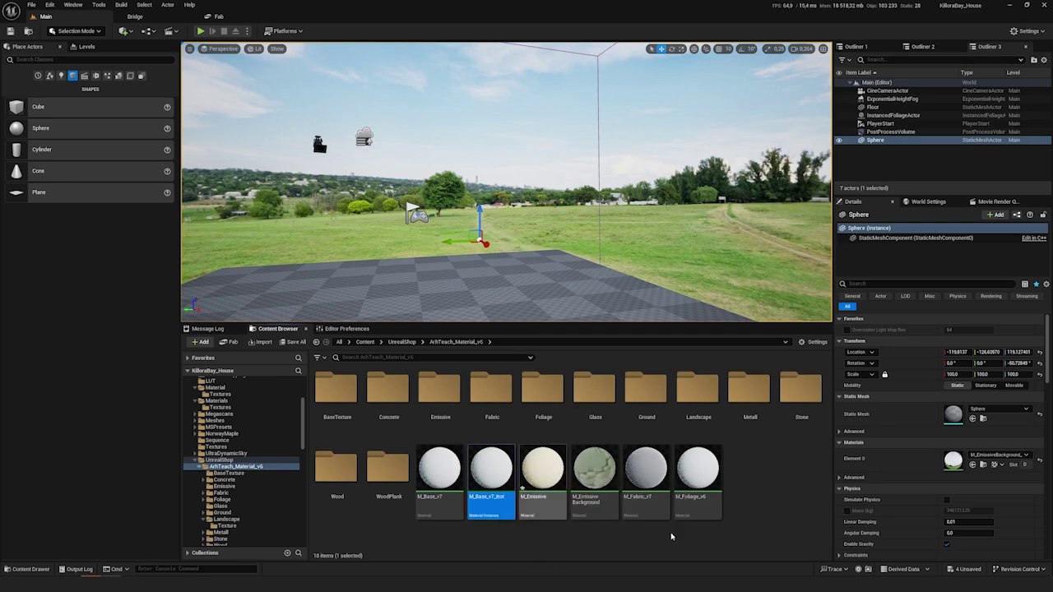
click(757, 493)
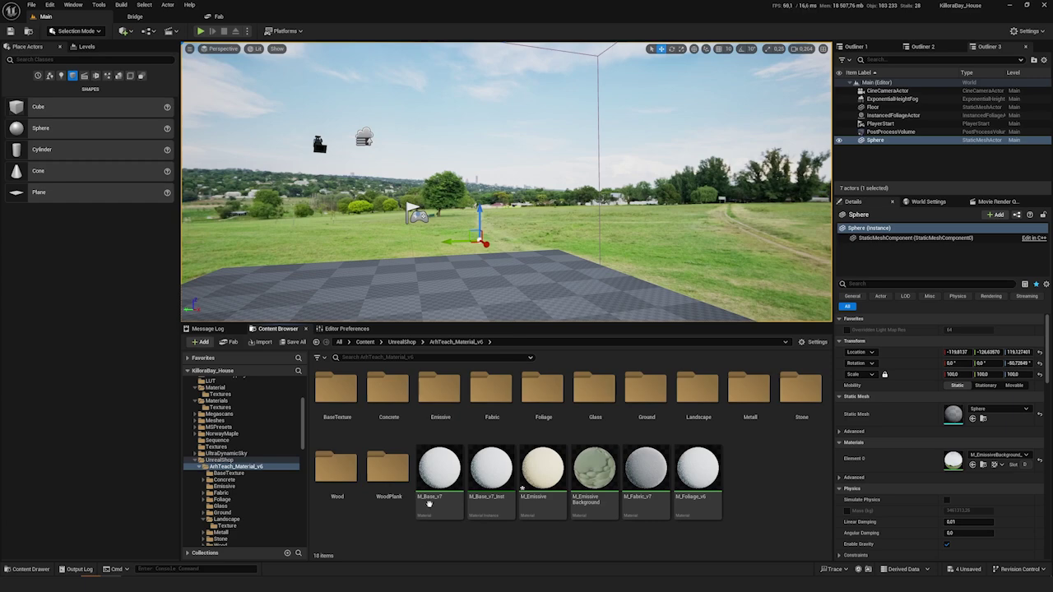
- Inspect the M_Base_v7 material's details and single out M_Fabric_v7, M_Emissive and M_Base_v7 among the base materials
mouse_move(444, 475)
key(g)
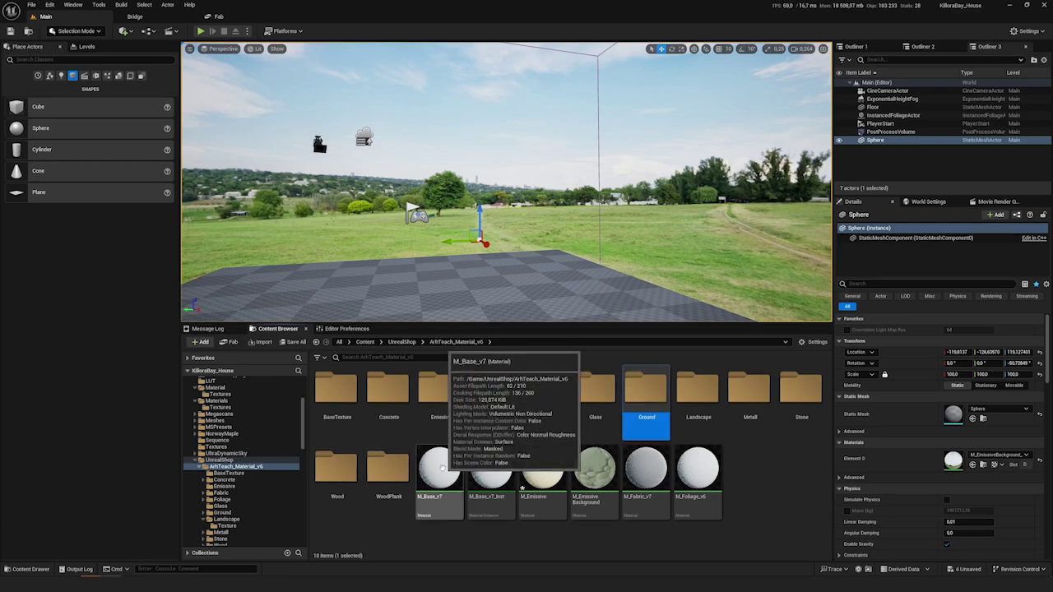
click(514, 532)
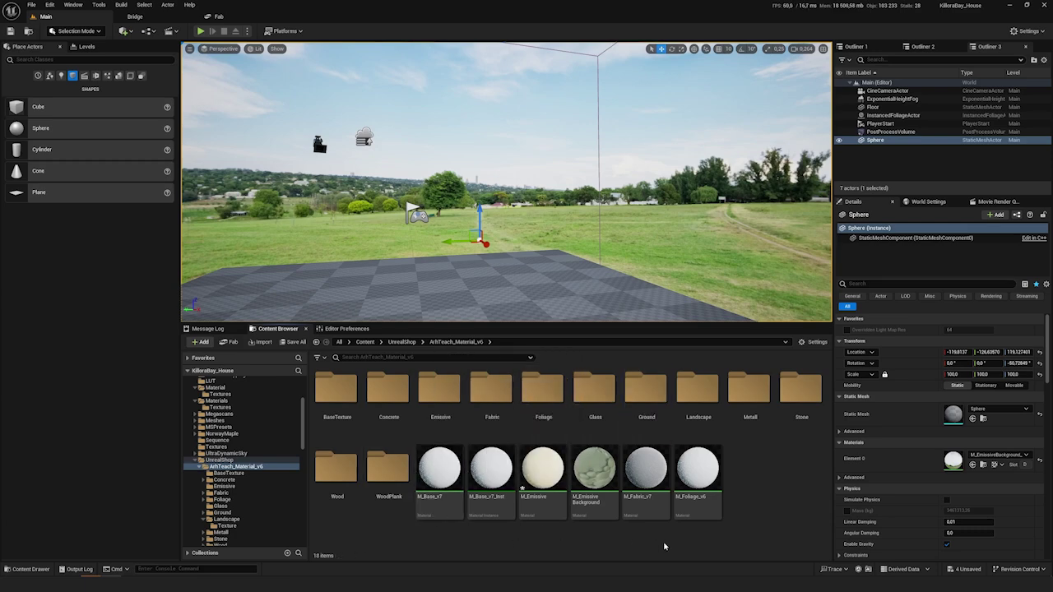
click(642, 500)
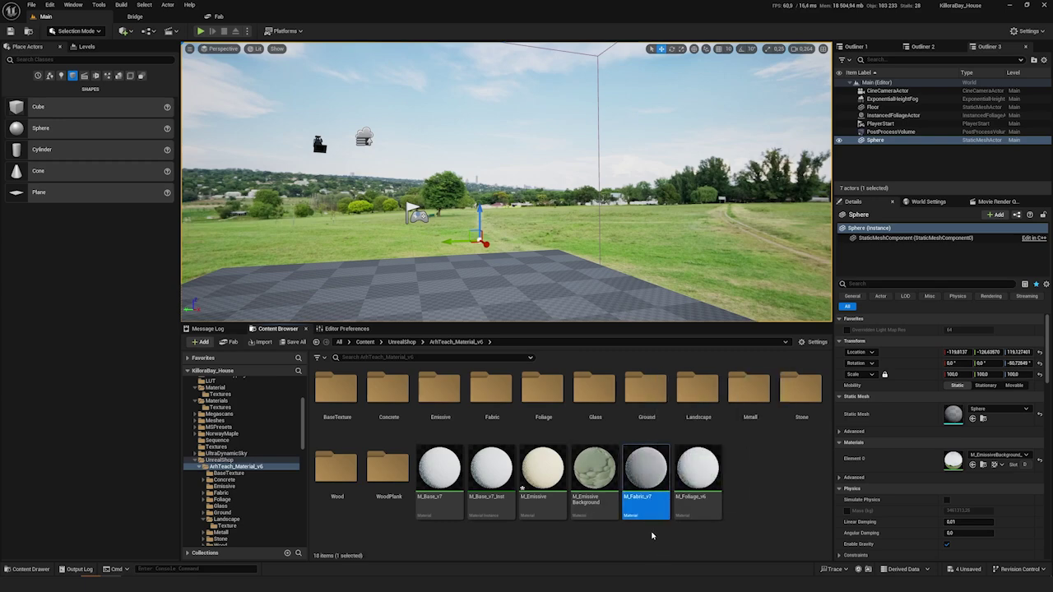
click(652, 536)
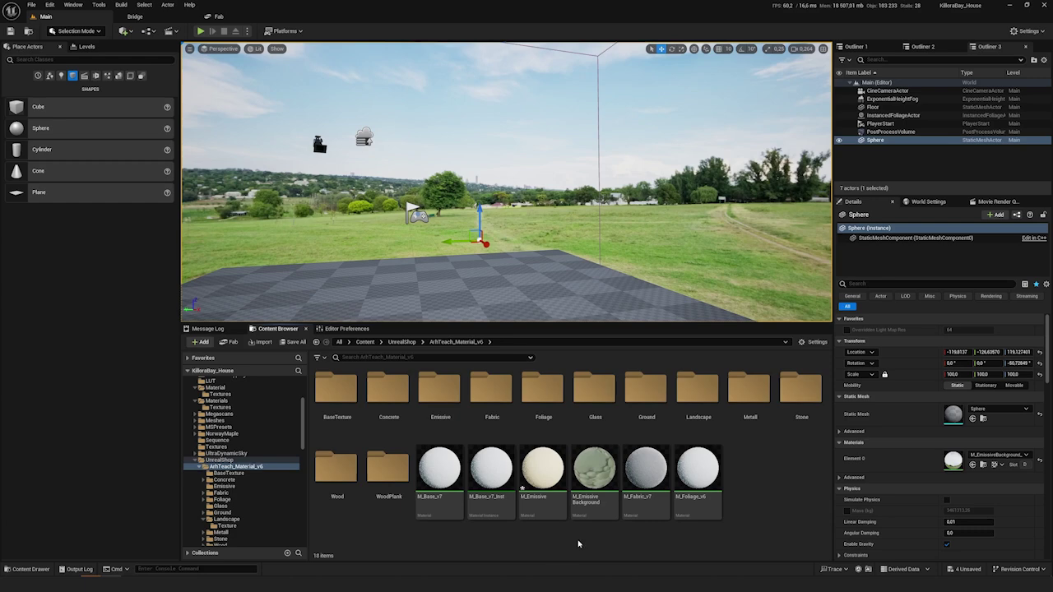
click(547, 493)
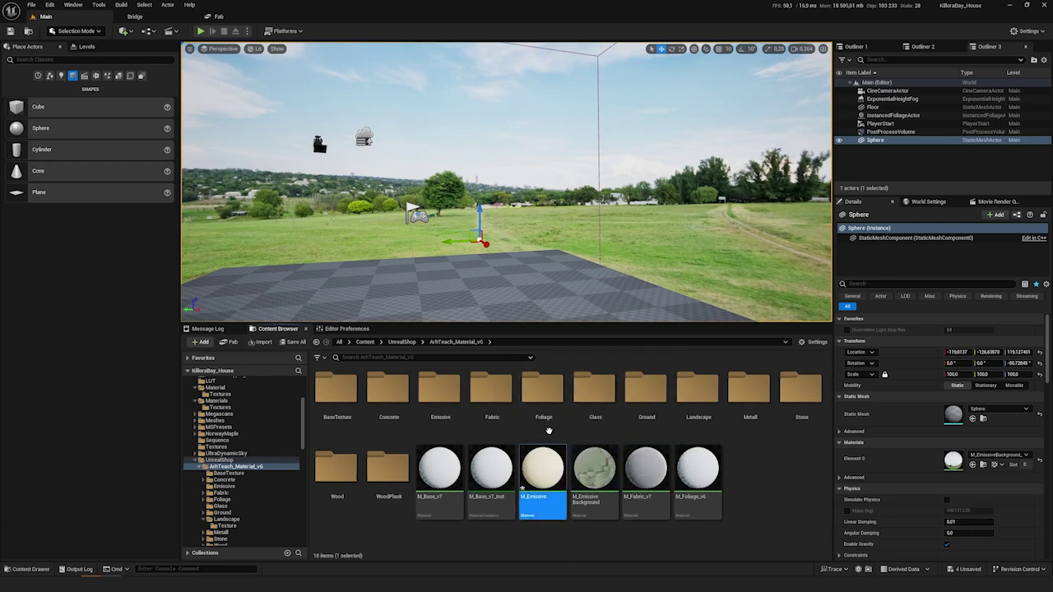
click(440, 474)
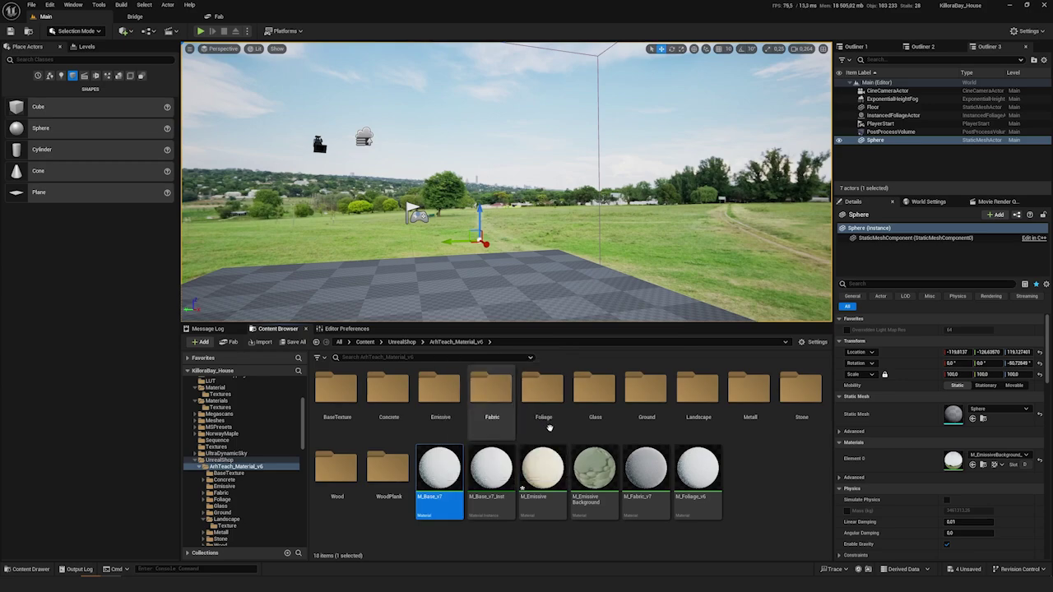
- Open the M_Emissive material, examine its node graph, and close its editor
click(542, 475)
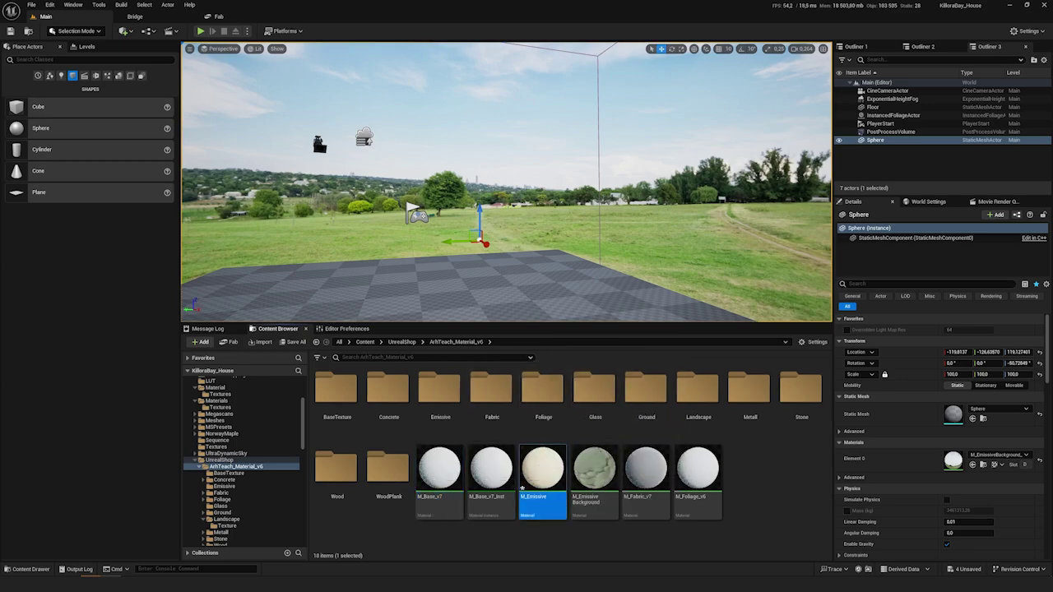
double_click(522, 487)
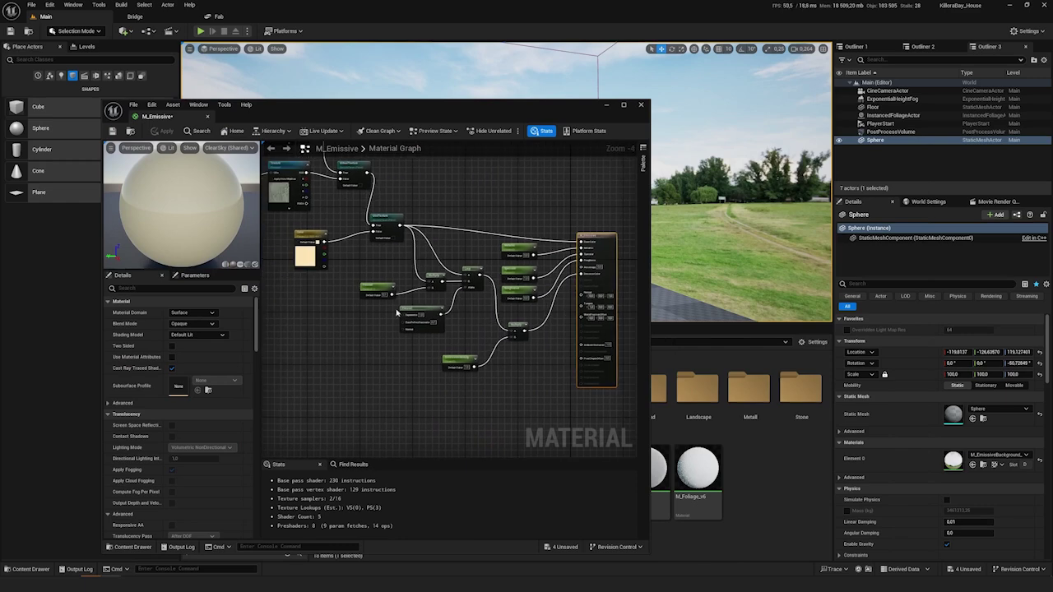
scroll(418, 268, down, 2)
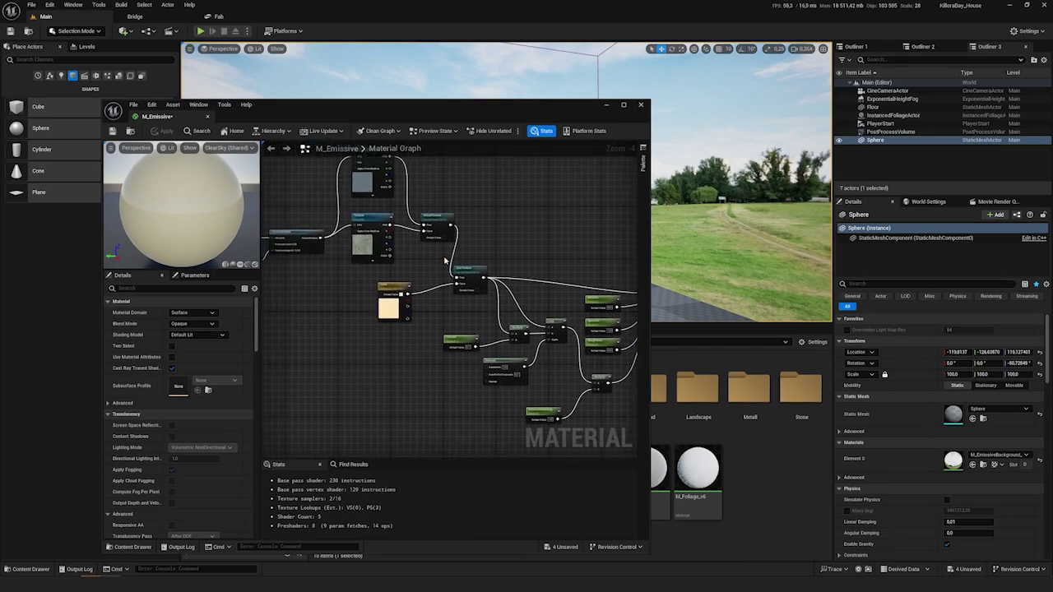
right_drag(336, 291, 376, 294)
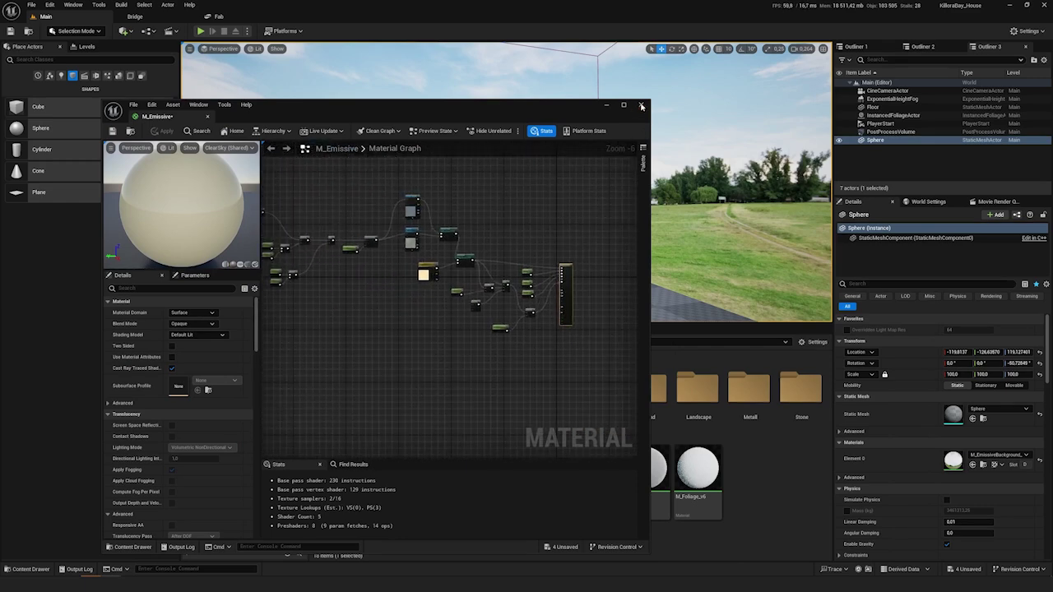
click(642, 106)
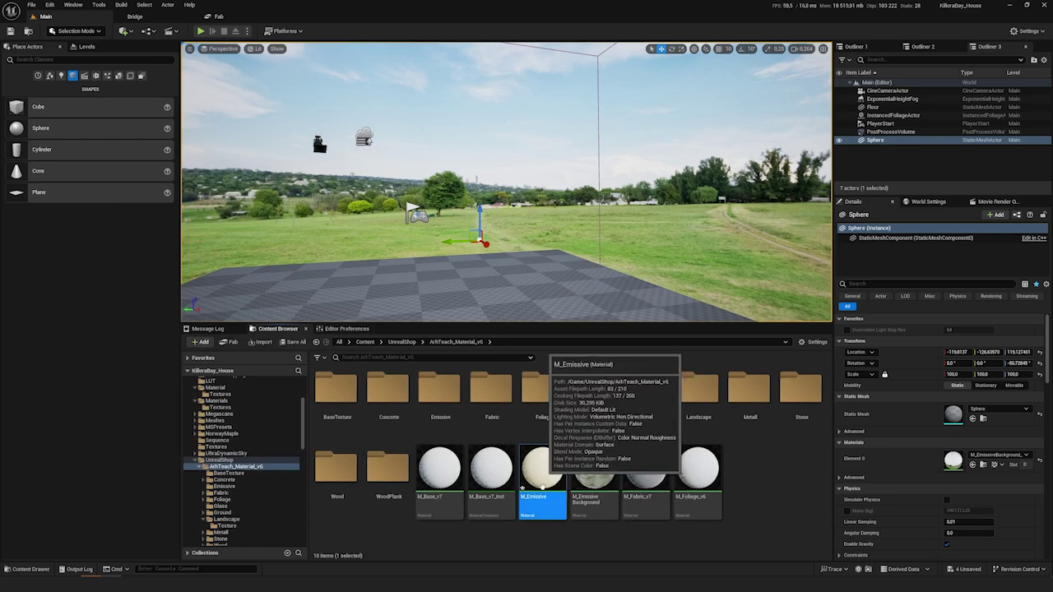
- Open the M_EmissiveBackground material, examine its node graph, and move its editor clear of the viewport
click(573, 533)
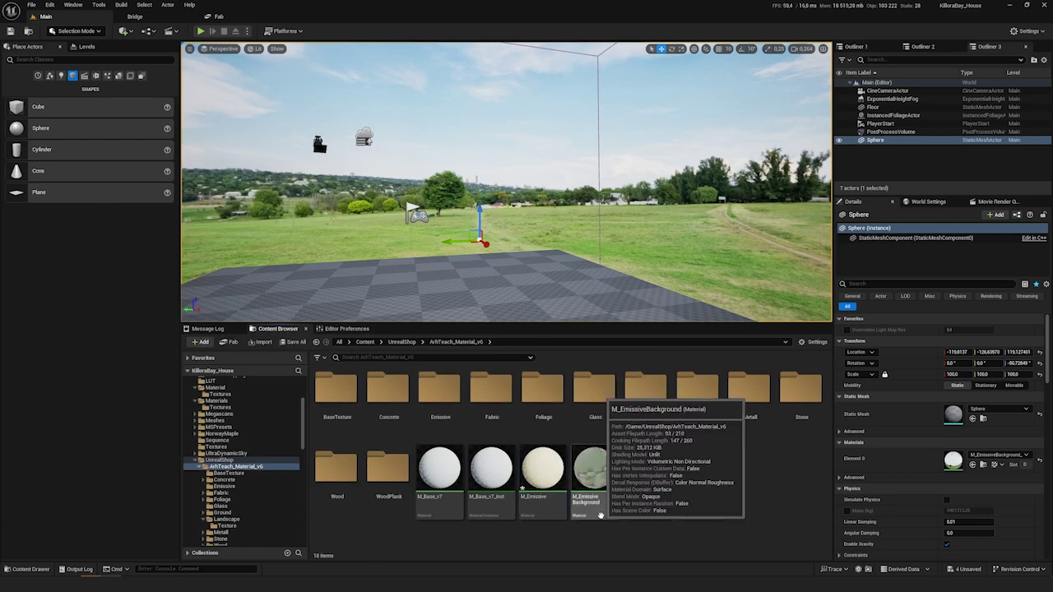
double_click(594, 469)
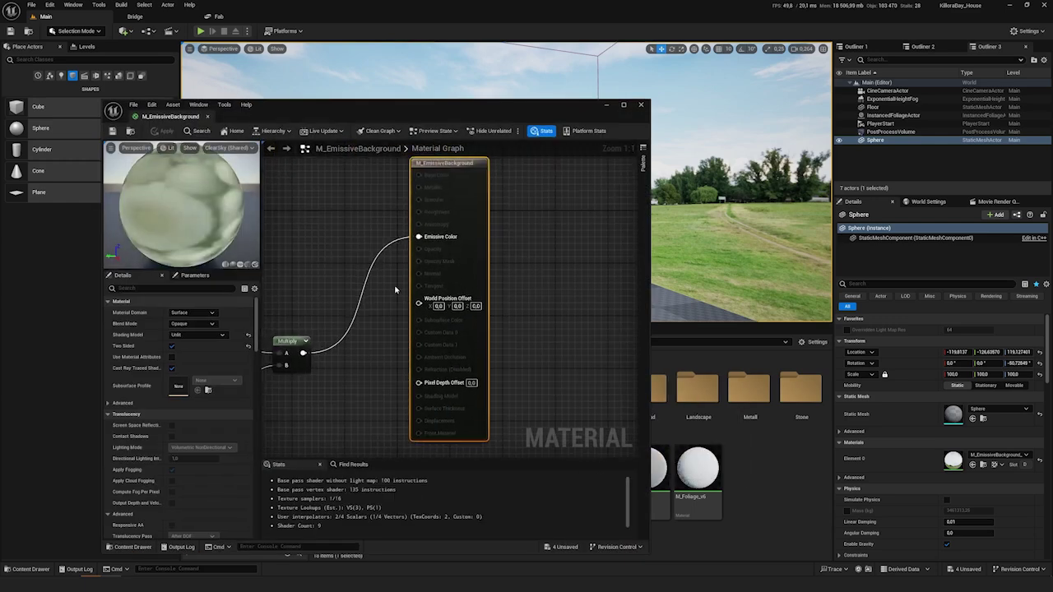
scroll(481, 266, down, 4)
right_drag(433, 273, 484, 283)
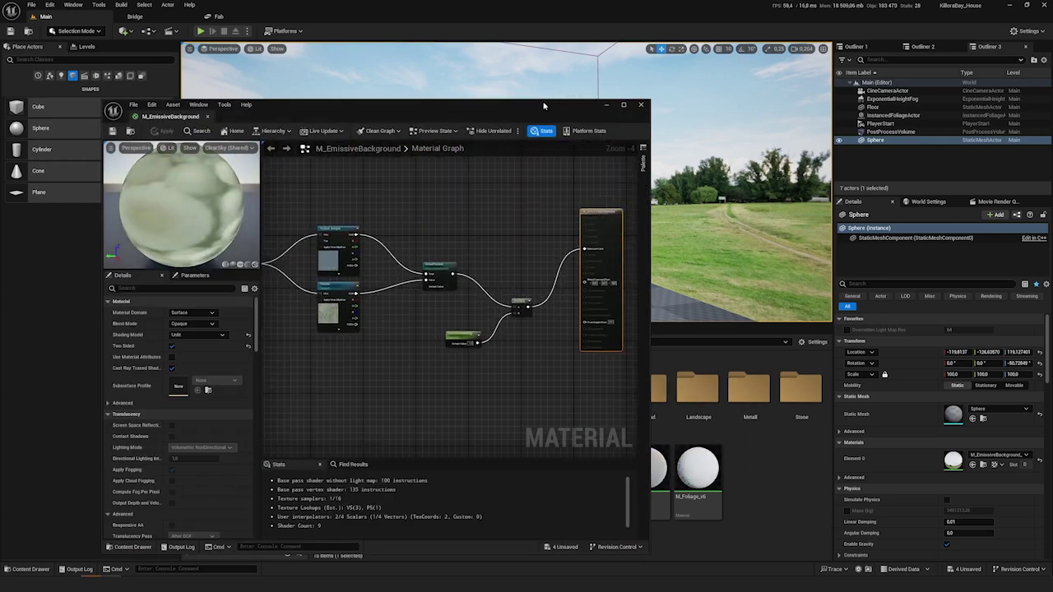
drag(543, 105, 563, 310)
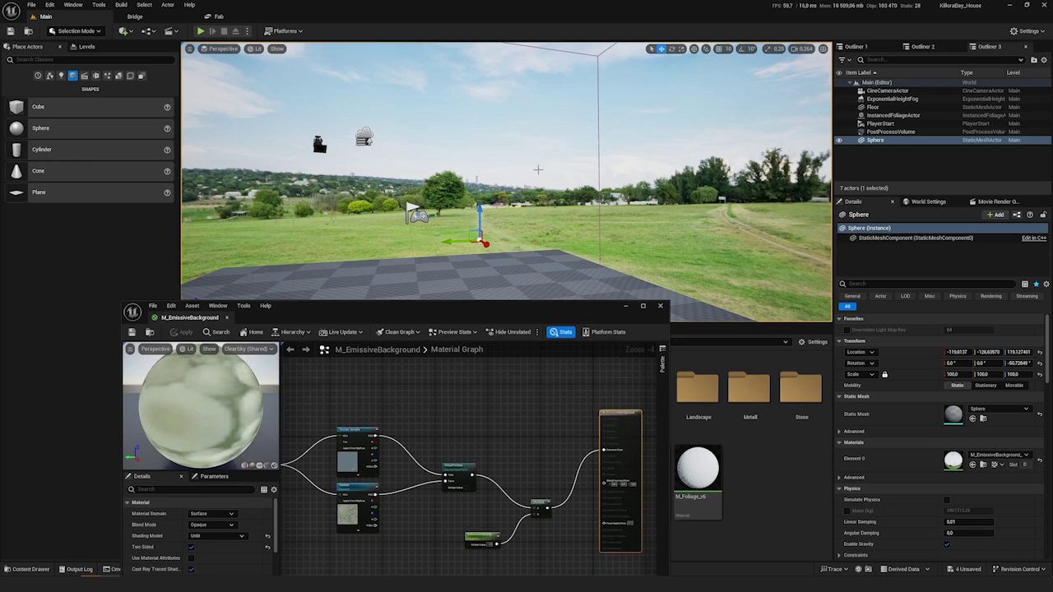
- Hide and unhide the Sphere actor to compare the scene background, and move the material editor off the material thumbnails
click(839, 141)
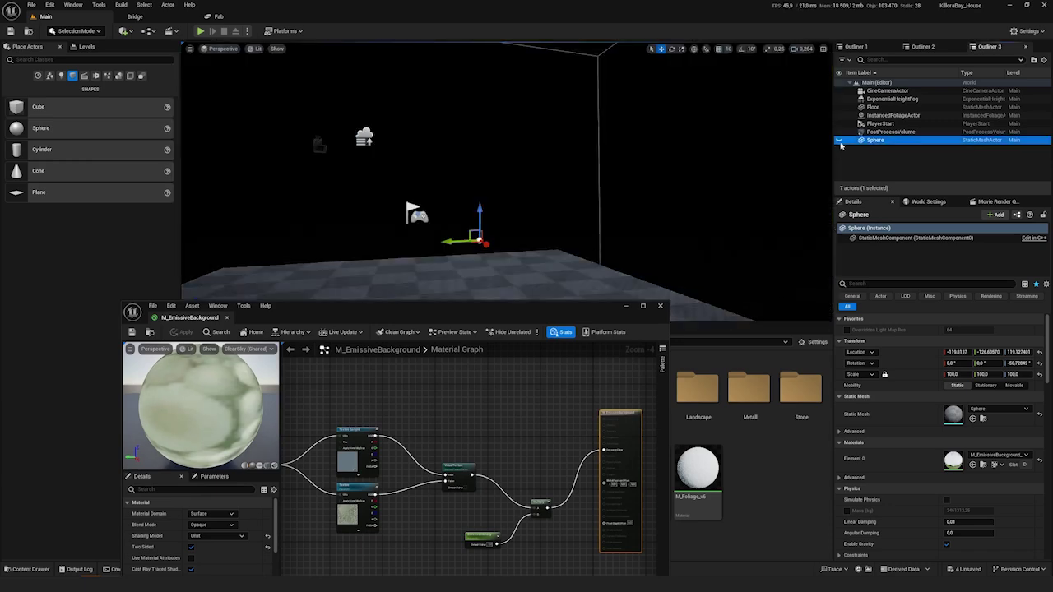
click(839, 140)
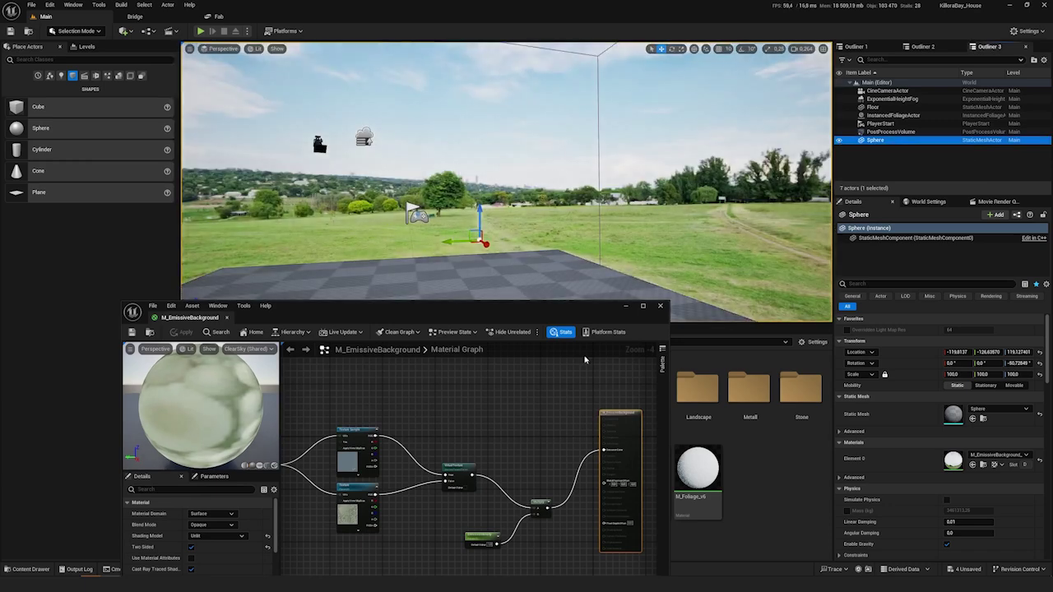
drag(566, 312, 238, 317)
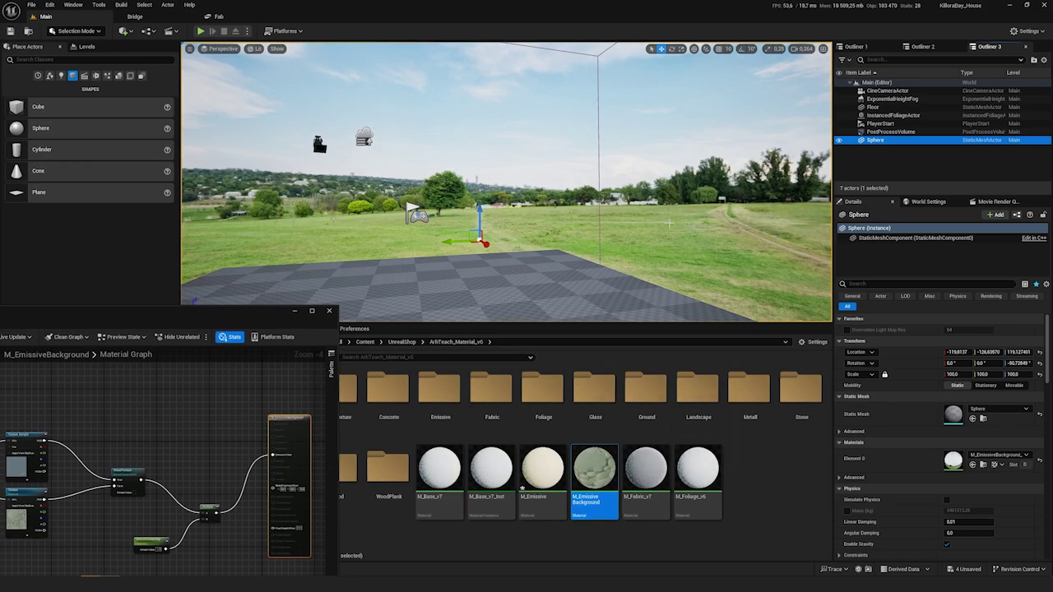
- Examine the M_EmissiveBackground node graph from its texture inputs to the EmissiveIntensity parameter and output, and close its editor
right_drag(592, 185, 542, 181)
drag(259, 323, 618, 148)
scroll(500, 331, down, 2)
scroll(515, 308, up, 2)
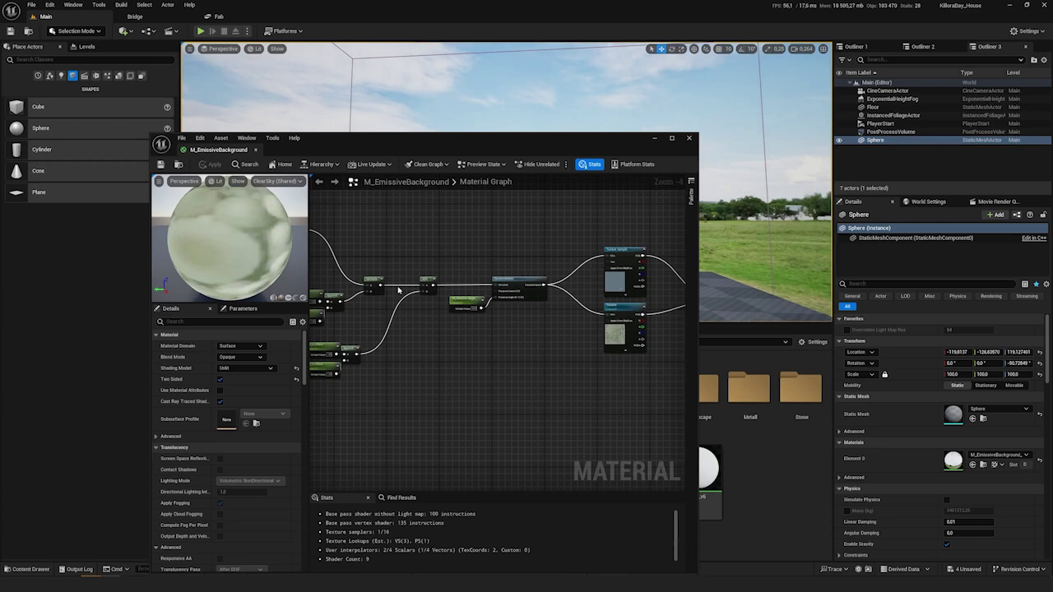
right_drag(530, 288, 444, 285)
right_drag(521, 286, 400, 301)
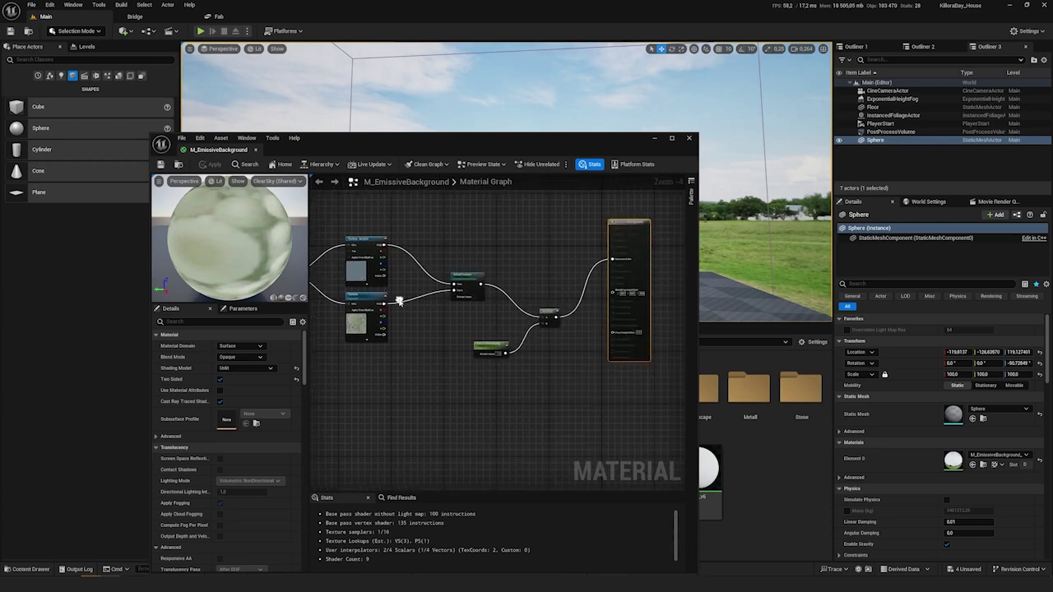
scroll(499, 305, up, 3)
drag(482, 382, 475, 378)
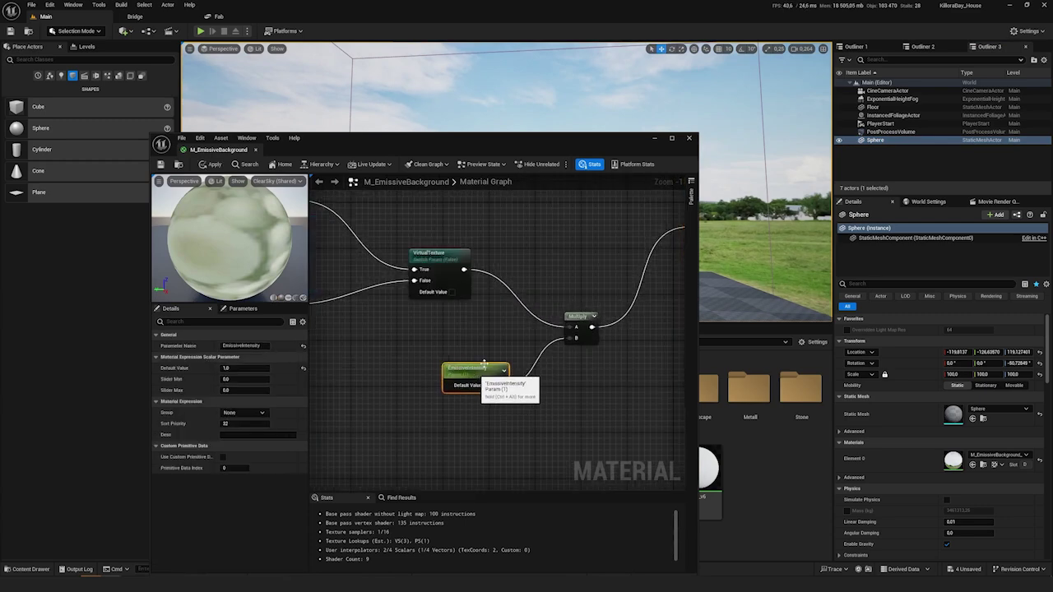
right_drag(660, 286, 560, 304)
click(688, 137)
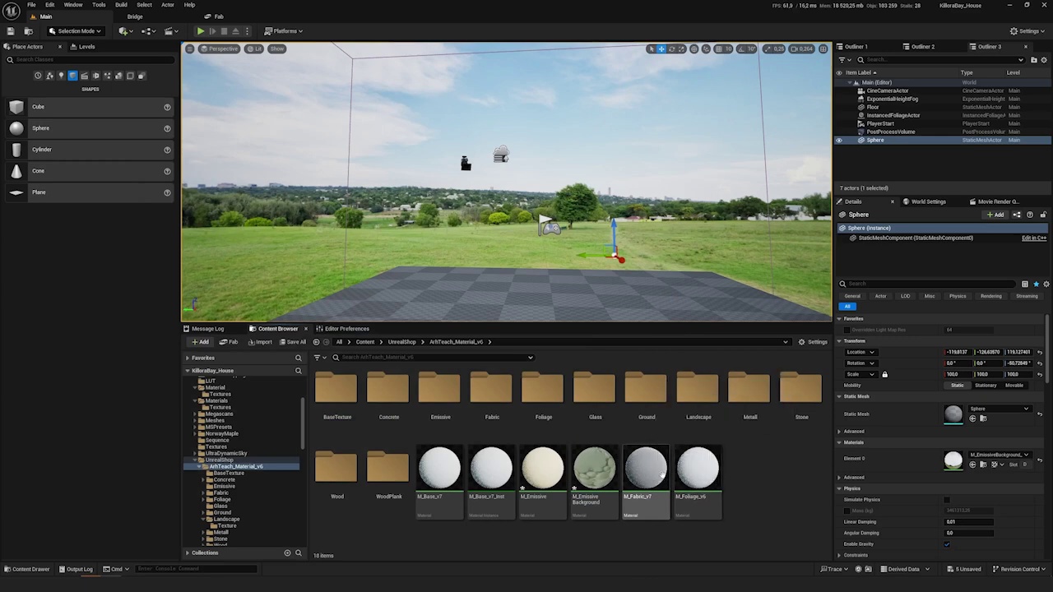
- Single out M_Fabric_v7 among the base materials, and open M_Foliage_v6 to examine its node graph
click(658, 473)
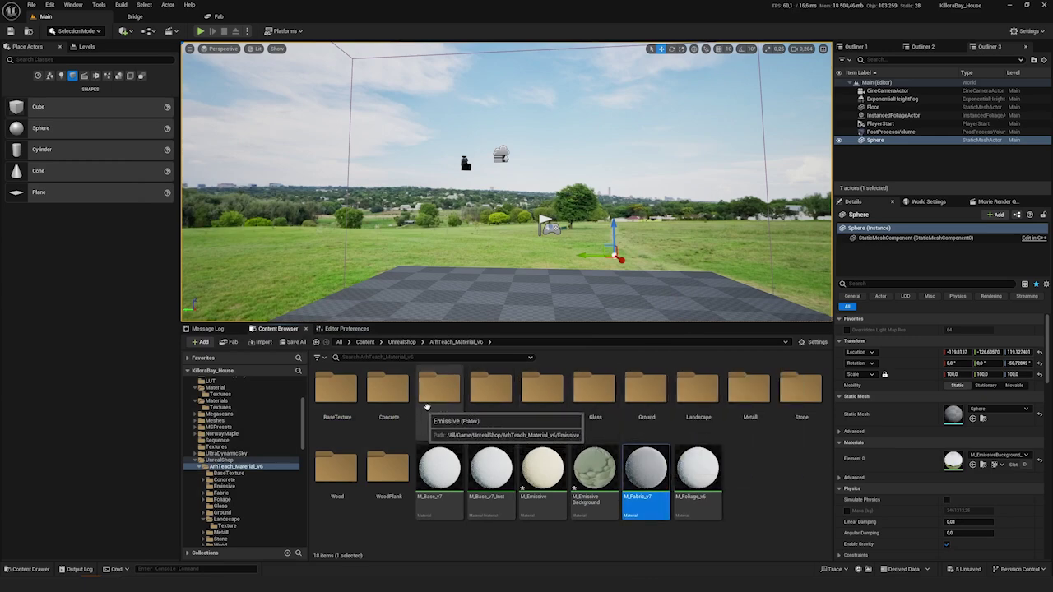
double_click(699, 474)
scroll(558, 340, down, 8)
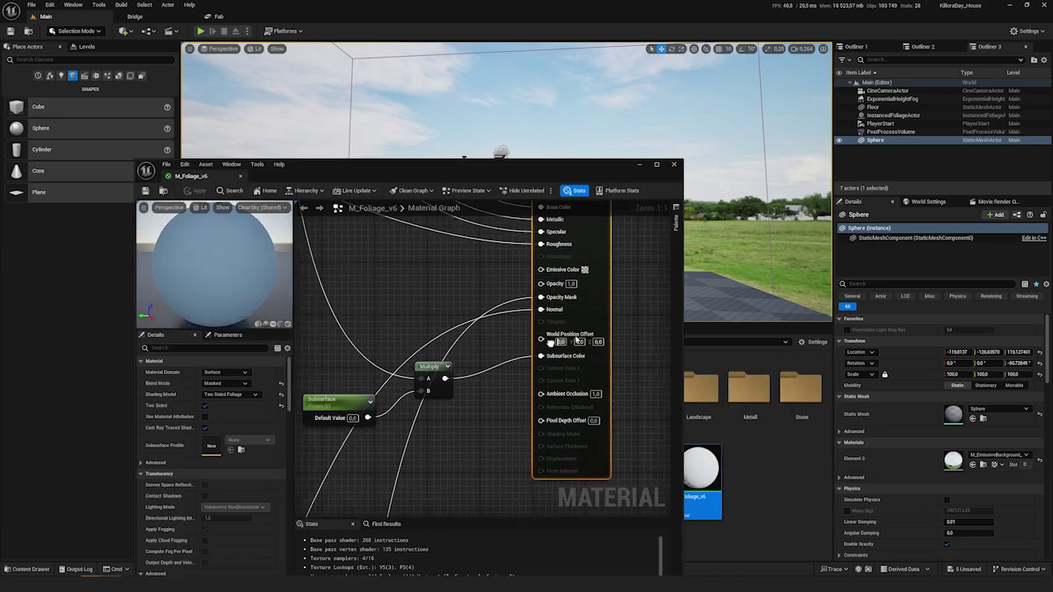
scroll(514, 361, down, 3)
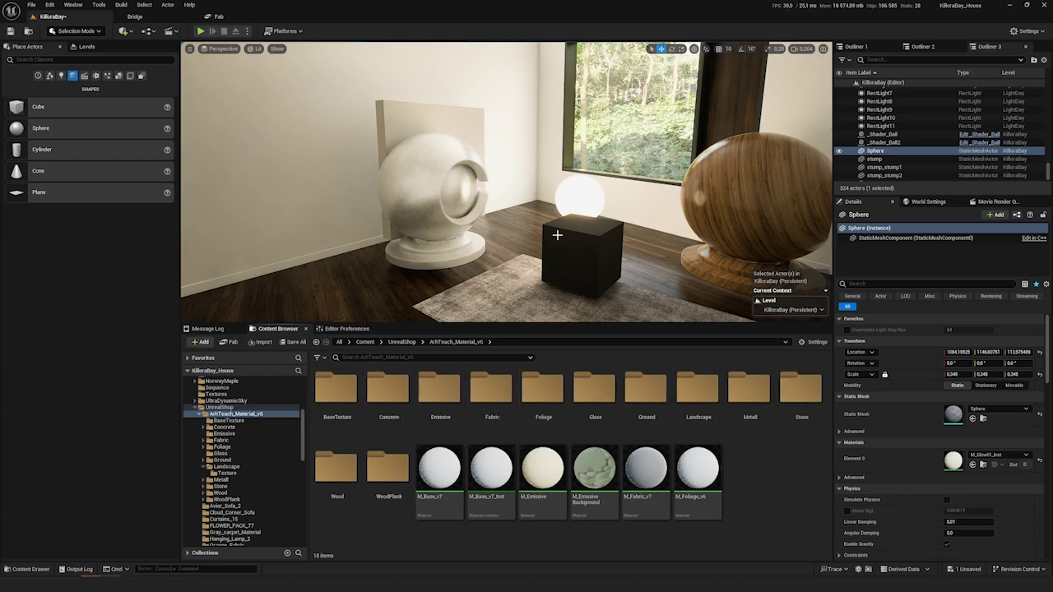
- View the BaseTexture folder, return to ArhTeach_Material_v6, and open the Concrete folder
double_click(342, 392)
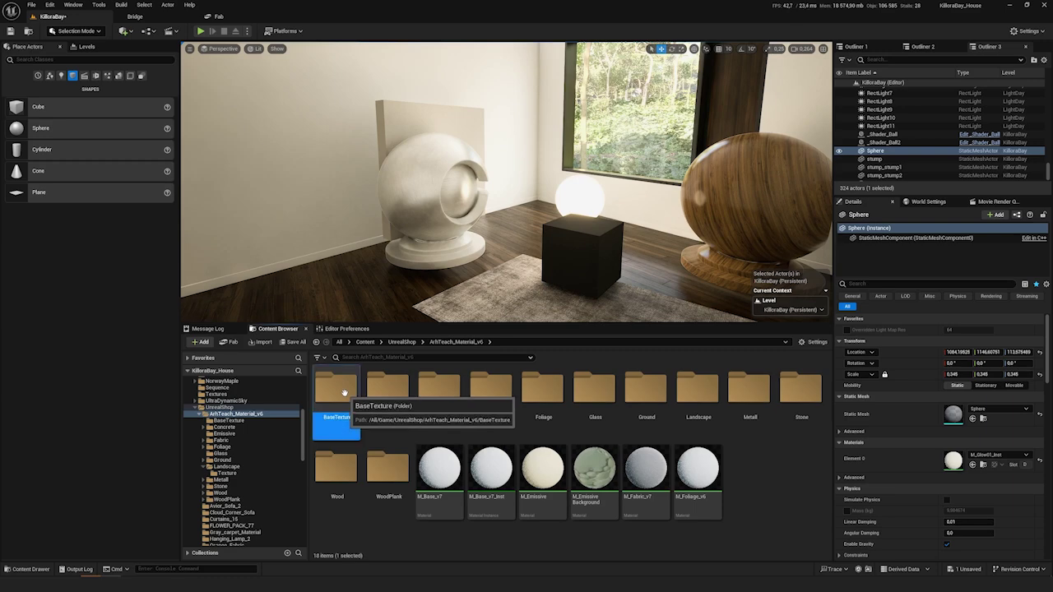
click(455, 341)
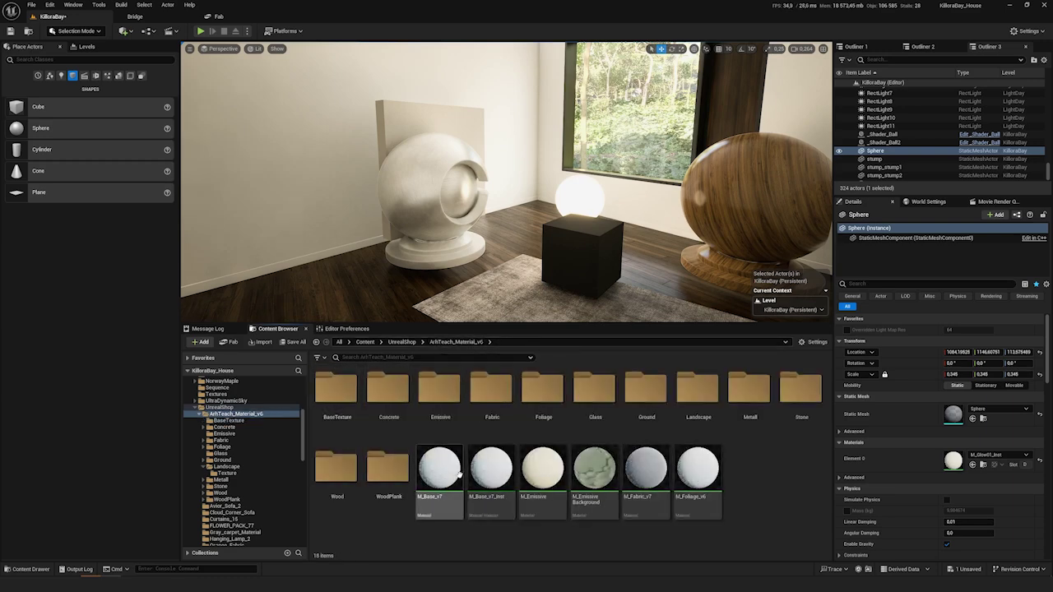
click(384, 400)
double_click(384, 400)
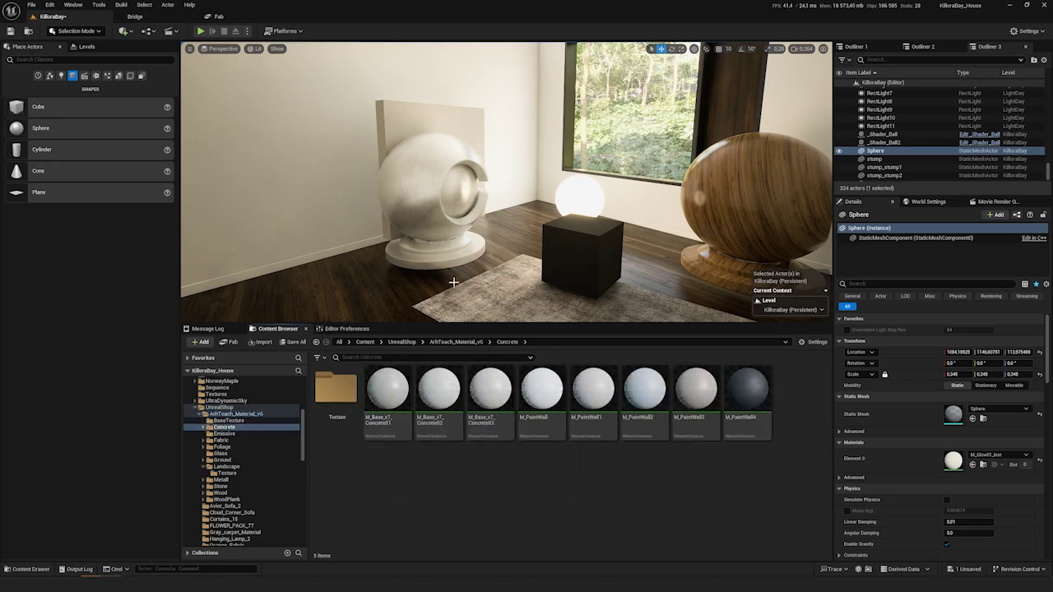
- Try M_PaintWall, M_PaintWall1 and M_PaintWall2 on the room's wall surfaces to compare the paint materials
mouse_move(455, 270)
right_down()
mouse_move(493, 206)
mouse_move(461, 222)
mouse_move(485, 247)
mouse_move(460, 255)
right_up()
drag(542, 391, 523, 182)
drag(585, 389, 467, 144)
right_drag(468, 144, 477, 74)
drag(644, 397, 476, 222)
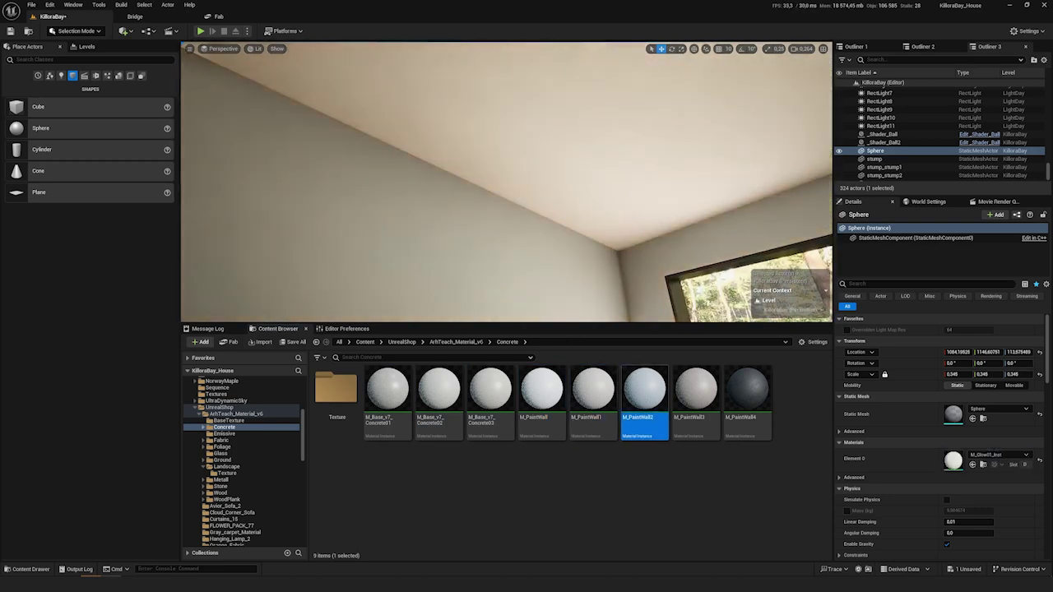
right_drag(475, 222, 448, 271)
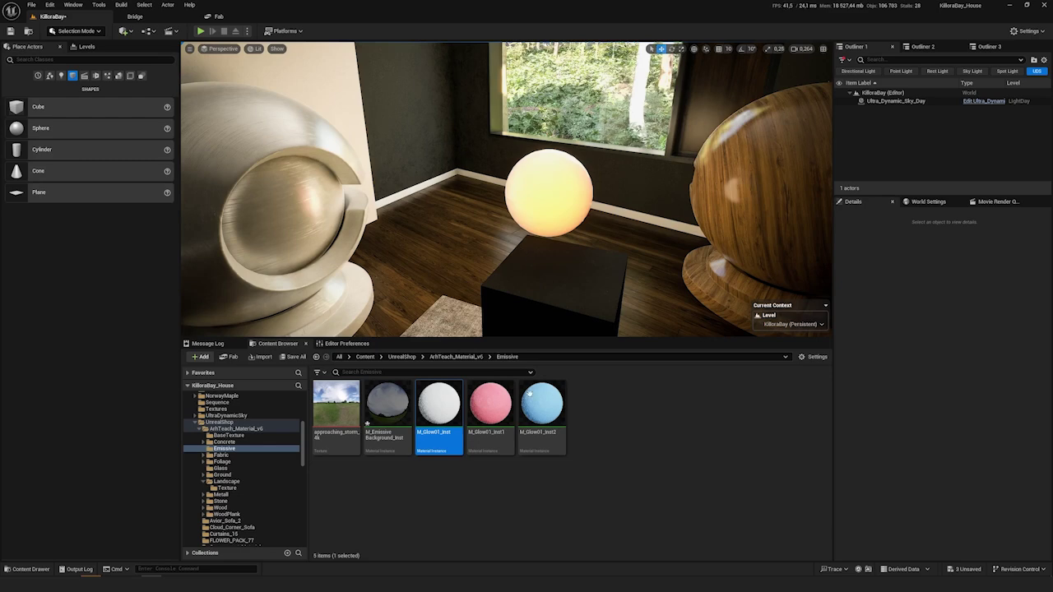
- Try M_Glow01_Inst1 and M_Glow01_Inst2 on the sphere above the black cube, and reapply M_Glow01_Inst
drag(490, 403, 560, 205)
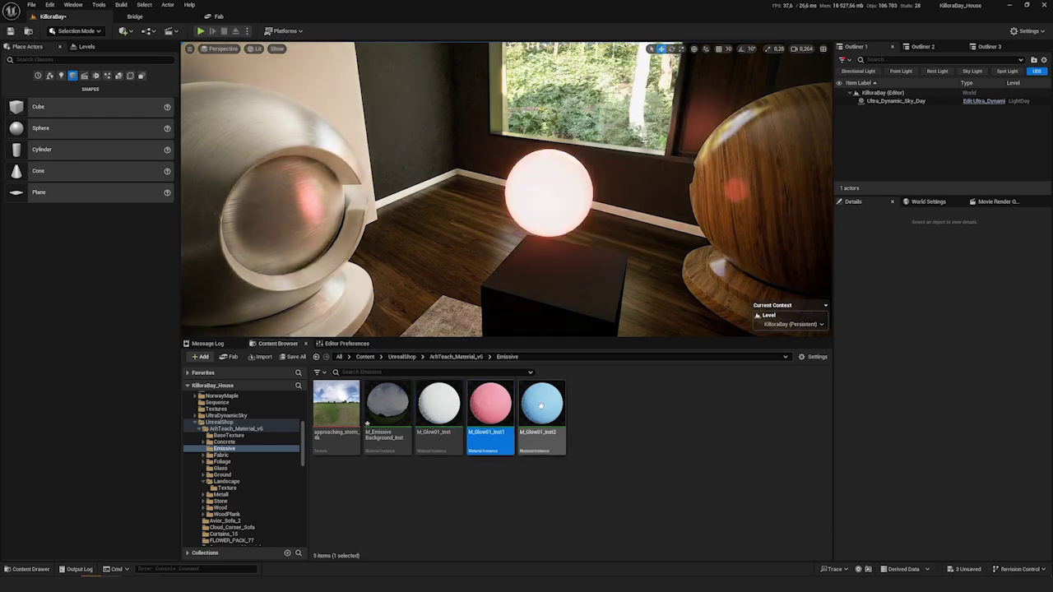
drag(540, 404, 554, 207)
drag(442, 405, 551, 206)
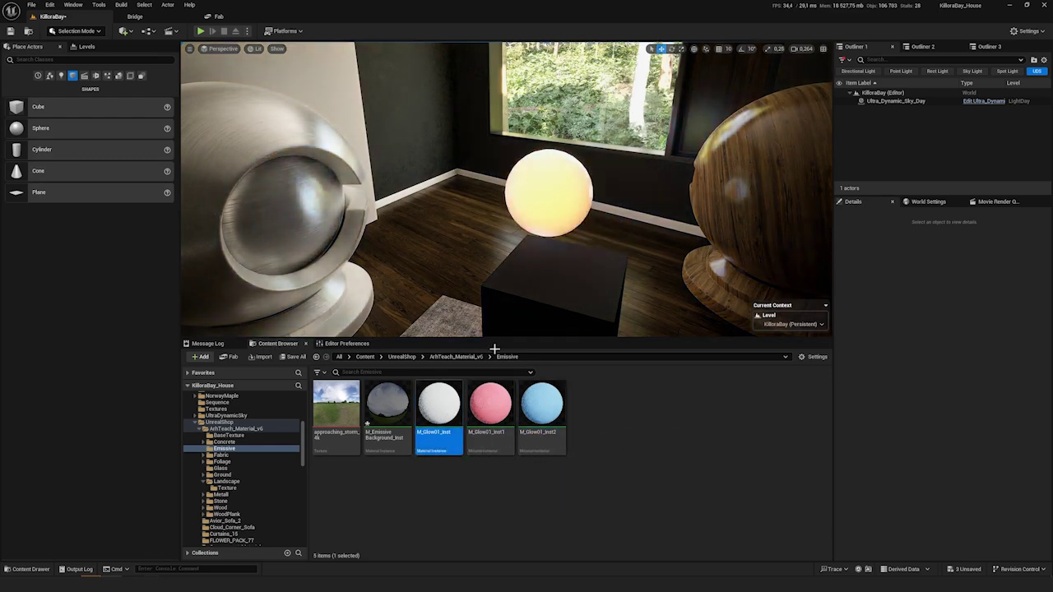
- Open M_Glow01_Inst beside the sphere, raise EmissiveIntensity to about 1.09, and change EmissiveColor to a softer peach
double_click(439, 403)
drag(385, 91, 352, 77)
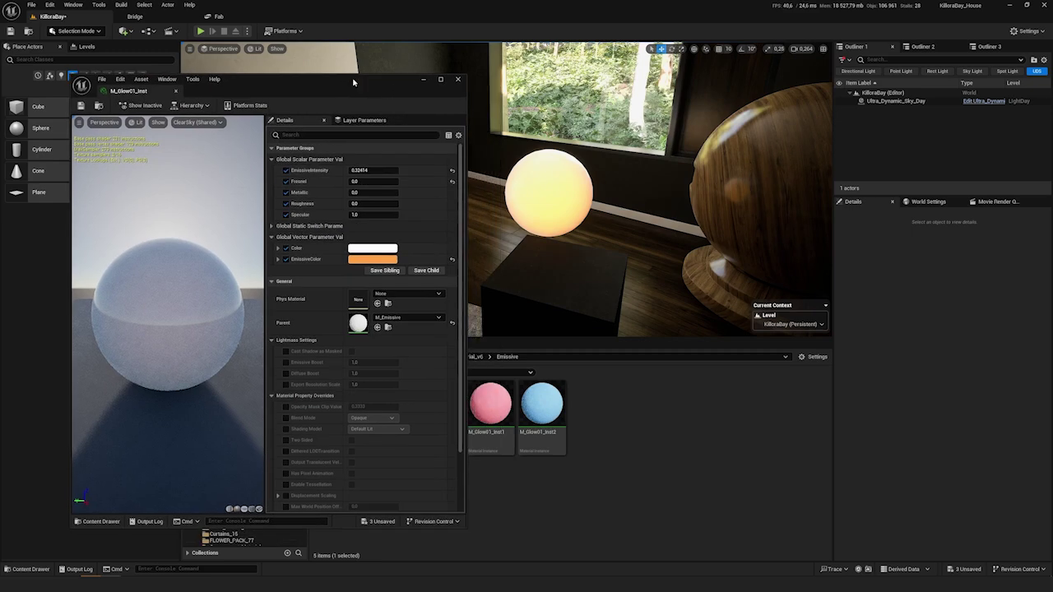
drag(372, 173, 415, 173)
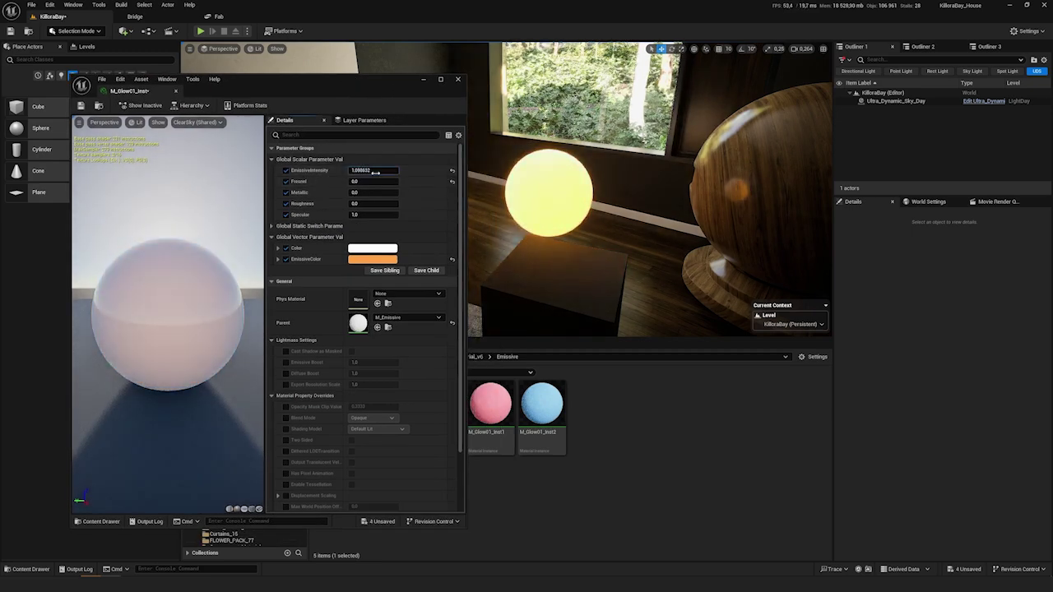
click(359, 261)
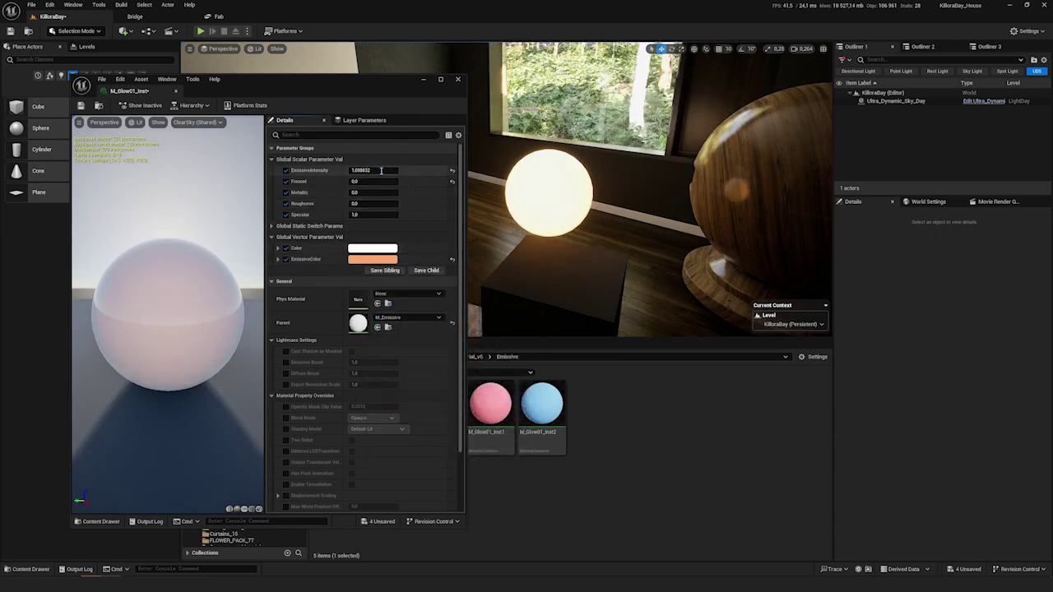
- Set EmissiveIntensity to 0 to show the unlit sphere, and try the base Color picker while keeping the color white
key(Return)
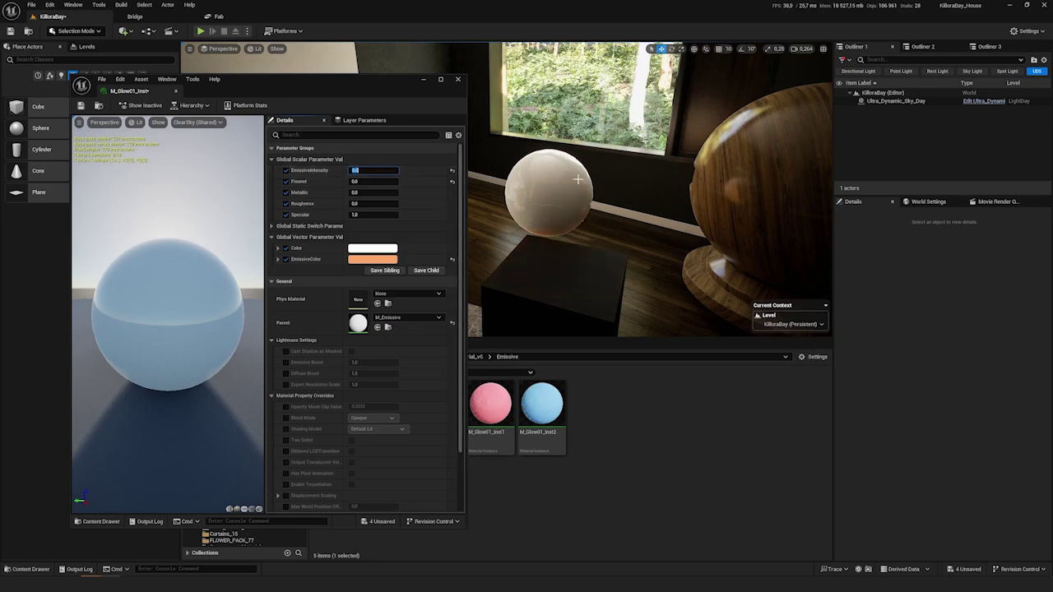
right_drag(592, 161, 640, 176)
click(375, 250)
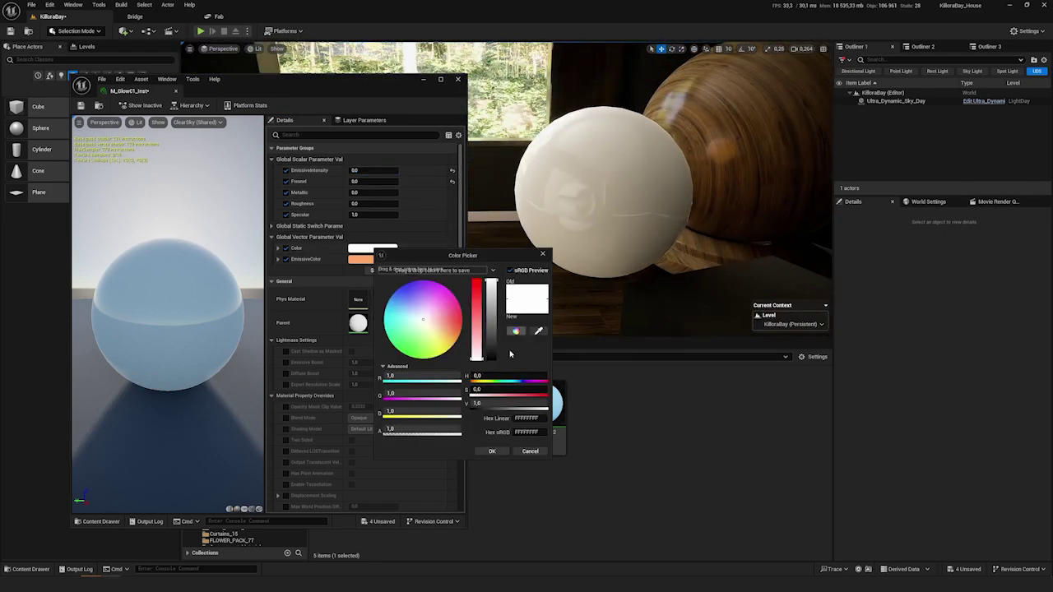
mouse_move(433, 334)
mouse_down()
mouse_move(415, 340)
mouse_move(404, 321)
mouse_move(444, 327)
mouse_move(477, 360)
mouse_up()
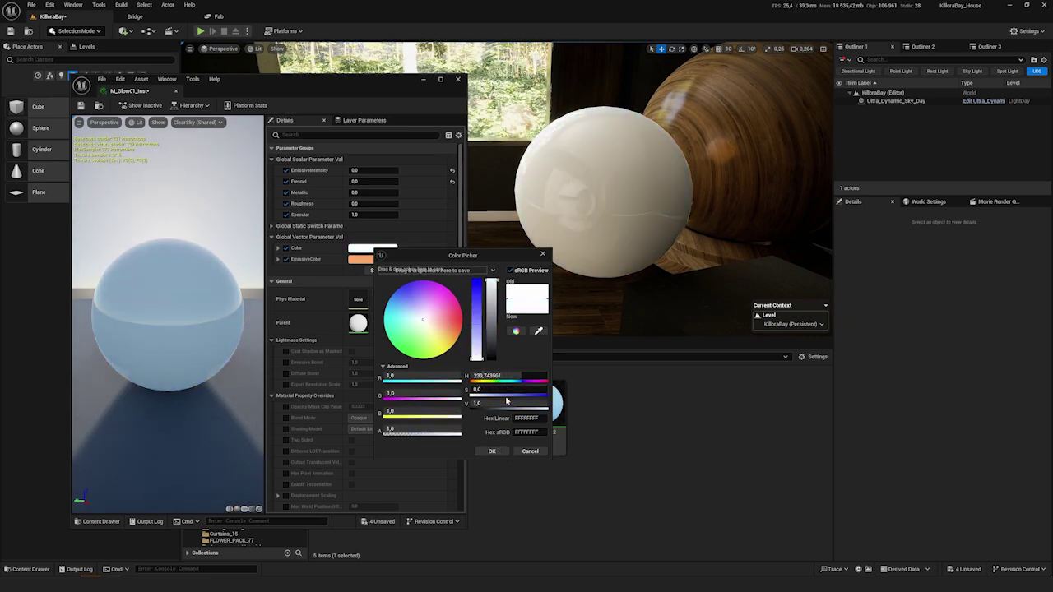
click(493, 452)
- Set EmissiveIntensity to 0.232 and change EmissiveColor to a pale warm yellow
drag(374, 170, 380, 170)
click(372, 259)
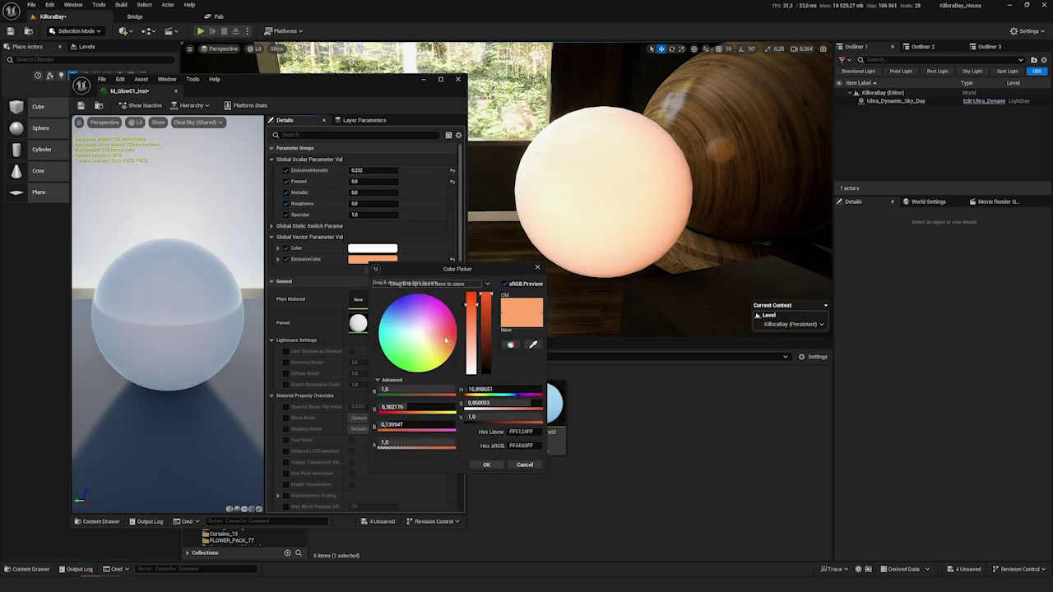
click(438, 347)
click(486, 465)
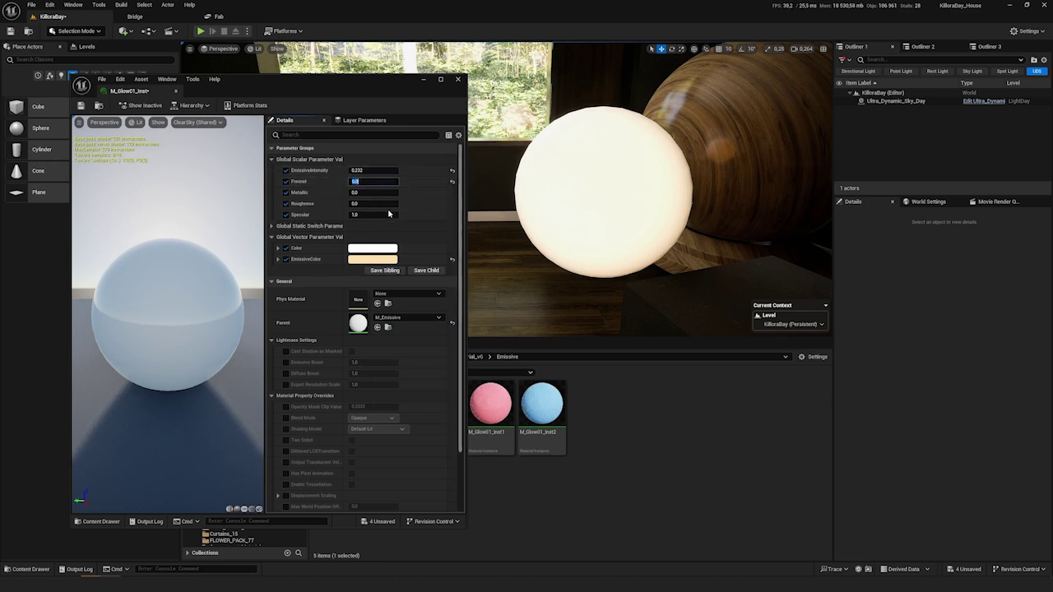
- Compare the Fresnel parameter at 1 and 0, and set it to 0.16
text(1)
key(Return)
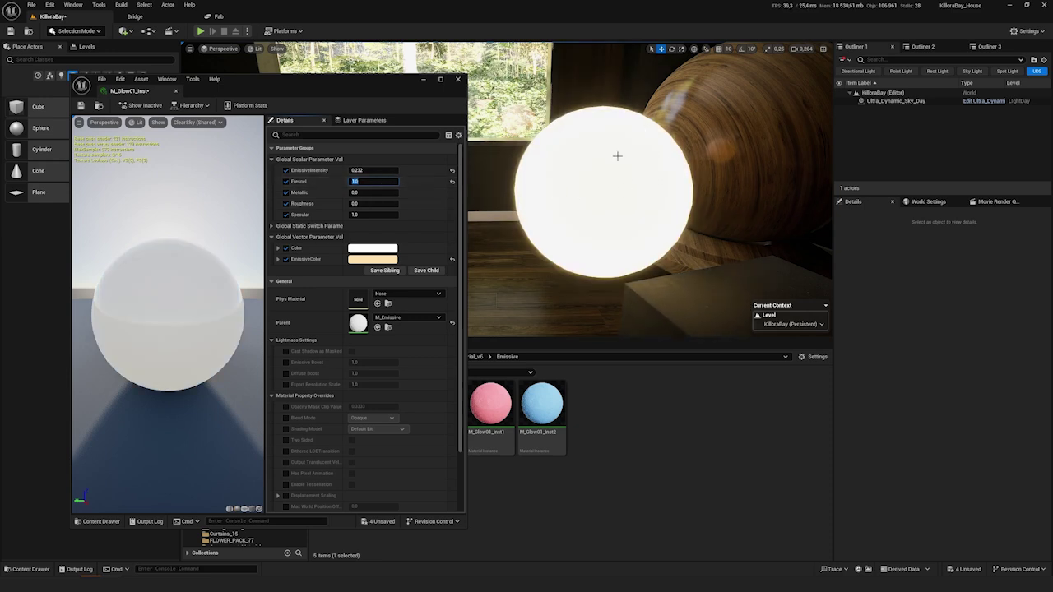
text(0)
key(Return)
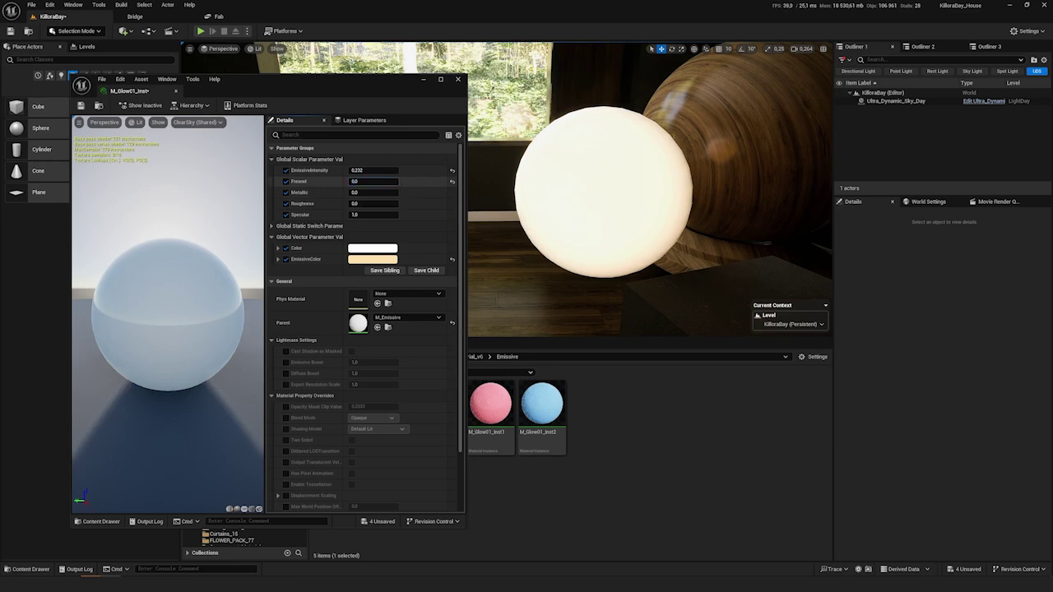
mouse_move(375, 181)
mouse_down()
mouse_move(397, 182)
mouse_move(380, 182)
mouse_up()
click(375, 181)
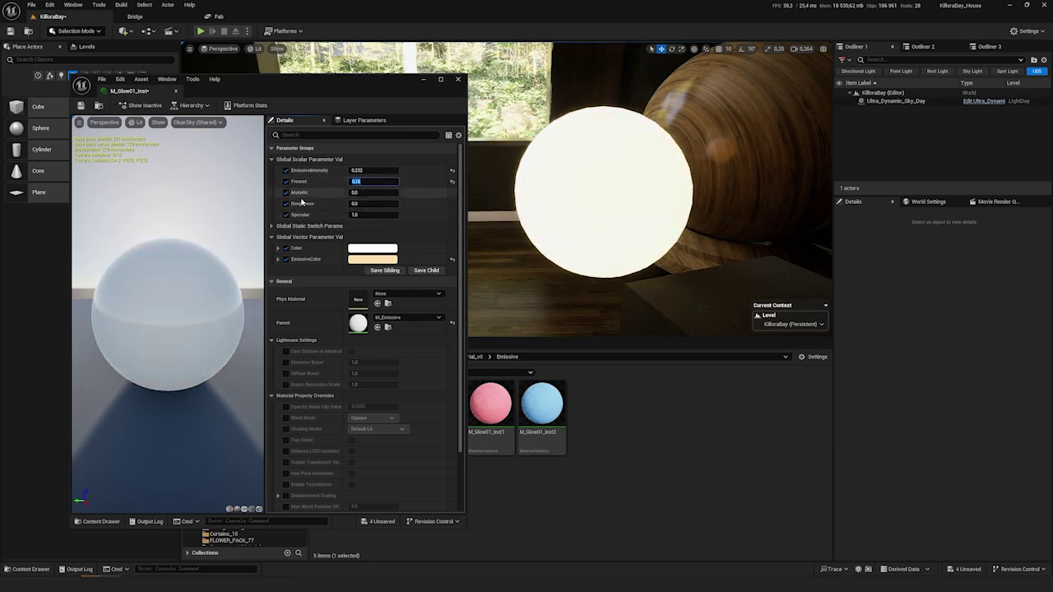
- Set M_Glow01_Inst's EmissiveIntensity to 0, close its editor, and clear the asset selection
click(370, 171)
text(0)
key(Return)
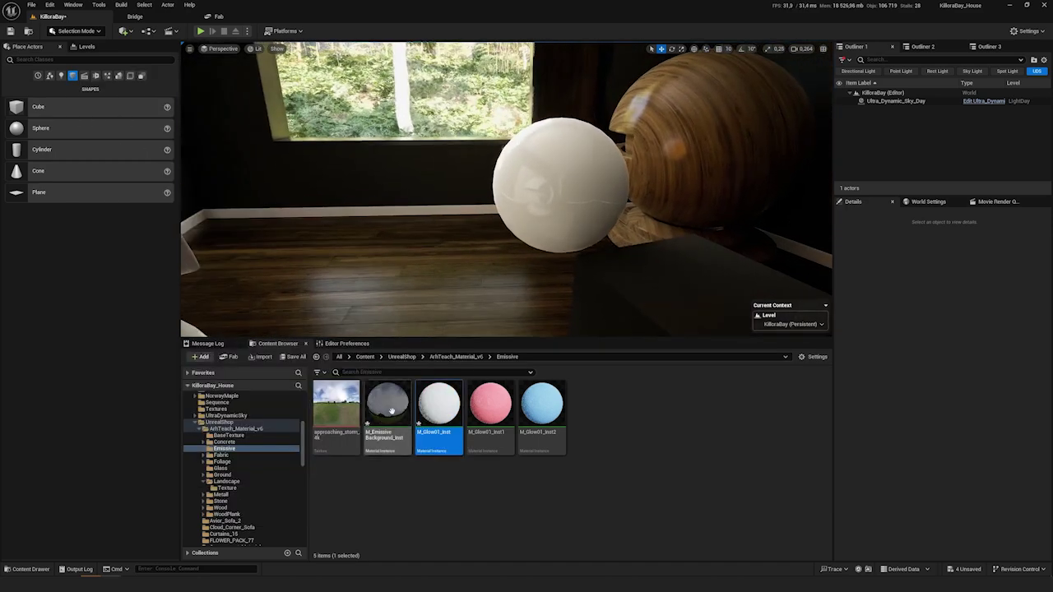
click(384, 493)
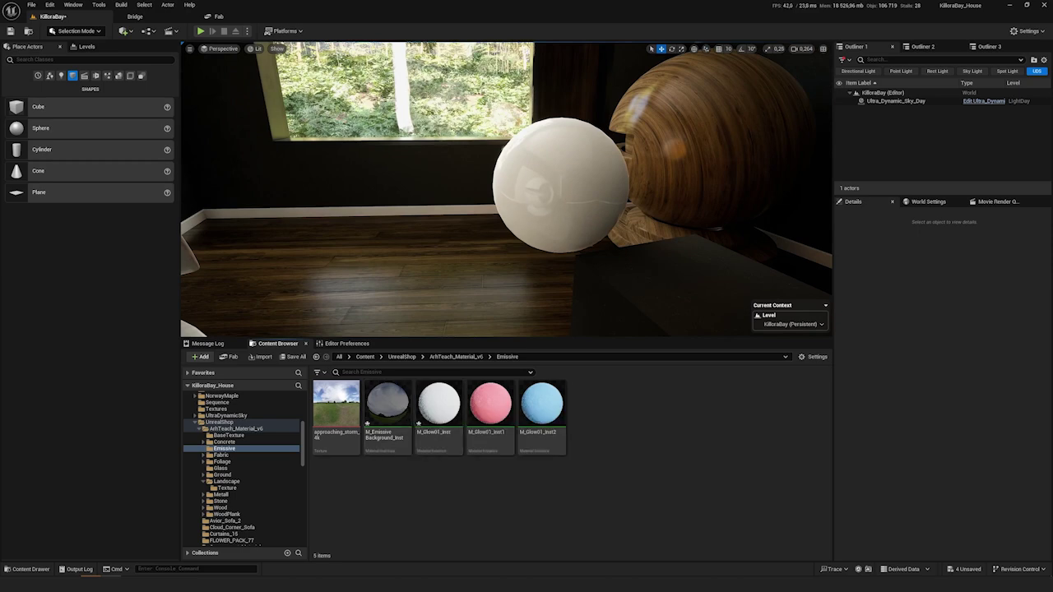
- Apply M_EmissiveBackground_Inst to the white sphere above the black cube
right_drag(410, 287, 409, 261)
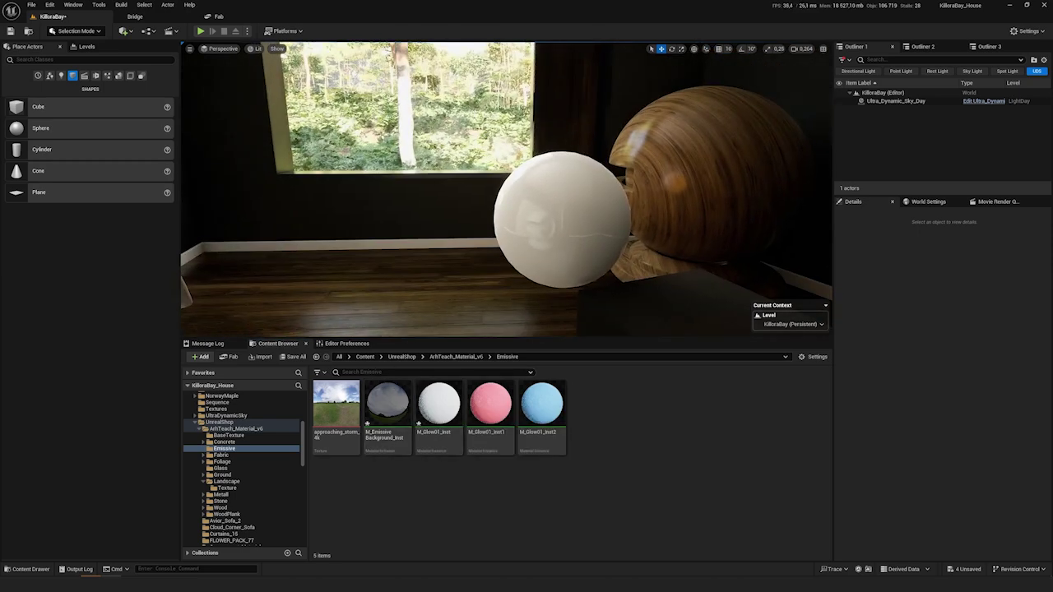
mouse_move(444, 181)
right_down()
mouse_move(453, 161)
mouse_move(448, 177)
right_up()
key(w)
drag(386, 403, 577, 257)
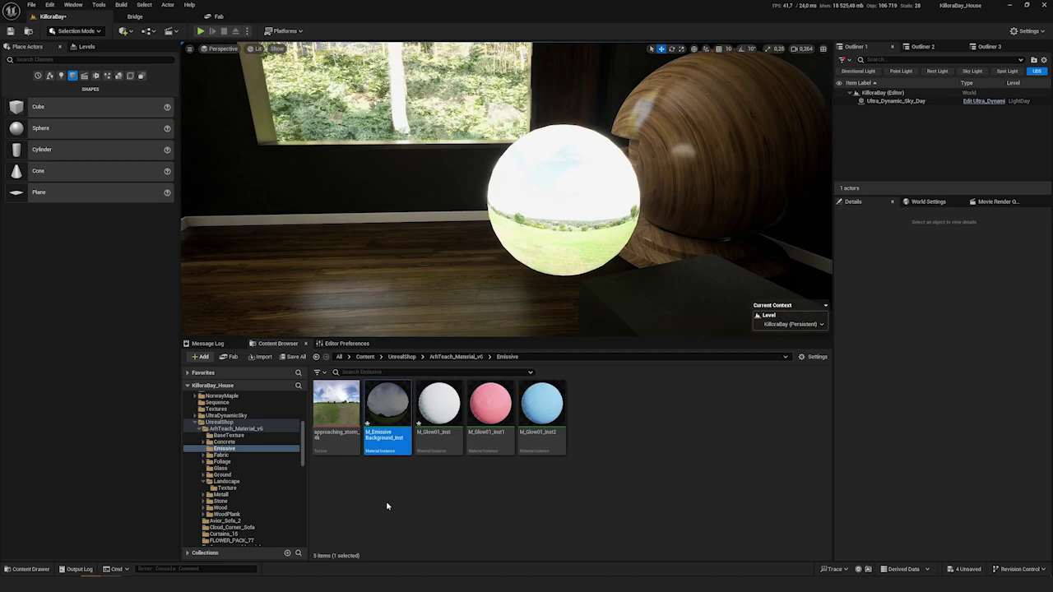
- Open M_EmissiveBackground_Inst, move its editor clear of the sphere, and examine its parameters and the textured sphere
double_click(387, 403)
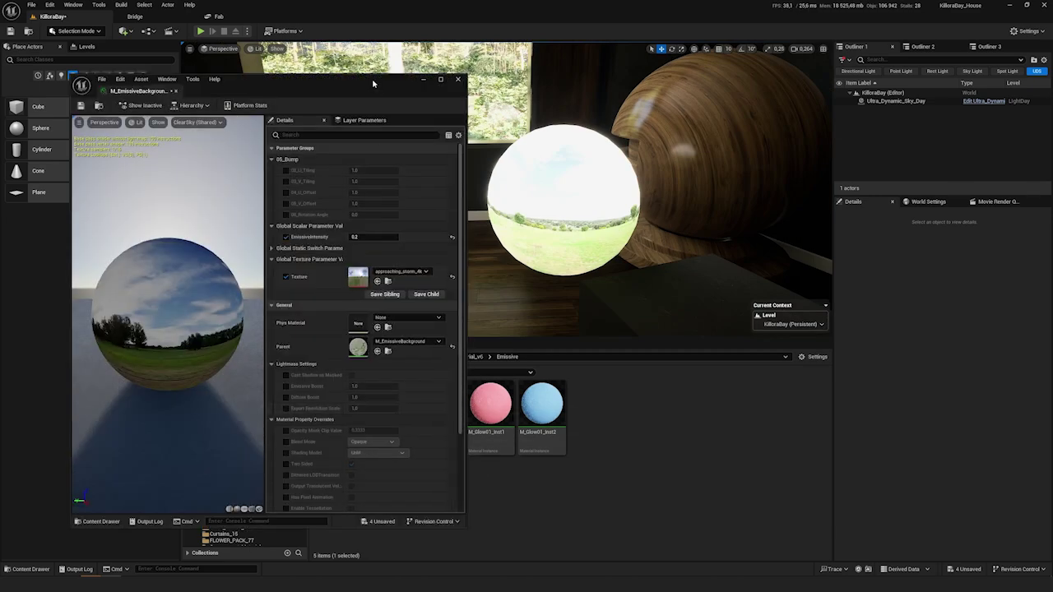
drag(372, 78, 343, 68)
scroll(433, 391, down, 5)
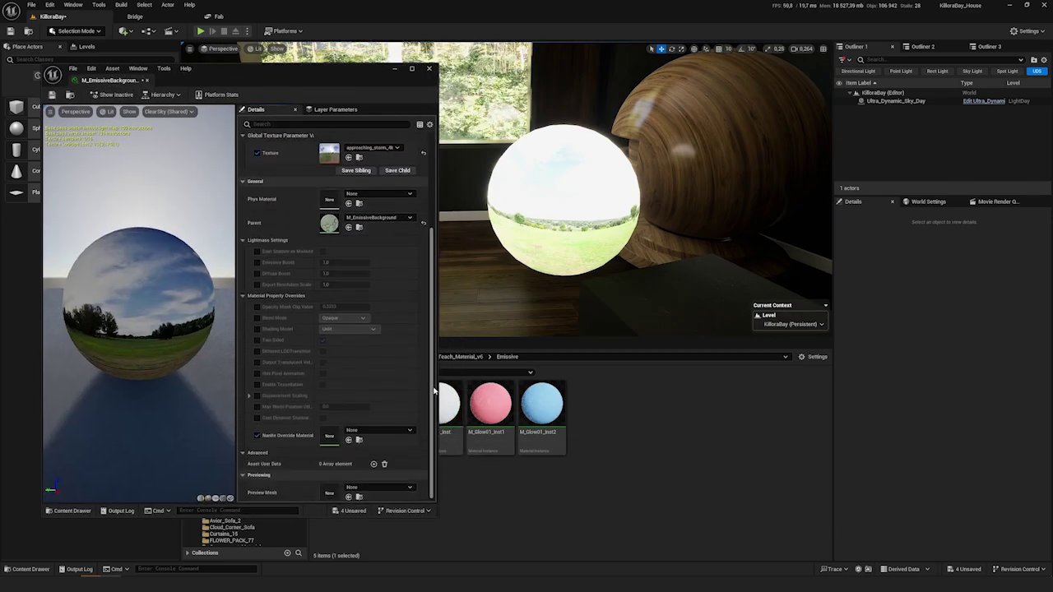
key(w)
right_drag(568, 234, 568, 234)
key(s)
scroll(381, 317, up, 4)
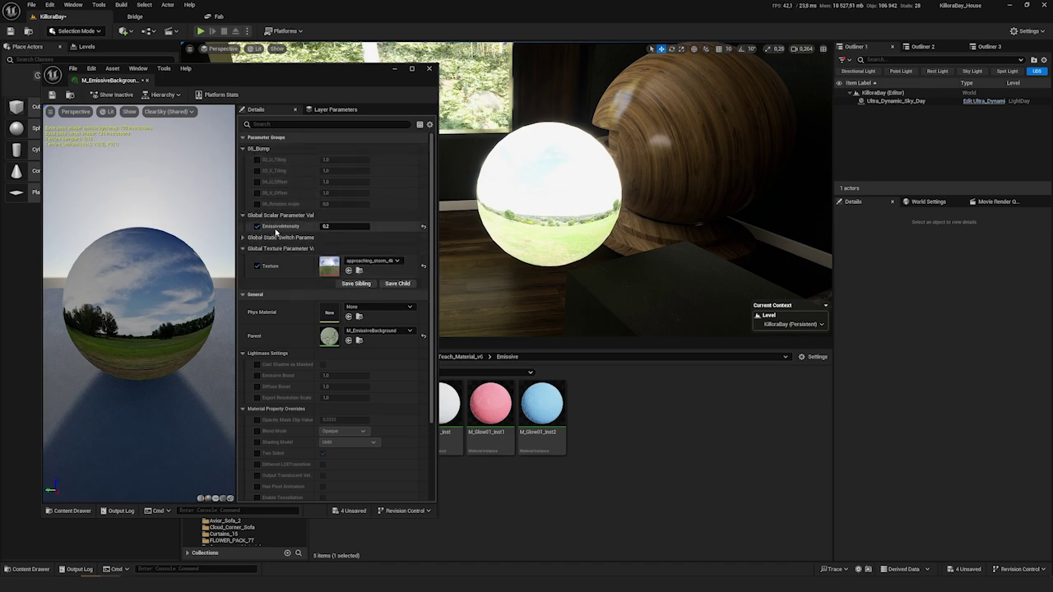
- Try an EmissiveIntensity of 1 on M_EmissiveBackground_Inst, and set it back to 0.2
key(Return)
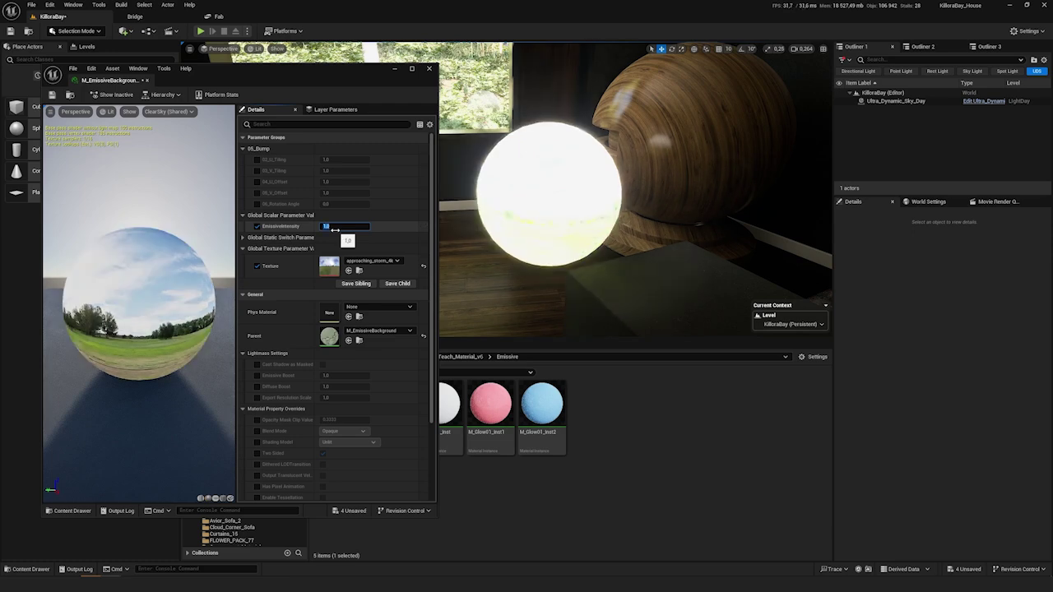
text(0.2)
key(Return)
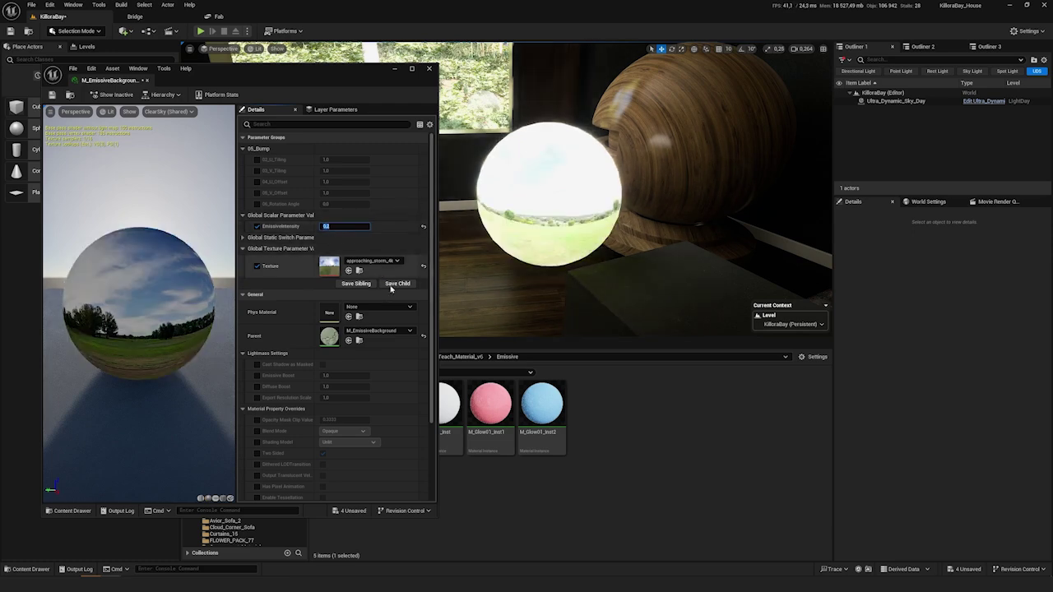
scroll(400, 410, down, 1)
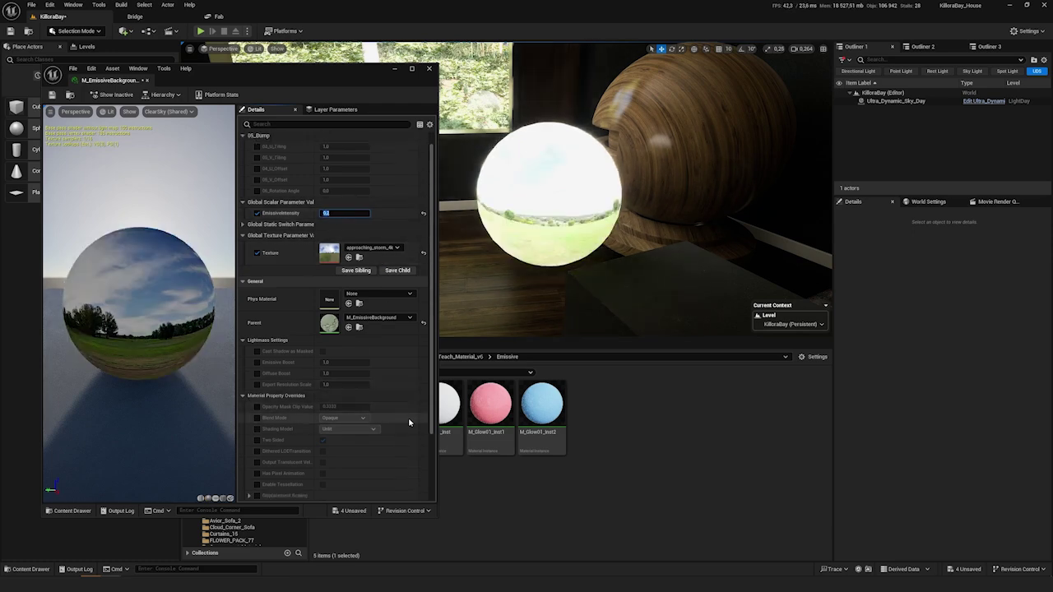
- Try a Translucent blend mode override on M_EmissiveBackground_Inst, inspect the sphere, and set the blend mode back to Opaque
scroll(409, 422, down, 4)
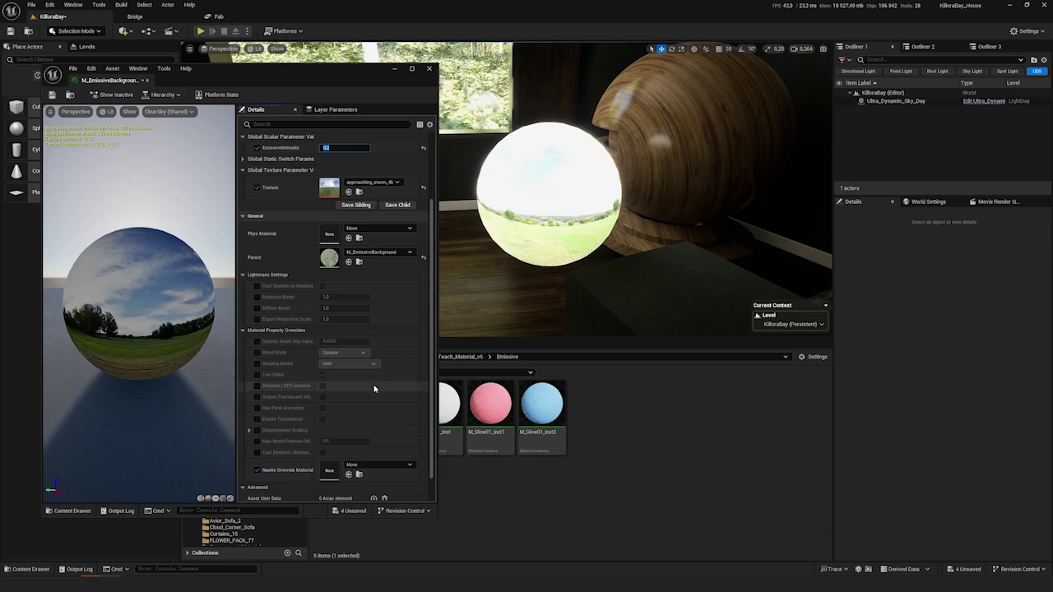
click(256, 352)
click(336, 352)
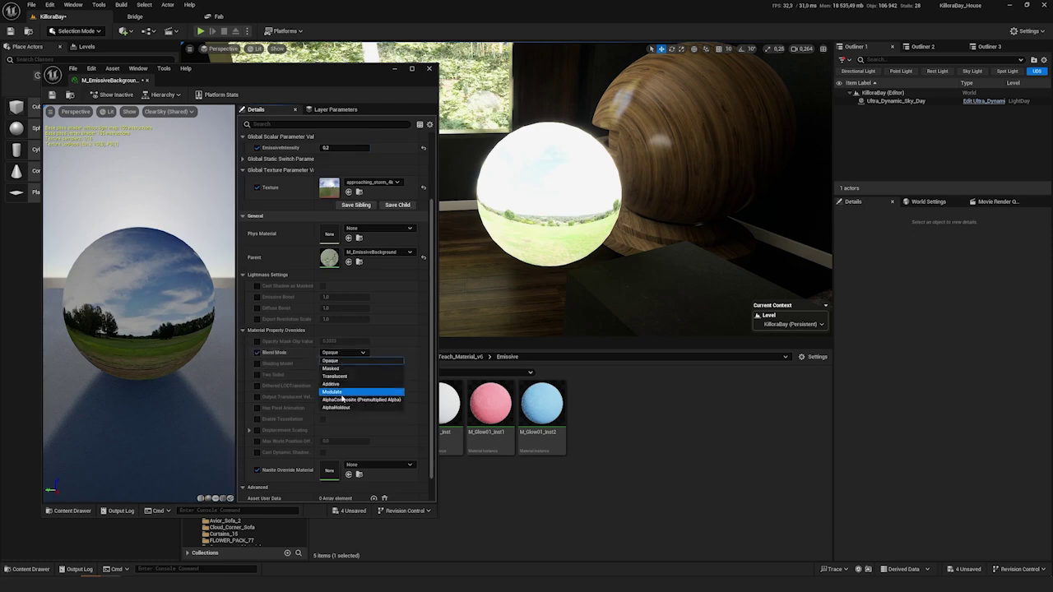
click(337, 376)
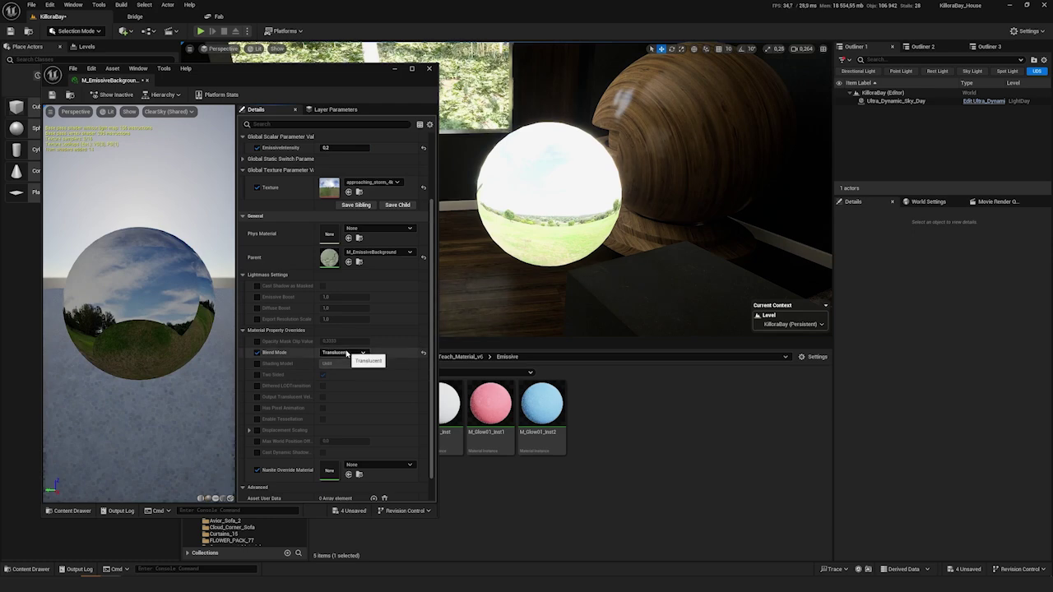
right_drag(583, 204, 642, 150)
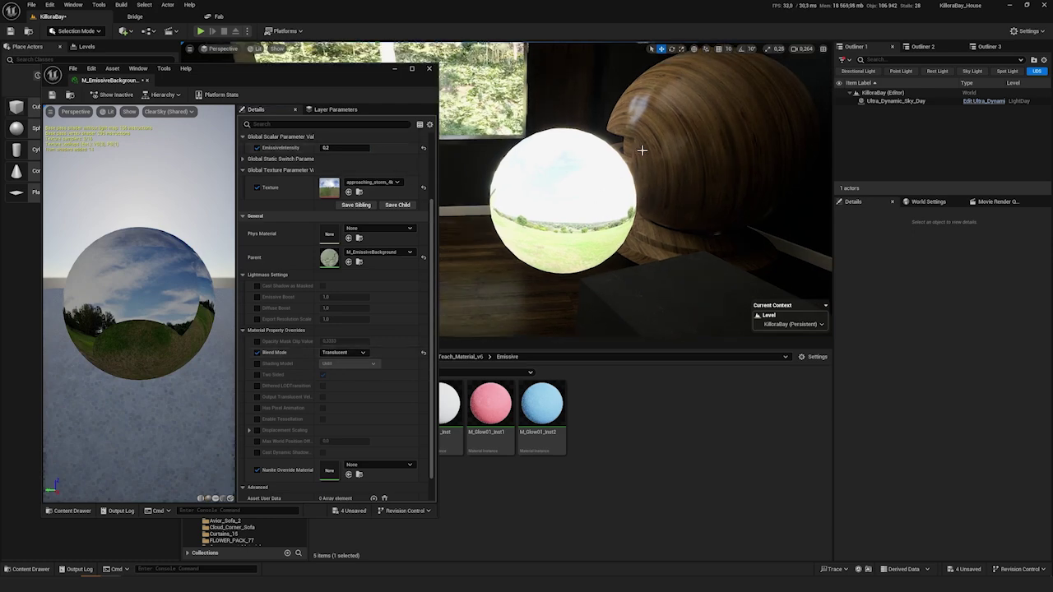
click(576, 237)
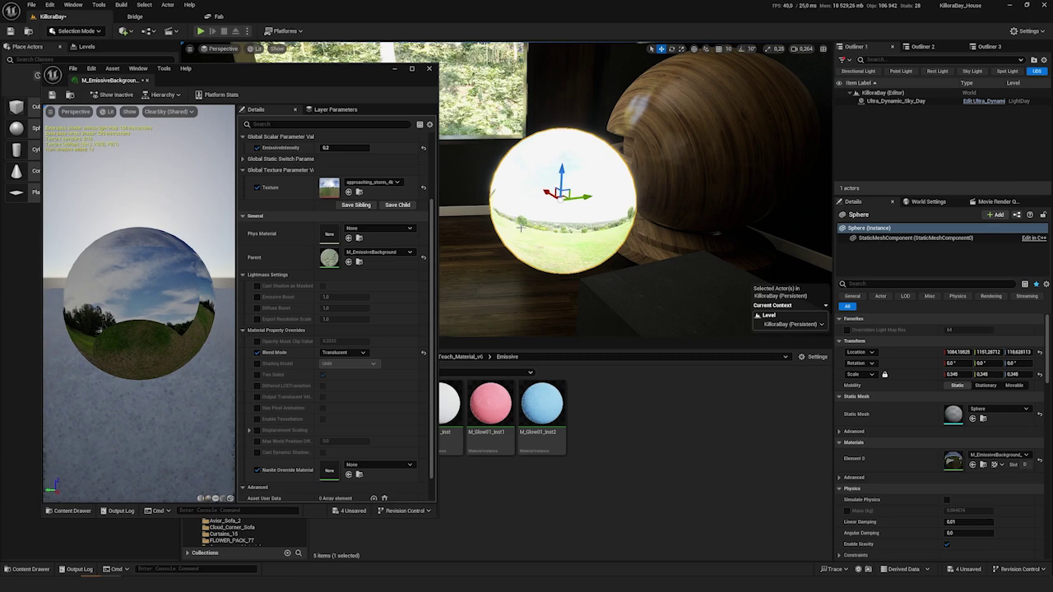
scroll(530, 218, up, 3)
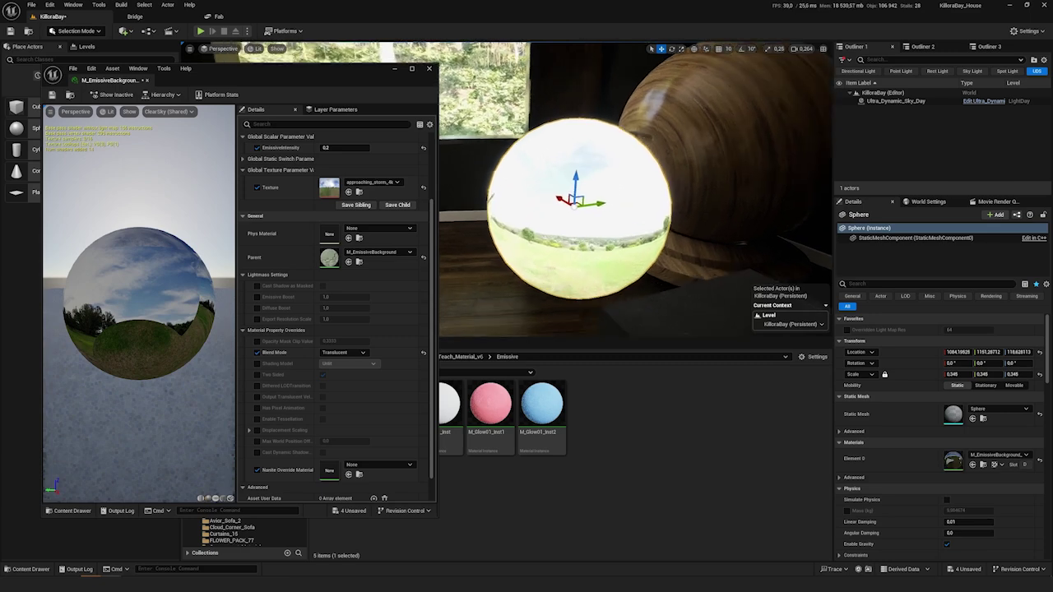
click(342, 352)
click(330, 361)
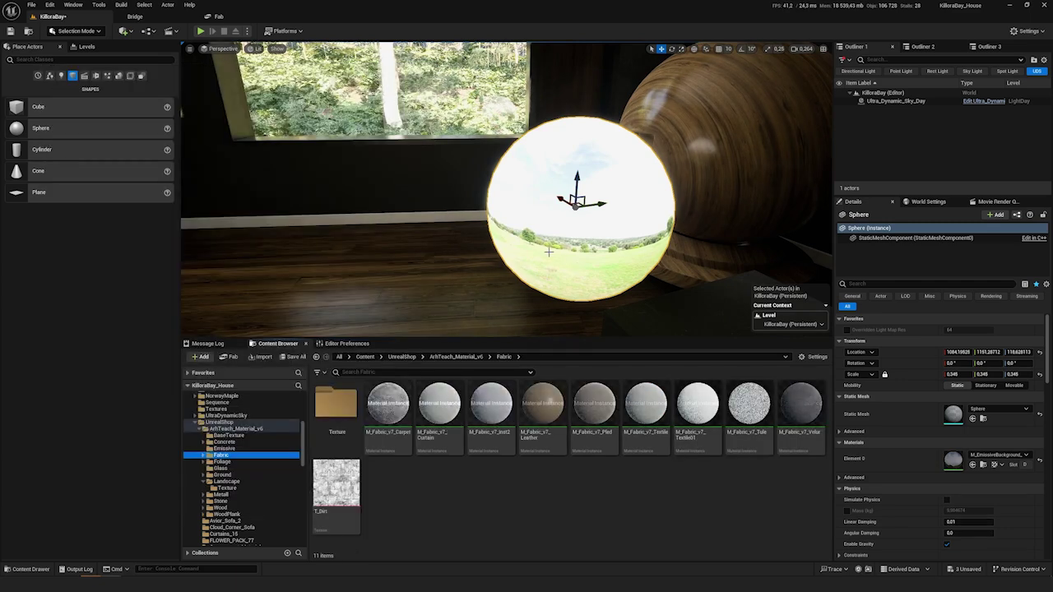
- Try M_Fabric_v7_Carpet and M_Fabric_v7_Inst2 in turn on the selected sphere above the black cube
mouse_move(510, 198)
right_down()
mouse_move(469, 215)
mouse_move(489, 201)
right_up()
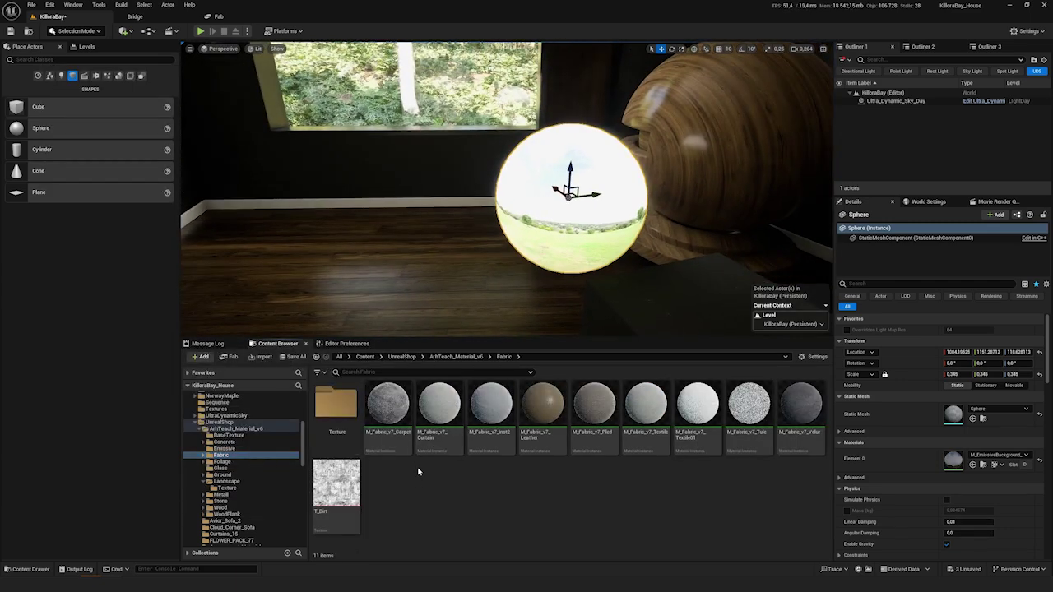
drag(413, 411, 583, 198)
right_drag(583, 197, 533, 185)
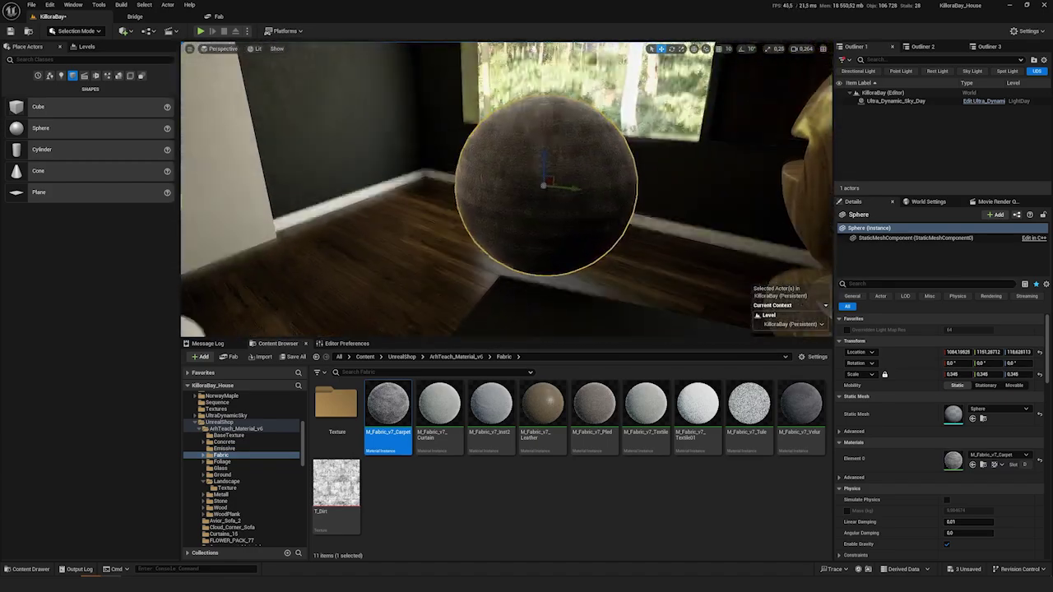
drag(504, 401, 581, 216)
mouse_move(580, 216)
right_down()
mouse_move(568, 226)
mouse_move(577, 220)
right_up()
- Apply M_Fabric_v7_Leather, M_Fabric_v7_Textile and M_Fabric_v7_Textile01 in turn to the same sphere
drag(549, 403, 605, 219)
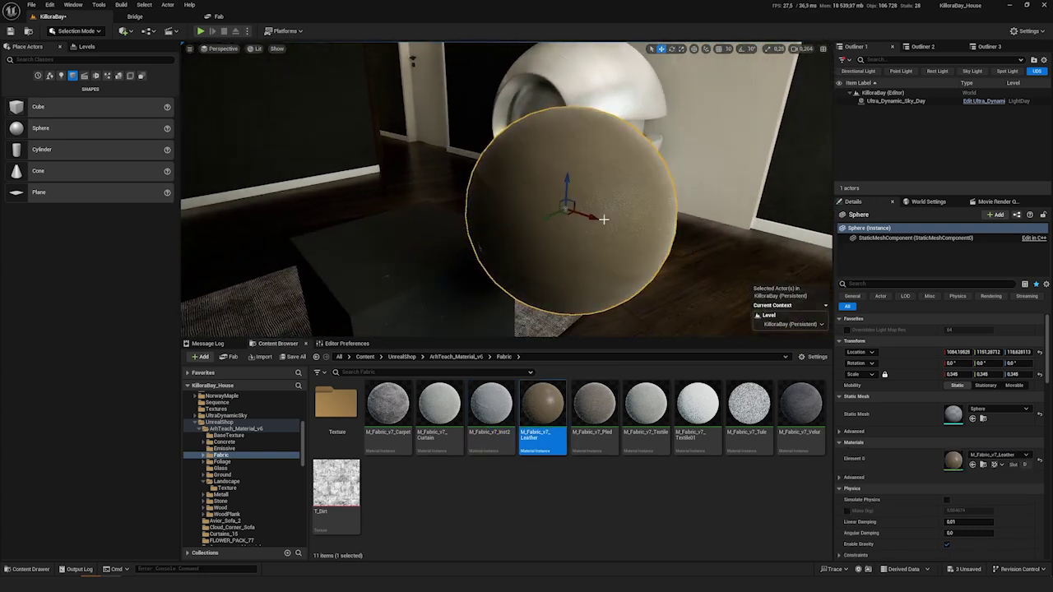
right_drag(605, 219, 560, 188)
drag(645, 404, 588, 177)
click(667, 483)
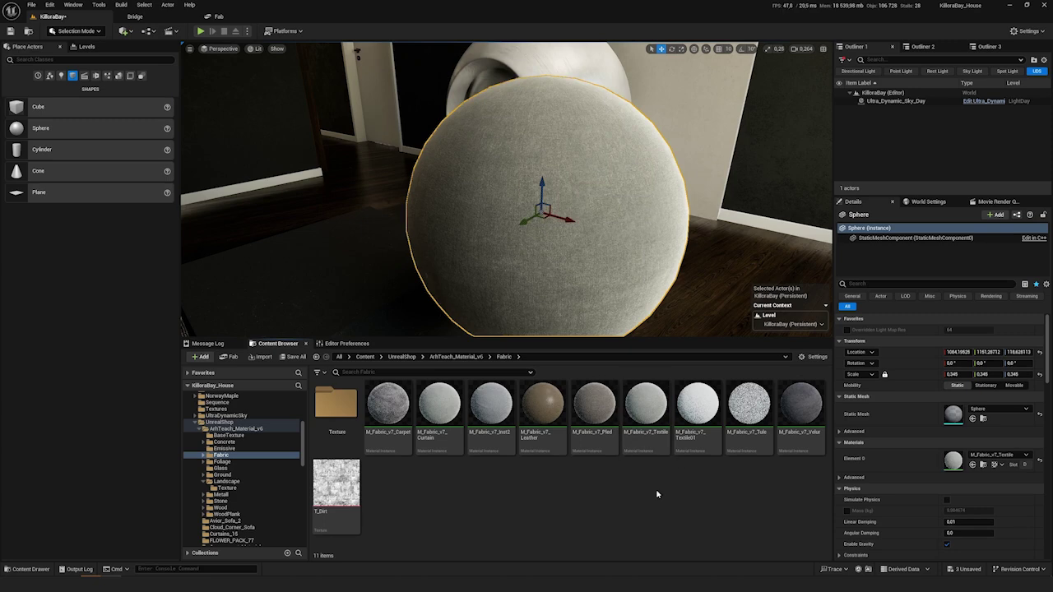
click(645, 415)
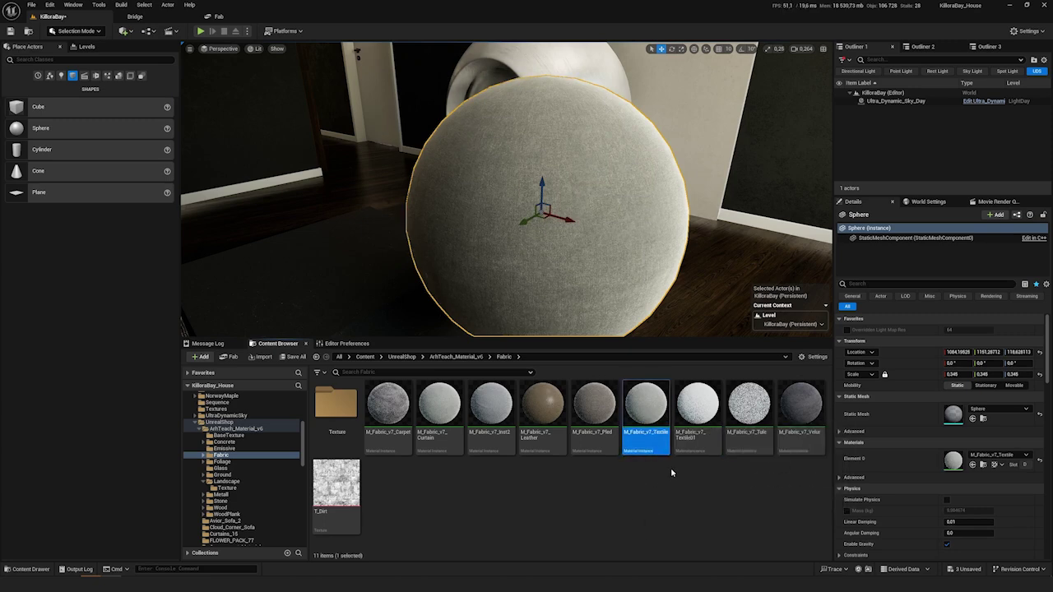
drag(697, 403, 594, 236)
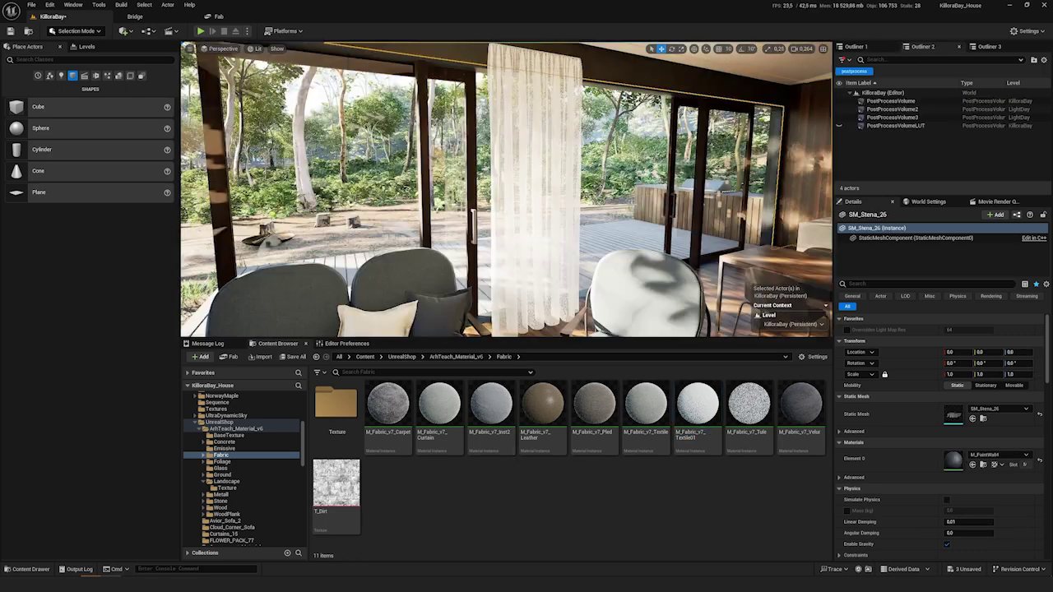
- Apply M_Fabric_v7_Curtain and M_Fabric_v7_Inst2 in turn to the curtain by the glass doors, inspecting each fabric
click(752, 438)
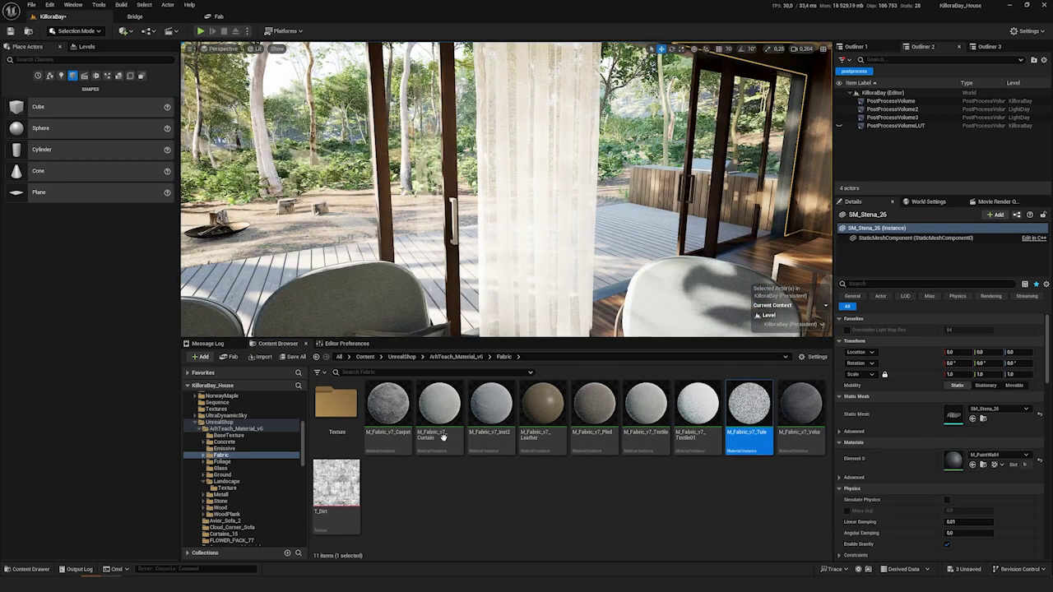
drag(441, 436, 558, 206)
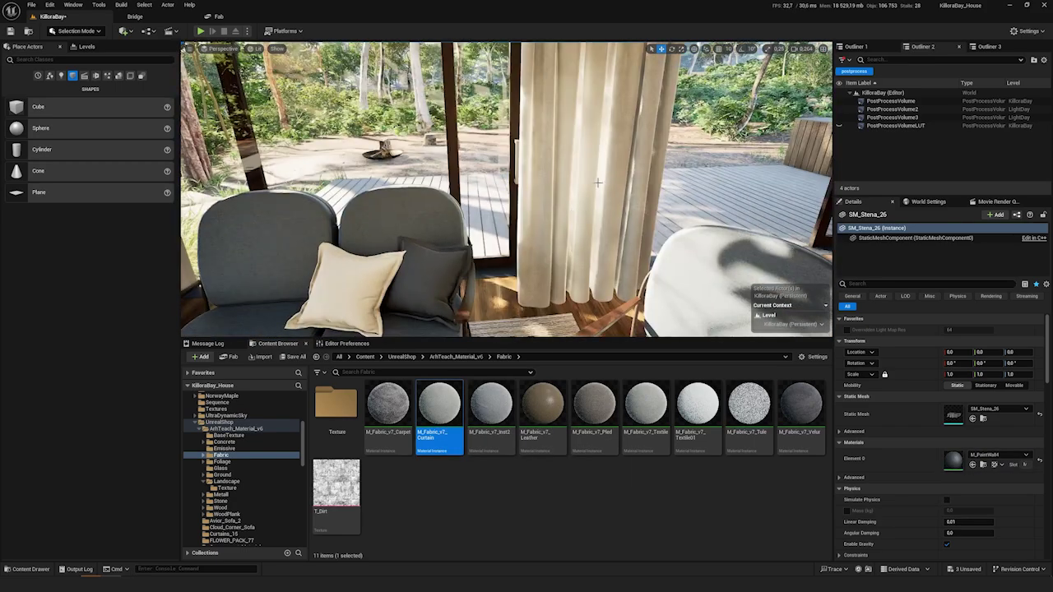
right_drag(598, 183, 492, 129)
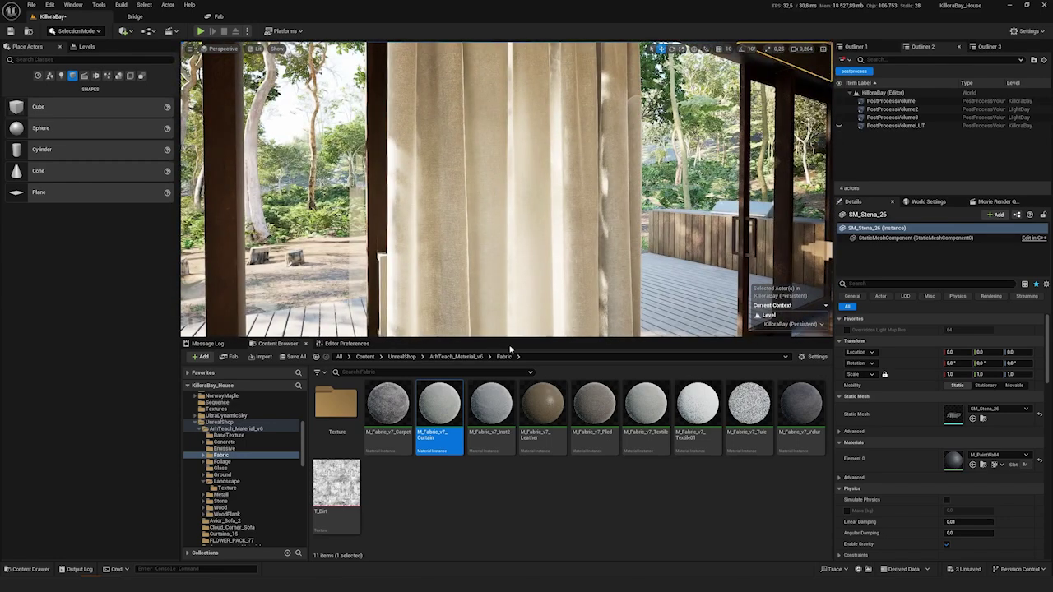
drag(492, 407, 496, 242)
right_drag(496, 243, 531, 161)
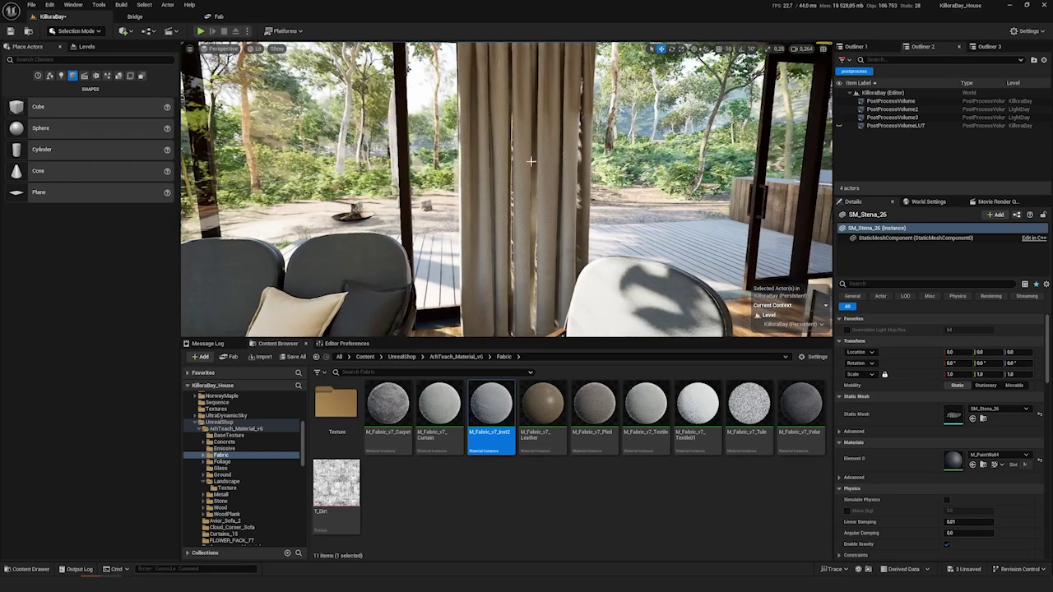
right_drag(533, 226, 568, 216)
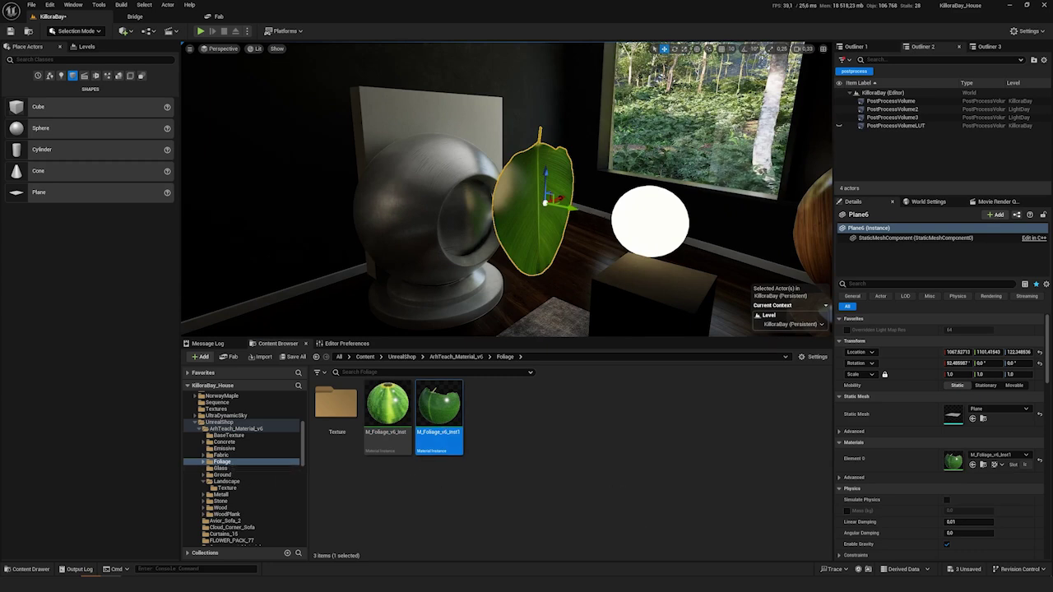
- Open the leaf plane's material M_Foliage_v6_Inst1, examine its parameters from base color to subsurface, and close its editor
right_drag(507, 189, 518, 196)
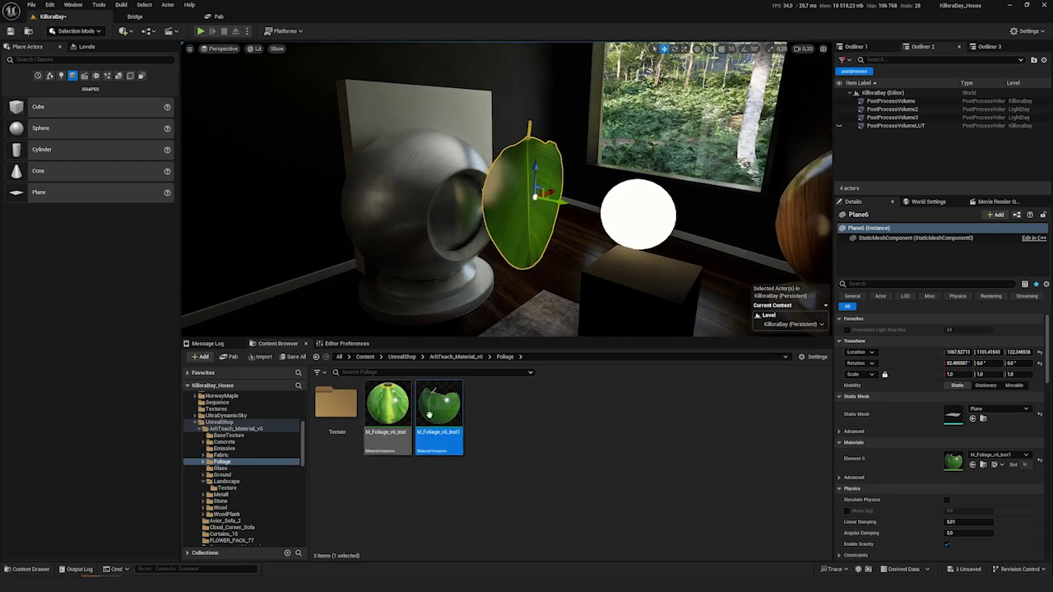
double_click(445, 416)
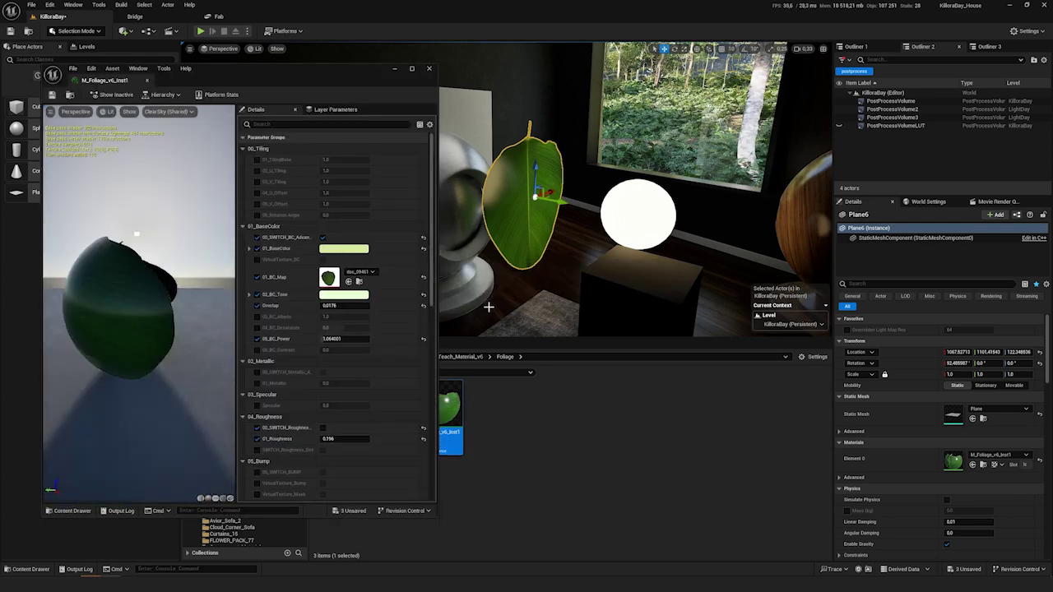
scroll(289, 290, down, 1)
scroll(290, 290, down, 6)
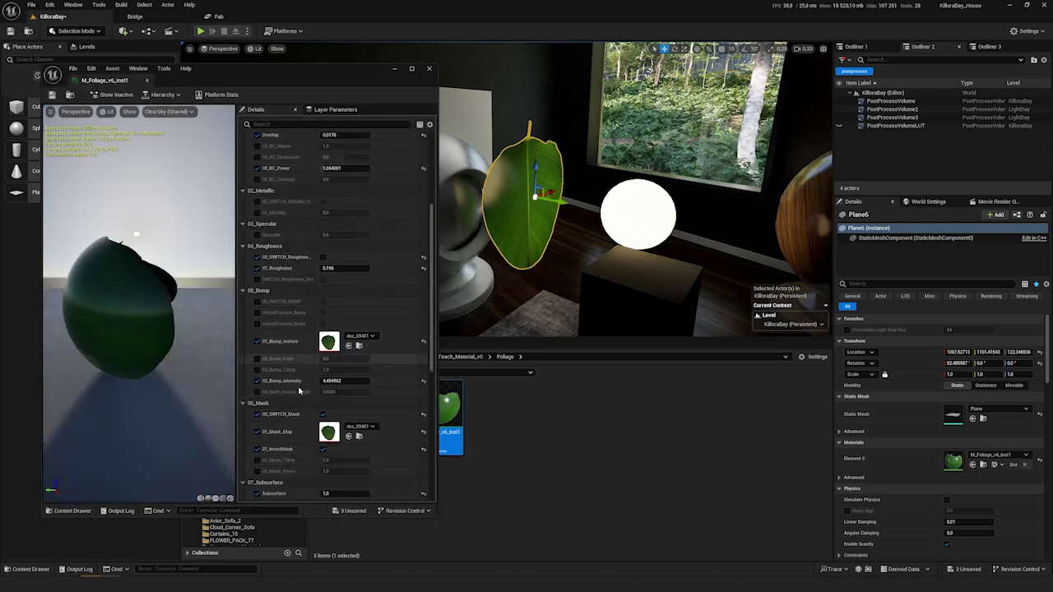
click(427, 70)
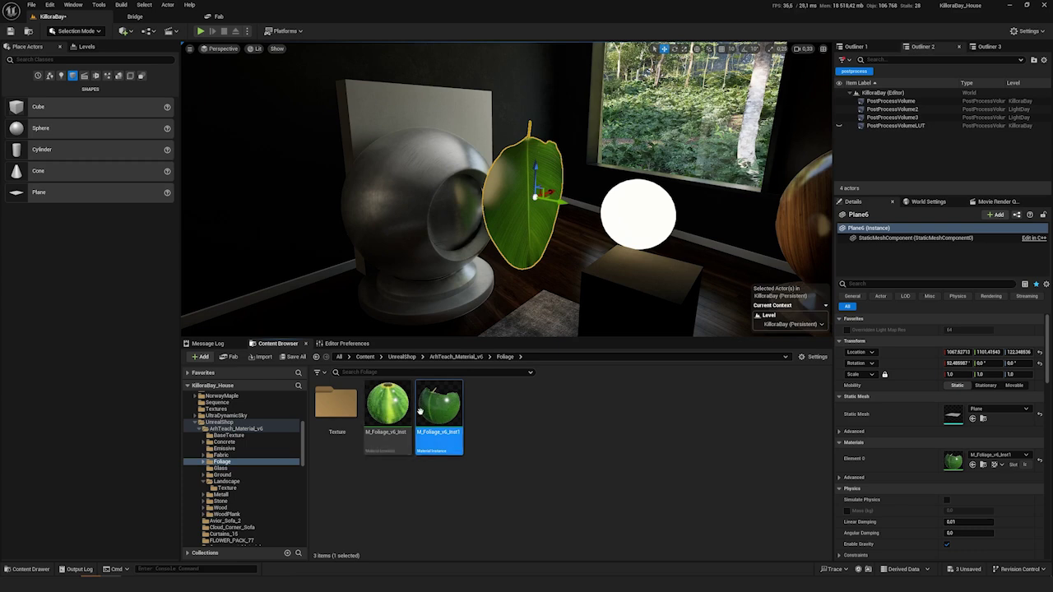
- Apply M_Foliage_v6_Inst to the leaf plane, and examine that material instance's parameters down to Subsurface
drag(388, 405, 524, 170)
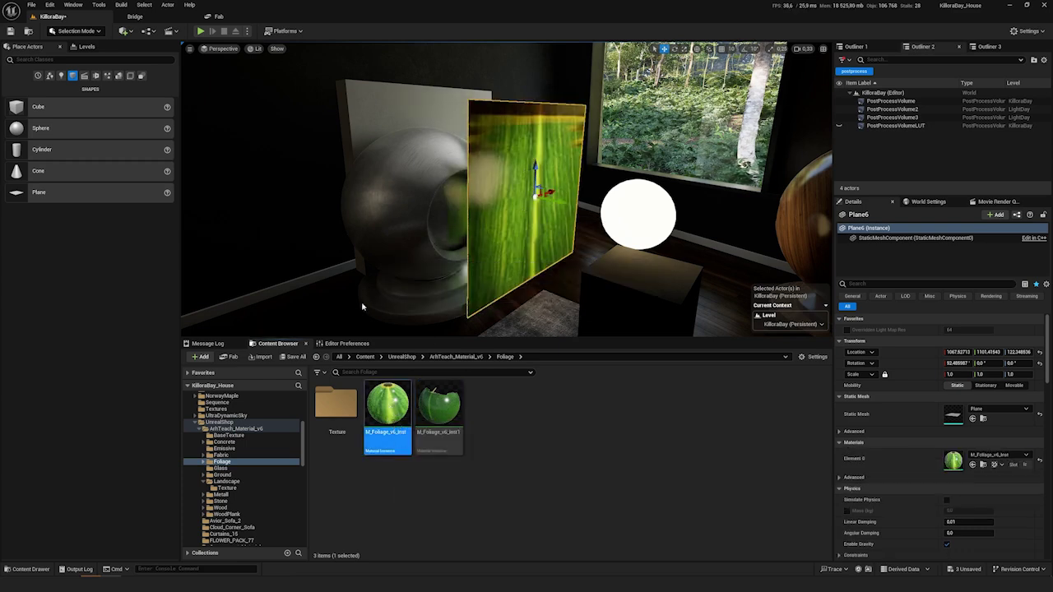
scroll(315, 337, down, 12)
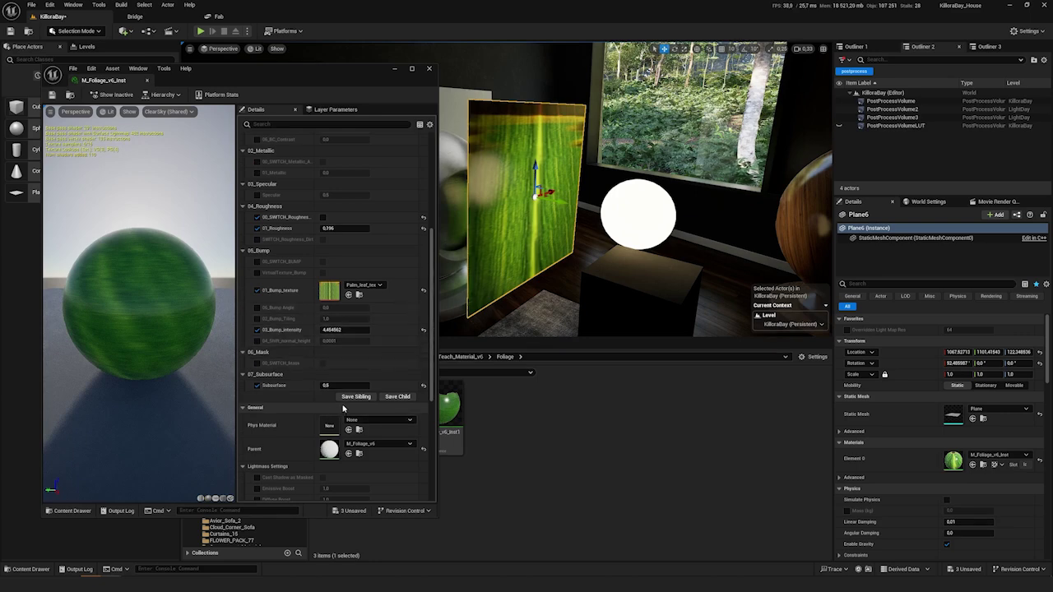
click(257, 385)
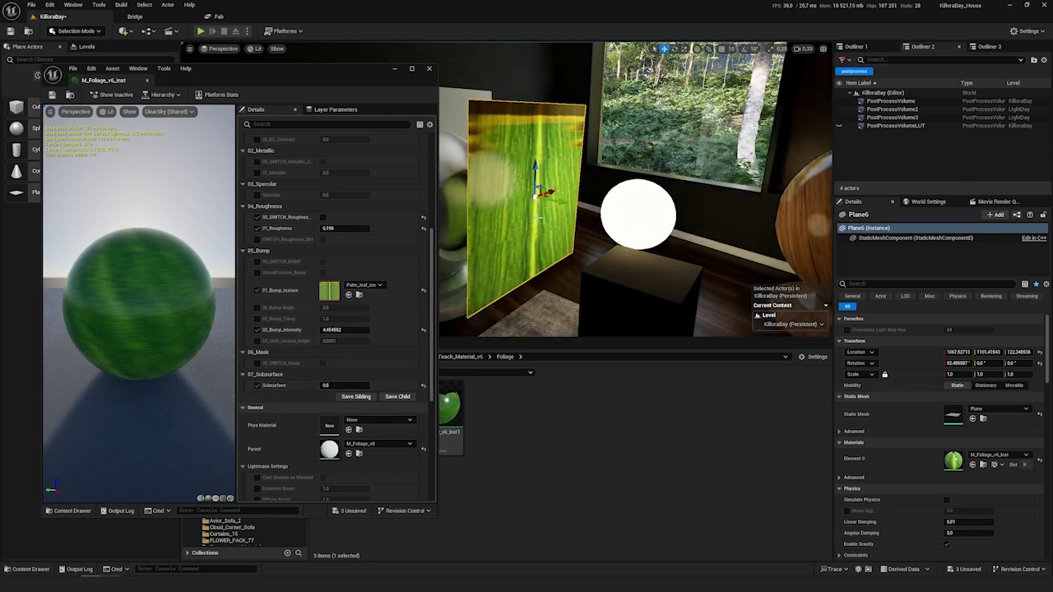
- Open M_Foliage_v6_Inst1, review its mask and material property overrides, and override the Opacity Mask Clip Value with a new value
double_click(450, 412)
scroll(329, 272, down, 5)
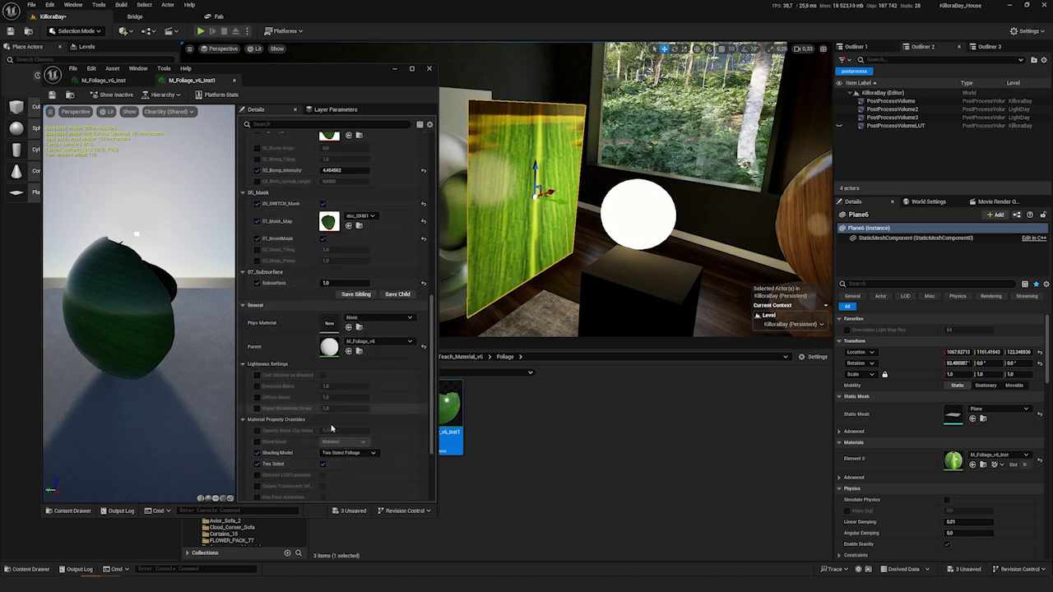
scroll(364, 457, down, 2)
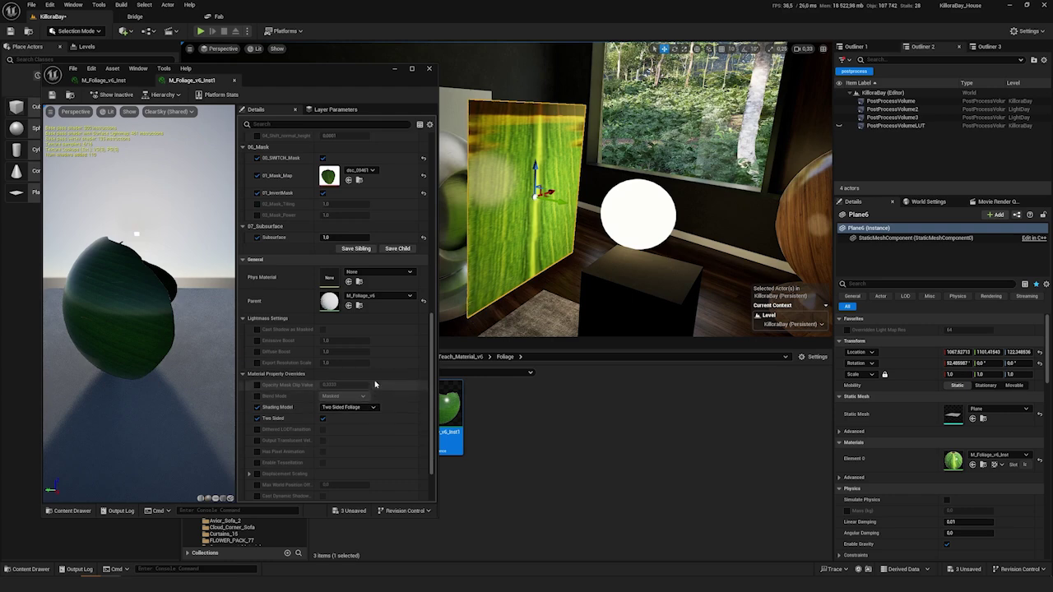
scroll(337, 366, up, 3)
scroll(335, 366, down, 4)
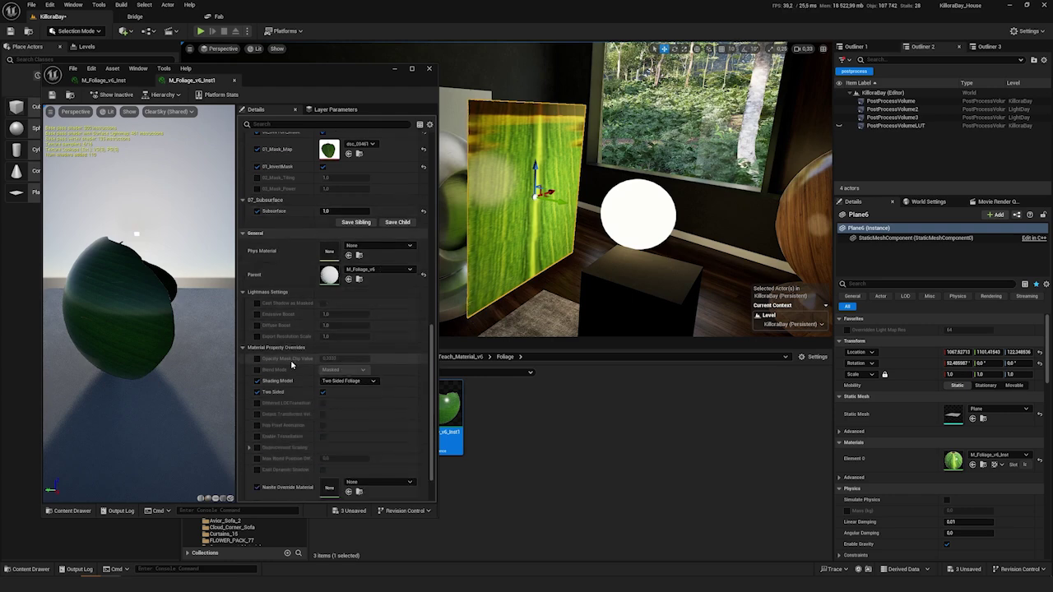
mouse_move(290, 365)
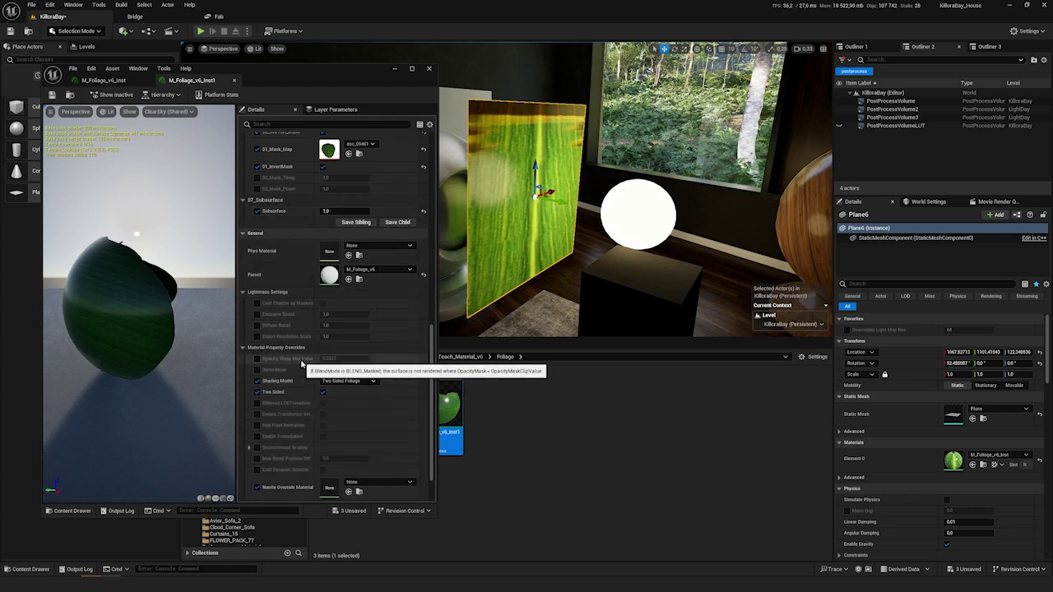
click(257, 359)
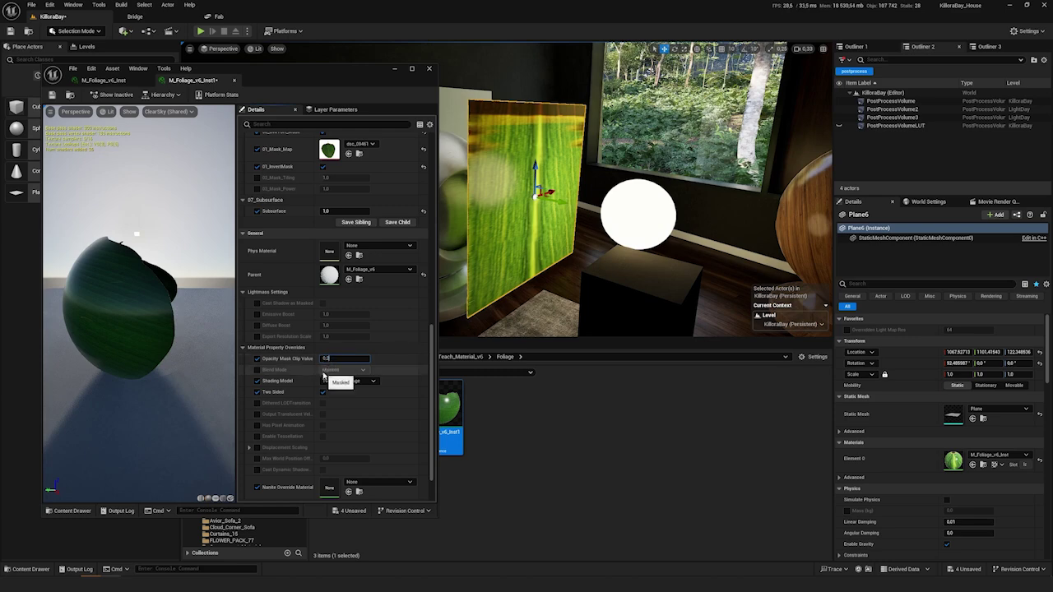
text(0)
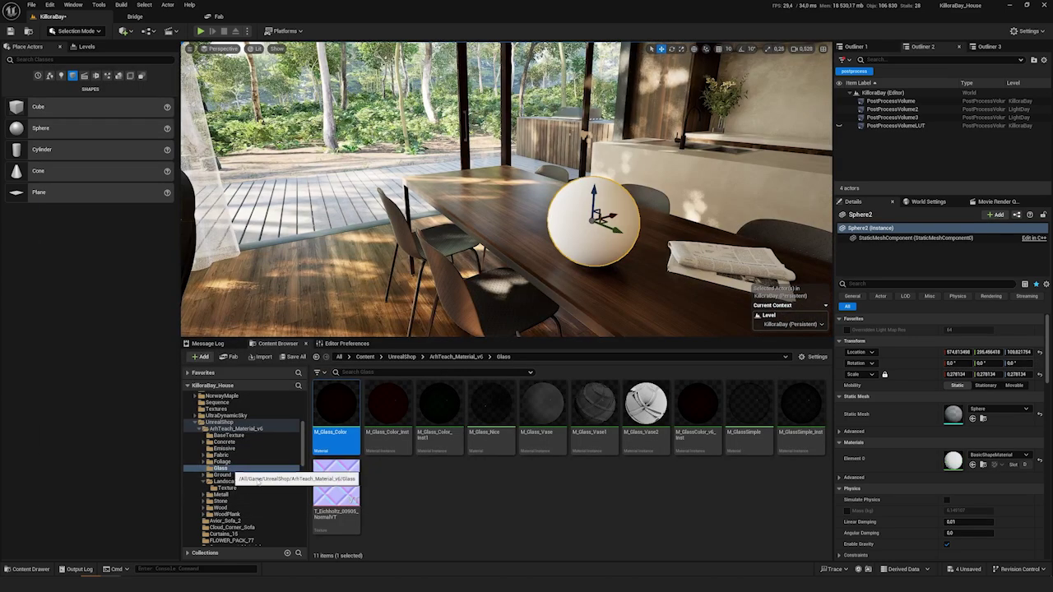
- Apply M_Glass_Color to the sphere on the dining table, frame the sphere, and replace its material with M_Glass_Nice
click(412, 512)
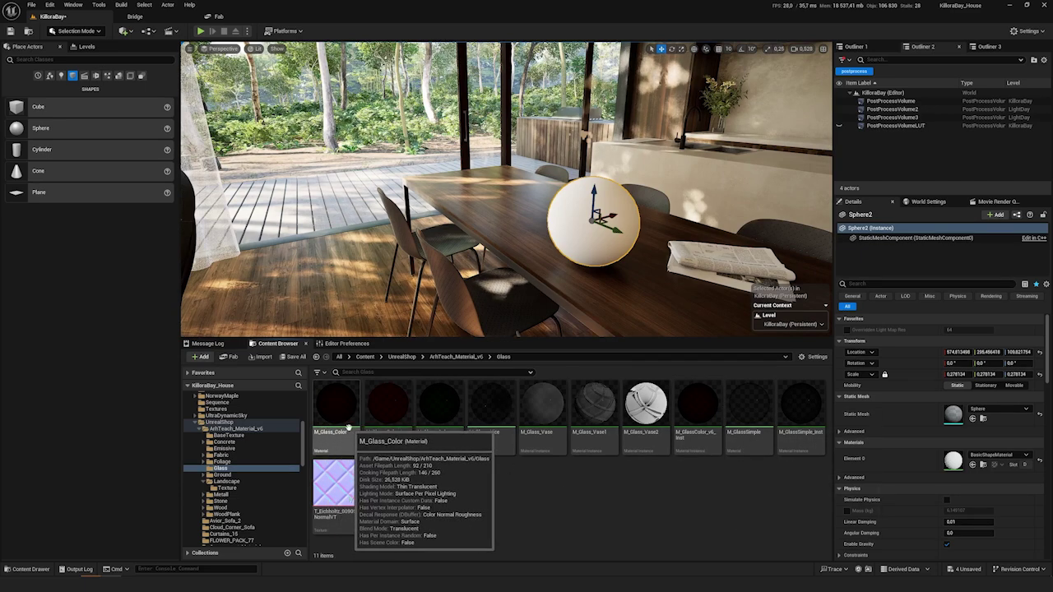
drag(341, 414, 590, 230)
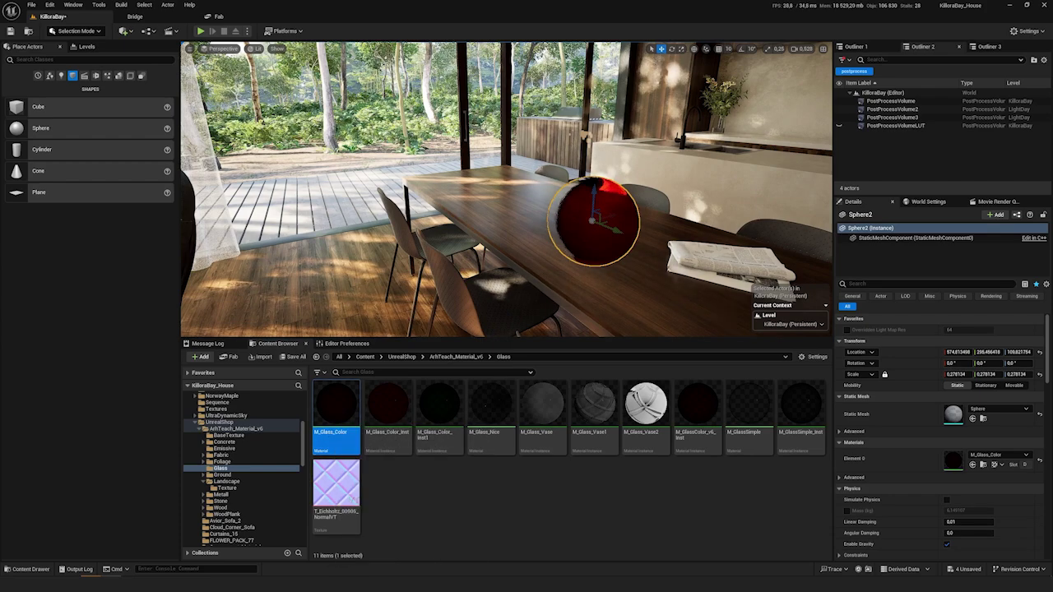
key(f)
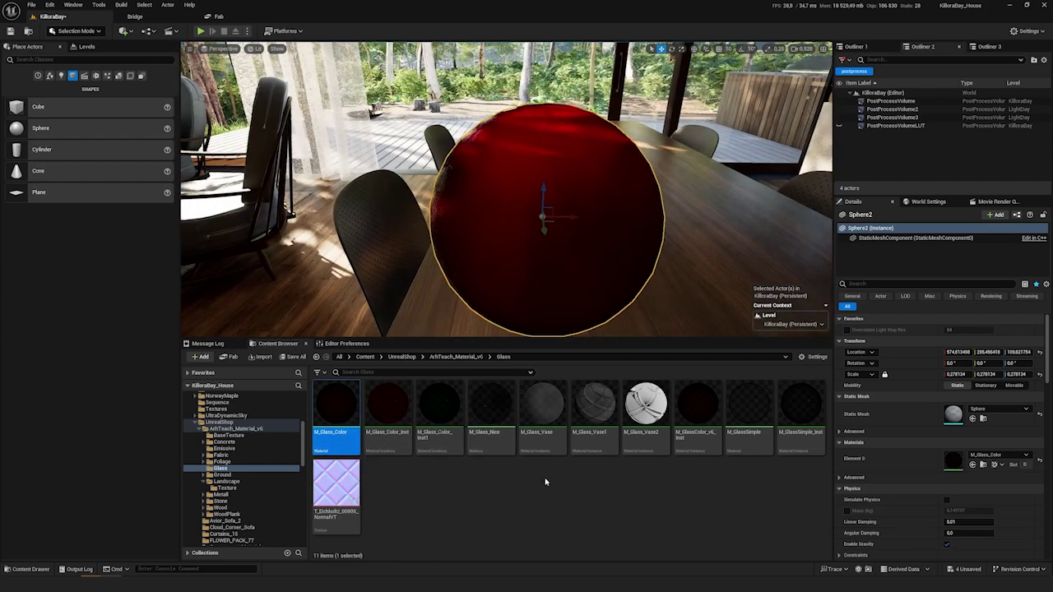
drag(484, 424, 555, 154)
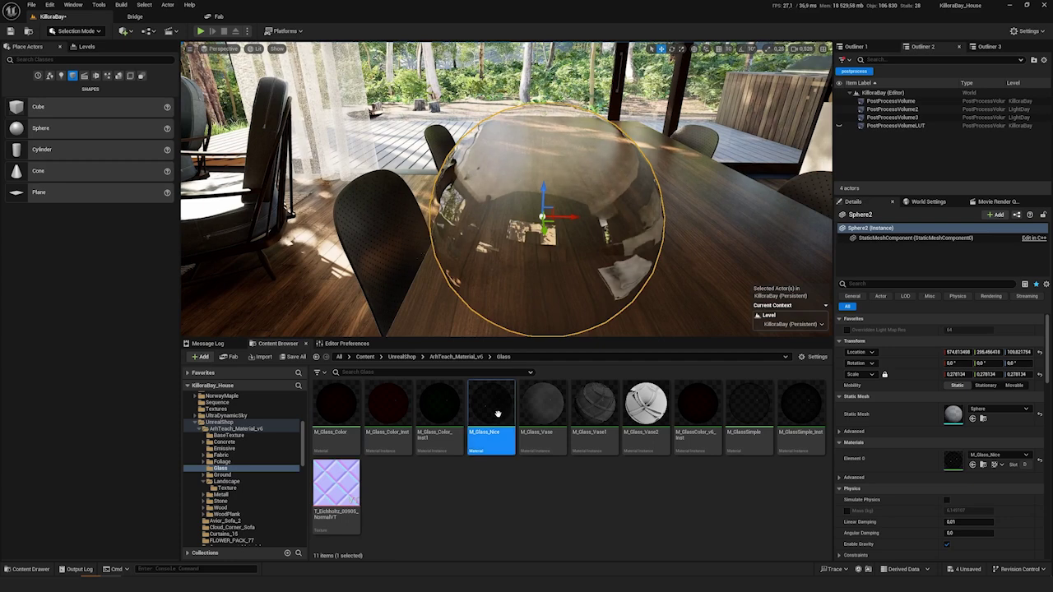
- Compare M_GlassSimple, M_Glass_Color_Inst and M_Glass_Color_Inst1 on the sphere, leaving M_Glass_Color_Inst applied
drag(750, 405, 560, 235)
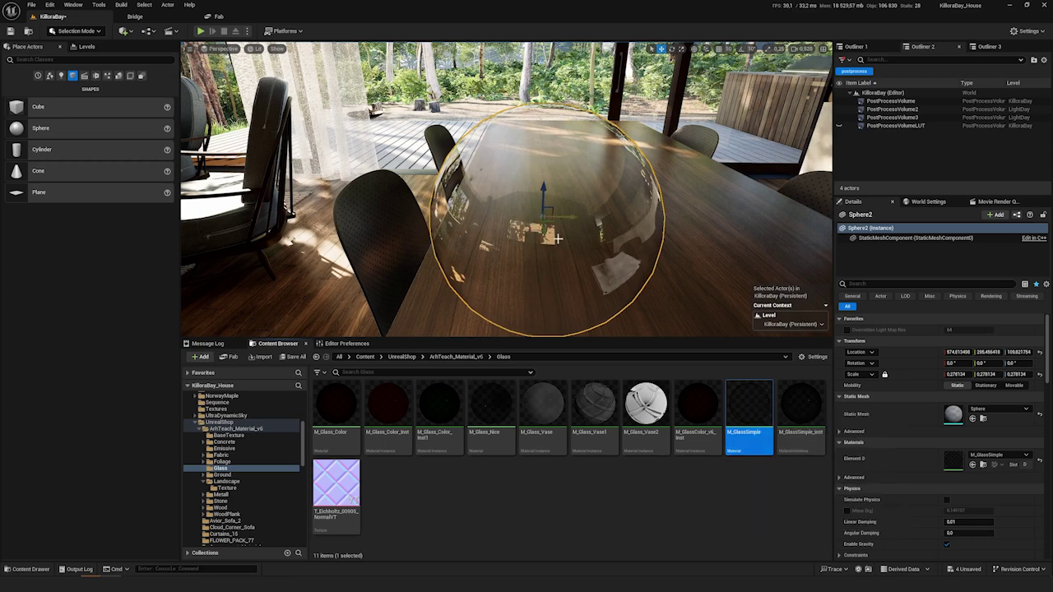
click(335, 408)
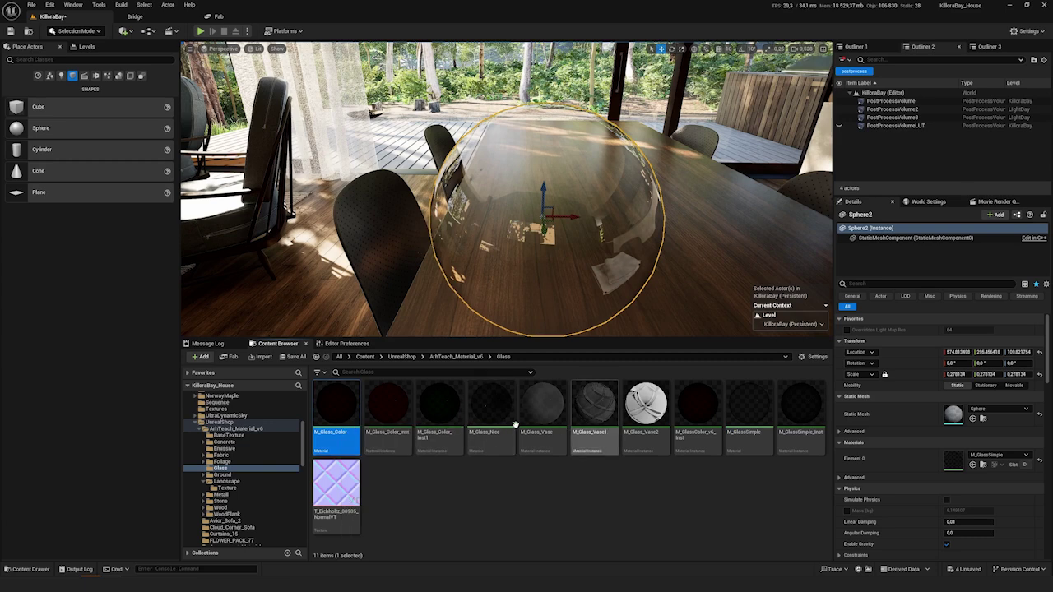
drag(394, 412, 538, 203)
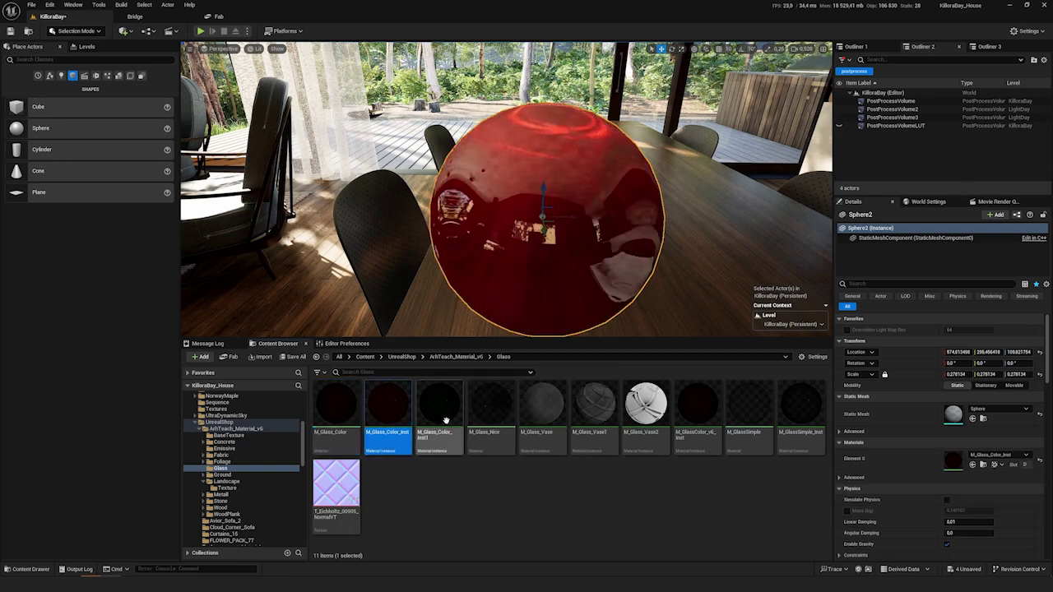
drag(447, 420, 577, 208)
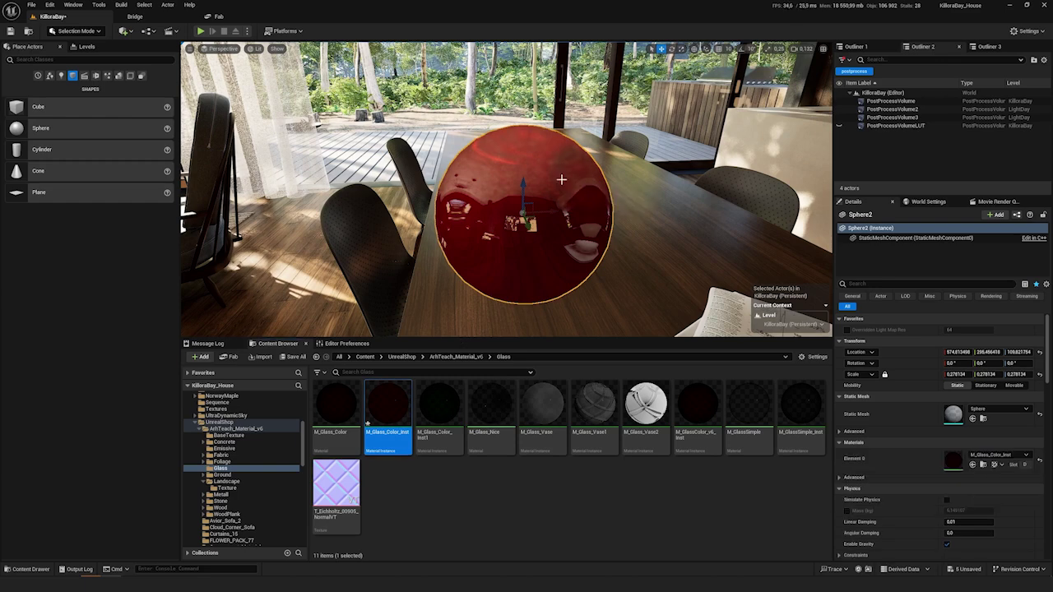
- Open M_Glass_Color_Inst, raise its IOR, and lower Refraction_Front to about 0.89 while checking the sphere's reflections
double_click(388, 405)
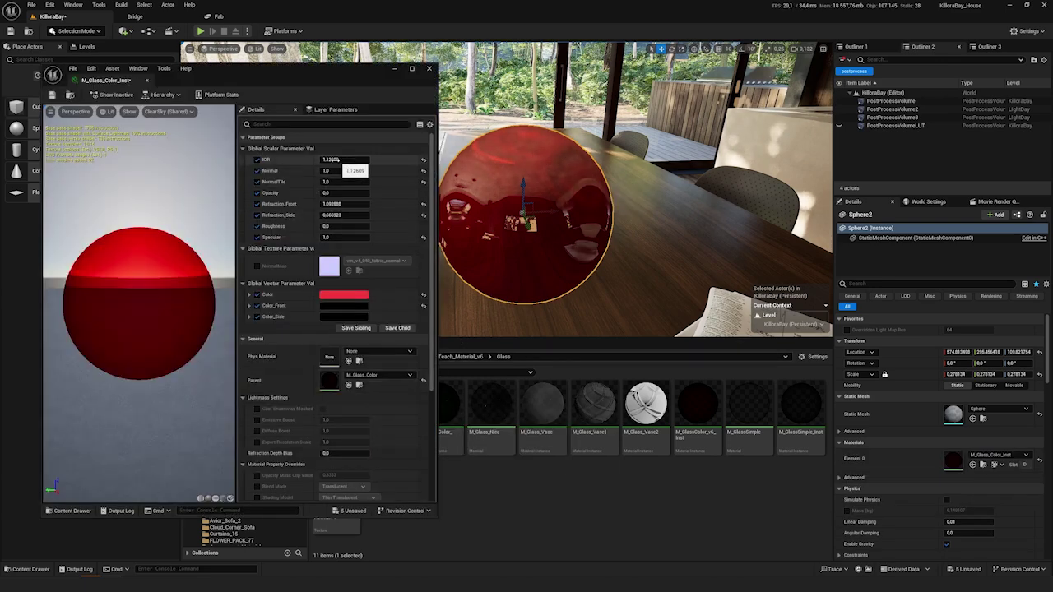
mouse_move(344, 160)
mouse_down()
mouse_move(391, 160)
mouse_move(335, 160)
mouse_move(357, 160)
mouse_up()
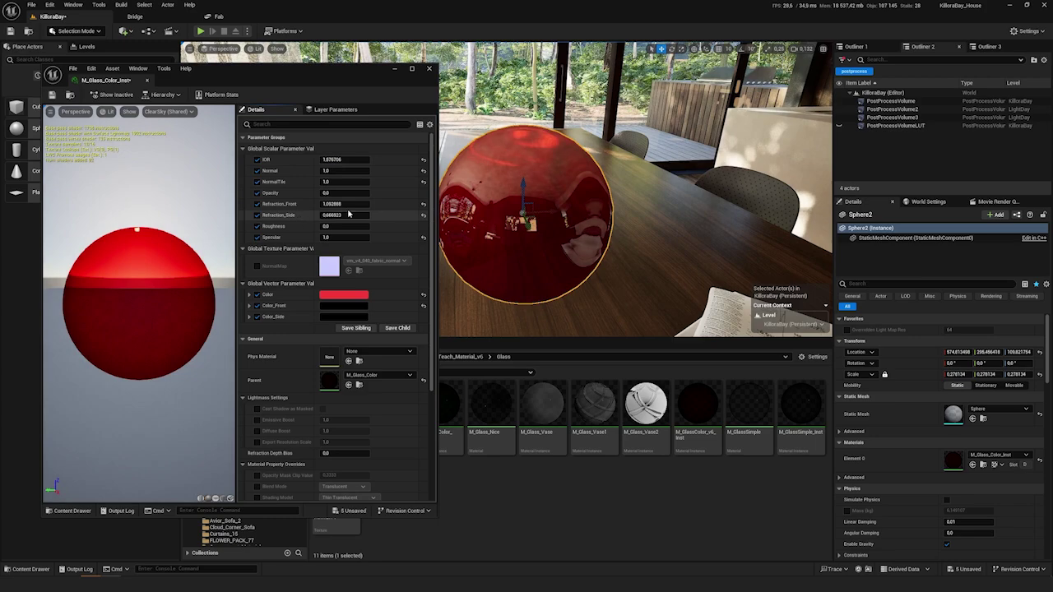
drag(348, 204, 325, 204)
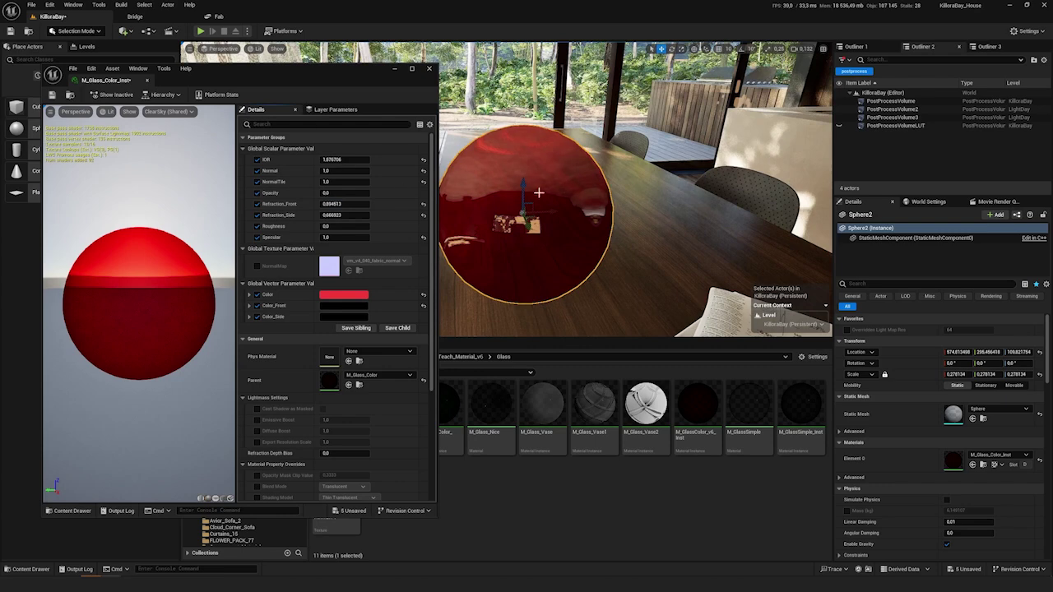
right_drag(527, 219, 503, 206)
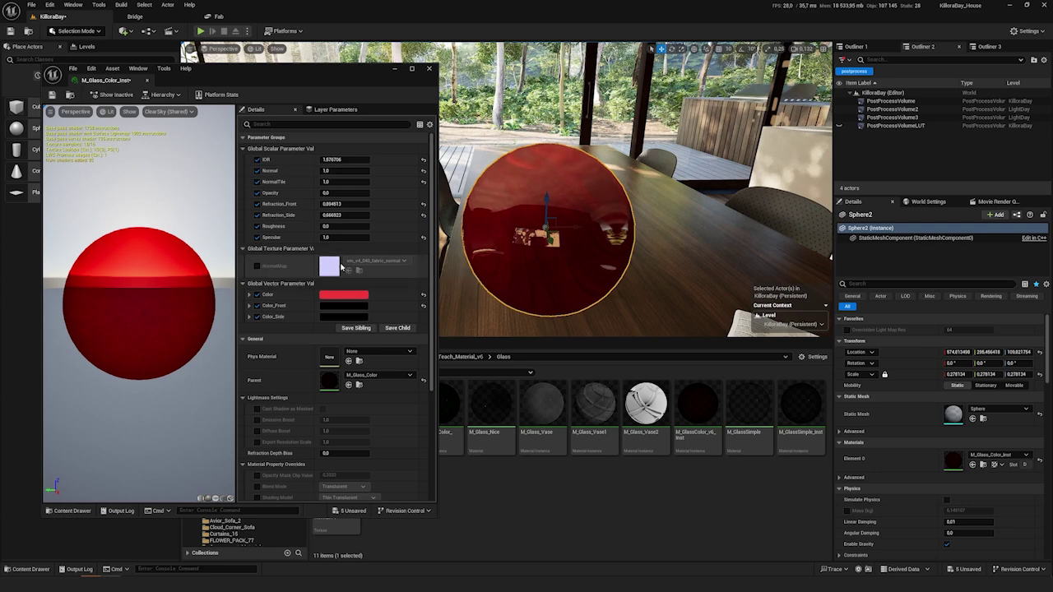
- Test a stronger Normal value on the red glass, inspect the sphere's surface up close, and set Normal back to 1
drag(334, 171, 357, 171)
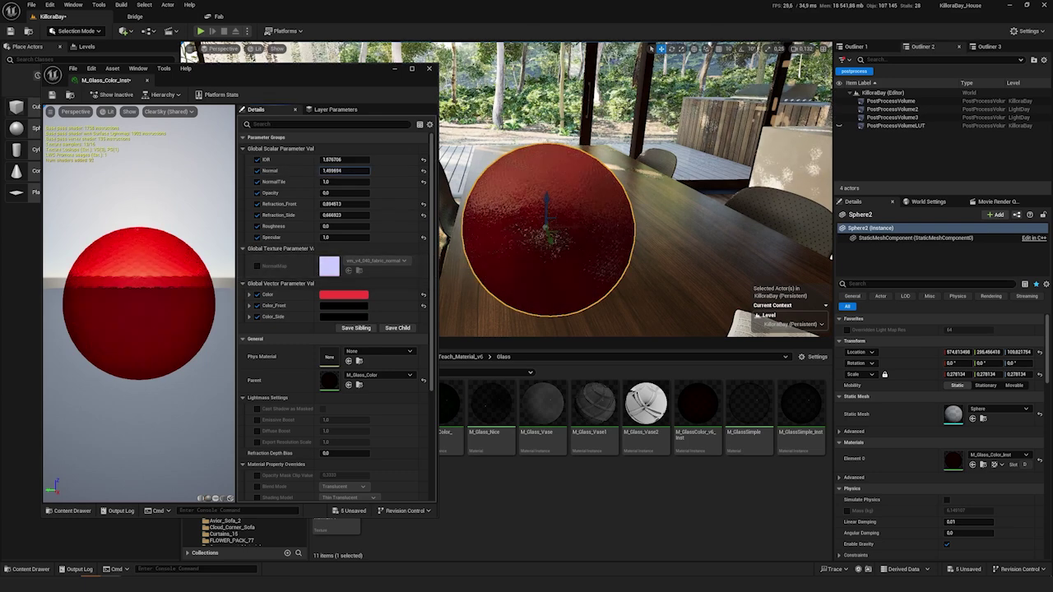
right_drag(595, 170, 599, 197)
drag(325, 171, 318, 171)
text(1)
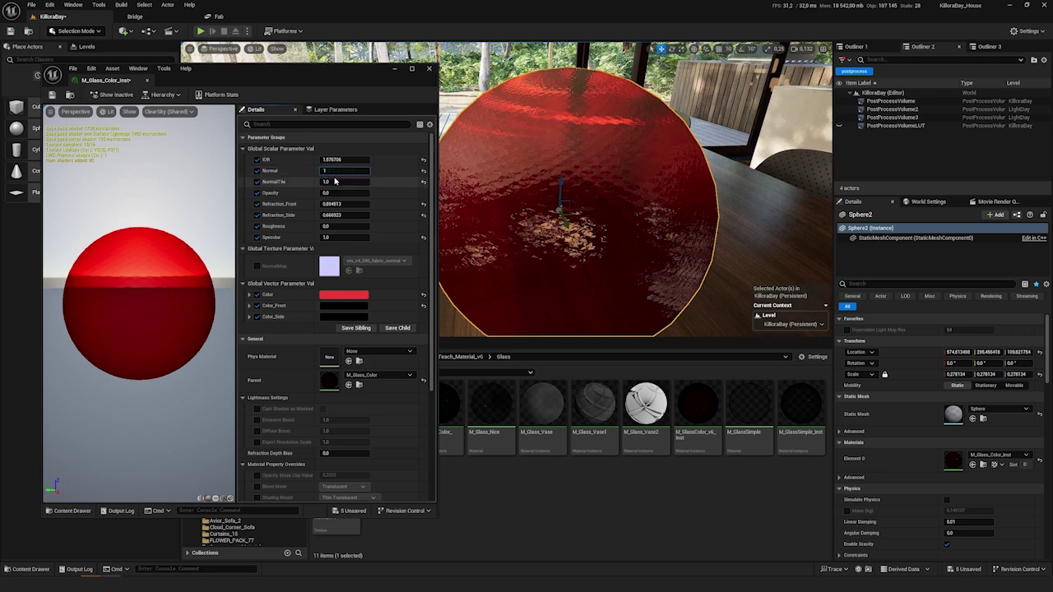
key(Return)
key(s)
right_drag(569, 213, 558, 213)
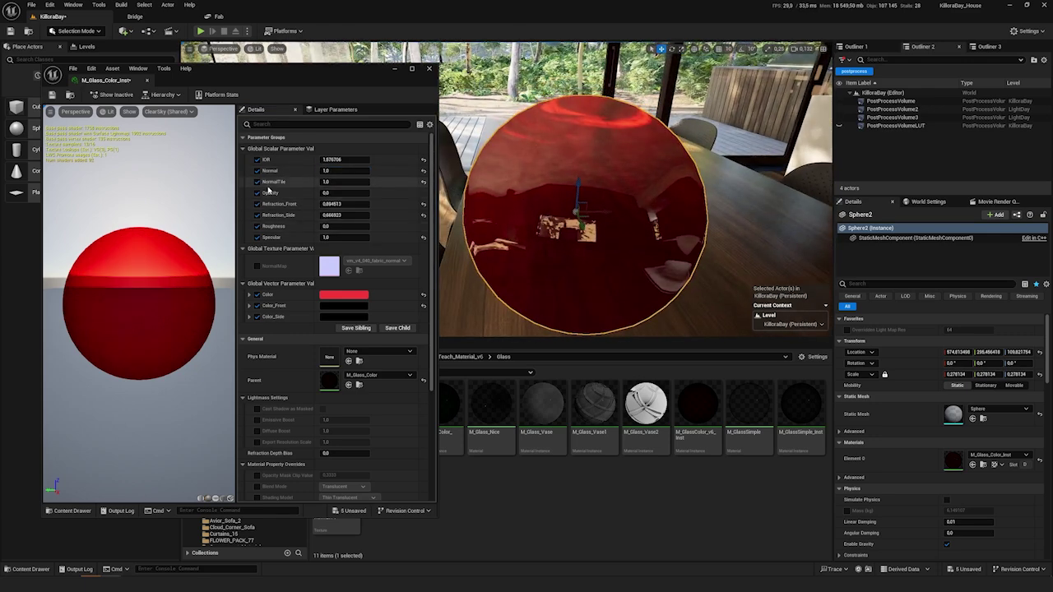
- Lower NormalTile to about 0.3, test a higher Opacity, and return Opacity to 0
drag(329, 171, 338, 192)
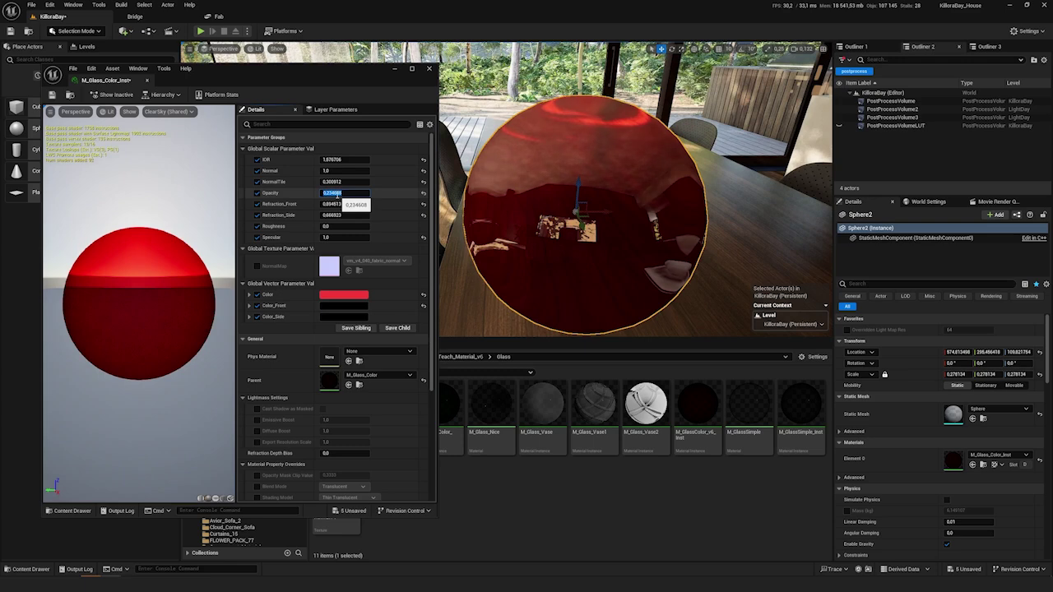
text(1)
key(Return)
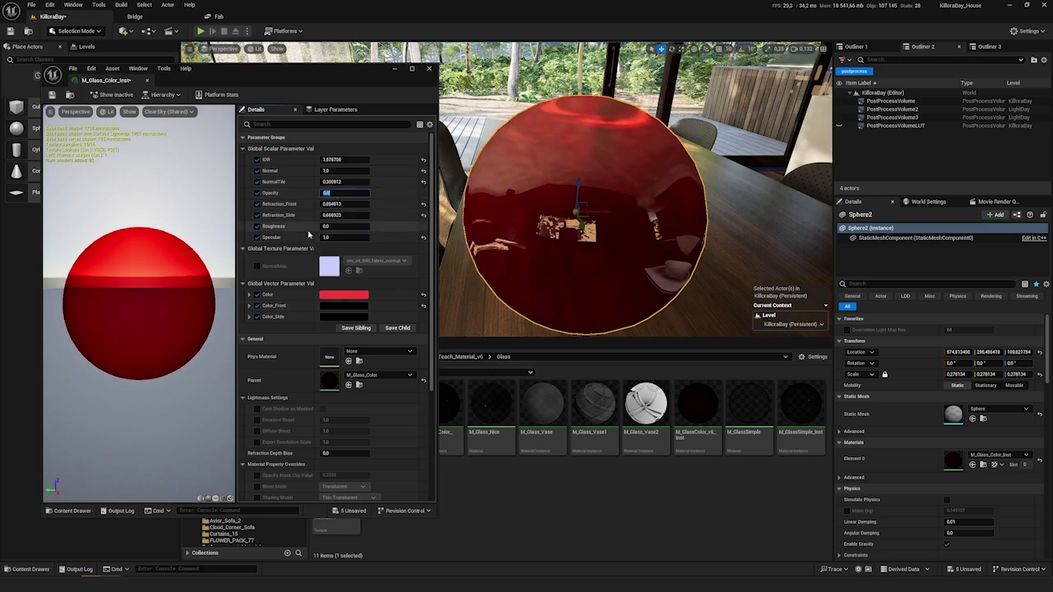
- Test Roughness at about 0.37 and 1, restore it to 0, and try a different Specular before returning it to 1
drag(338, 226, 344, 227)
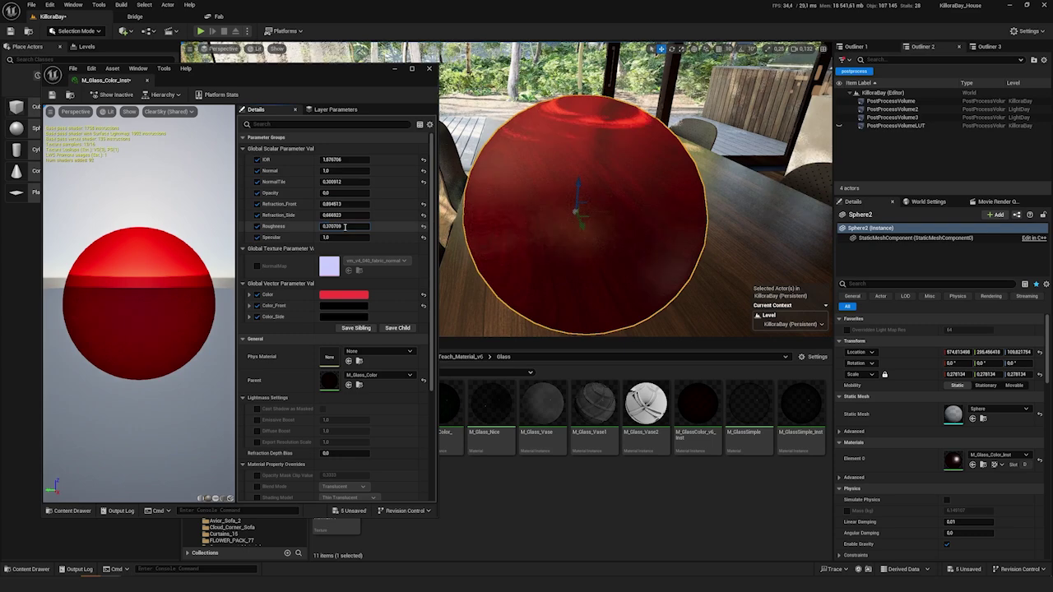
key(Return)
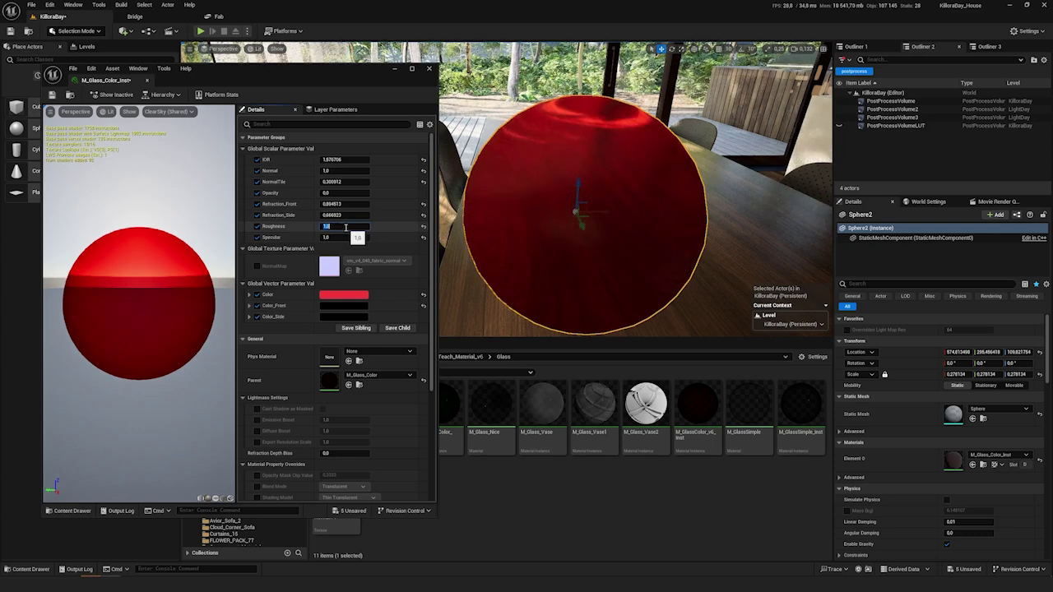
text(0)
key(Return)
mouse_move(350, 238)
mouse_down()
mouse_move(332, 237)
mouse_move(345, 237)
mouse_up()
click(349, 238)
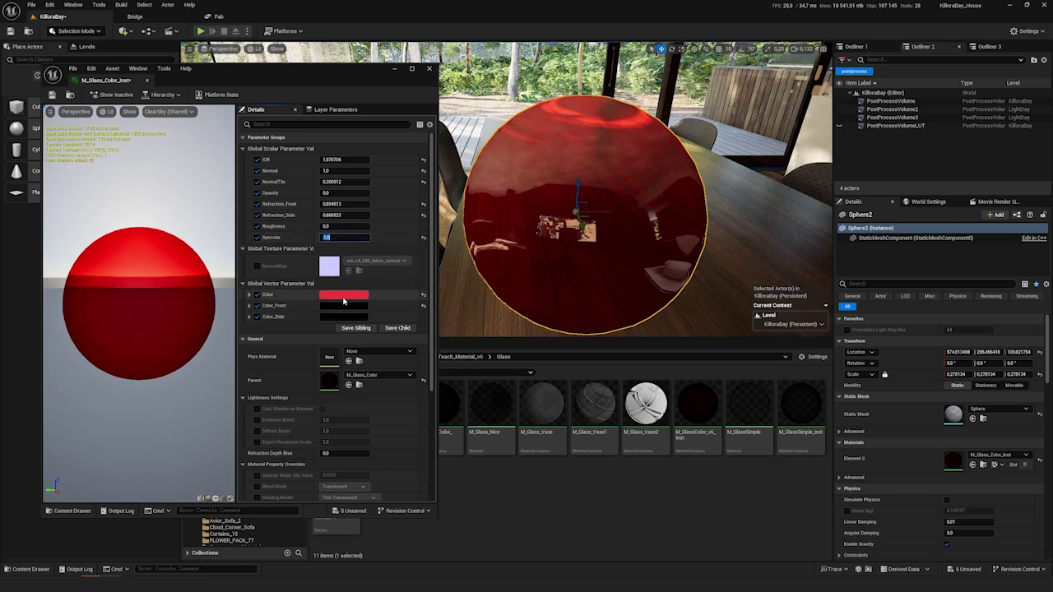
- Change the glass Color through white and dark grey to a bright green, checking the sphere, and close the material editor
click(359, 297)
drag(462, 369, 480, 314)
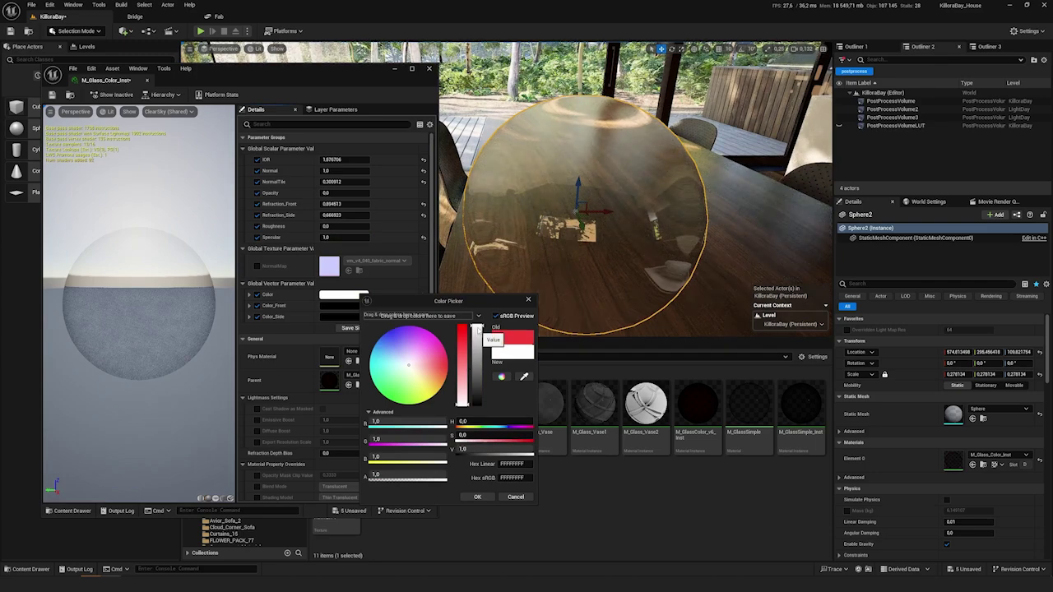
drag(478, 329, 471, 380)
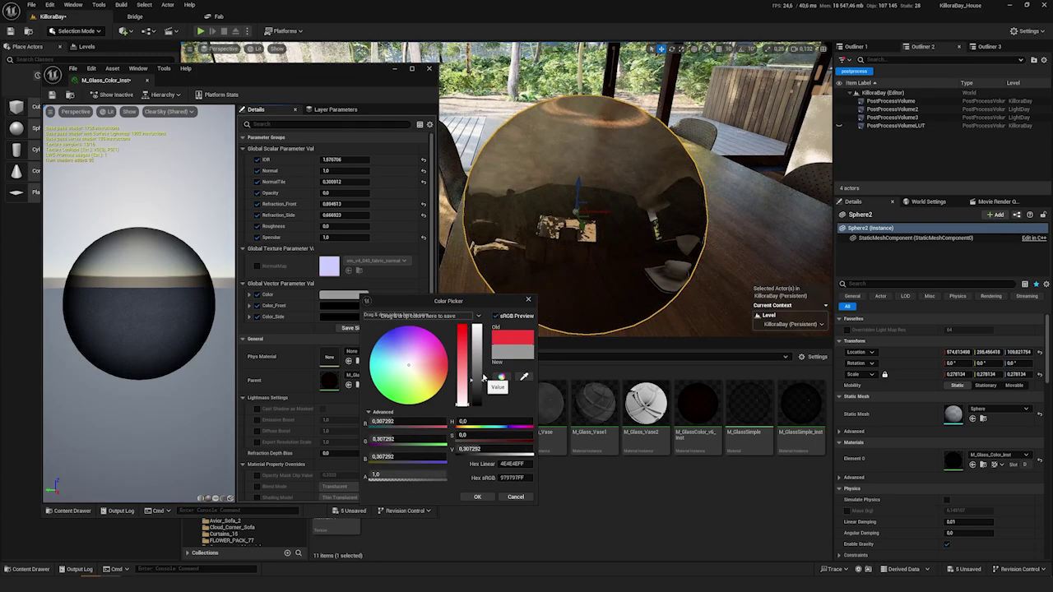
right_drag(589, 198, 587, 160)
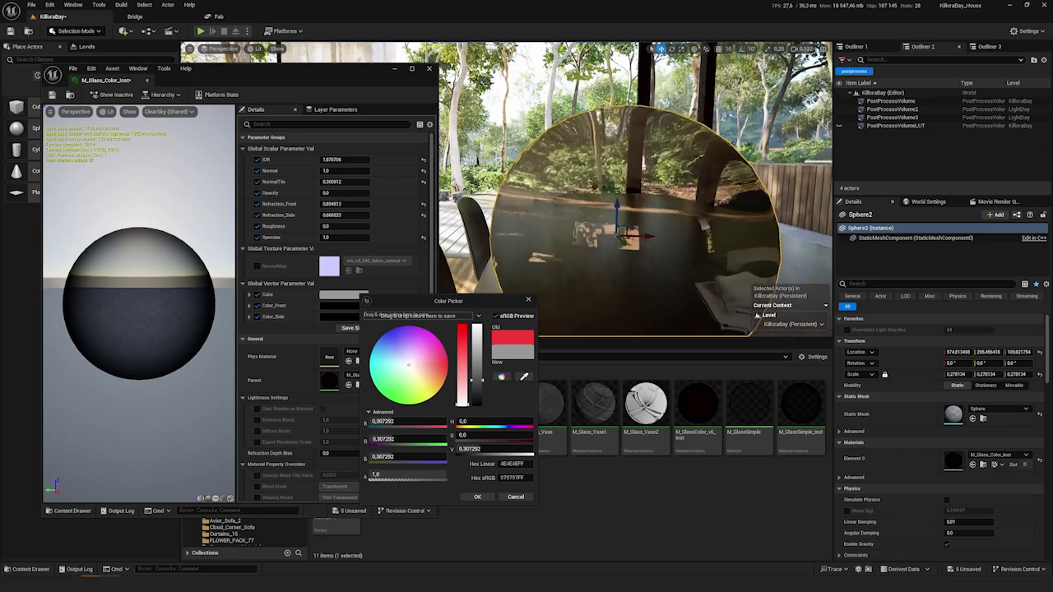
drag(484, 380, 482, 395)
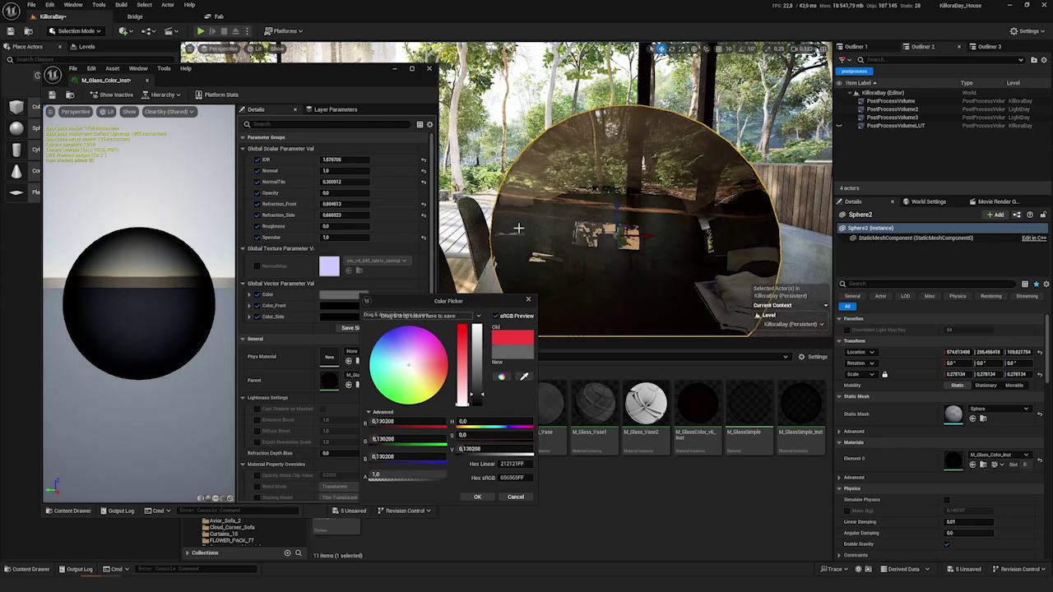
click(436, 360)
drag(462, 359, 464, 330)
click(396, 390)
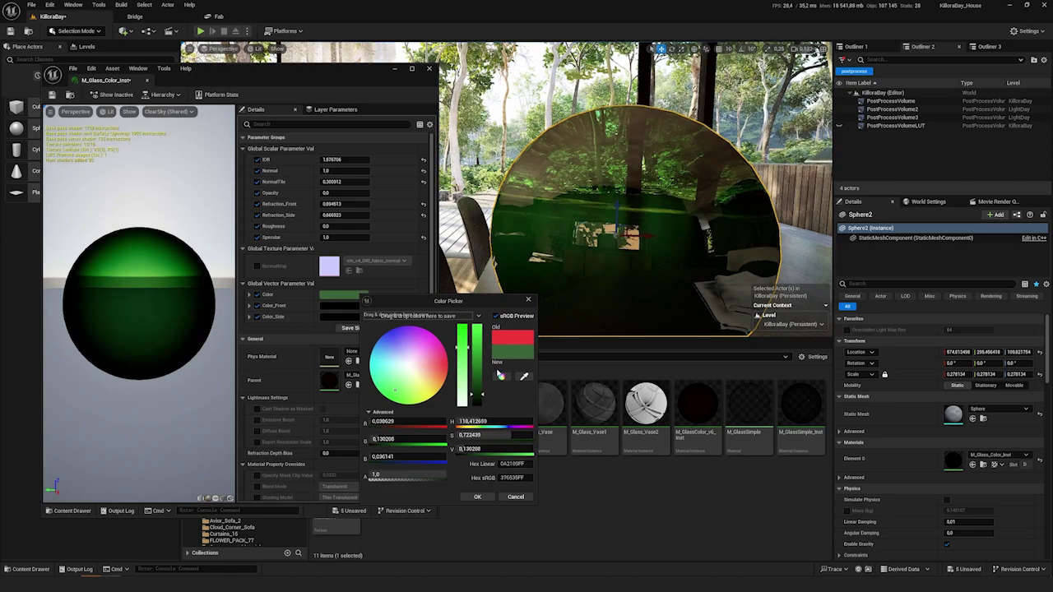
click(484, 358)
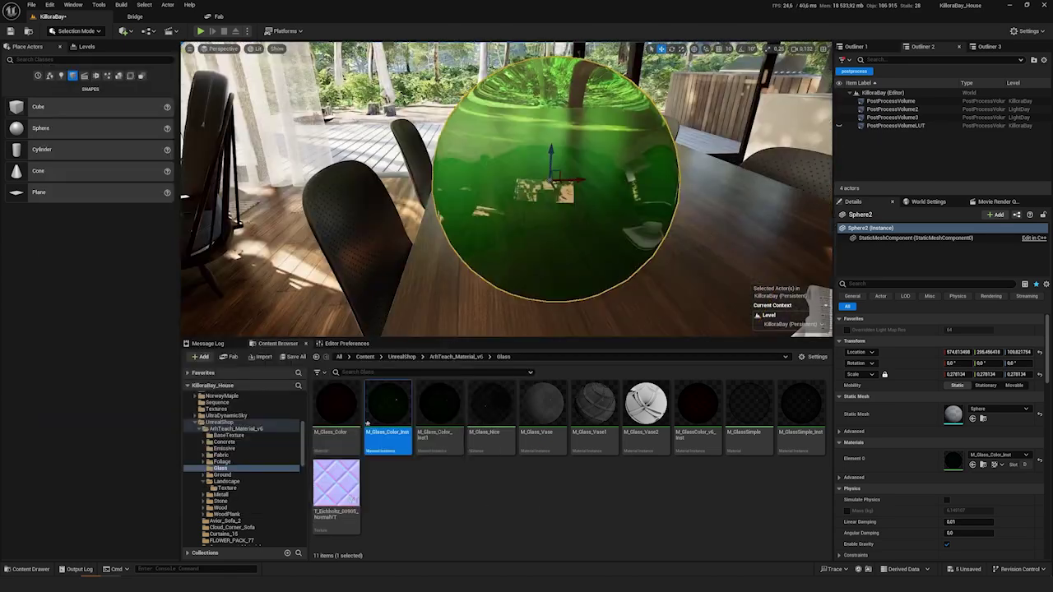
- Apply M_Glass_Vase to the sphere and open that material instance for editing
click(492, 411)
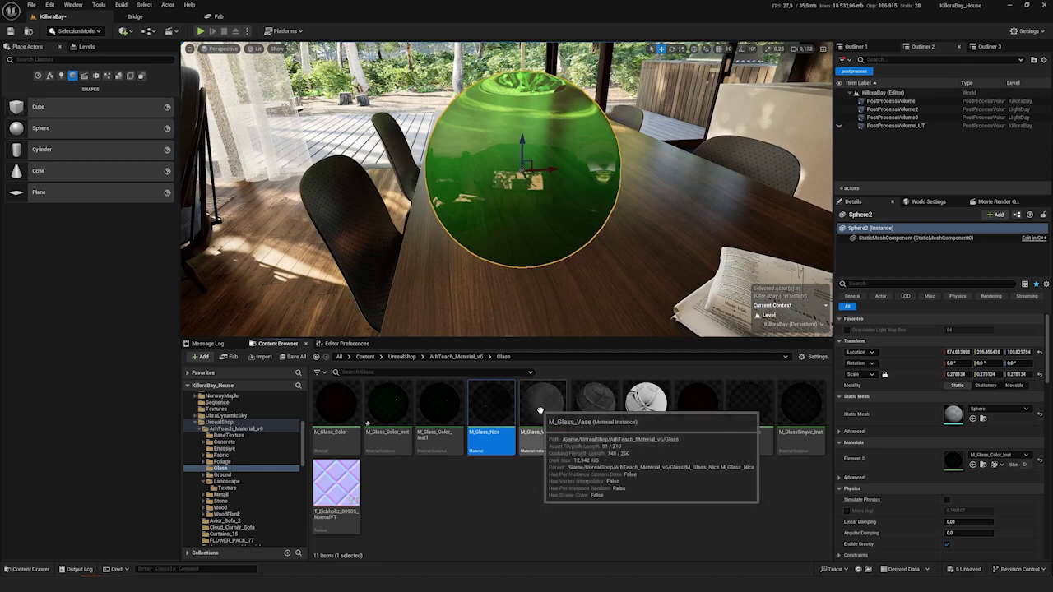
drag(543, 407, 580, 194)
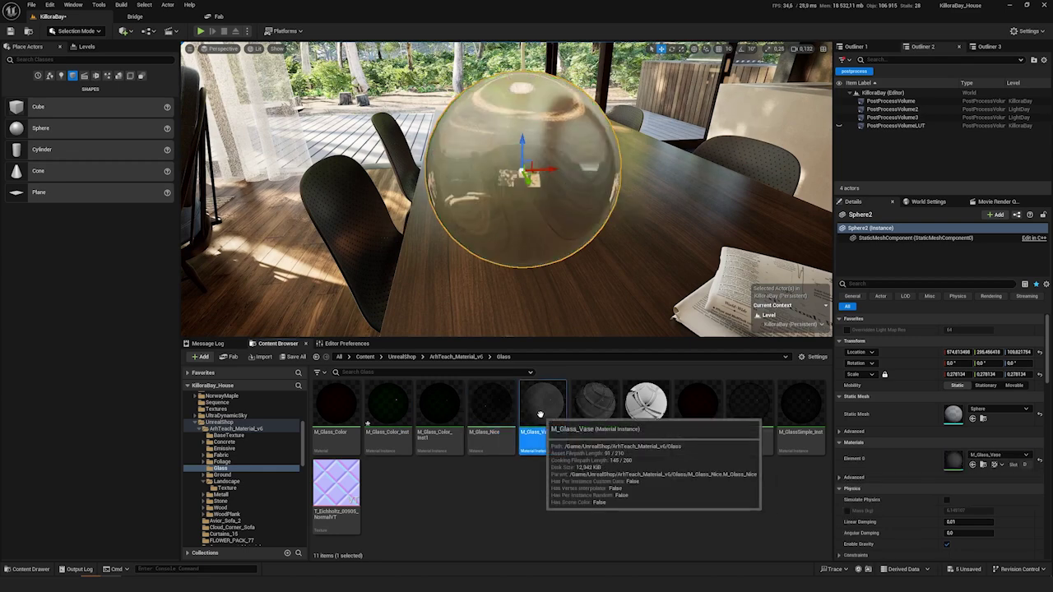
double_click(539, 400)
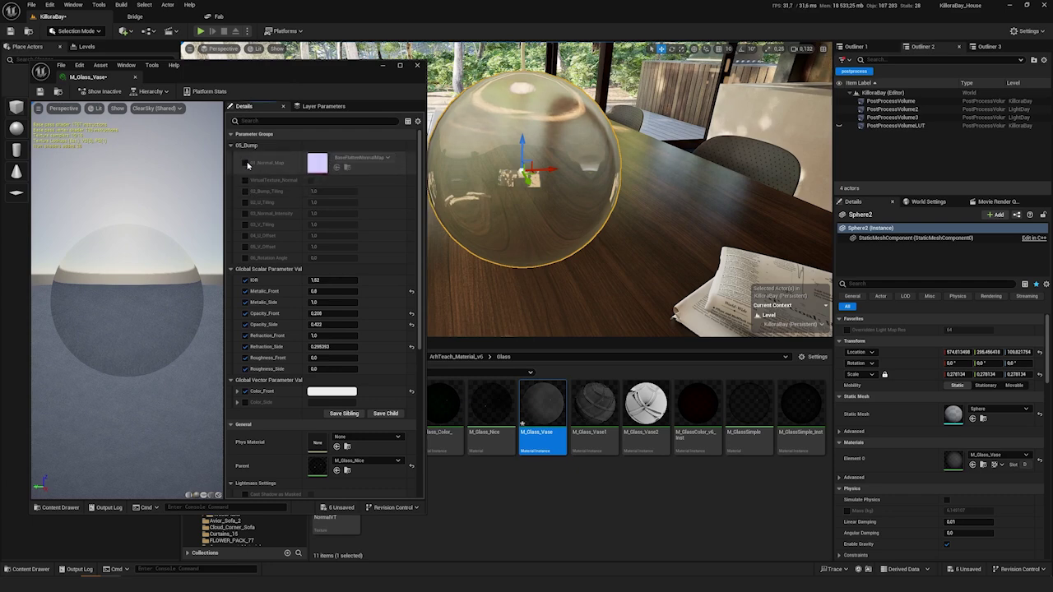
- Try the VirtualTexture_Normal override on M_Glass_Vase, and switch it off again
click(244, 179)
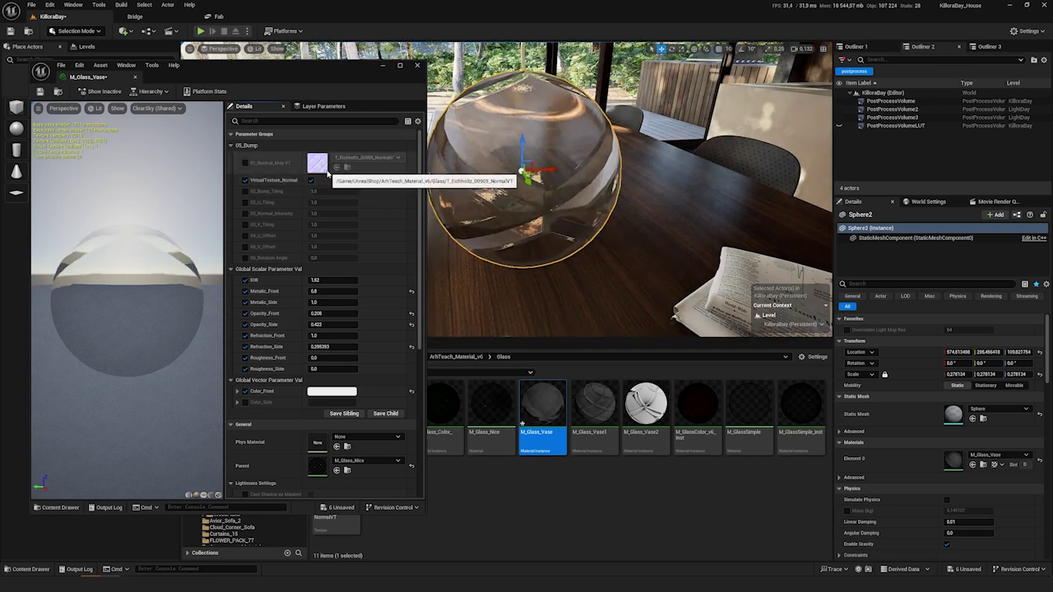
click(310, 180)
click(245, 180)
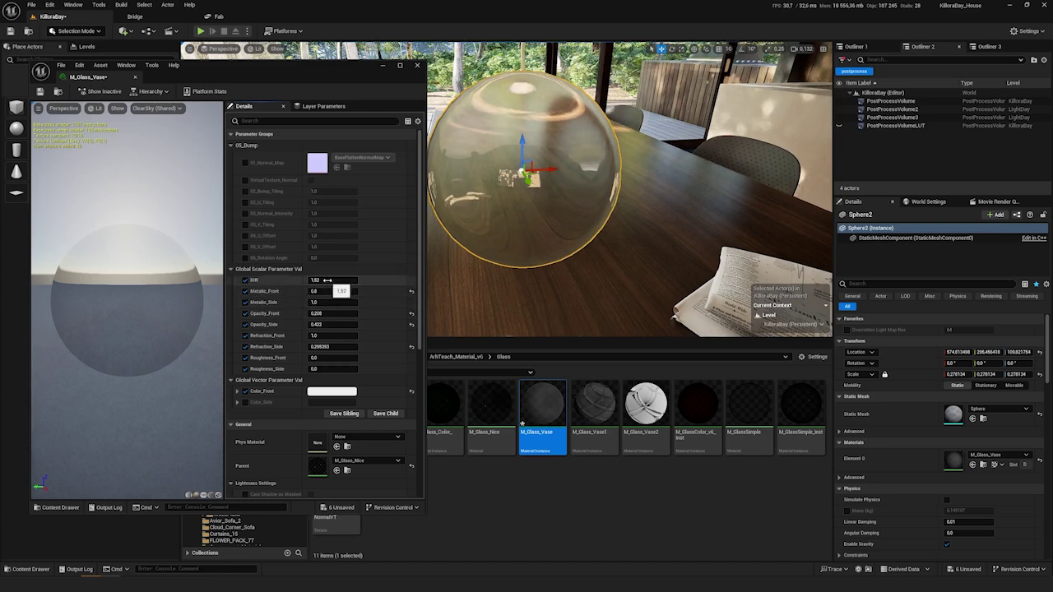
- Raise Opacity_Front to 0.672 and Opacity_Side to 0.75 in M_Glass_Vase, and set Metallic_Front and Metallic_Side to 1
drag(327, 295, 383, 303)
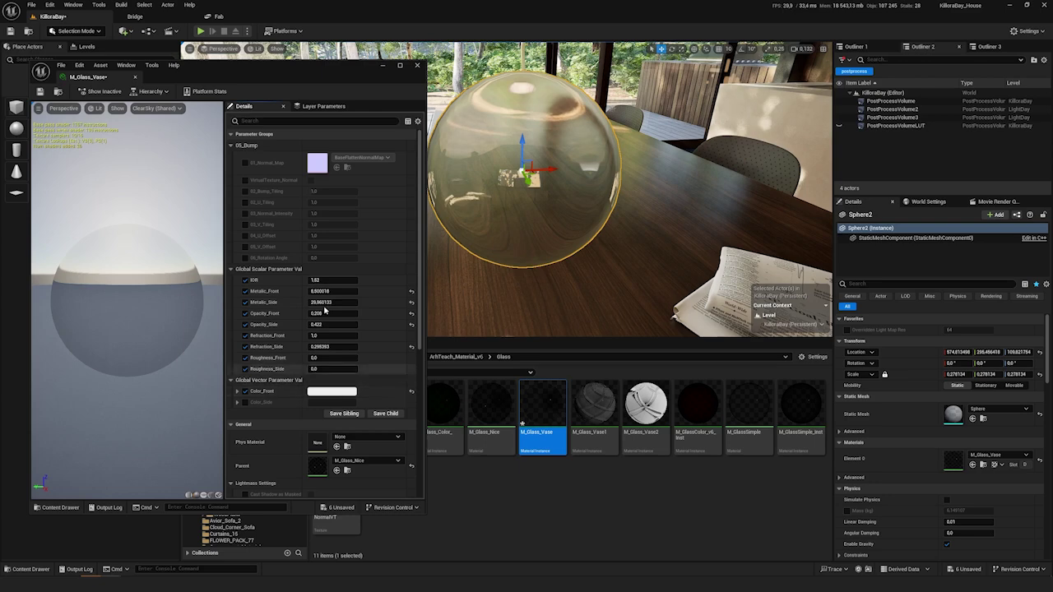
drag(327, 314, 346, 323)
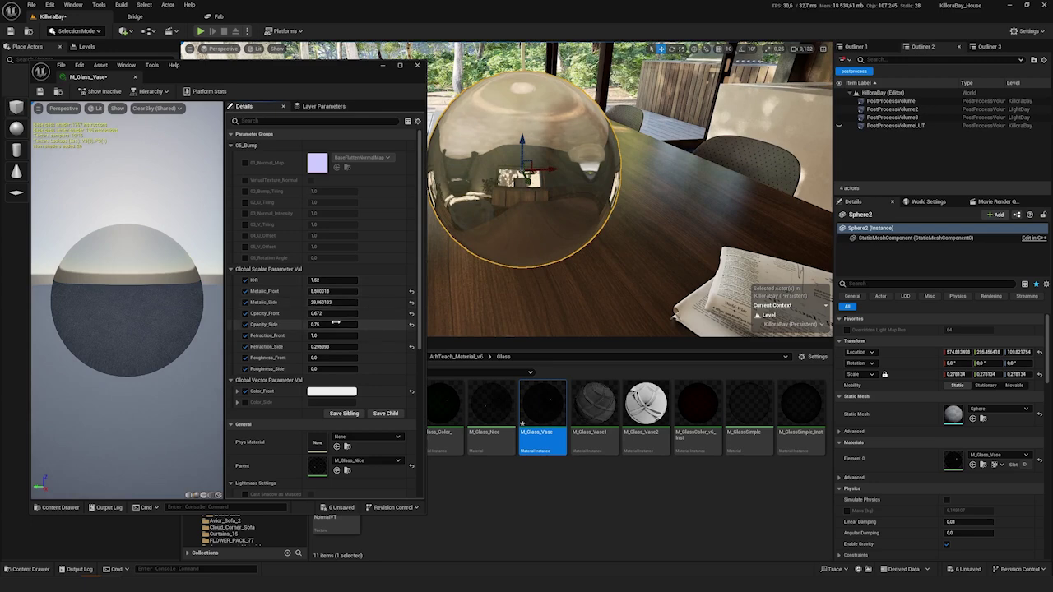
click(335, 293)
text(1)
click(340, 302)
text(1)
key(Return)
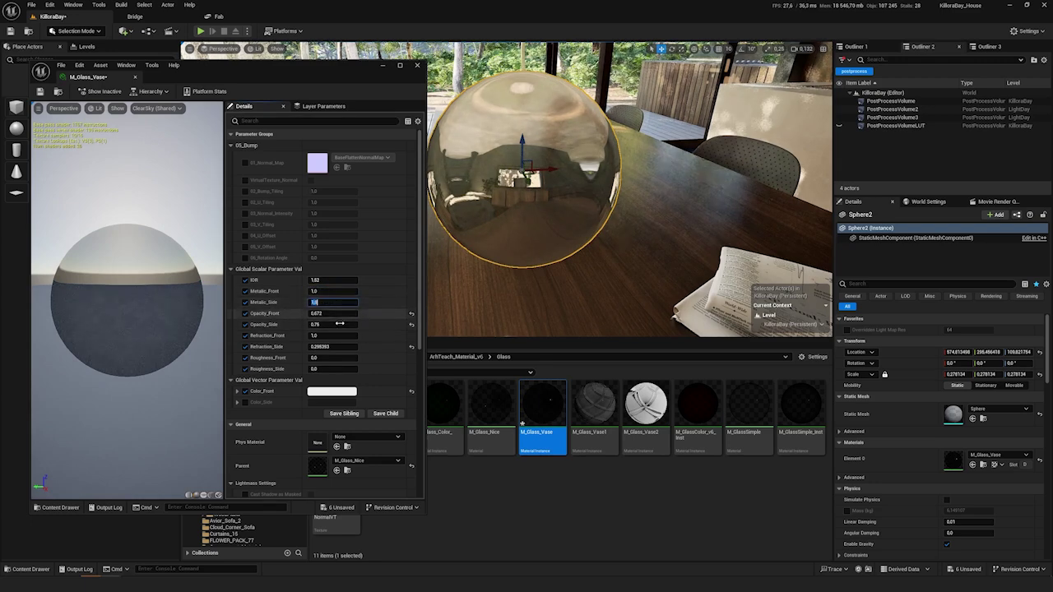
- Try Opacity_Front at about 0.84, and reset Opacity_Front and Opacity_Side to their default values
drag(330, 315, 319, 314)
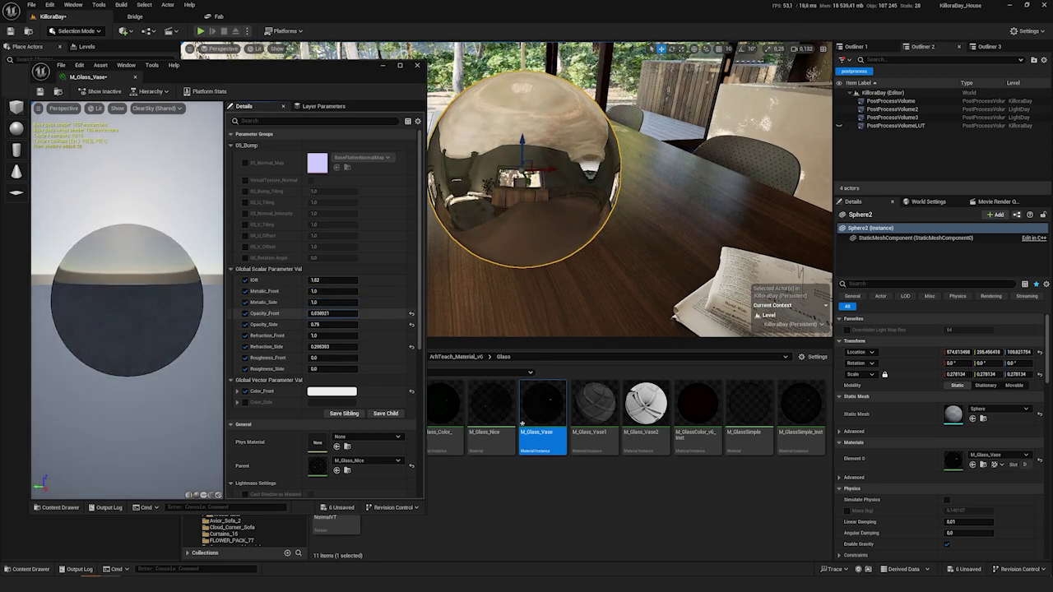
click(411, 315)
click(411, 325)
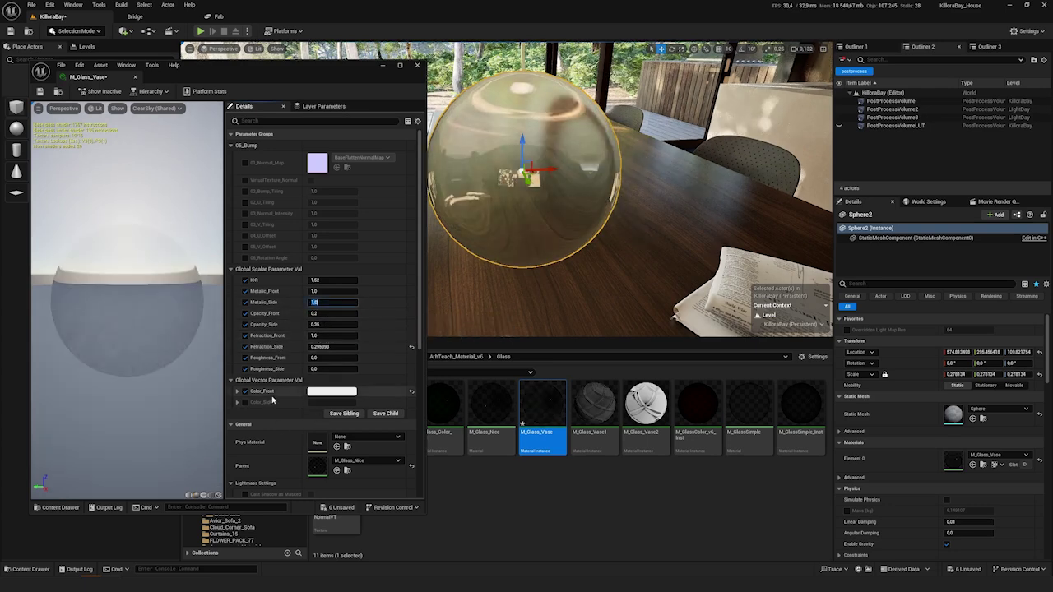
- Try a light green Color_Front on M_Glass_Vase and view the tinted sphere from another angle
click(331, 392)
drag(408, 429, 370, 457)
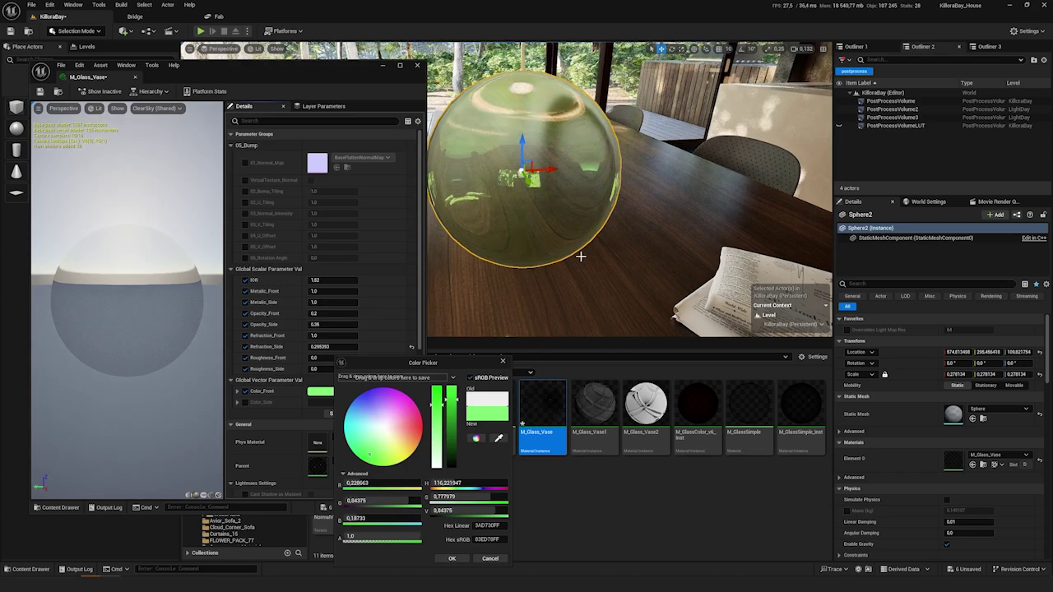
right_drag(581, 254, 592, 198)
- Apply M_Glass_Vase2 to the sphere and select the M_GlassSimple material
drag(645, 403, 621, 200)
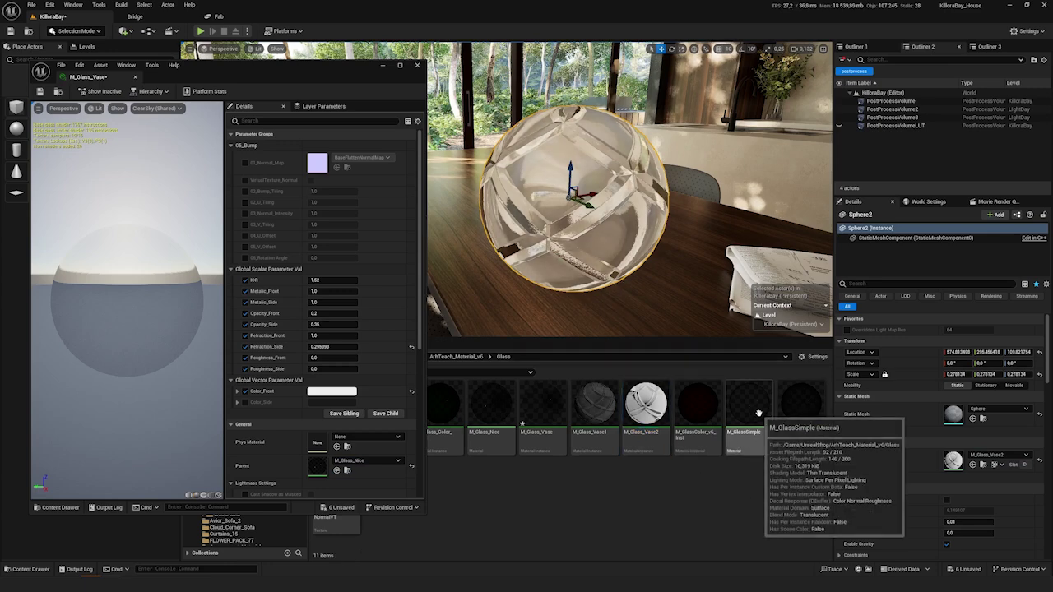
click(748, 436)
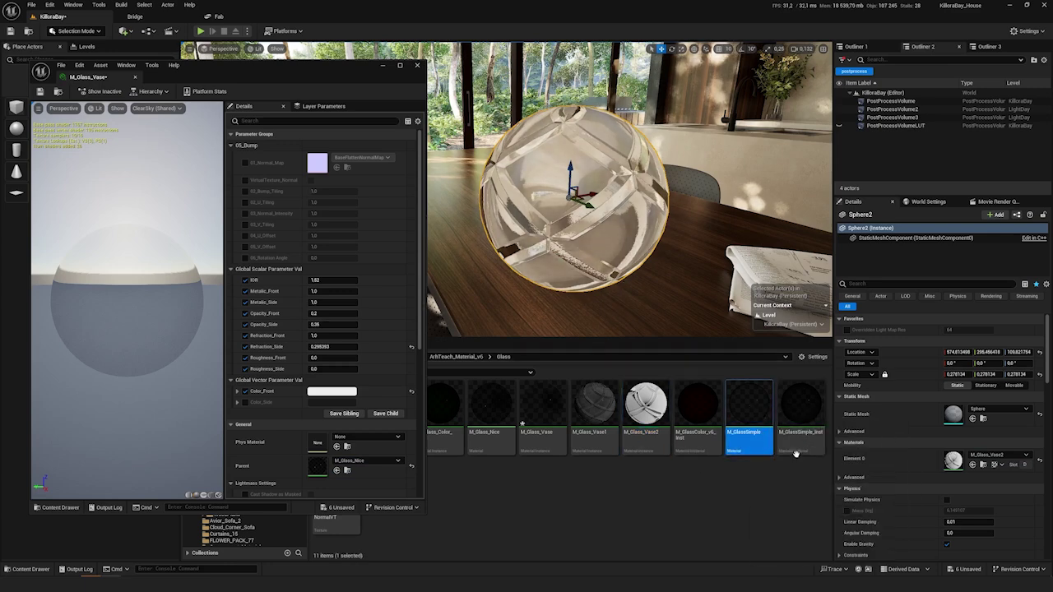
- Apply M_GlassSimple and then M_GlassSimple_Inst to the sphere and view it against the terrace windows
drag(748, 411, 659, 260)
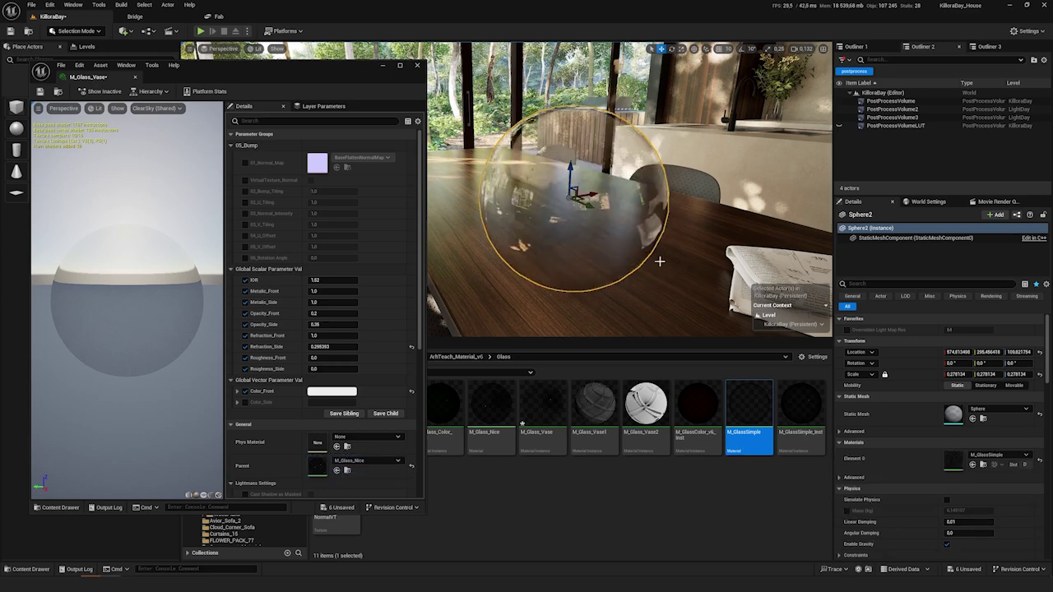
drag(782, 421, 629, 251)
right_drag(629, 251, 765, 289)
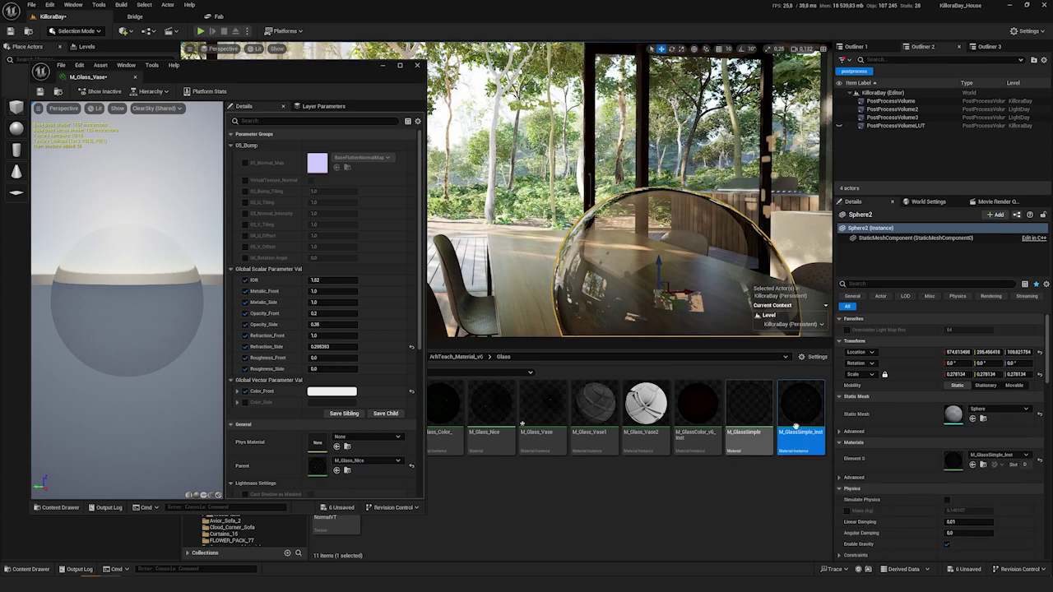
- Open the M_GlassSimple_Inst parameters and place the editor window clear of the sphere
double_click(801, 415)
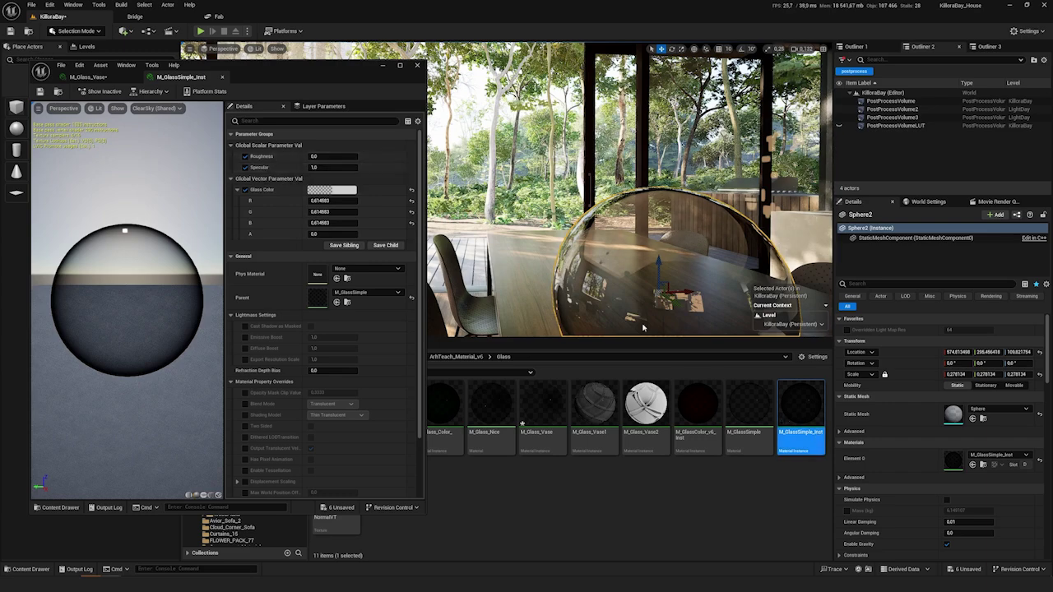
drag(337, 66, 444, 426)
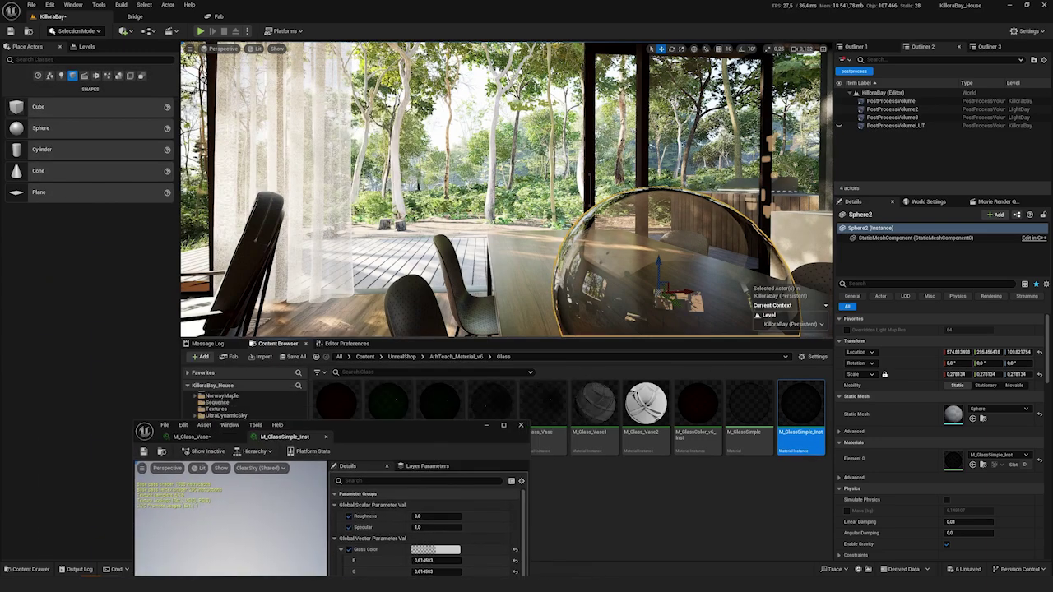
right_drag(523, 218, 527, 192)
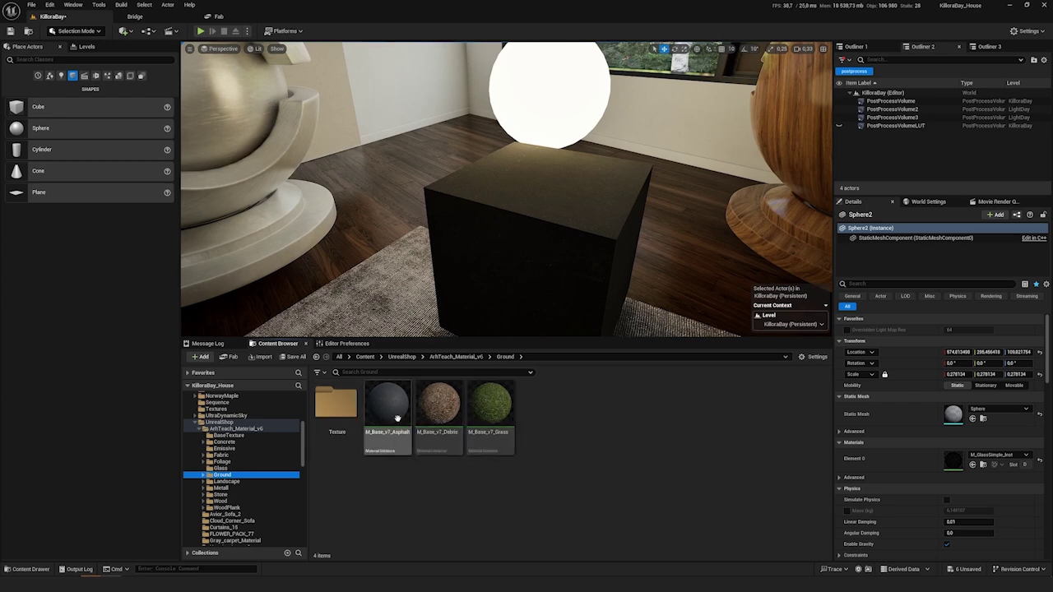
- Apply M_Base_v7_Asphalt from the Ground folder to the cube and inspect its surface up close
drag(392, 413, 547, 246)
key(w)
right_drag(580, 198, 506, 354)
key(s)
- Apply M_Base_v7_Debris to the cube and inspect the debris surface up close
drag(436, 404, 593, 211)
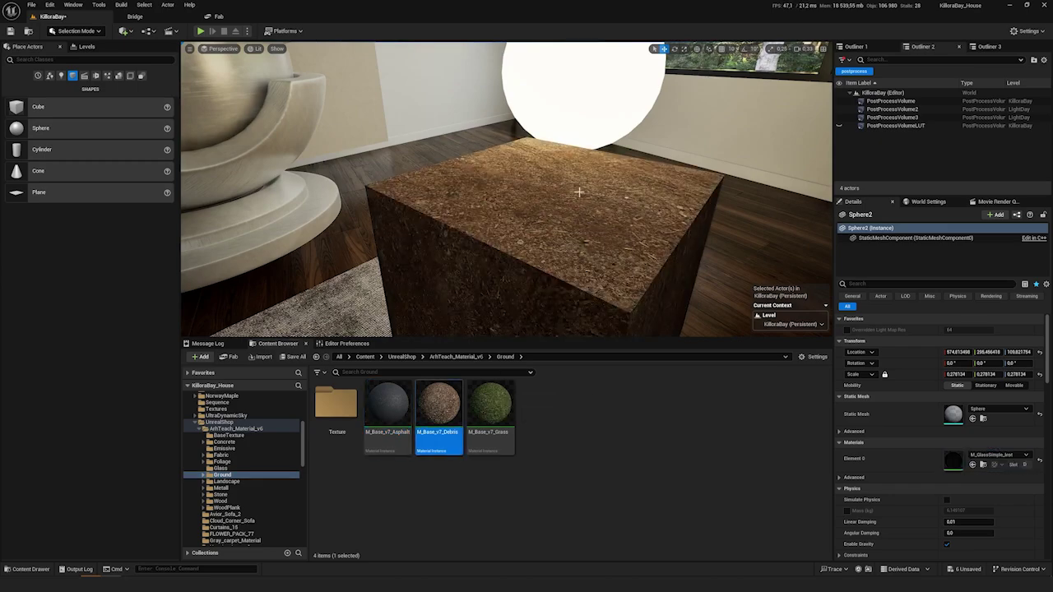
key(w)
right_drag(579, 192, 563, 227)
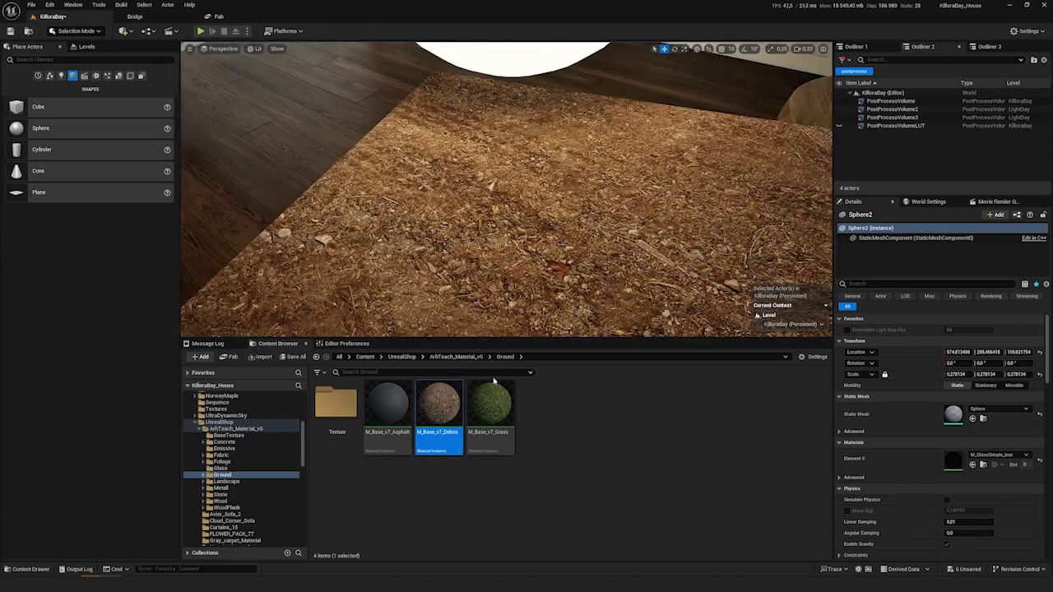
- Apply M_Base_v7_Grass to the cube and view the whole top face
drag(492, 403, 556, 196)
key(s)
right_drag(555, 196, 502, 205)
- Look into the Ground material's Texture folder, return to Ground and view the grass cube from farther away
double_click(336, 407)
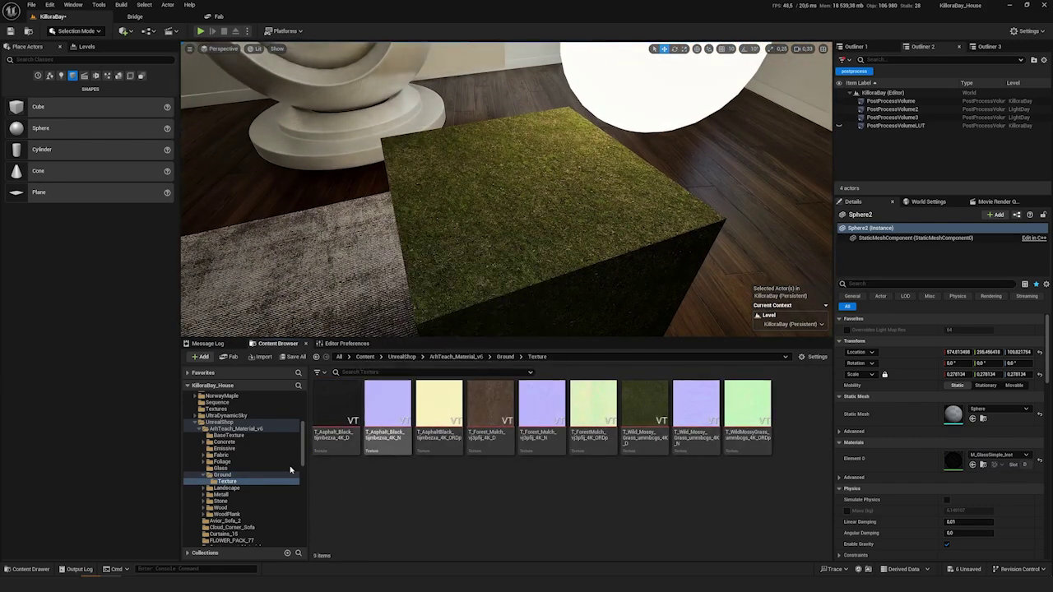
click(224, 475)
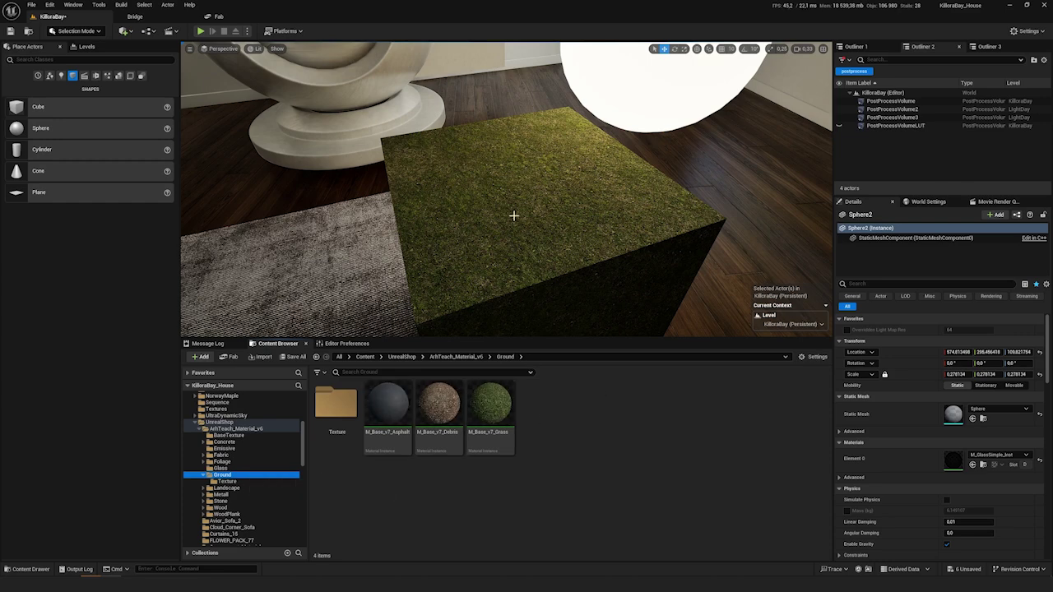
right_drag(512, 157, 543, 161)
right_drag(518, 235, 518, 235)
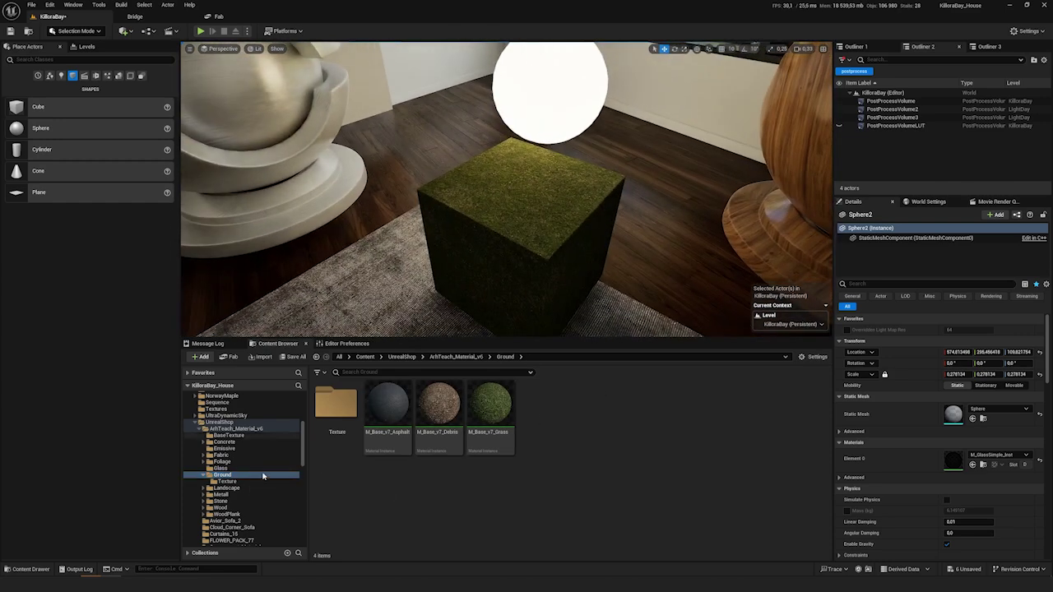
- Open the Landscape material folder and select the landscape around the outdoor fire pit
click(227, 489)
click(203, 475)
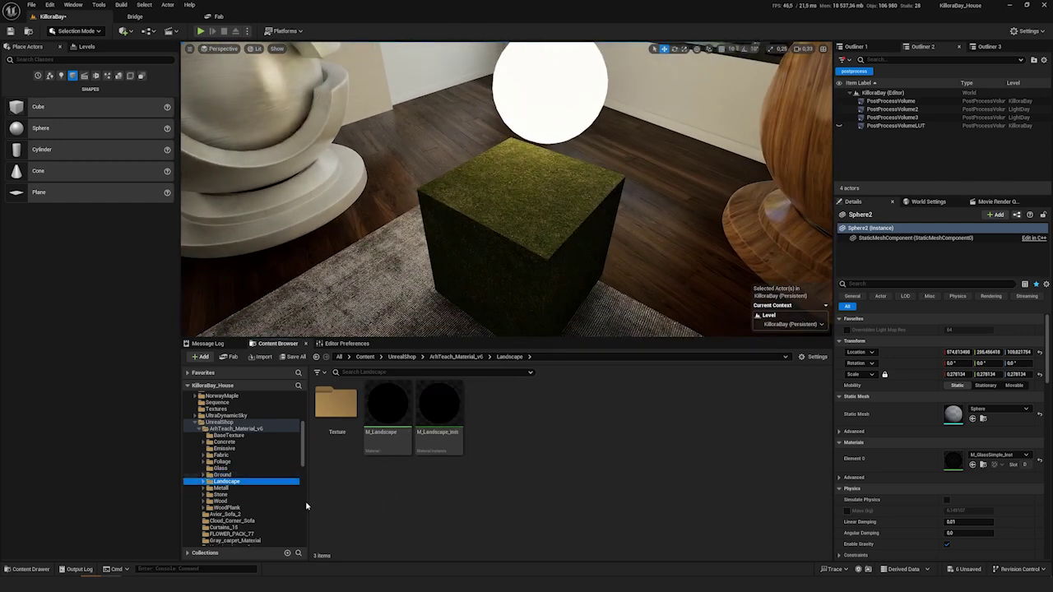
key(w)
right_drag(634, 192, 452, 264)
scroll(634, 191, up, 3)
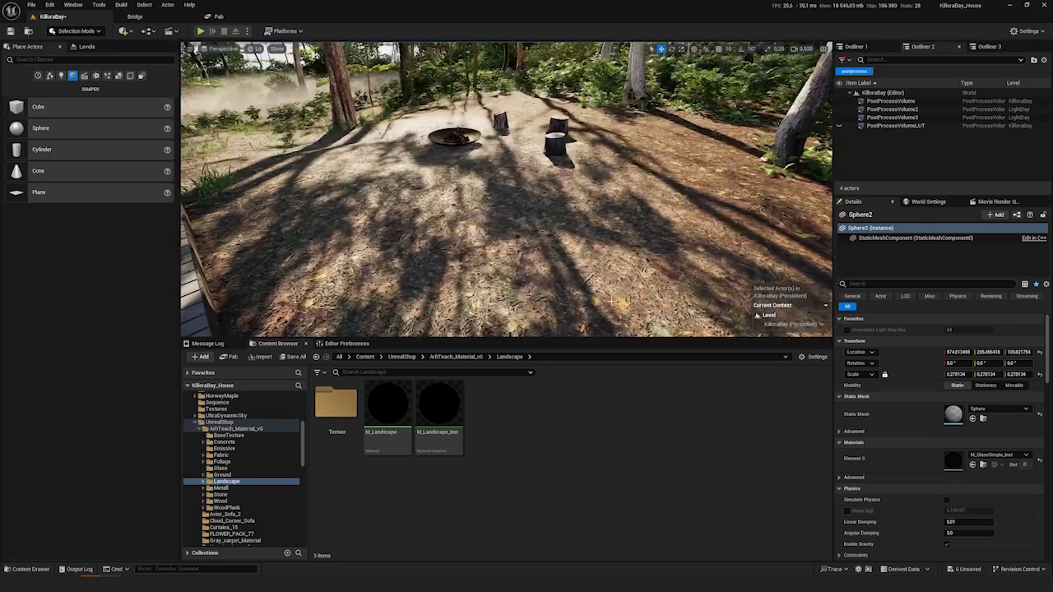
click(634, 191)
key(w)
right_drag(634, 191, 615, 212)
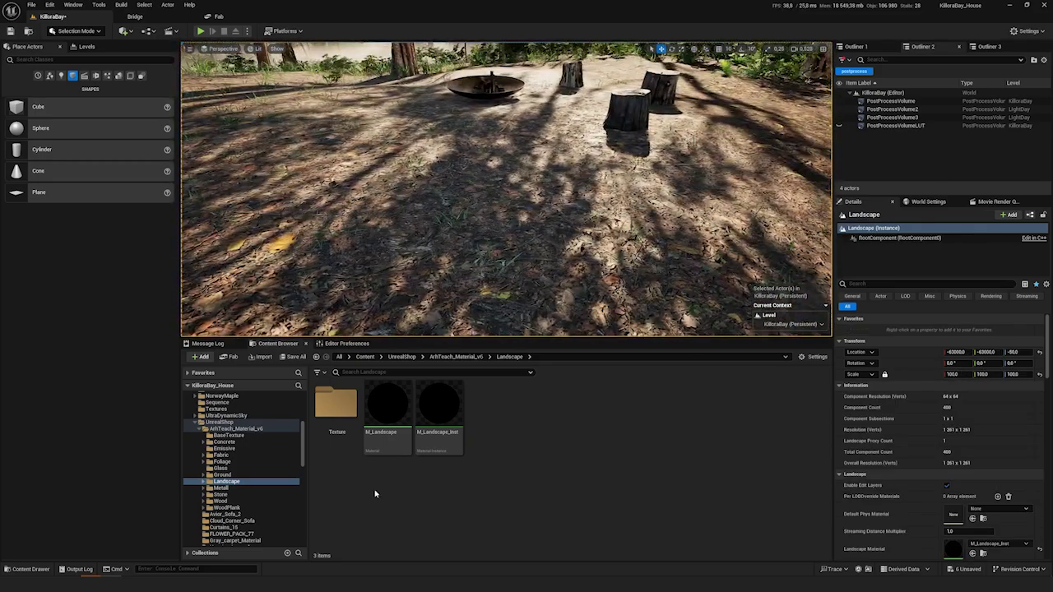
- Open M_Landscape_Inst and M_Landscape, and examine the Landscape Layer Blend node and the instance's map parameters
double_click(439, 407)
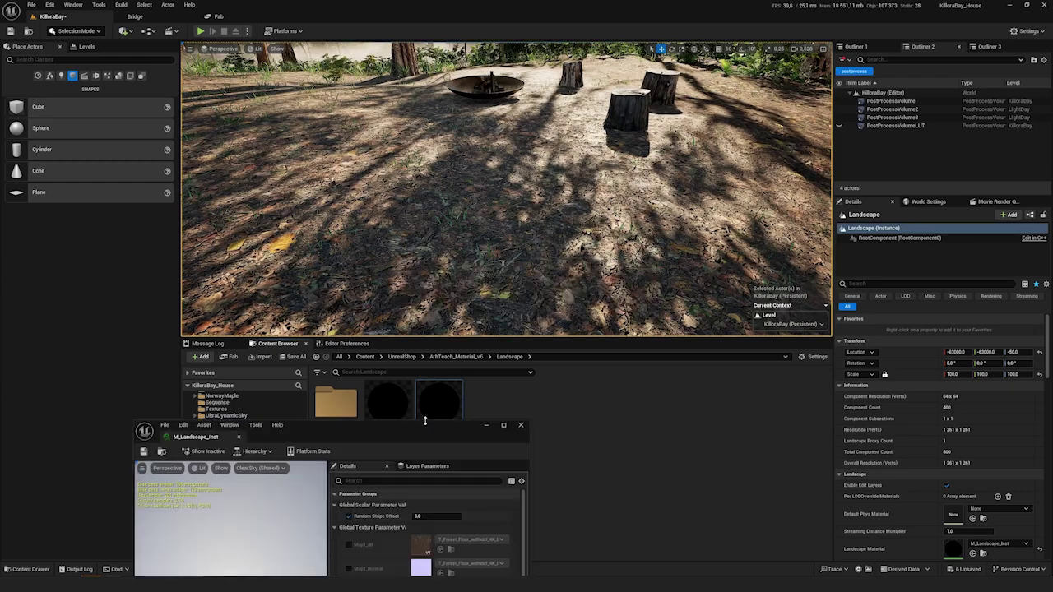
drag(423, 425, 802, 448)
double_click(388, 417)
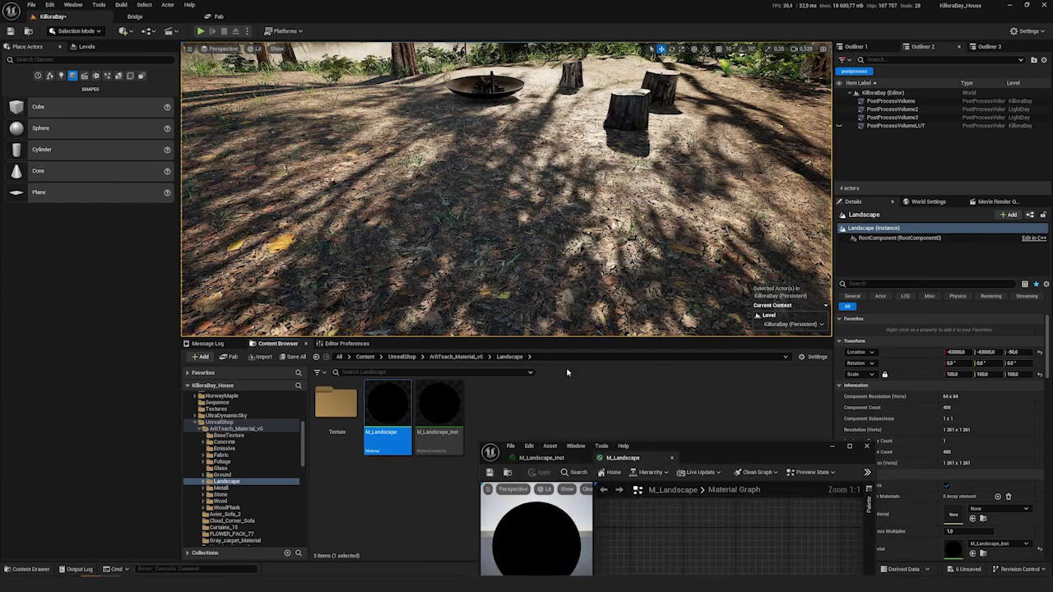
drag(719, 453, 311, 85)
scroll(305, 262, down, 5)
right_drag(245, 276, 400, 266)
scroll(409, 278, up, 5)
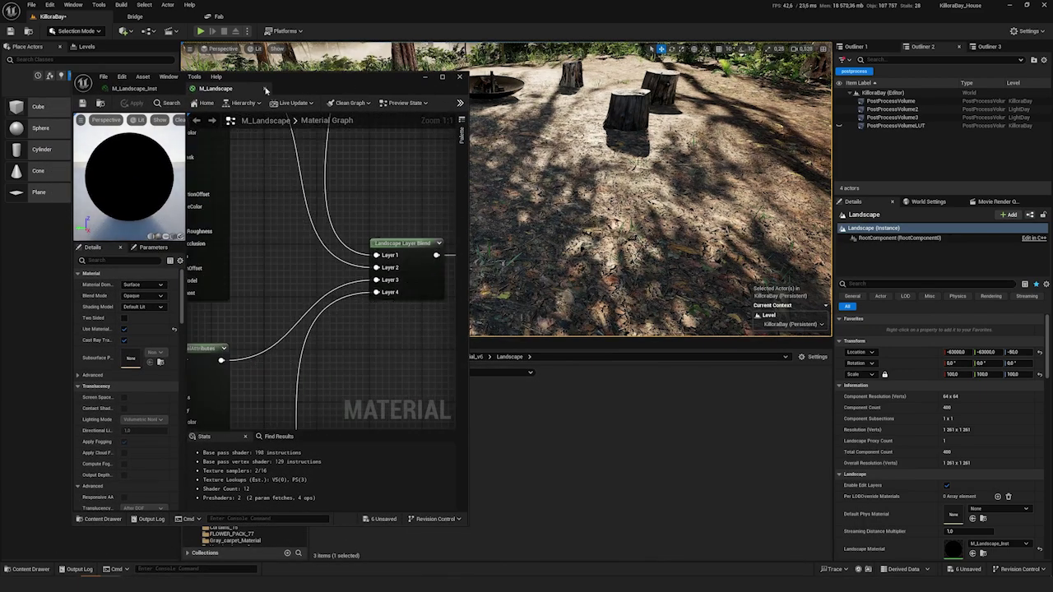
click(134, 88)
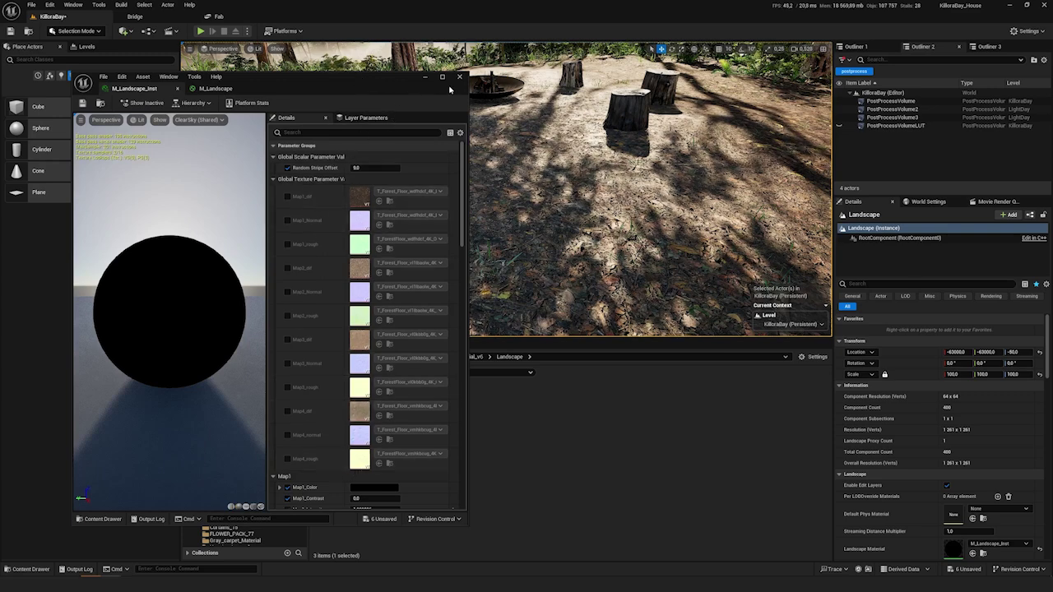
drag(450, 89, 463, 380)
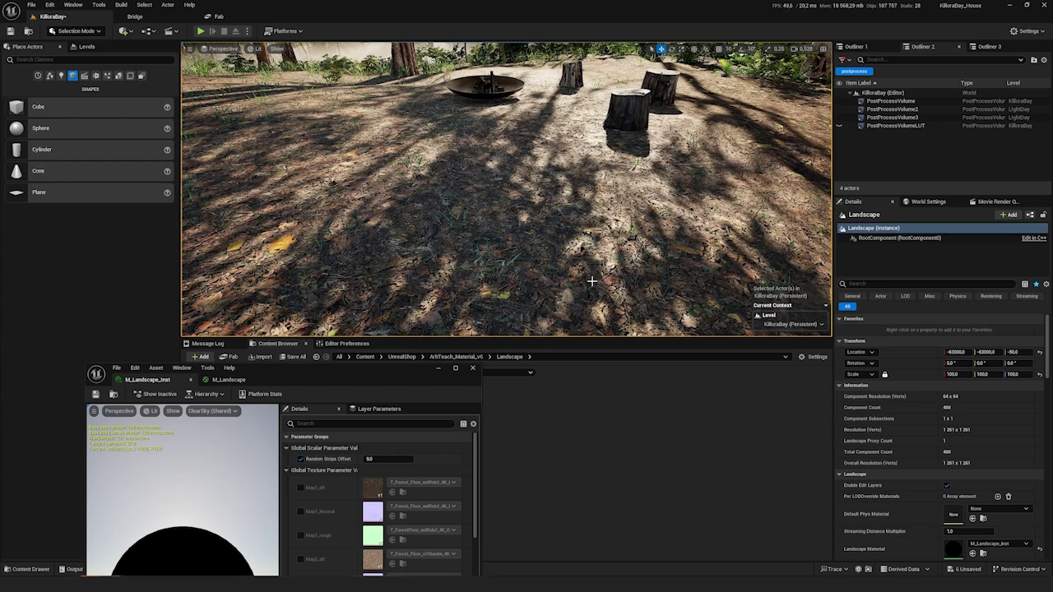
- Switch to Landscape mode with the Paint tool and look over the ground layers near the tree stumps
click(74, 31)
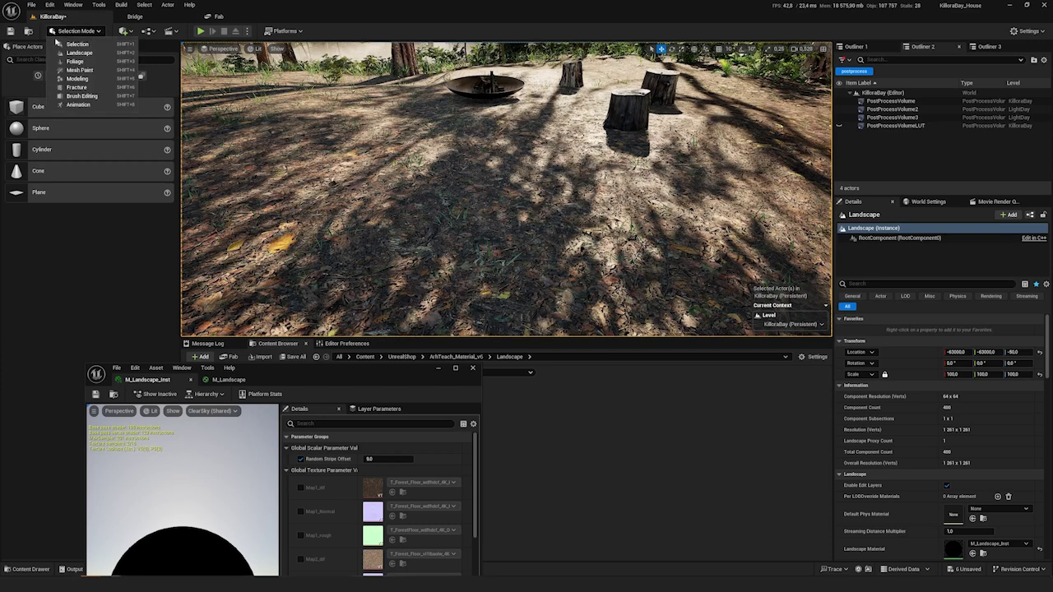
click(80, 52)
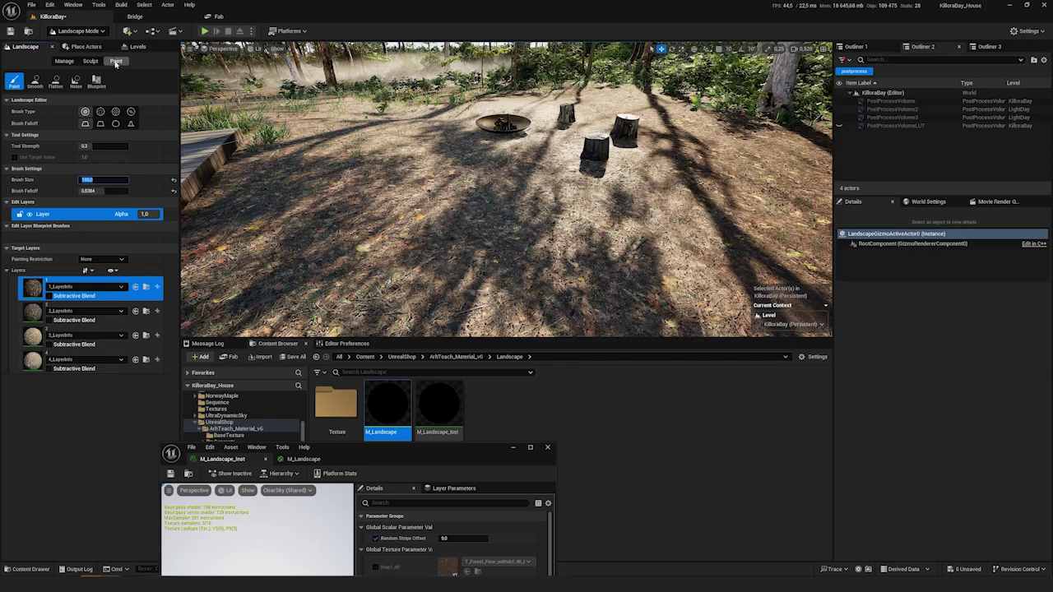
key(w)
mouse_move(517, 201)
right_down()
mouse_move(560, 202)
mouse_move(556, 284)
right_up()
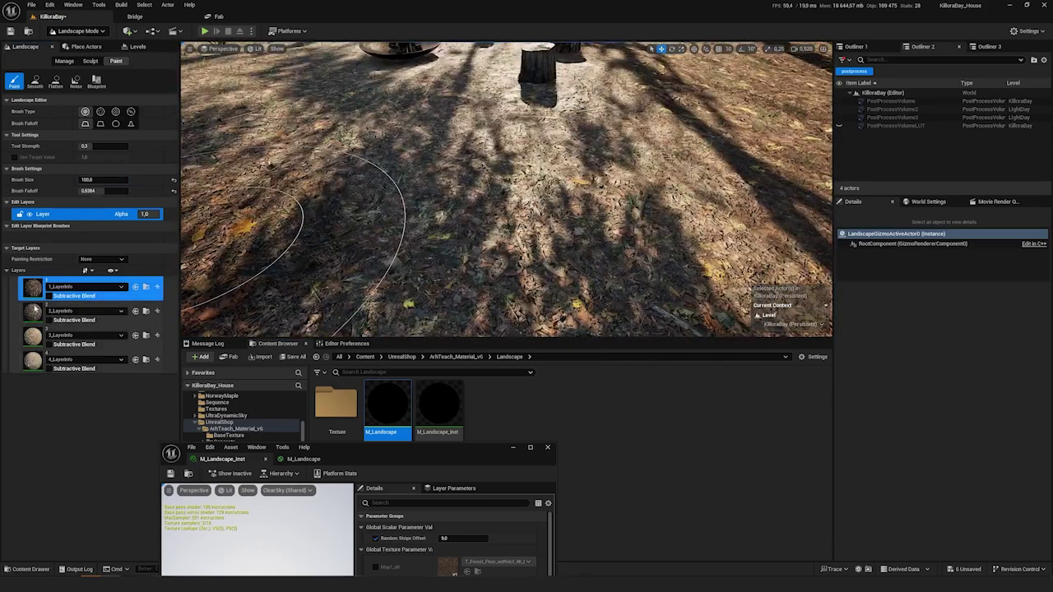
right_drag(346, 238, 322, 226)
key(d)
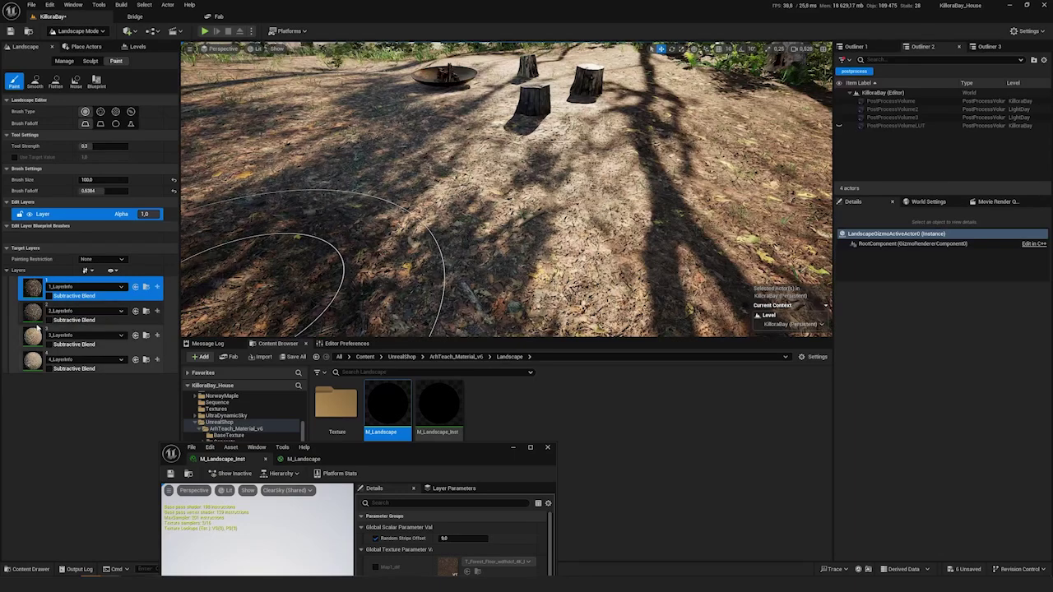
right_drag(440, 228, 407, 230)
key(a)
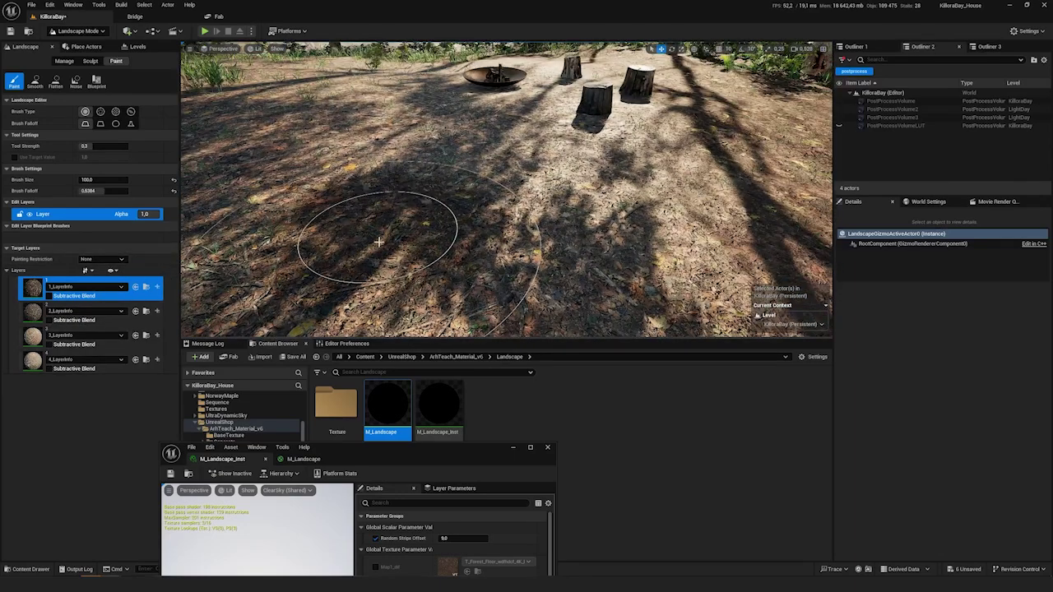
- Choose the 3_LayerInfo target layer and paint a stroke across the ground in front of the fire pit
click(122, 262)
click(122, 262)
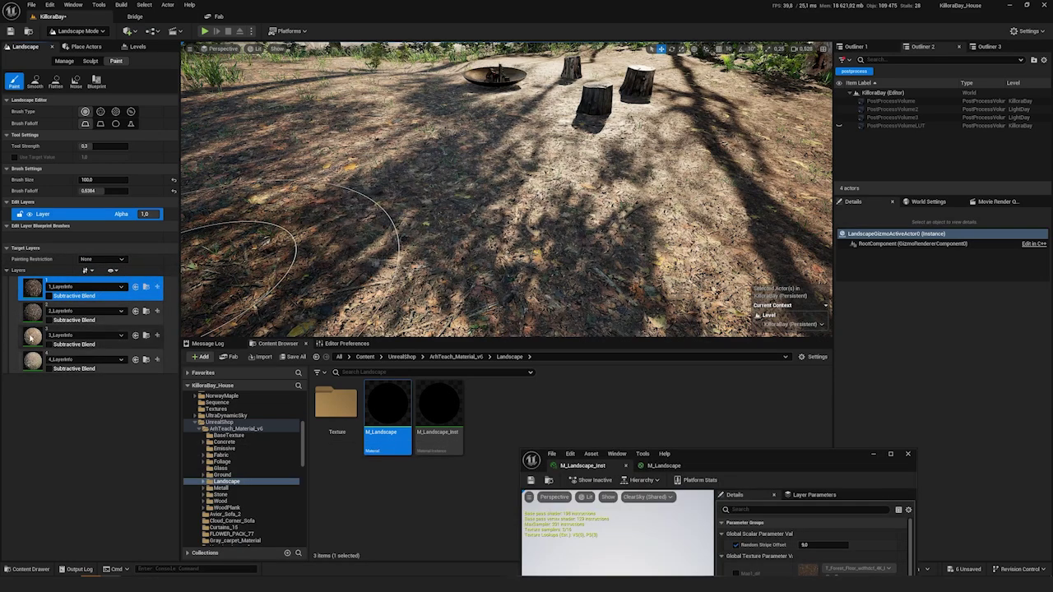
click(41, 339)
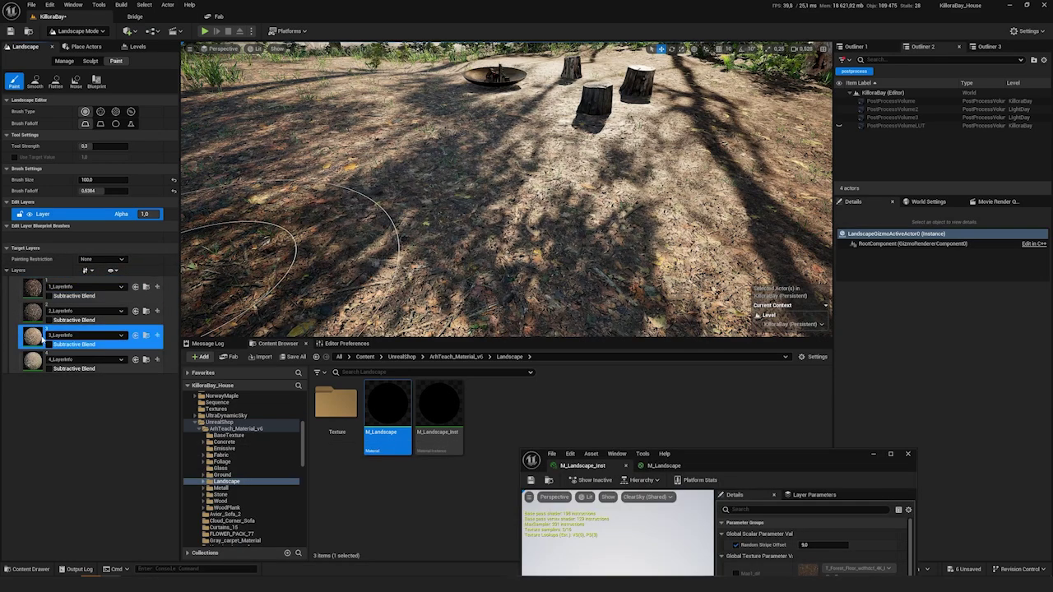
mouse_move(460, 210)
mouse_down()
mouse_move(568, 279)
mouse_move(486, 230)
mouse_move(633, 214)
mouse_up()
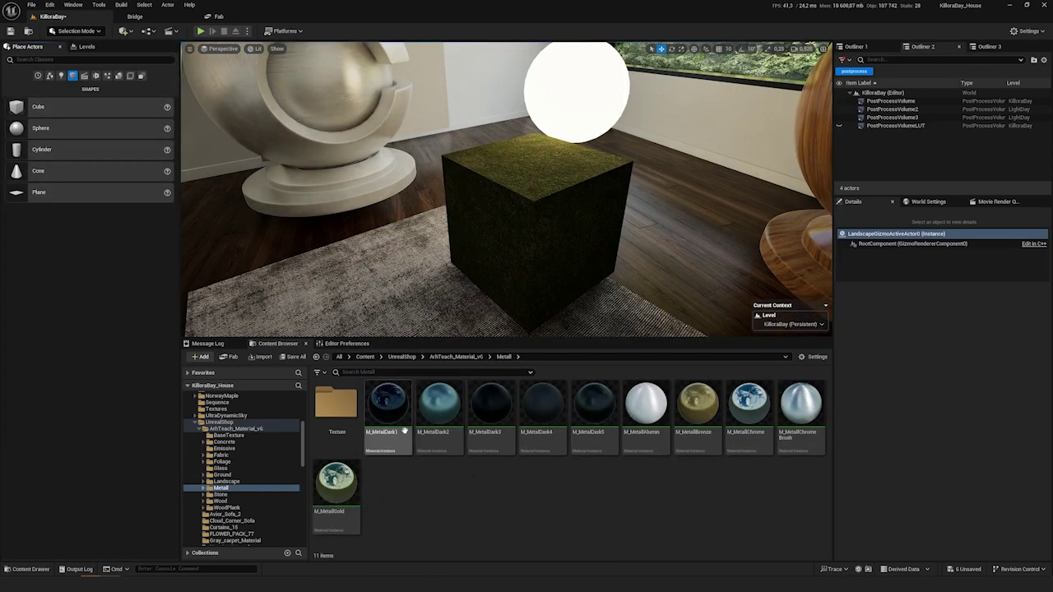
- Apply M_MetalDark1 from the Metall folder to the cube and inspect its reflections up close
drag(397, 402, 543, 224)
key(w)
right_drag(541, 225, 535, 271)
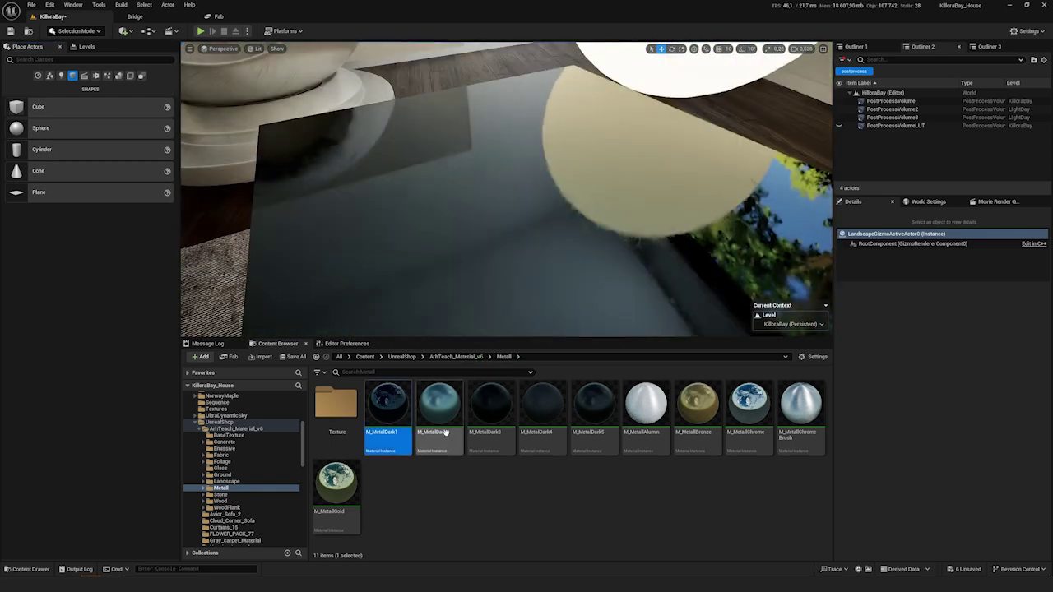
- Try M_MetalDark2, M_MetalDark3, M_MetalDark4 and M_MetalDark5 on the cube one after another
drag(445, 431, 510, 302)
drag(509, 415, 579, 304)
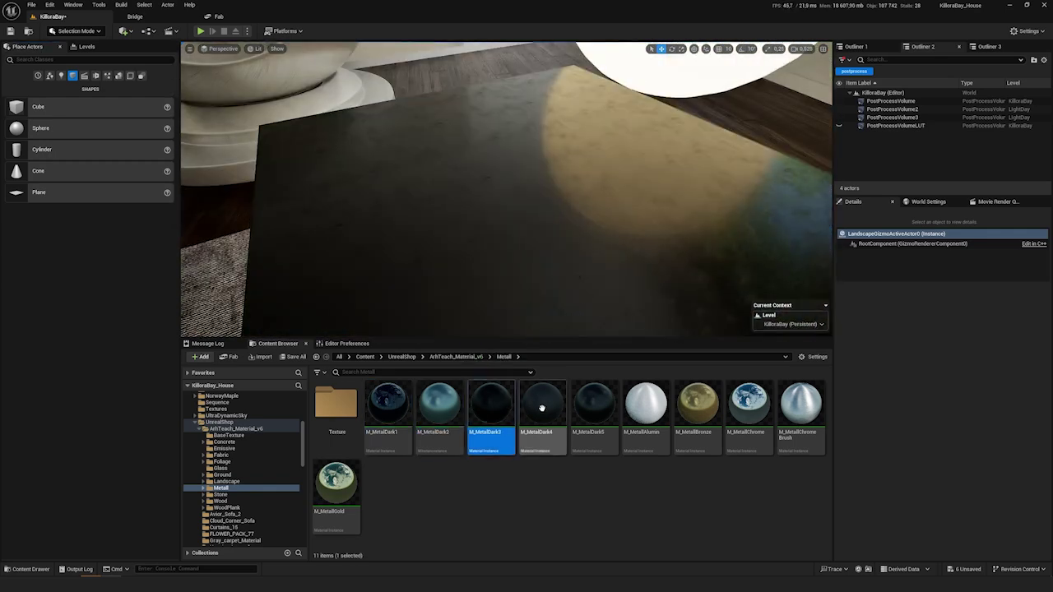
drag(541, 408, 581, 270)
drag(594, 405, 625, 275)
- Apply M_MetallAlumin to the cube and examine the brushed metal preview object beside it
drag(646, 403, 618, 267)
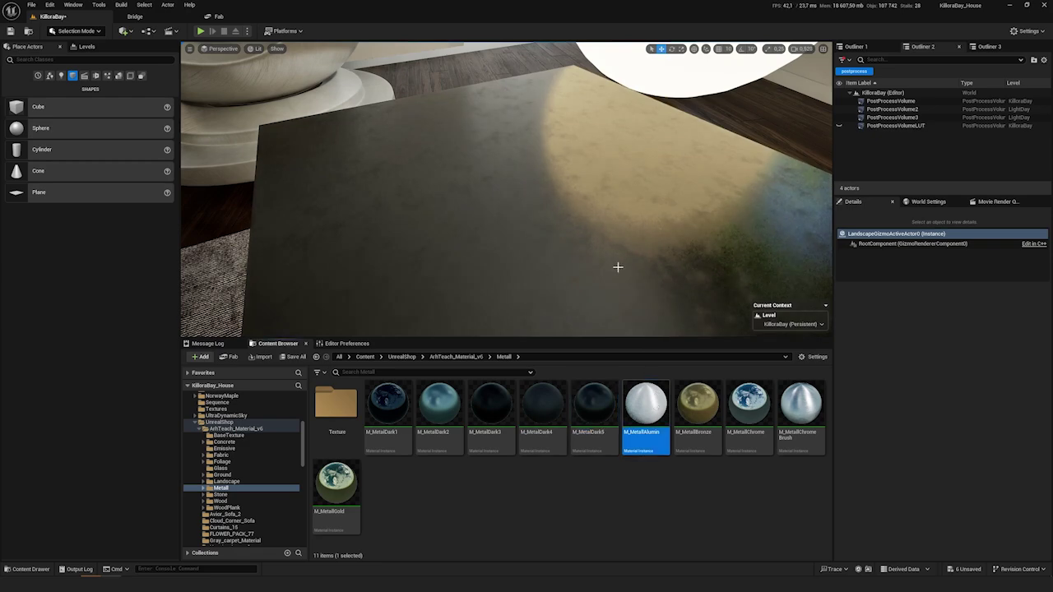
key(s)
right_drag(618, 267, 518, 206)
key(d)
key(w)
scroll(508, 285, down, 3)
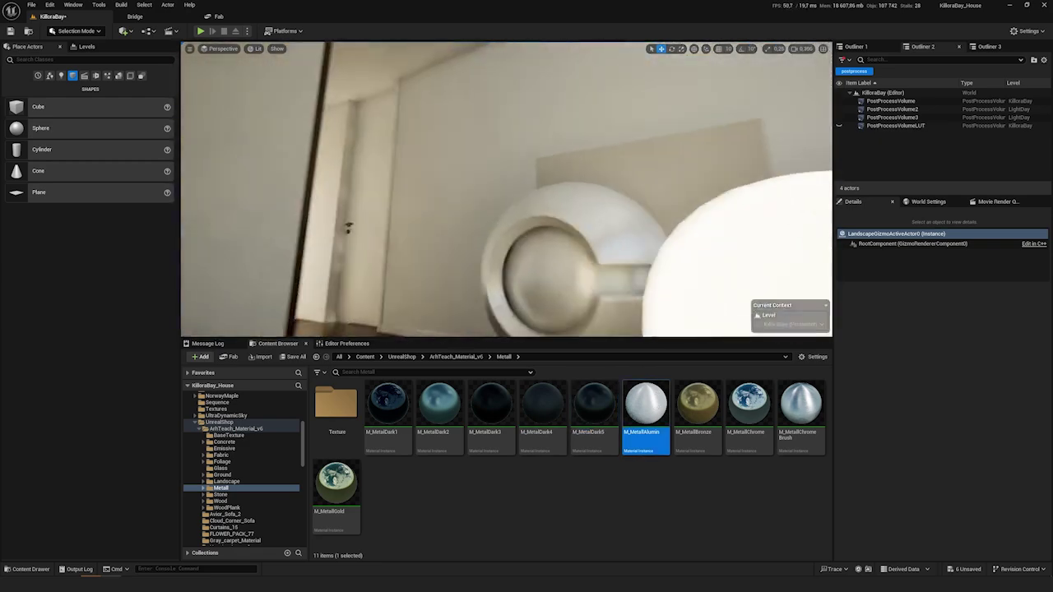
key(w)
right_drag(609, 220, 646, 242)
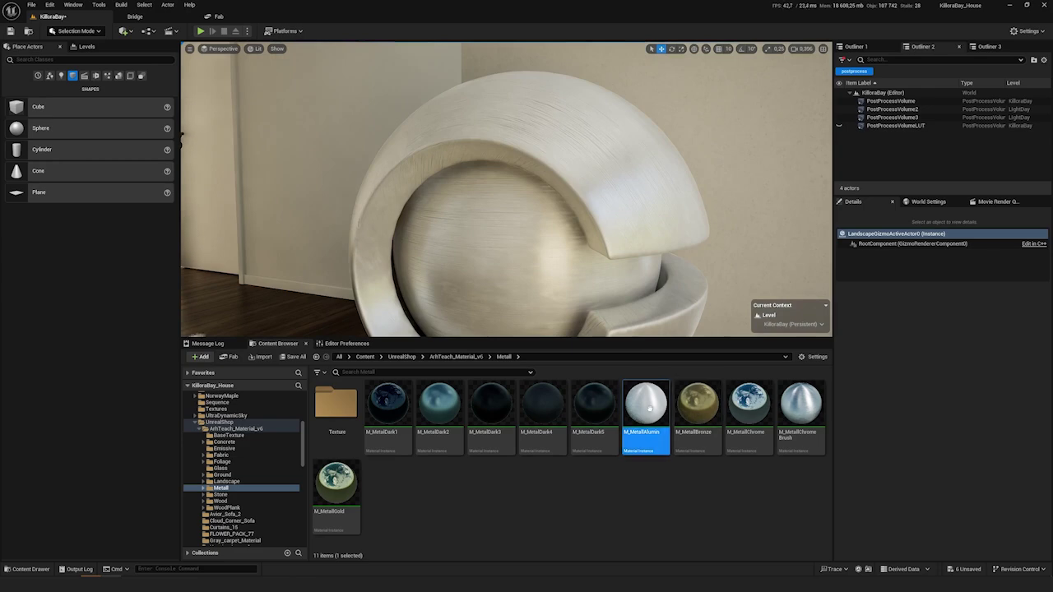
key(s)
right_drag(661, 283, 668, 332)
key(w)
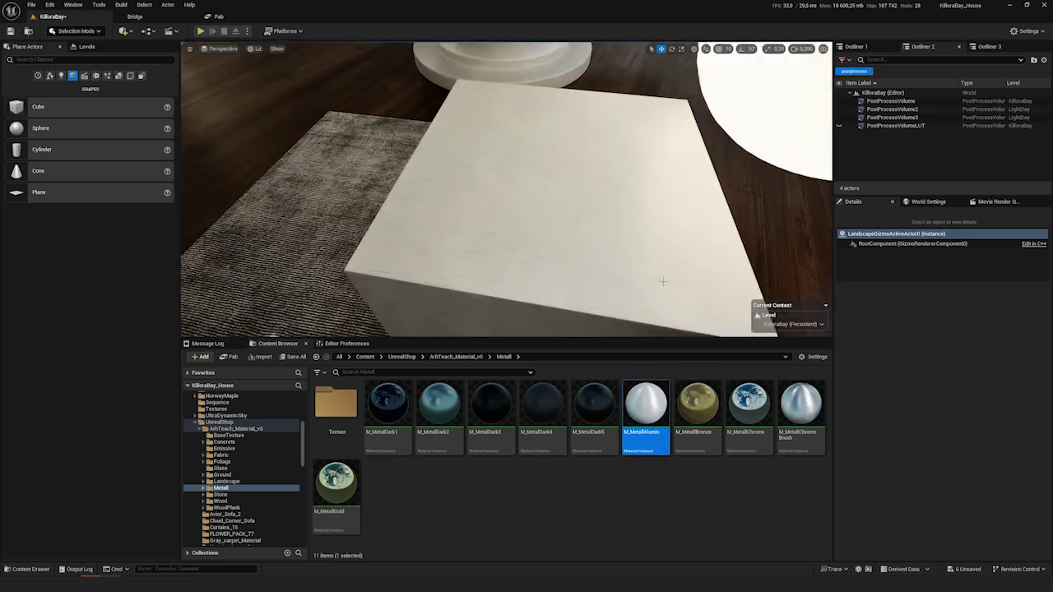
- Try M_MetallBronze, M_MetallChrome and the brushed chrome material on the cube in turn
drag(691, 417, 674, 272)
drag(749, 403, 655, 251)
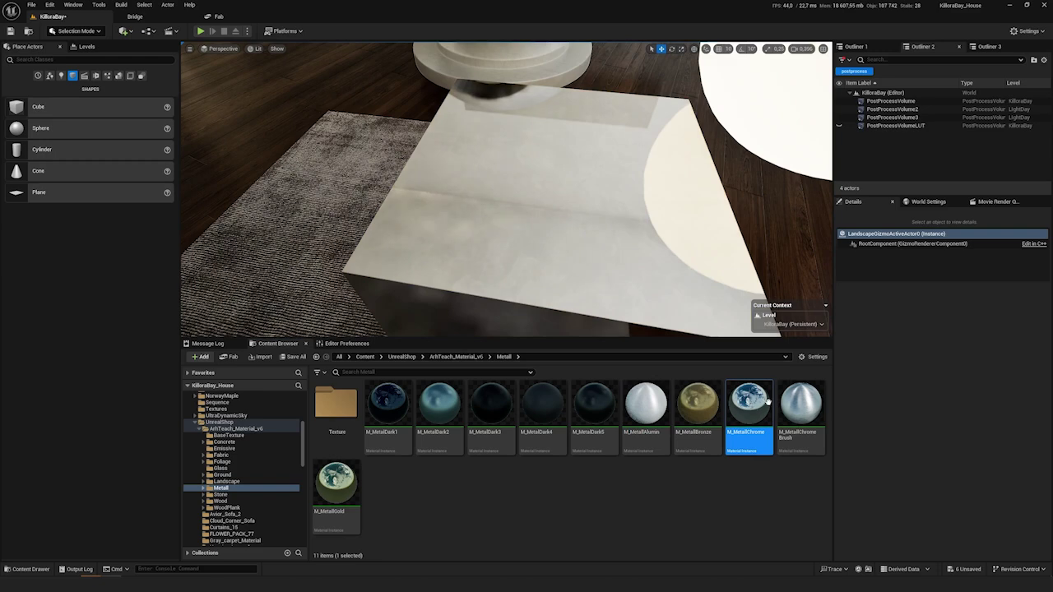
drag(800, 403, 586, 197)
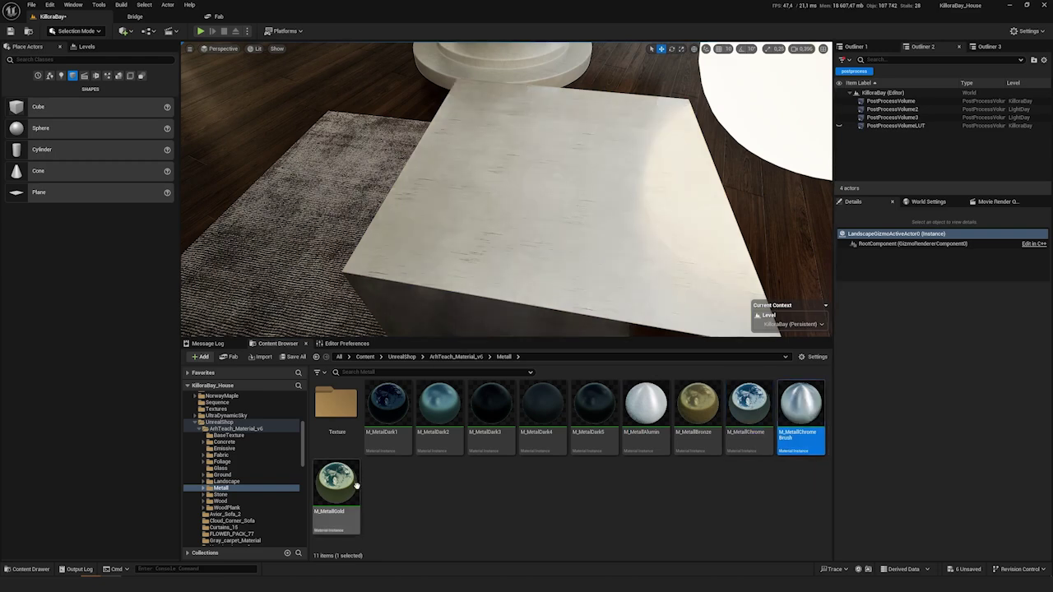
- Apply M_MetallGold to the cube and view its reflections from another angle
drag(344, 484, 559, 261)
key(a)
right_drag(560, 261, 633, 246)
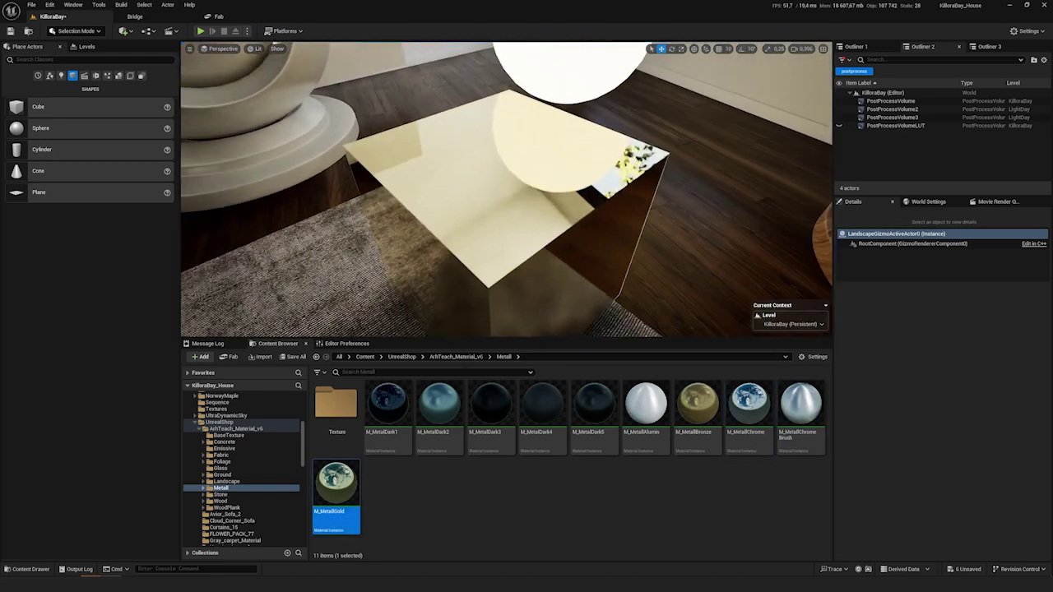
- Try the Stone materials M_Base_v7_Inst, M_Base_v7_Inst1 and M_Base_v7_Inst2 on the cube one after another
click(224, 494)
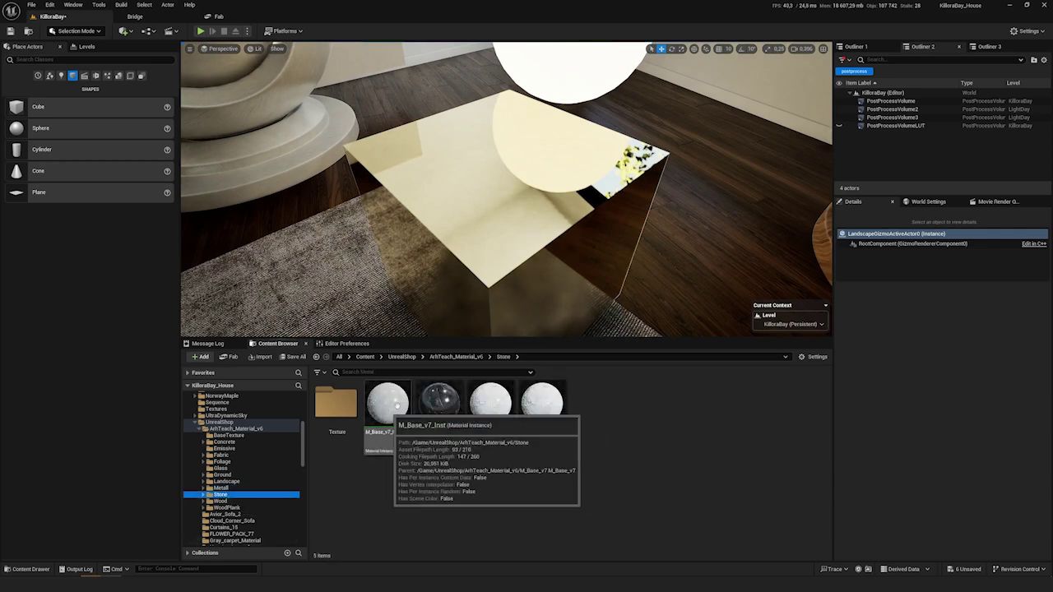
drag(384, 444, 551, 198)
right_drag(551, 198, 509, 259)
key(w)
scroll(510, 234, down, 1)
key(w)
drag(444, 441, 489, 276)
drag(488, 409, 601, 262)
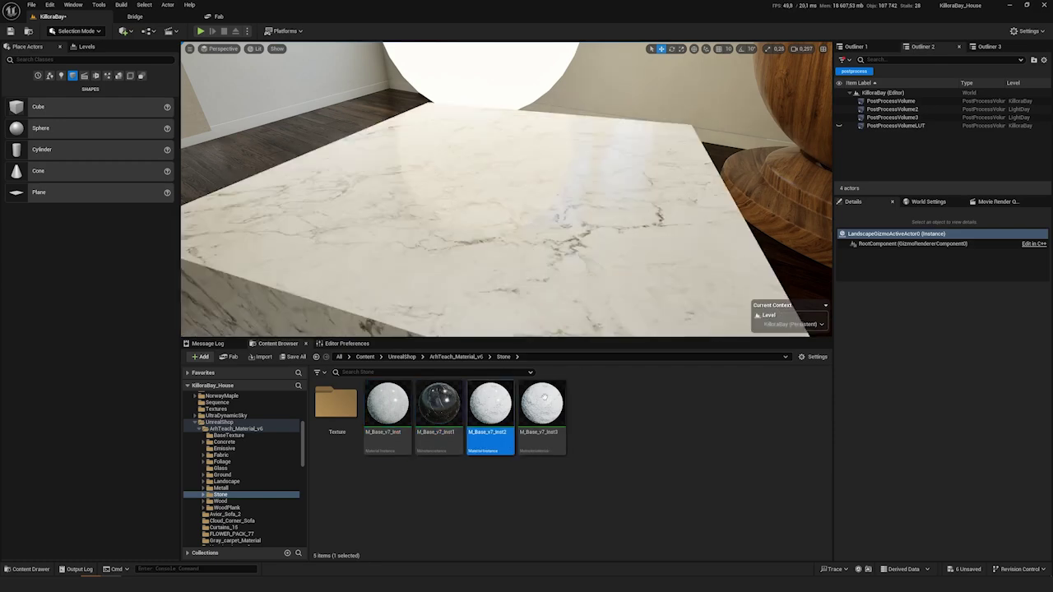
- Try M_Base_v7_Inst3 on the cube and examine the marble surface from other angles
drag(544, 396, 575, 155)
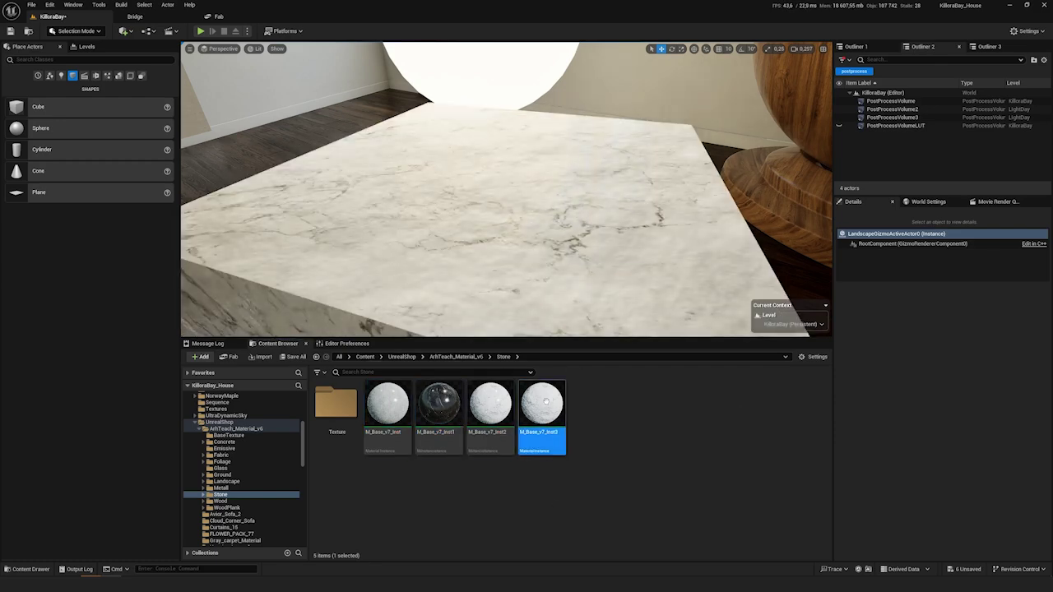
double_click(546, 401)
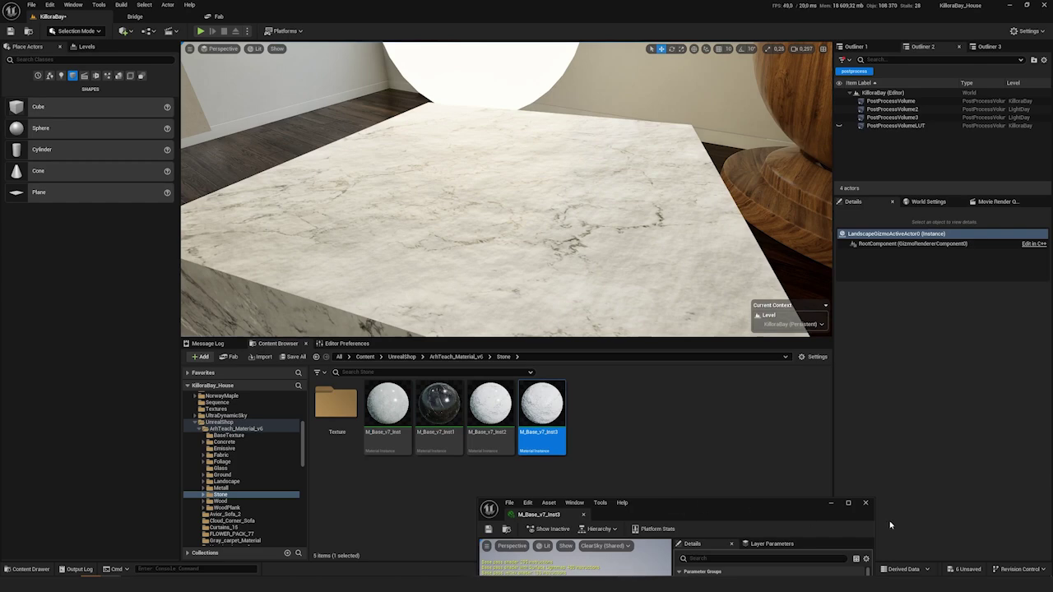
click(866, 502)
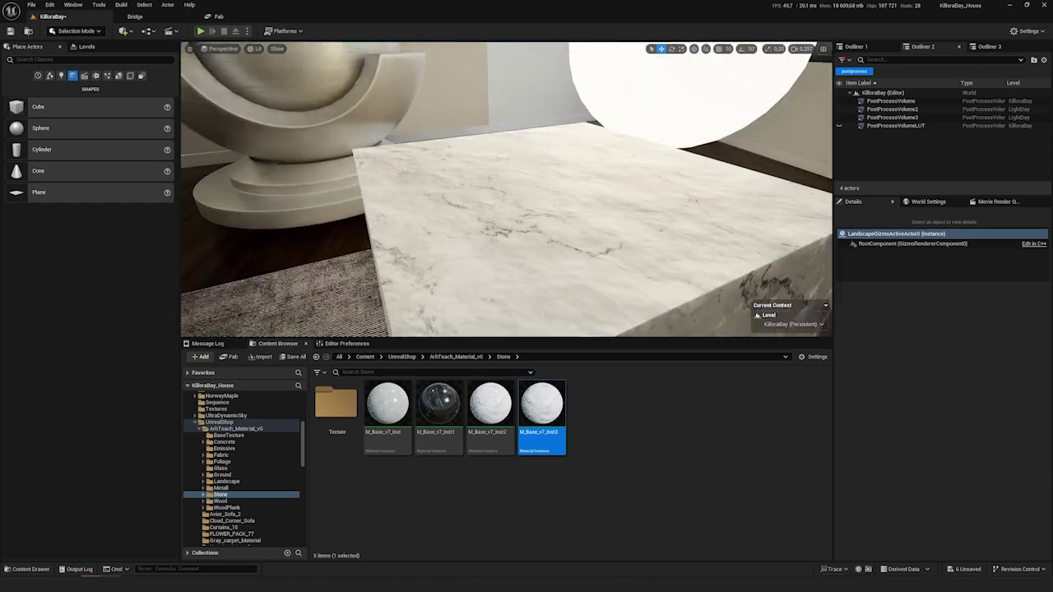
mouse_move(507, 189)
right_down()
mouse_move(477, 180)
mouse_move(494, 185)
right_up()
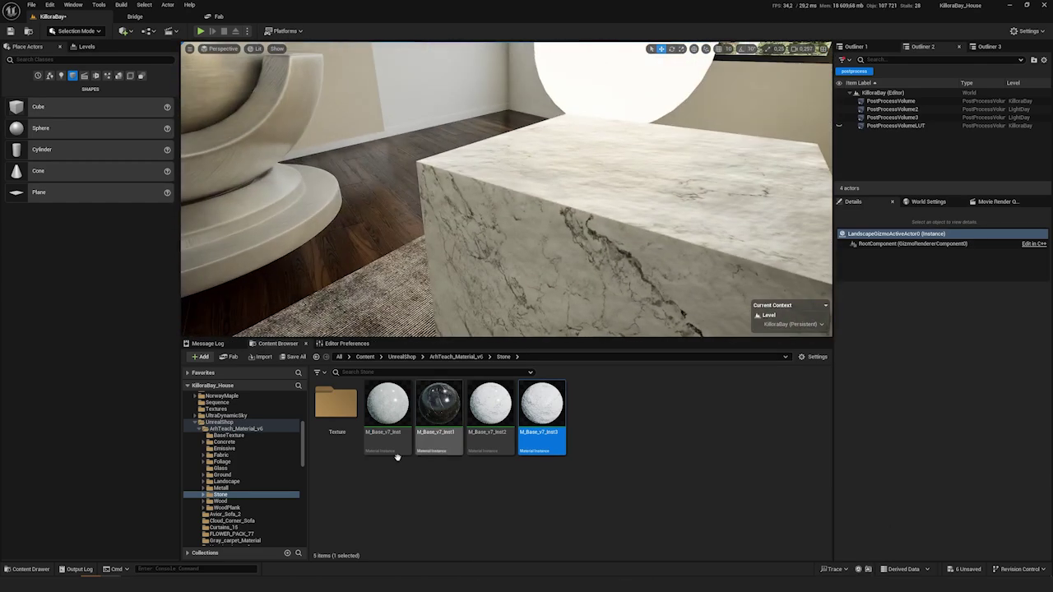
- Try the three M_Base_v7 materials of the Wood folder on the cube in turn, ending with M_Wood14
click(220, 501)
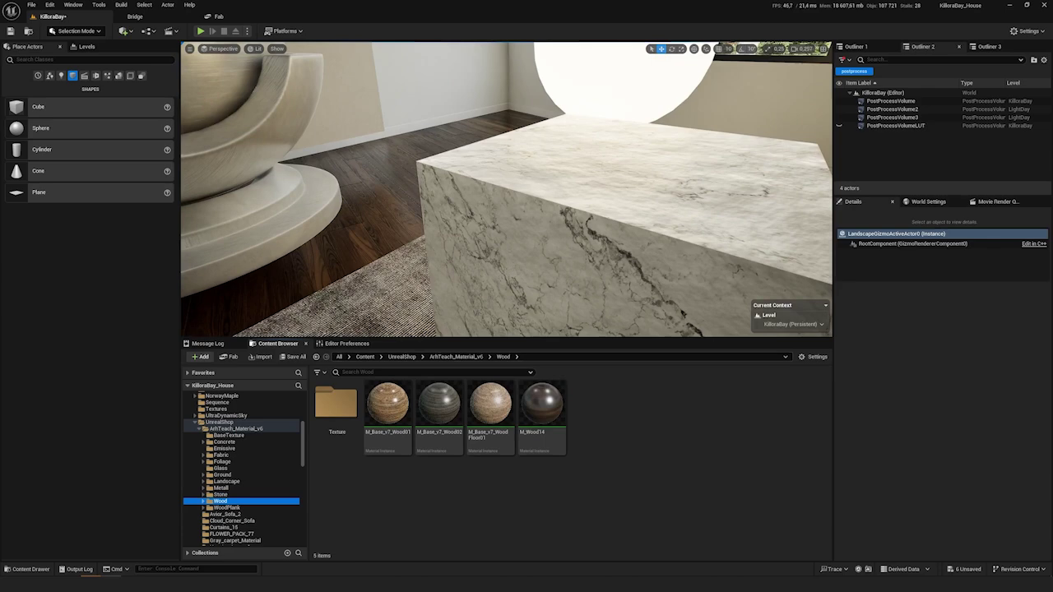
right_drag(428, 239, 481, 246)
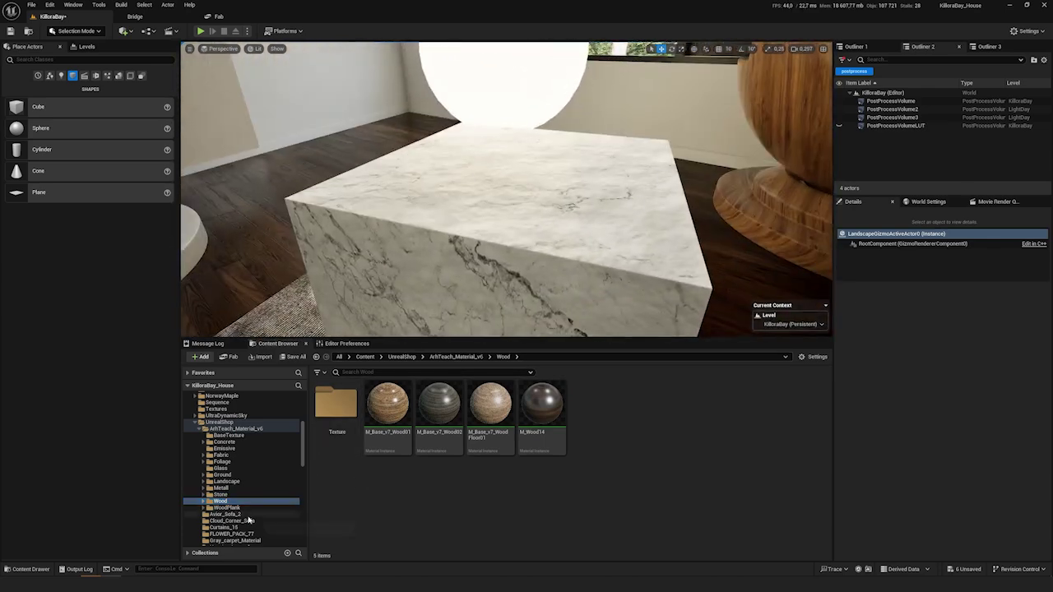
drag(412, 413, 509, 216)
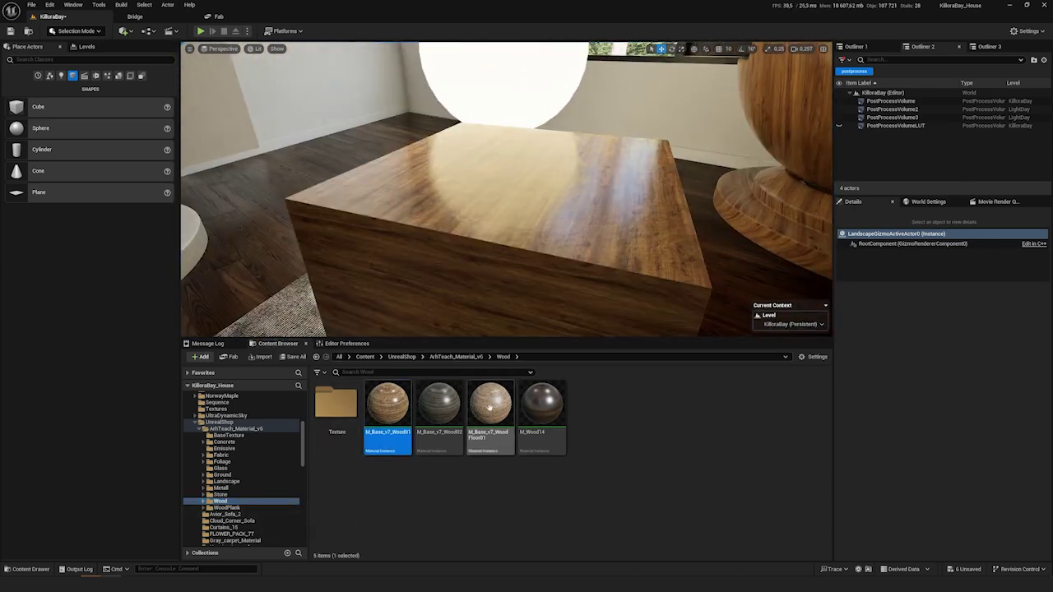
drag(439, 403, 511, 282)
drag(486, 412, 560, 230)
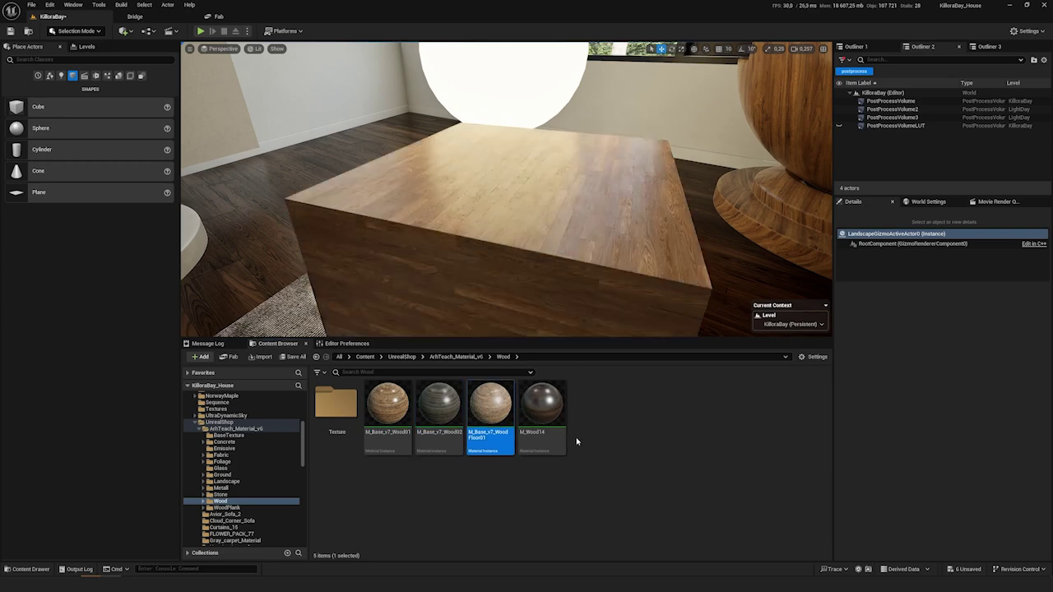
drag(541, 421, 586, 211)
right_drag(587, 210, 477, 212)
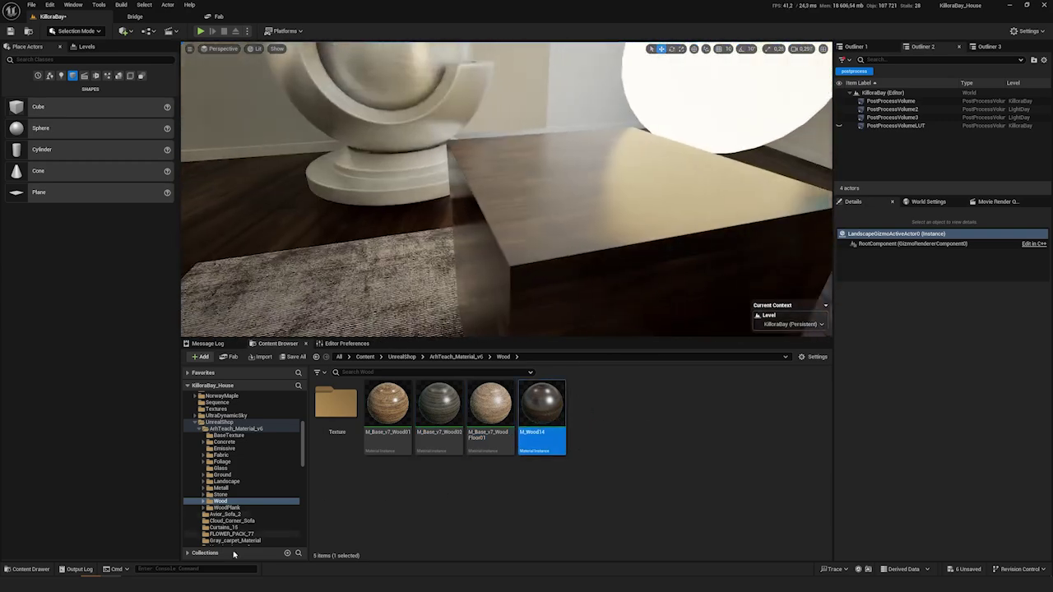
- Assign M_WoodPlank01 and its instances Inst, Inst1, Inst2 and Inst3 to material elements 0 through 4 of the floor
click(231, 507)
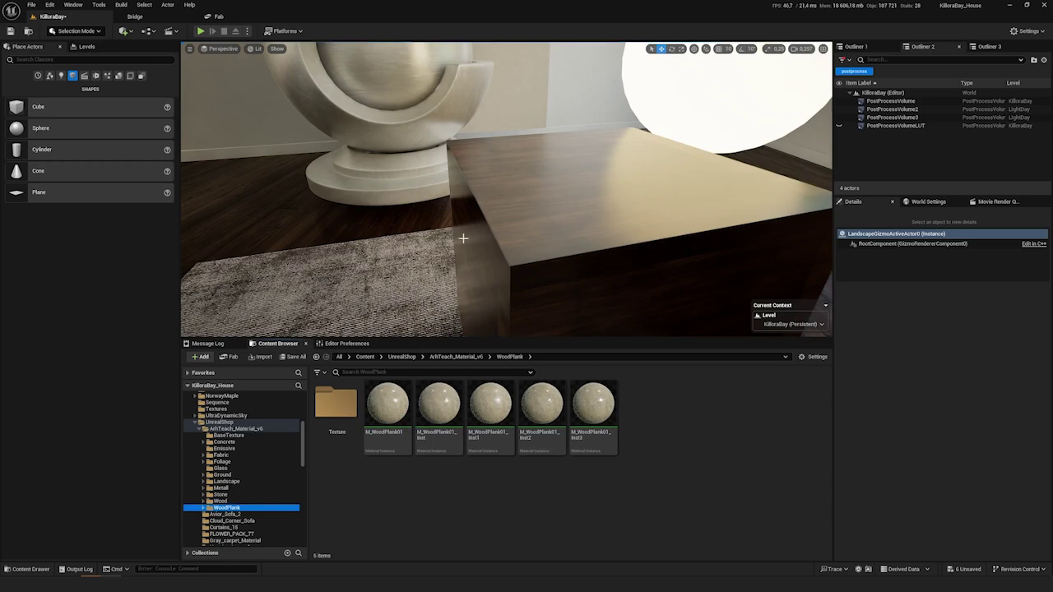
mouse_move(460, 247)
right_down()
mouse_move(502, 288)
mouse_move(468, 255)
right_up()
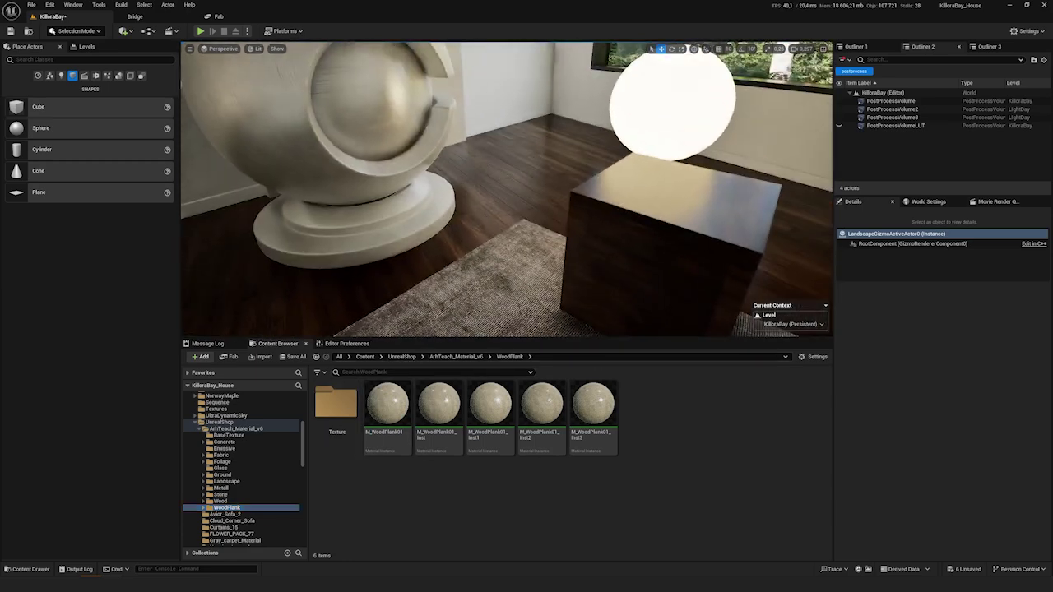
mouse_move(565, 212)
right_down()
mouse_move(567, 157)
mouse_move(565, 212)
right_up()
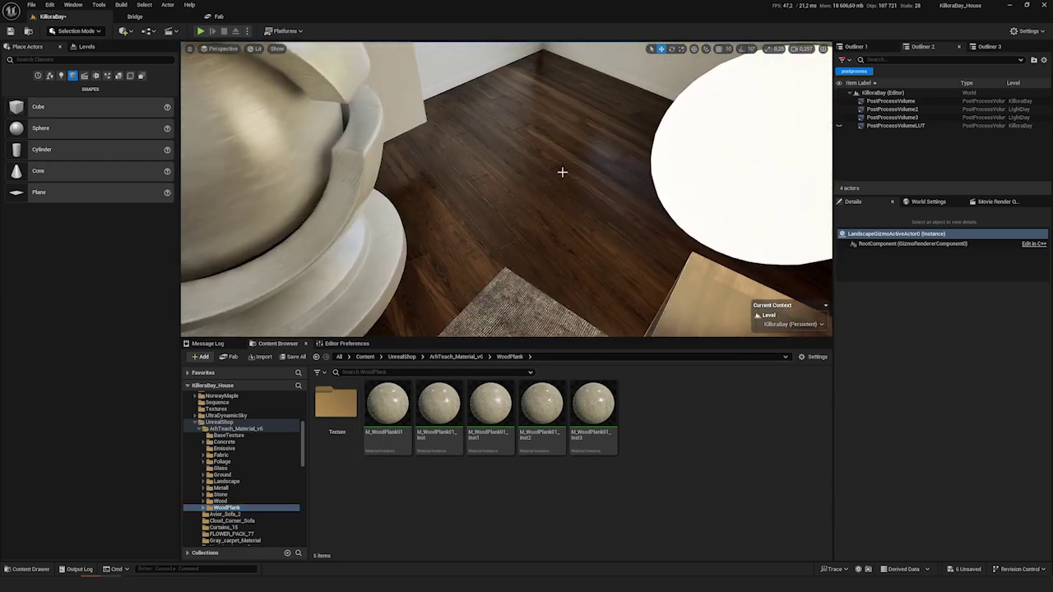
click(562, 171)
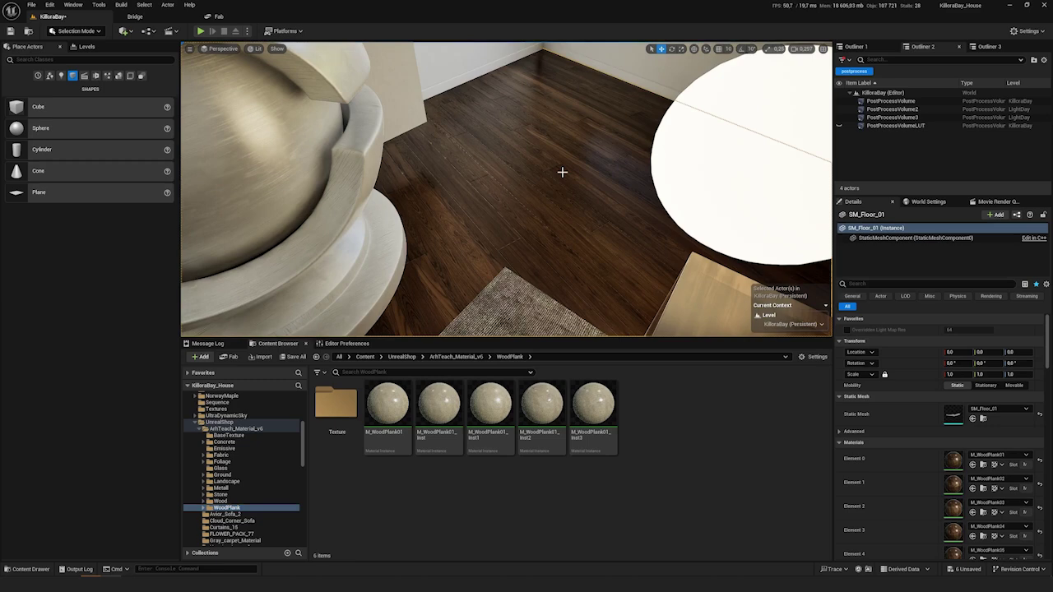
scroll(933, 510, down, 2)
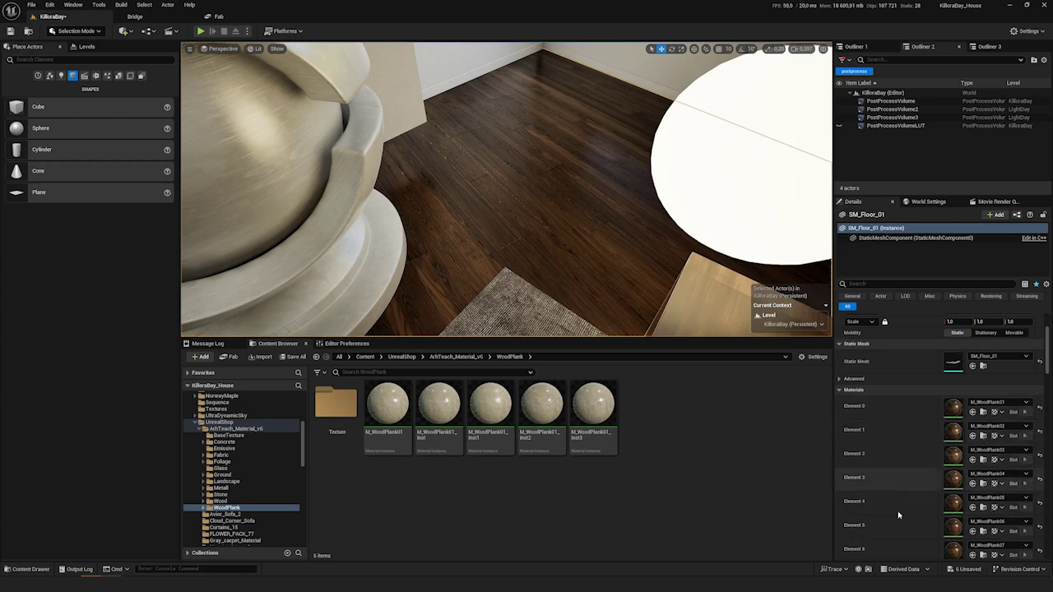
scroll(902, 551, down, 2)
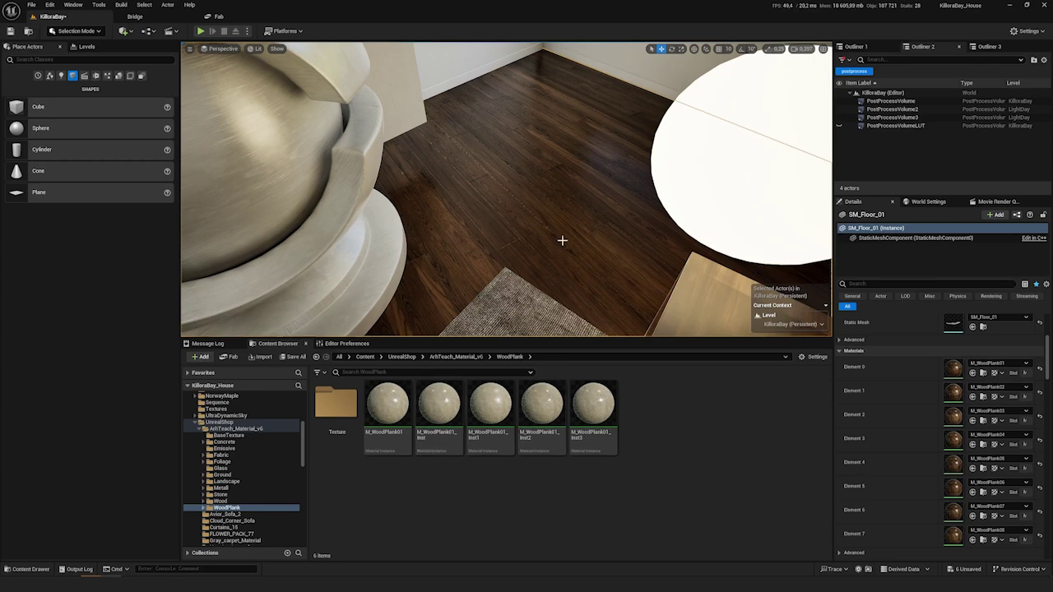
drag(384, 411, 959, 371)
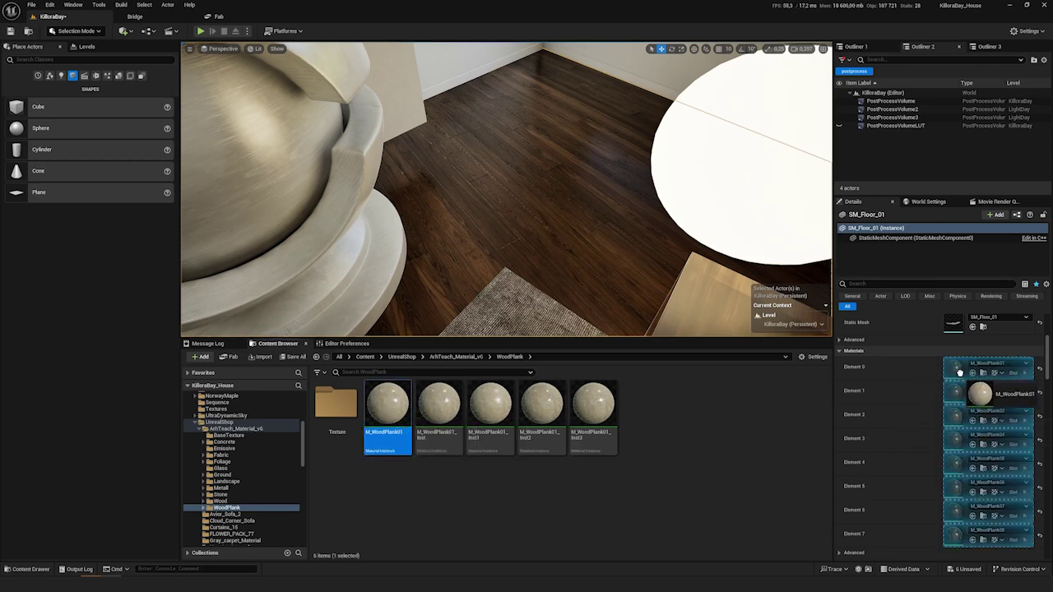
drag(485, 409, 954, 415)
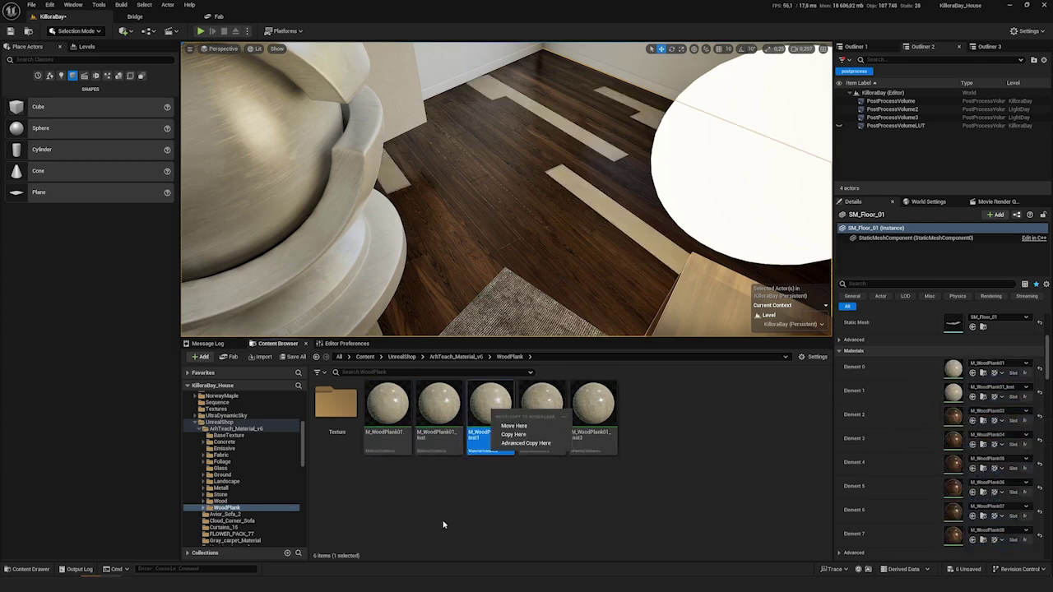
click(443, 524)
drag(541, 403, 983, 438)
drag(593, 403, 983, 463)
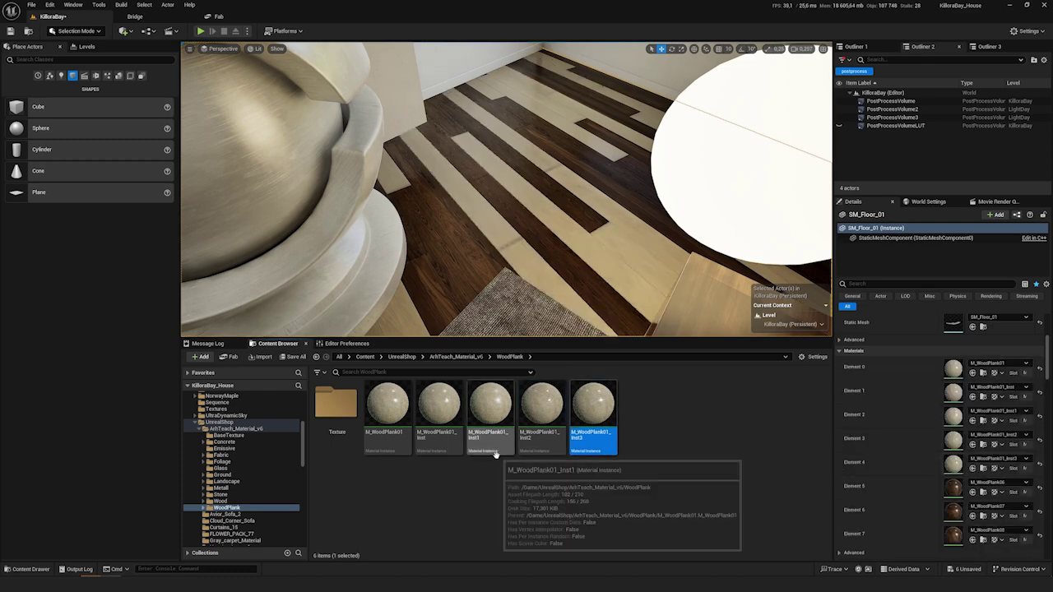
- Set the 06_Rotation Angle of M_WoodPlank01 to 0.25 and inspect the light planks on the floor up close
double_click(393, 422)
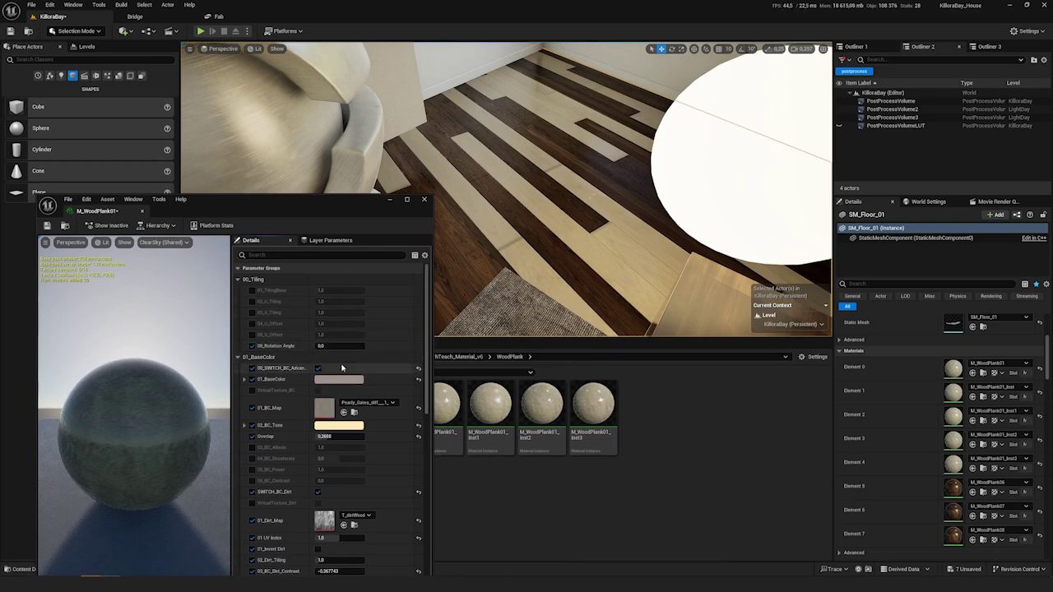
click(341, 346)
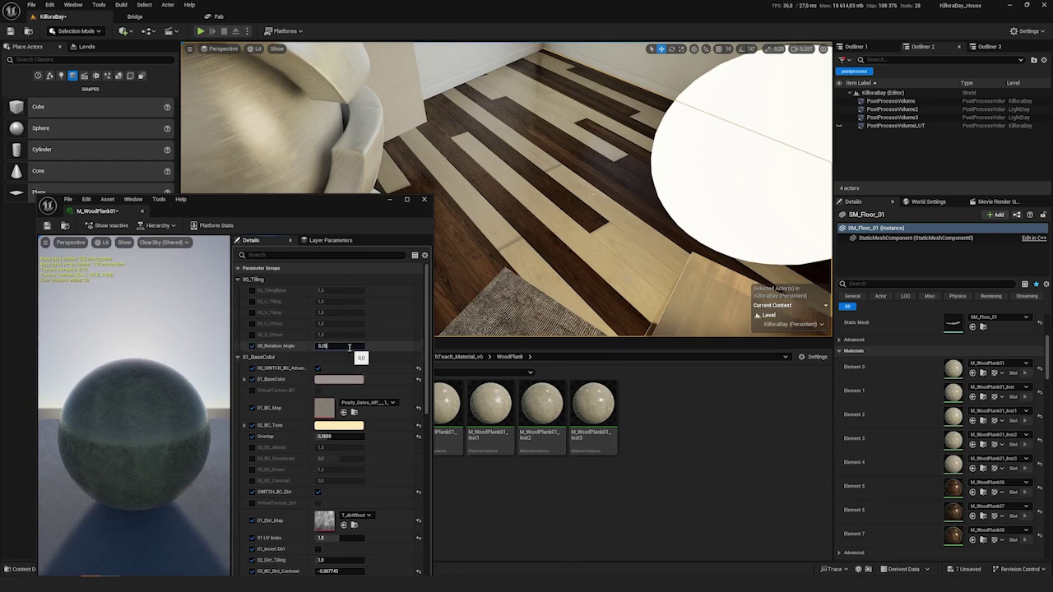
drag(308, 206, 292, 388)
right_drag(507, 197, 504, 156)
key(w)
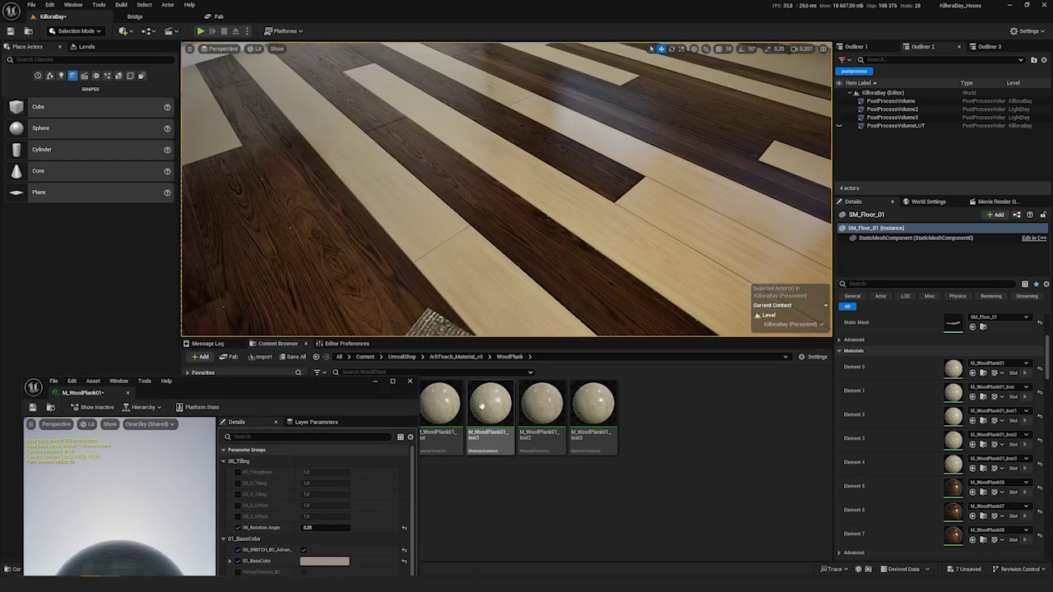
- Fill floor material element 5 with M_WoodPlank01_Inst1, element 6 with M_WoodPlank01_Inst3 and element 7 with M_WoodPlank01_Inst2
drag(490, 403, 943, 490)
drag(540, 403, 951, 535)
drag(592, 403, 953, 511)
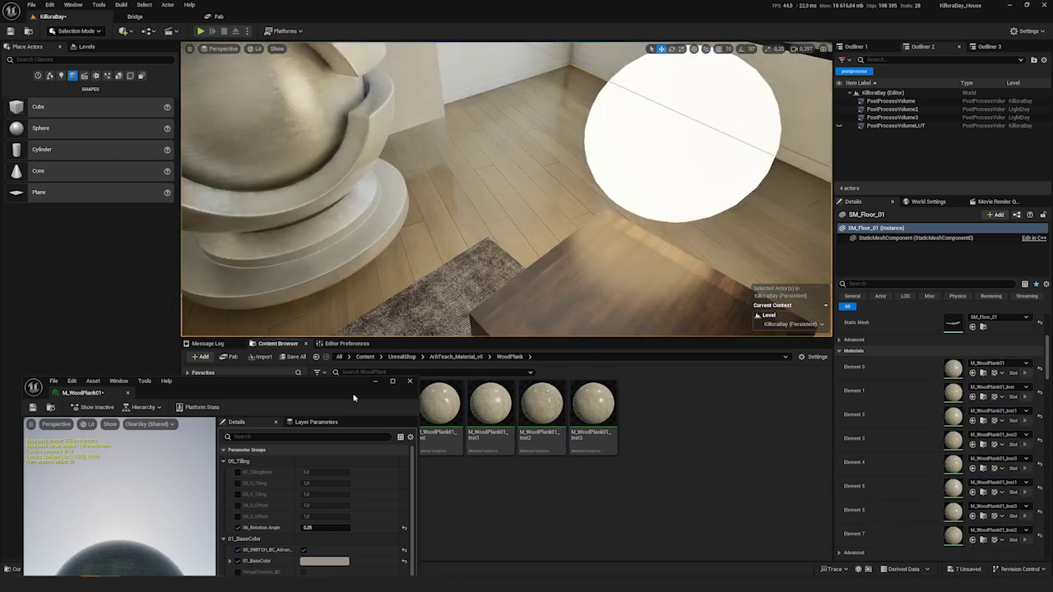
- Open M_WoodPlank01_Inst alongside M_WoodPlank01, and enable and adjust the 03_BC_Albedo parameter of M_WoodPlank01
drag(353, 398, 519, 497)
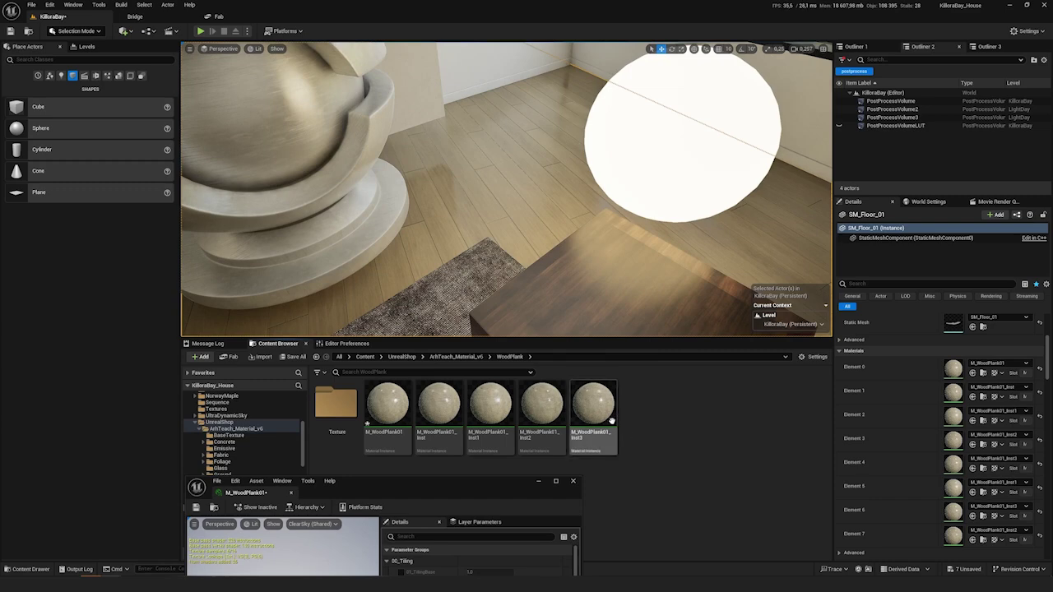
click(611, 420)
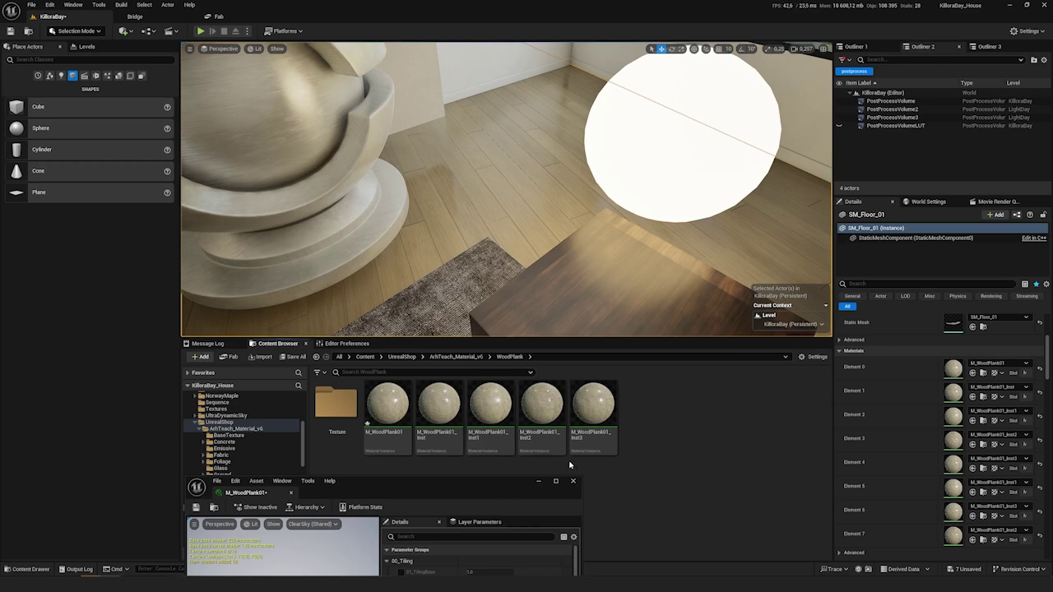
drag(496, 515, 558, 478)
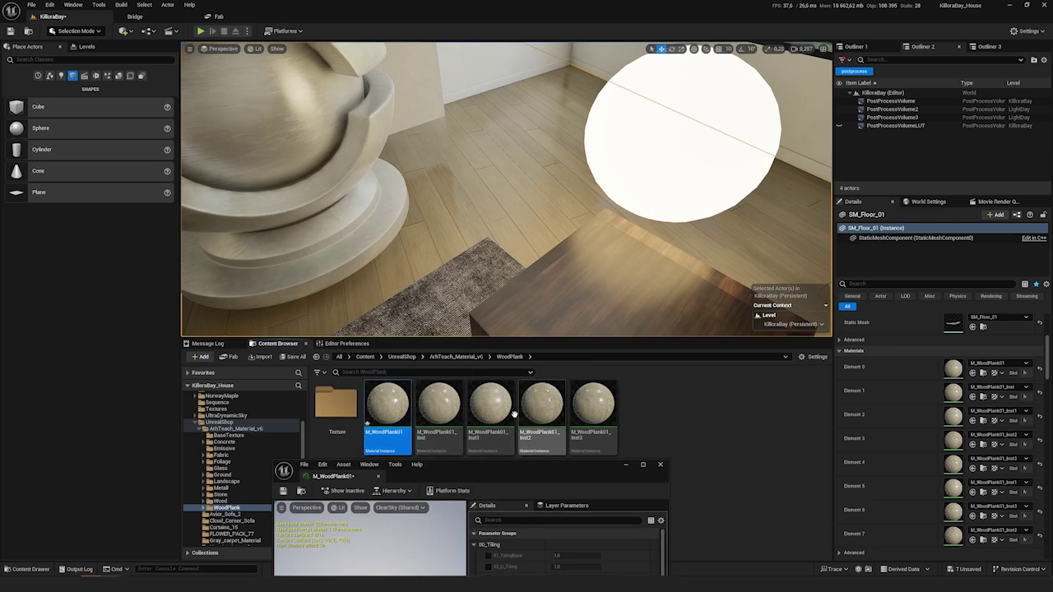
double_click(438, 403)
drag(535, 473, 337, 86)
click(387, 403)
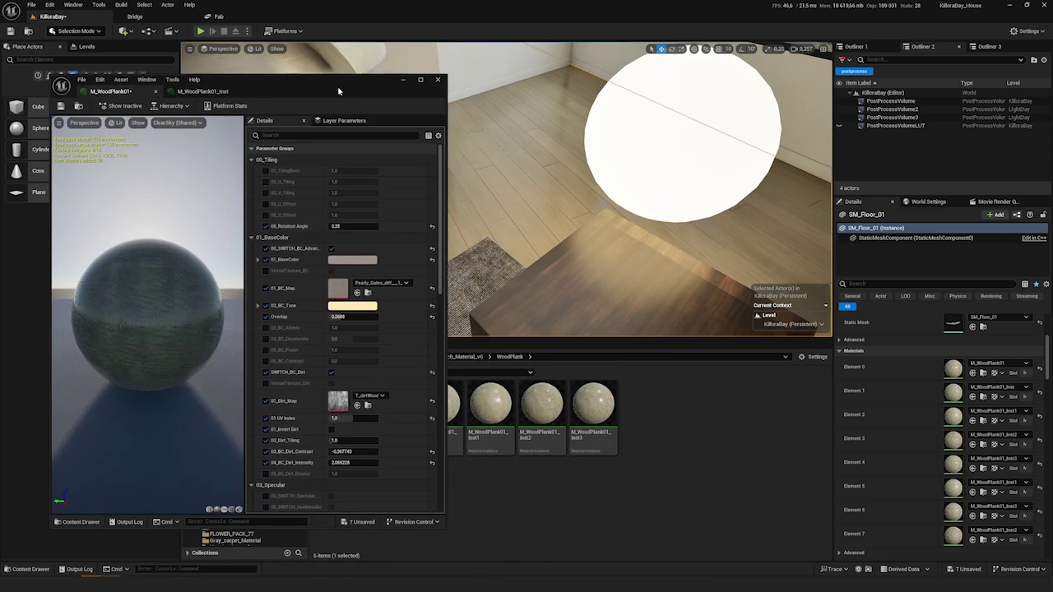
click(265, 327)
mouse_move(322, 332)
mouse_down()
mouse_move(366, 337)
mouse_move(321, 336)
mouse_up()
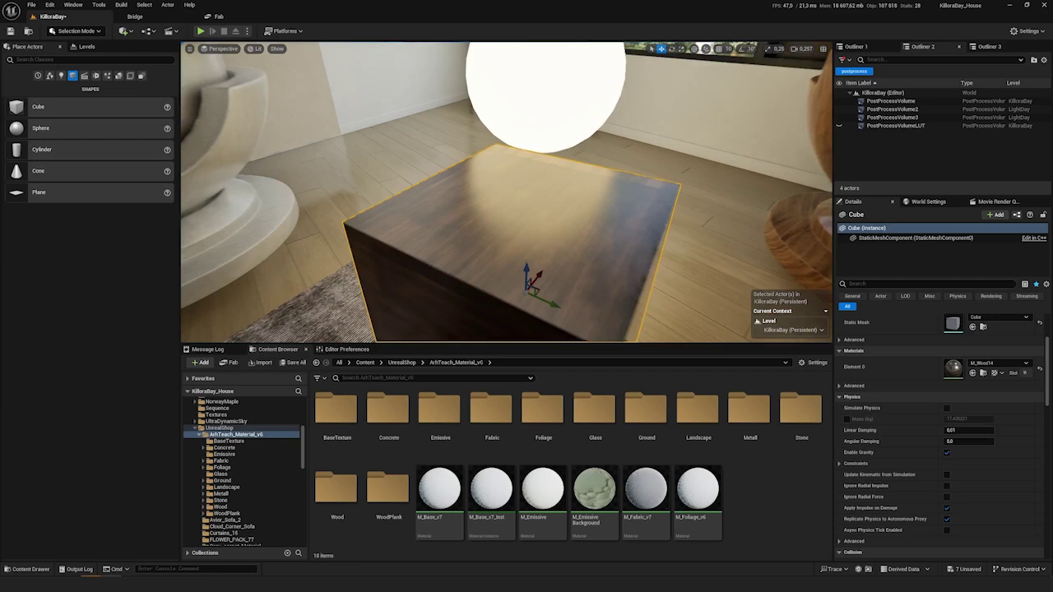
- Locate the M_Wood14 material used on the cube, open it, and arrange its enlarged editor window beside the cube
mouse_move(526, 206)
right_down()
mouse_move(460, 210)
mouse_move(543, 218)
mouse_move(535, 221)
right_up()
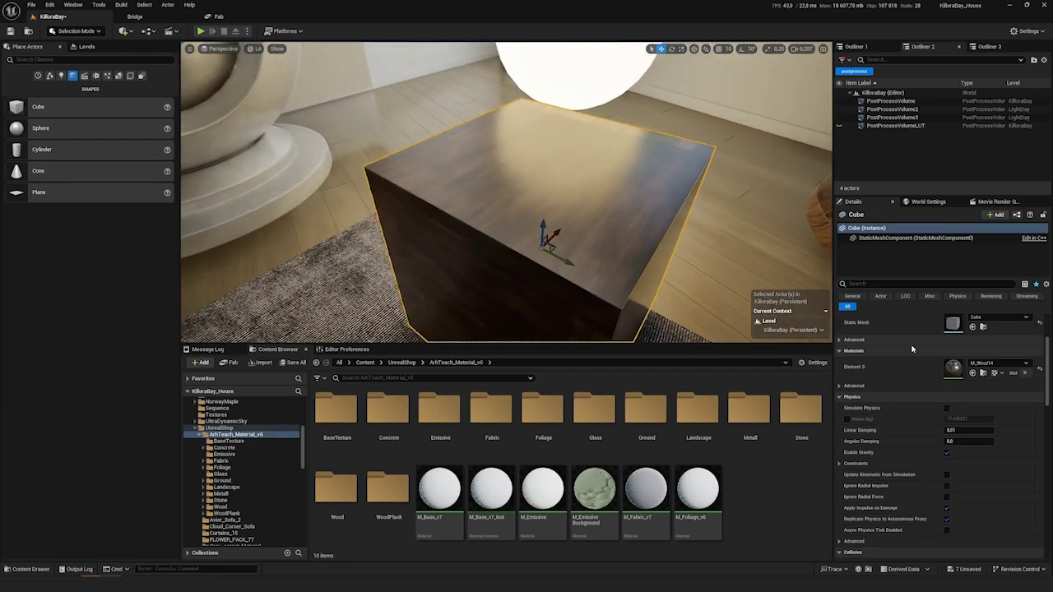
click(972, 372)
double_click(540, 407)
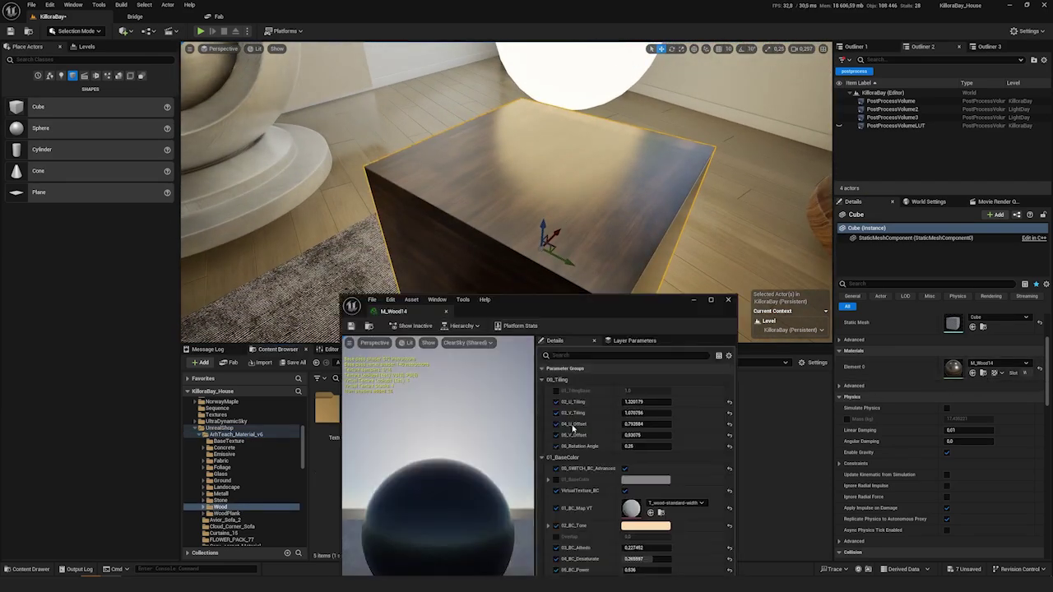
drag(582, 296, 276, 55)
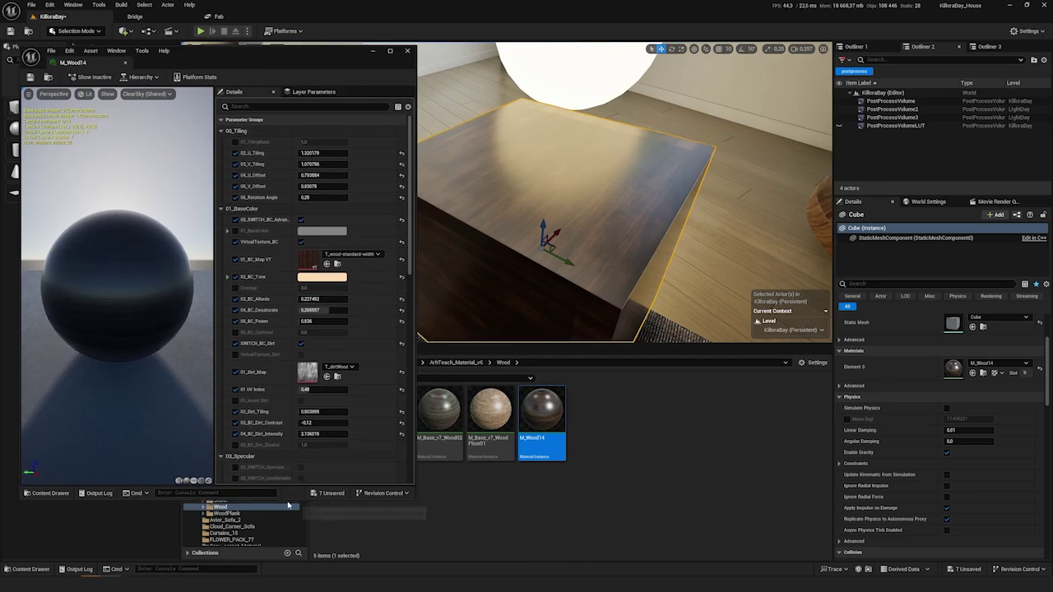
drag(288, 499, 287, 540)
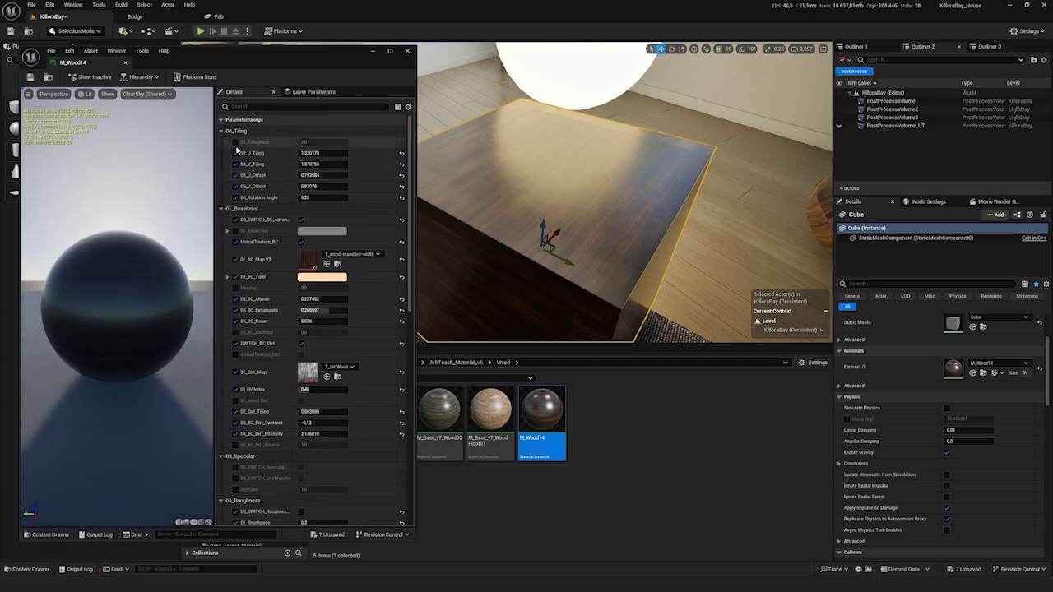
- Set M_Wood14's 02_U_Tiling to about 0.89 and 03_V_Tiling to about 0.91, then try a 0 Rotation Angle before restoring 0.25
mouse_move(325, 154)
mouse_down()
mouse_move(349, 154)
mouse_move(304, 153)
mouse_move(386, 164)
mouse_move(317, 164)
mouse_up()
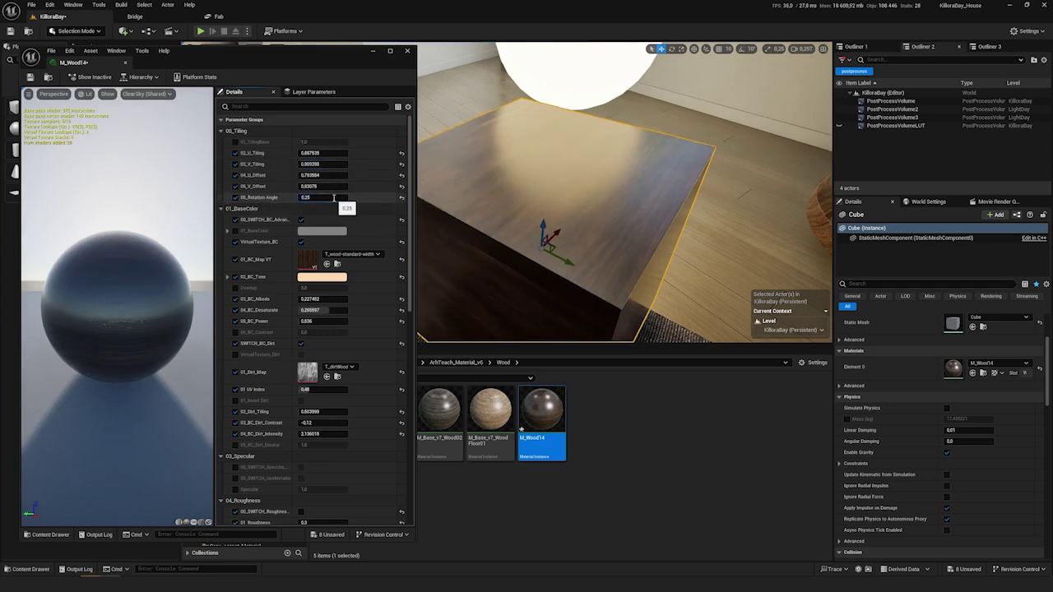
drag(329, 198, 338, 200)
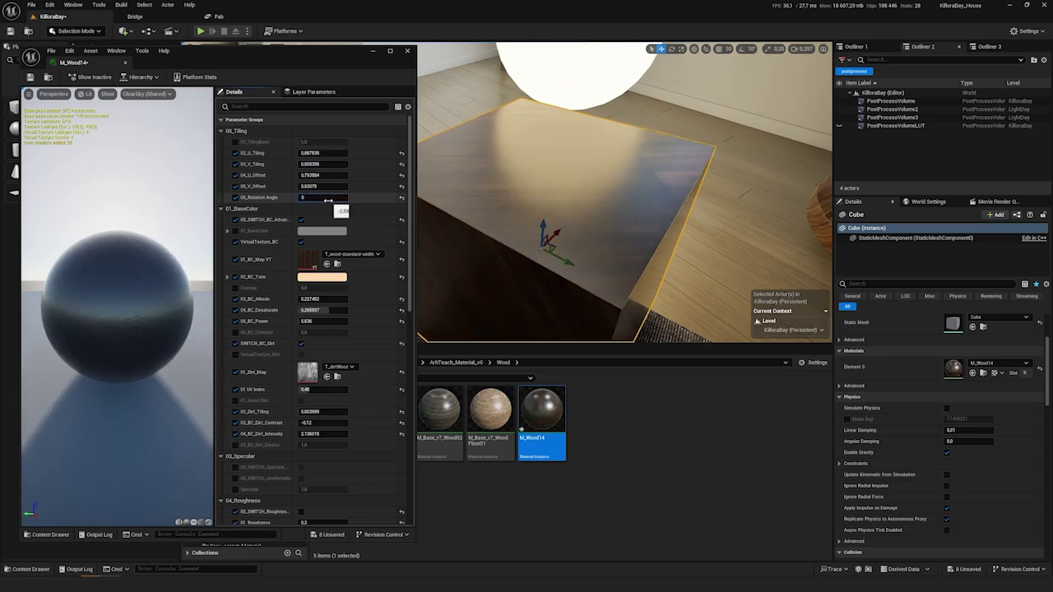
key(Return)
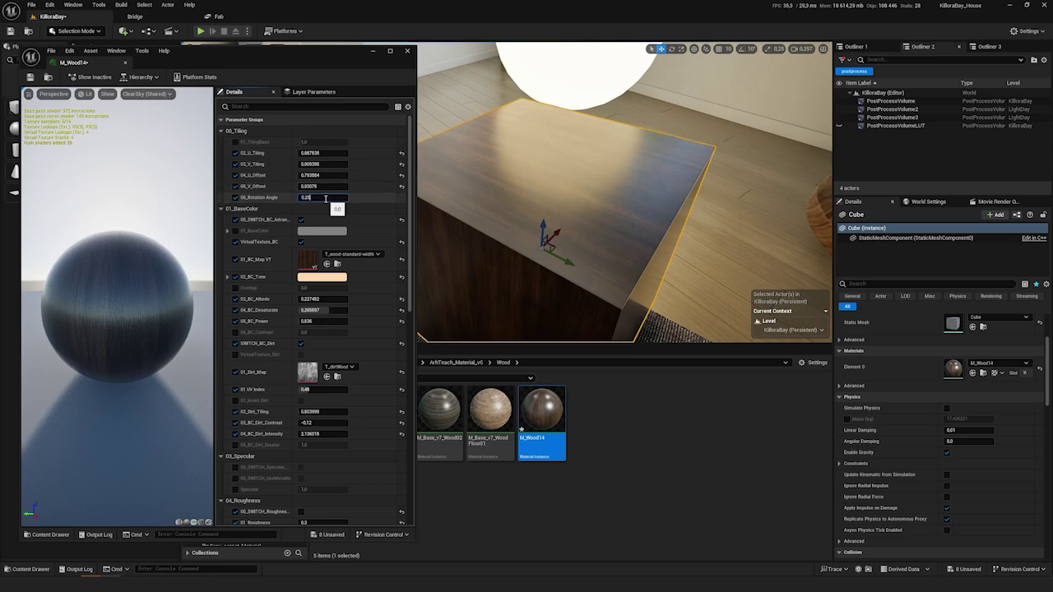
key(Return)
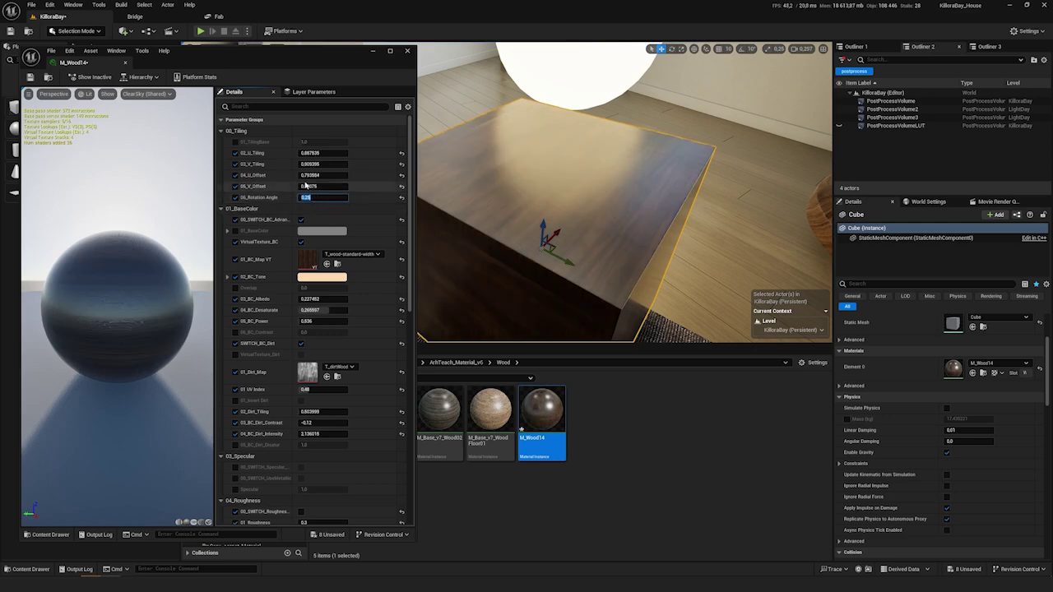
right_drag(627, 167, 502, 177)
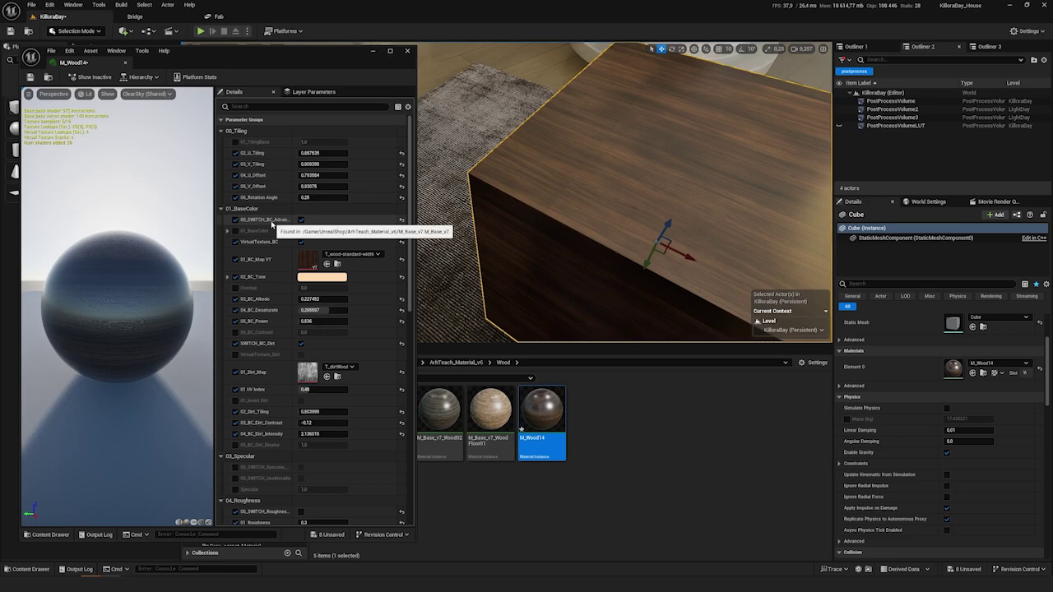
- Turn off the advanced base colour switch of M_Wood14 and enable 01_BaseColor with a pink colour, hex sRGB E77B84FF
click(301, 220)
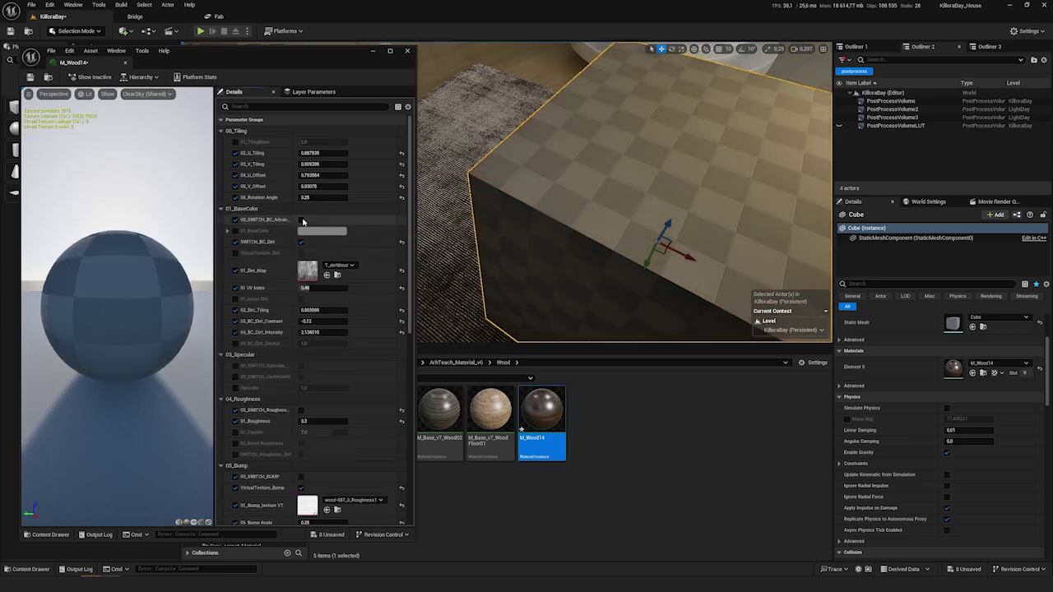
right_drag(586, 191, 607, 206)
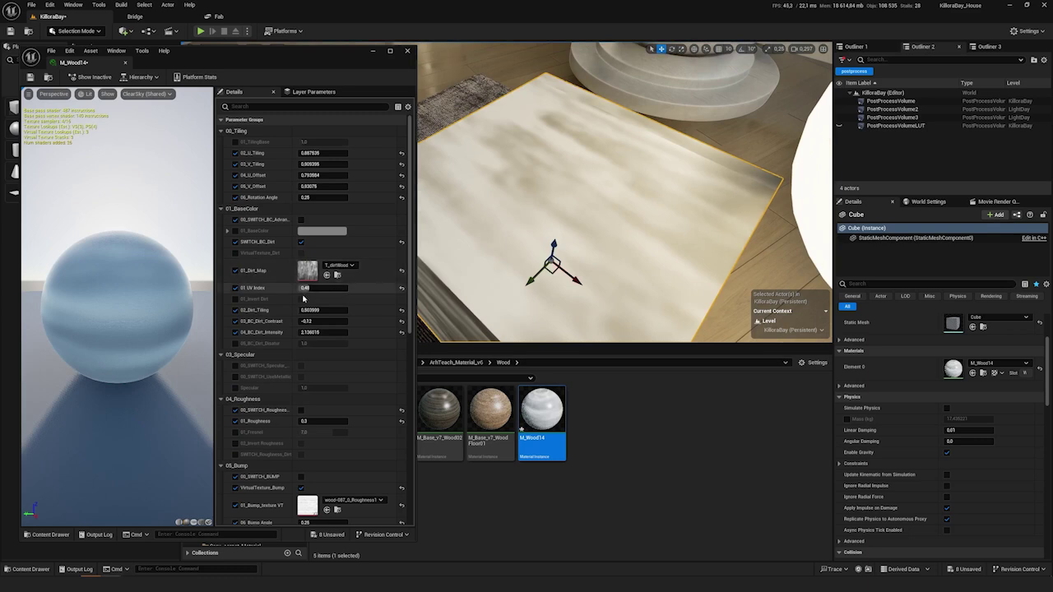
click(235, 231)
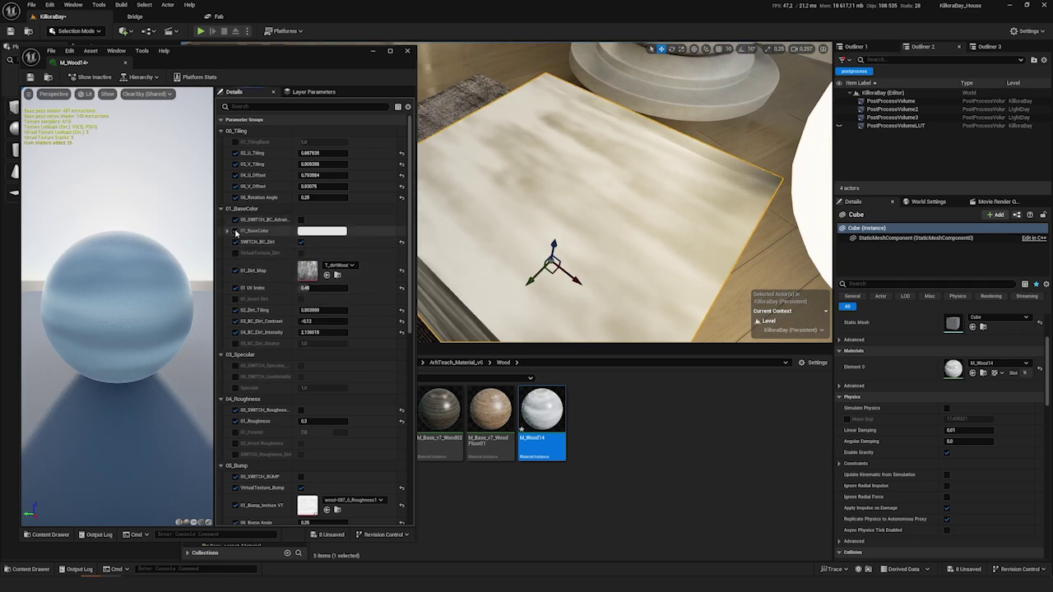
click(324, 234)
drag(378, 304, 401, 298)
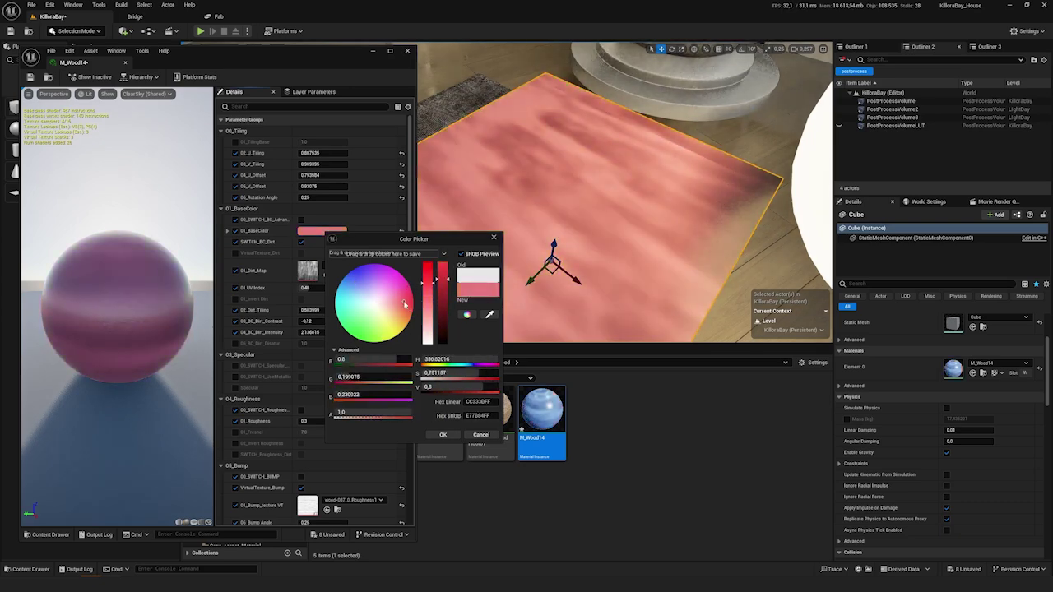
click(442, 435)
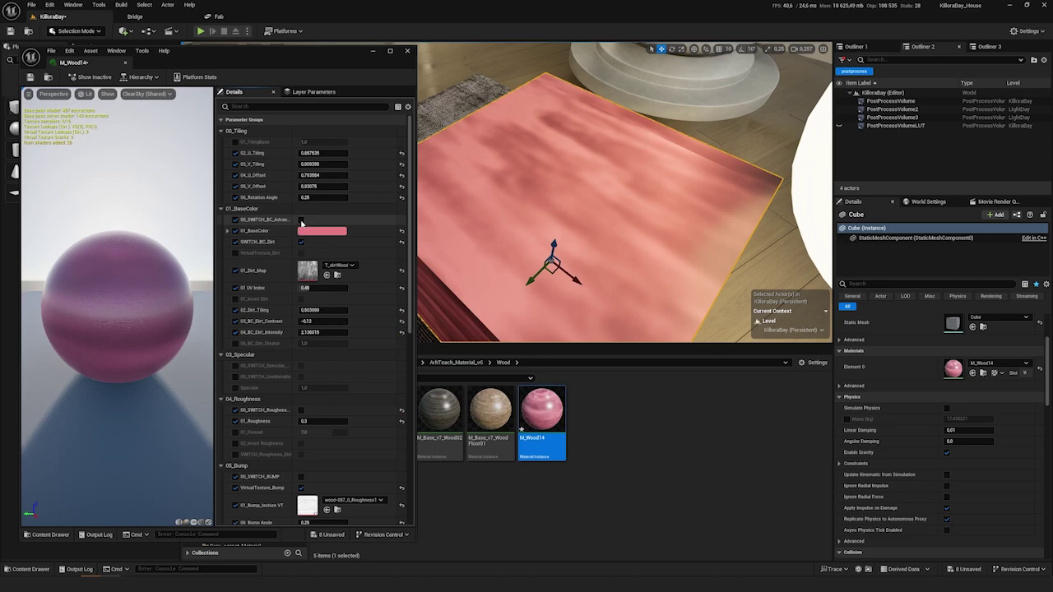
- Re-enable the advanced base colour switch and compare the wood textures with VirtualTexture_BC off and on
click(301, 219)
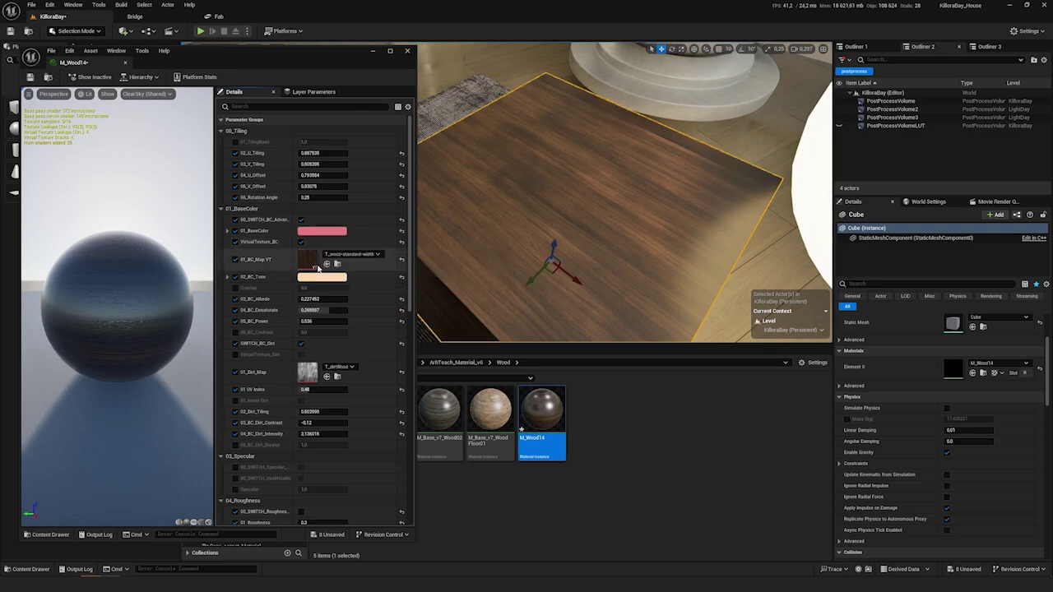
click(301, 242)
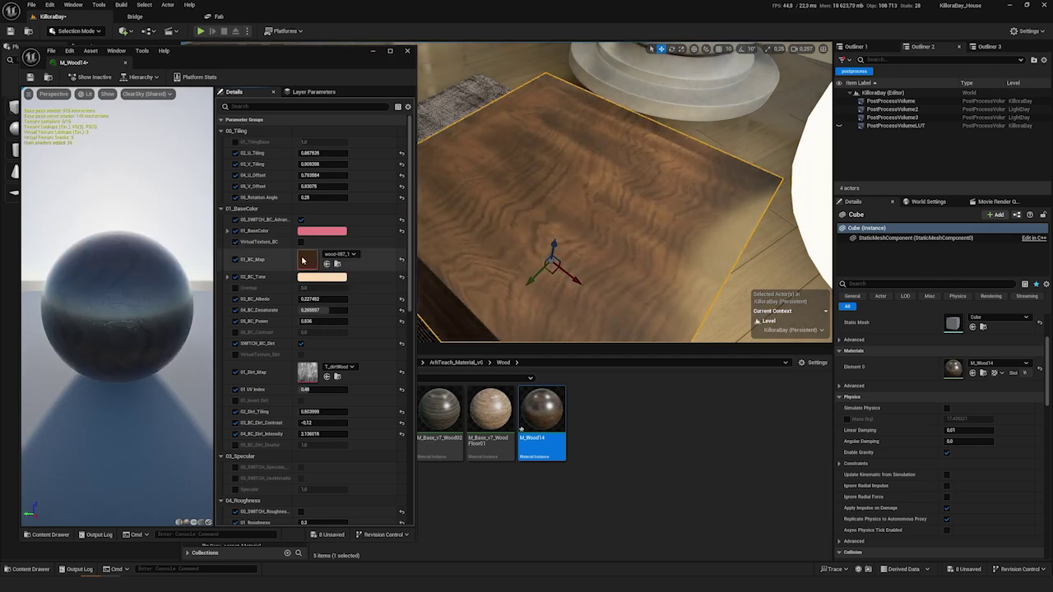
click(301, 242)
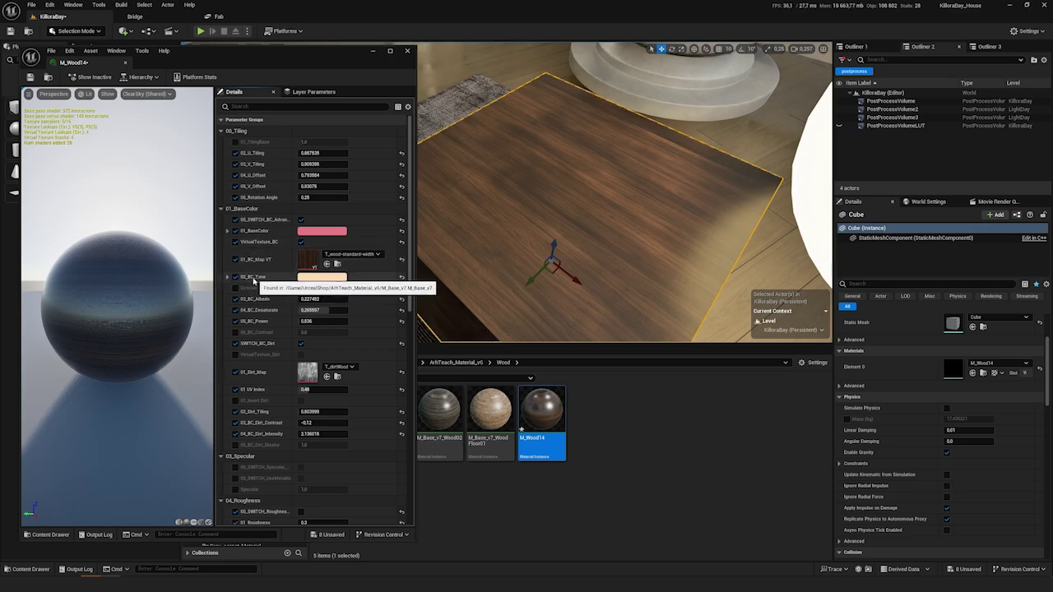
- Try a bright green 02_BC_Tone on the wood and discard the colour change
click(321, 278)
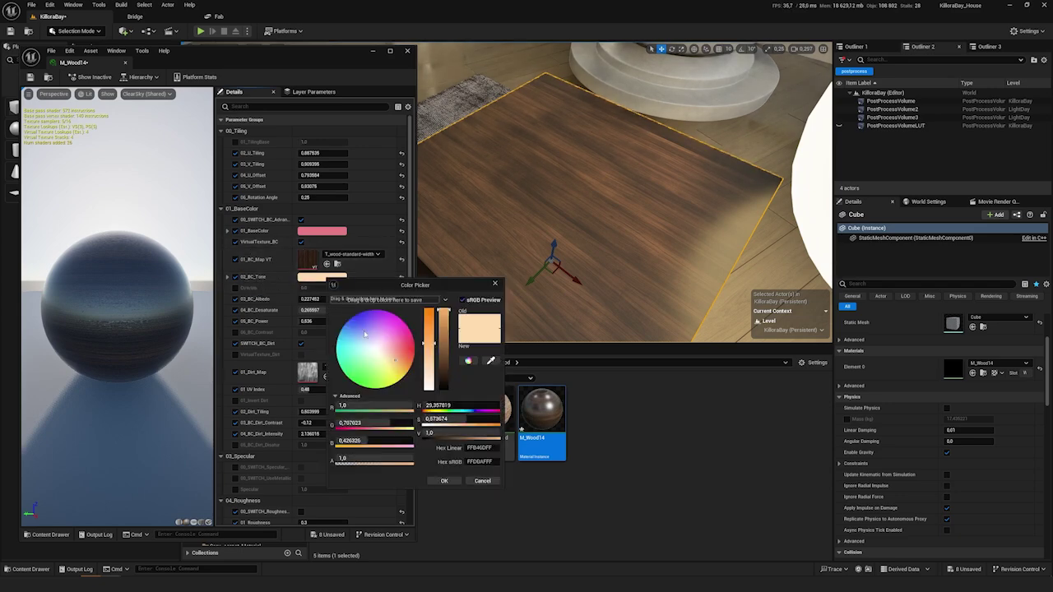
drag(365, 334, 375, 386)
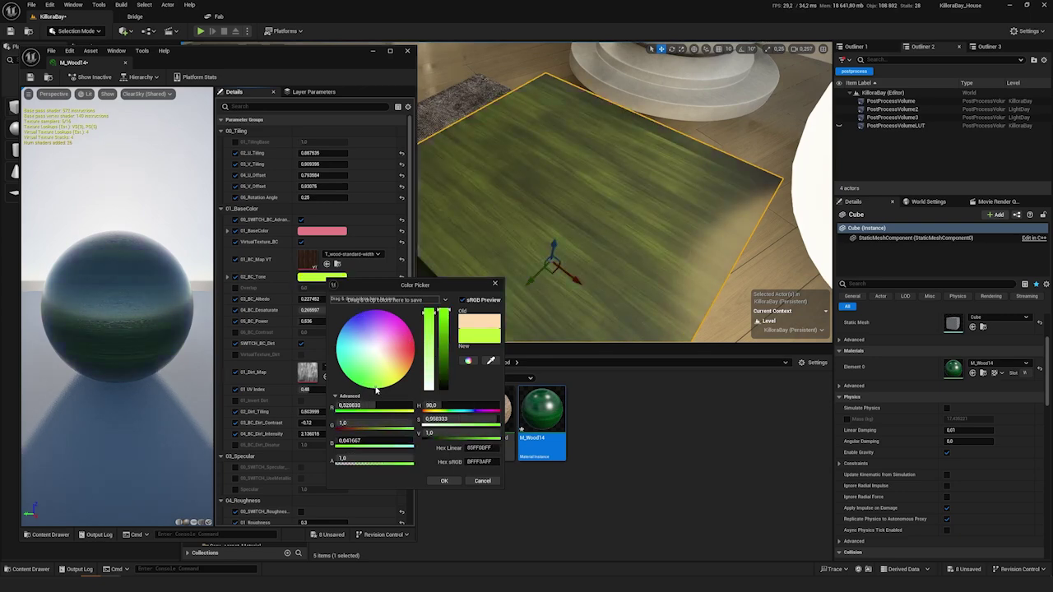
click(483, 482)
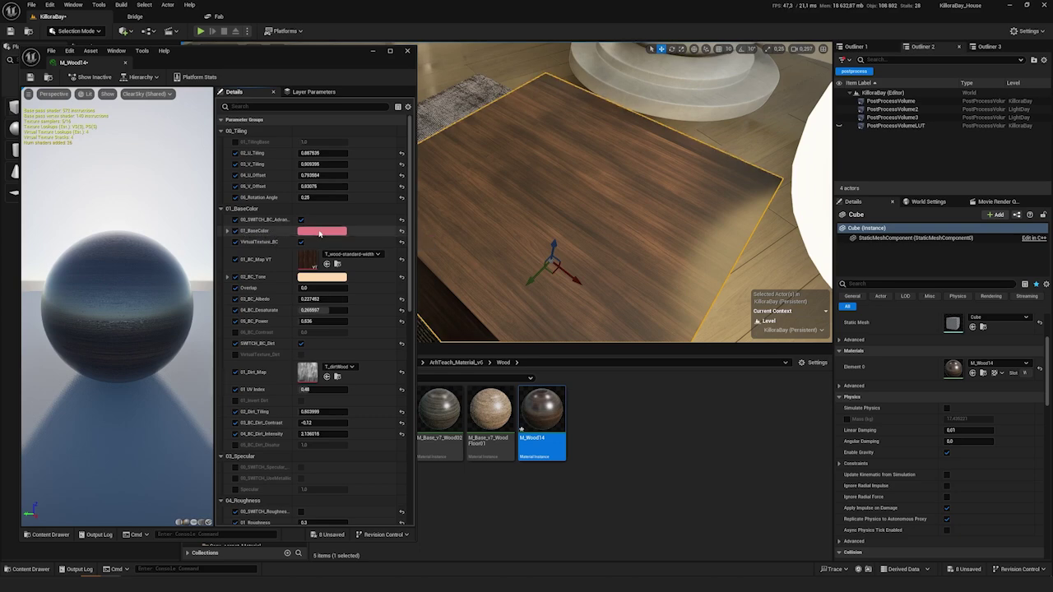
- Enable the Overlap parameter, try it at 1.0 to show the full base colour, and set it to about 0.38
drag(306, 288, 347, 288)
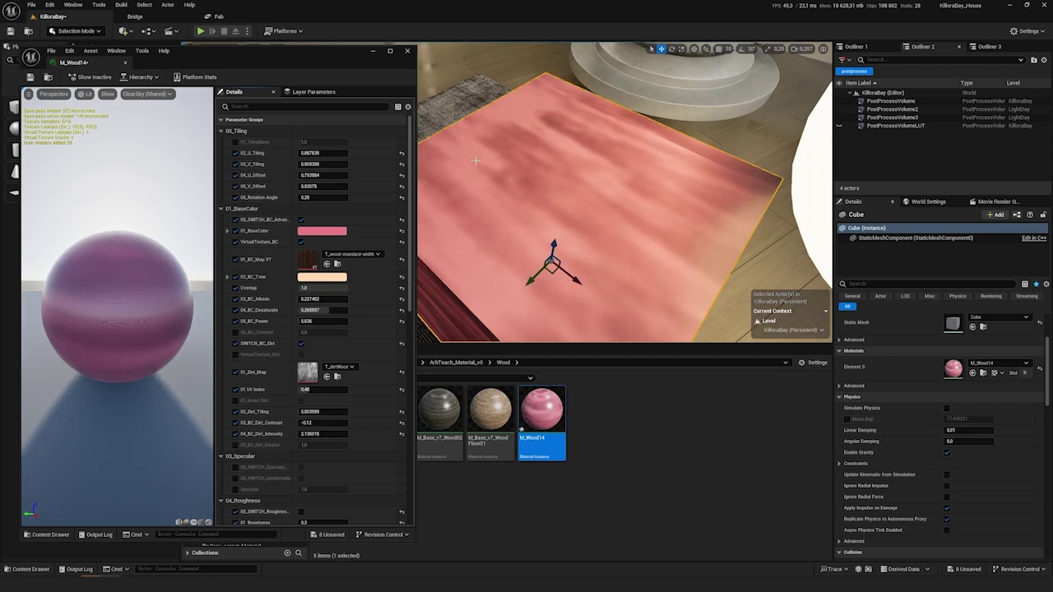
drag(346, 288, 314, 288)
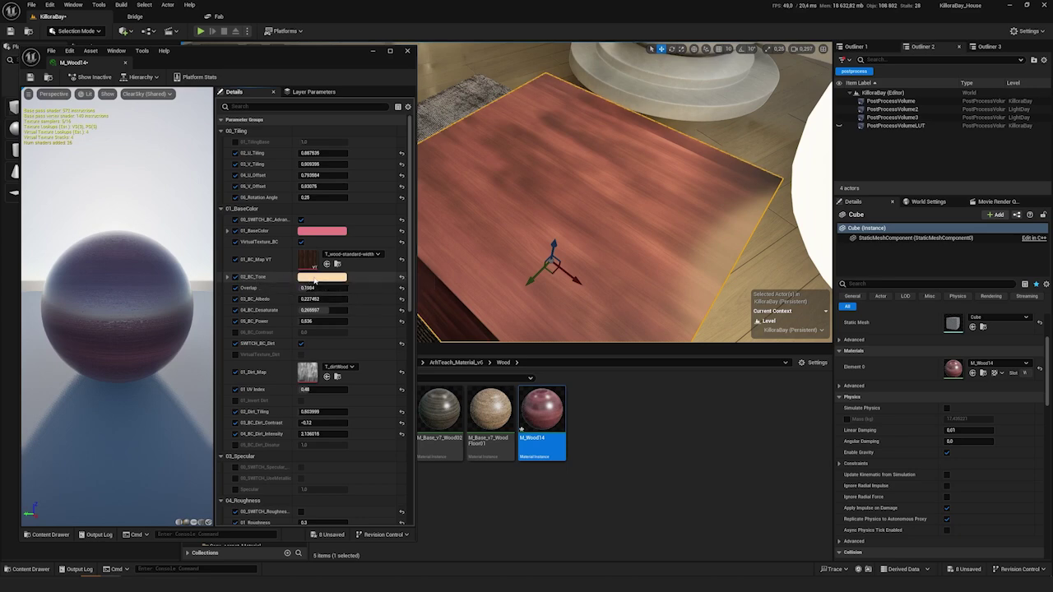
drag(317, 288, 298, 301)
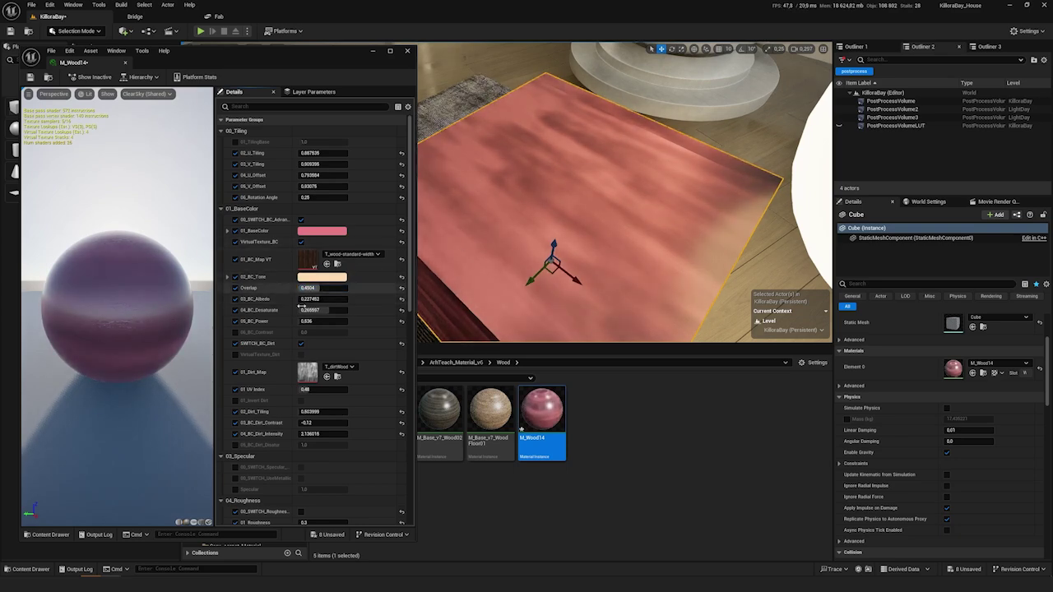
drag(321, 288, 321, 287)
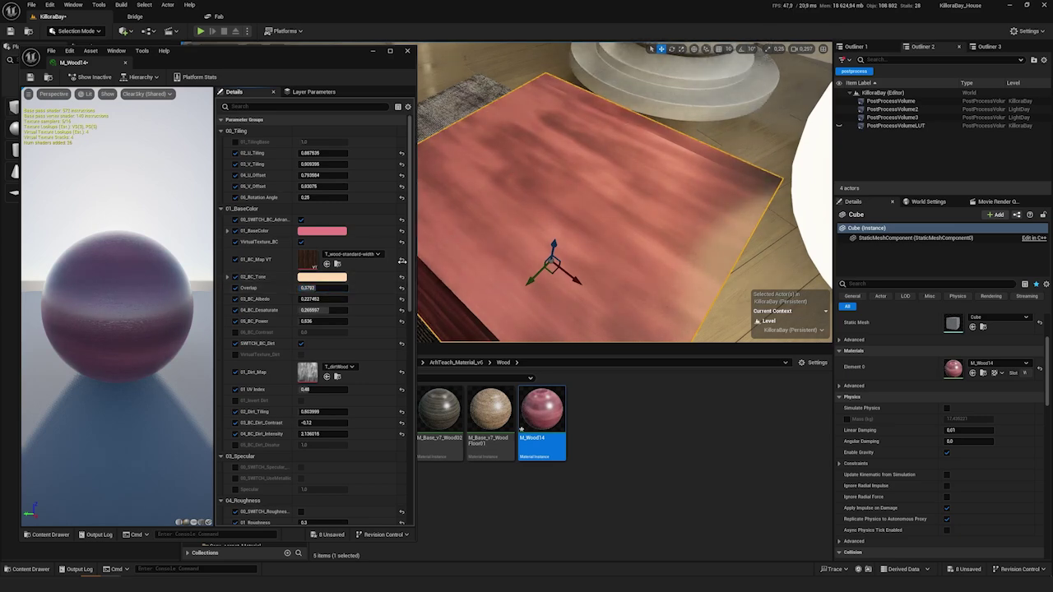
- Set the 02_BC_Tone colour of M_Wood14 to pure white, hex FFFFFFFF
click(321, 277)
drag(429, 367, 429, 396)
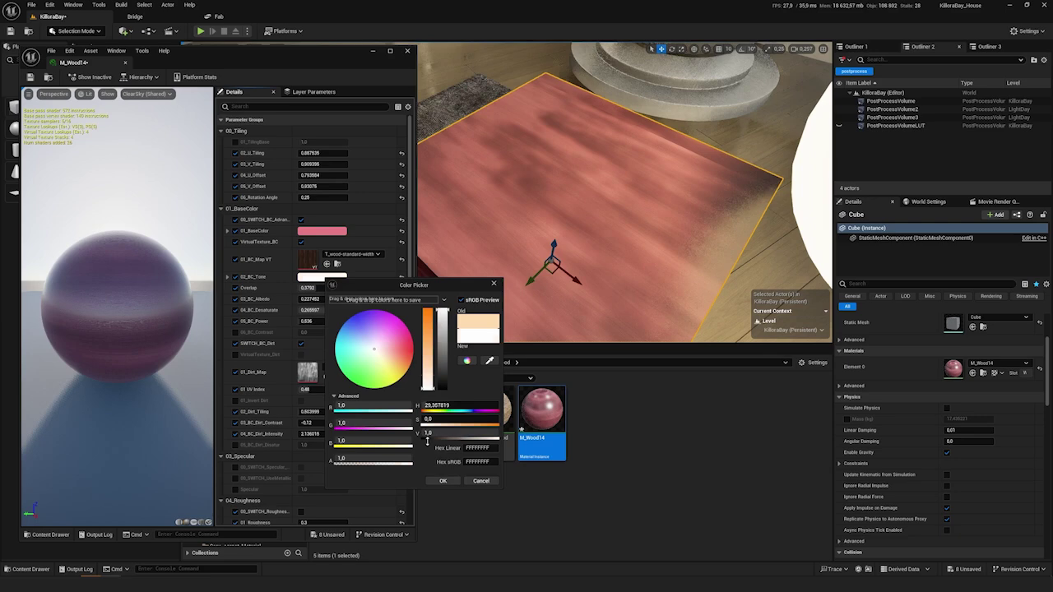
click(443, 481)
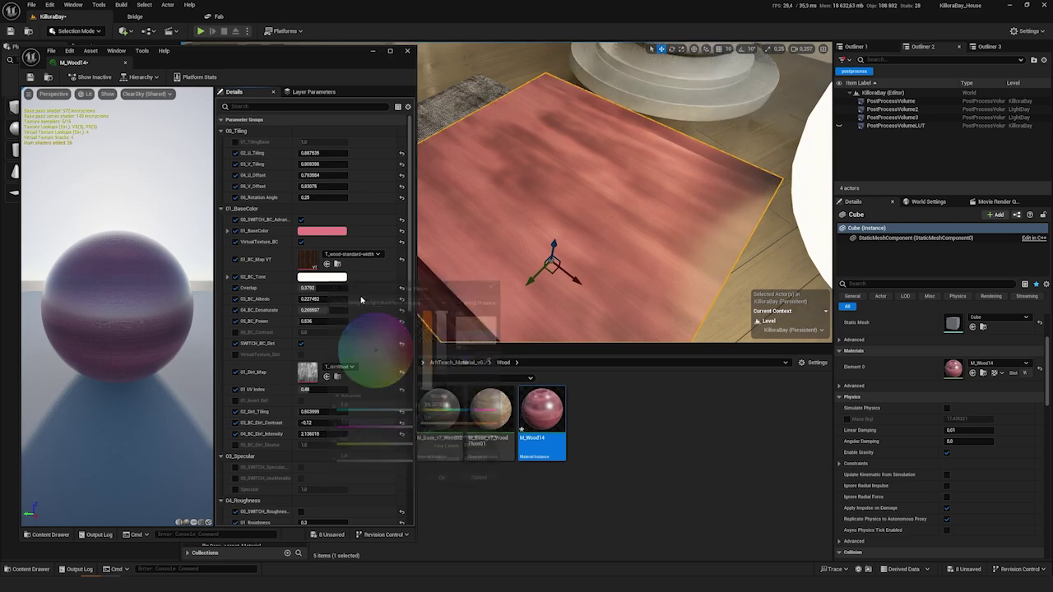
- Change the 01_BaseColor of M_Wood14 from pink to a darker, muted brown
click(329, 235)
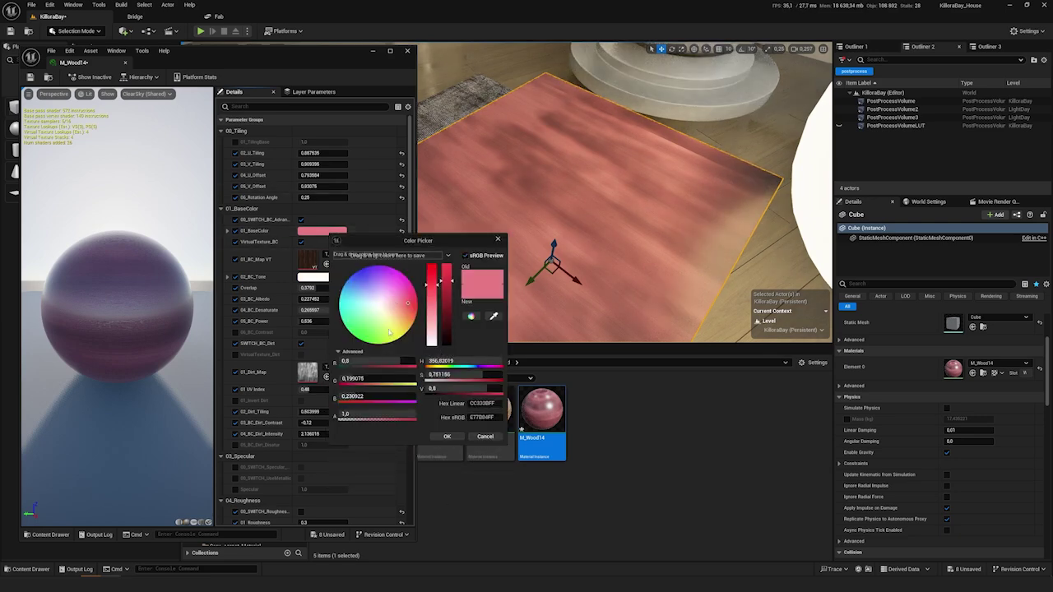
mouse_move(389, 332)
mouse_down()
mouse_move(370, 333)
mouse_move(402, 322)
mouse_up()
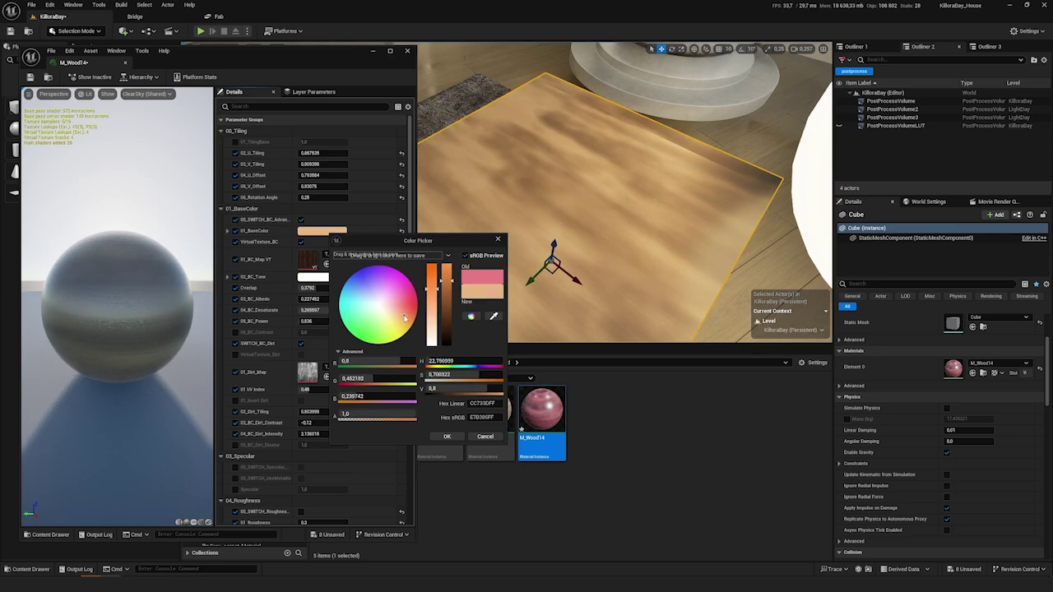
drag(451, 288, 452, 329)
drag(432, 287, 434, 291)
click(446, 436)
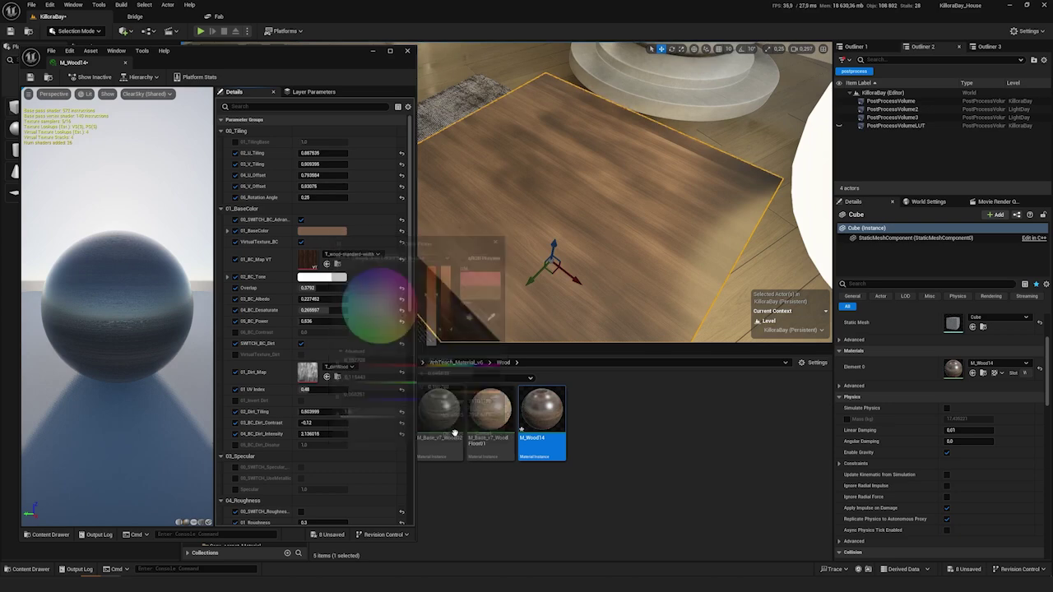
- Raise the Overlap amount, inspect the cube's top up close, and turn off SWITCH_BC_Dirt
drag(330, 289, 345, 290)
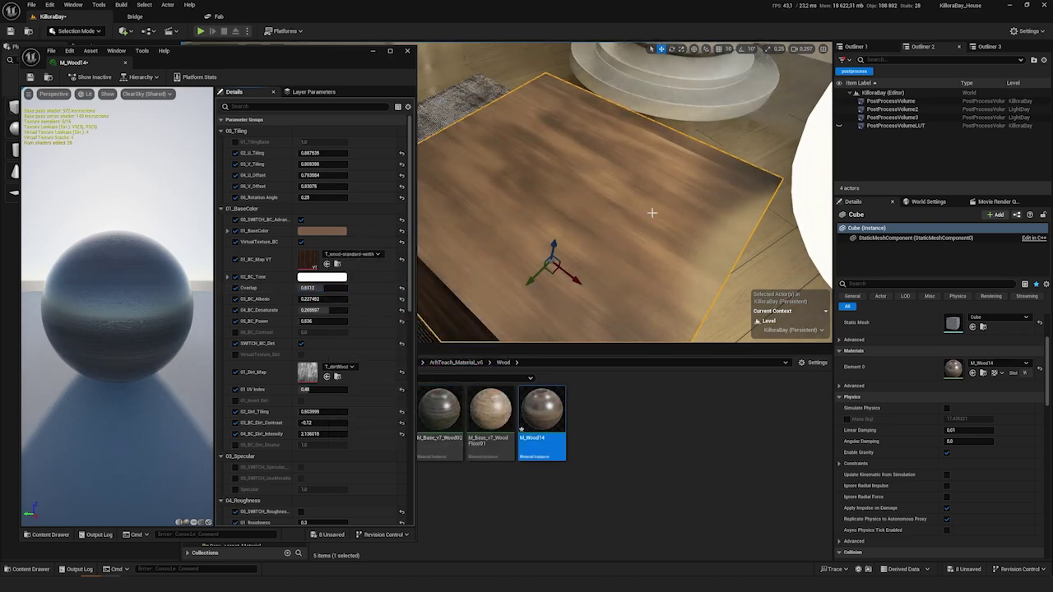
mouse_move(606, 198)
right_down()
mouse_move(591, 203)
mouse_move(612, 206)
mouse_move(605, 198)
right_up()
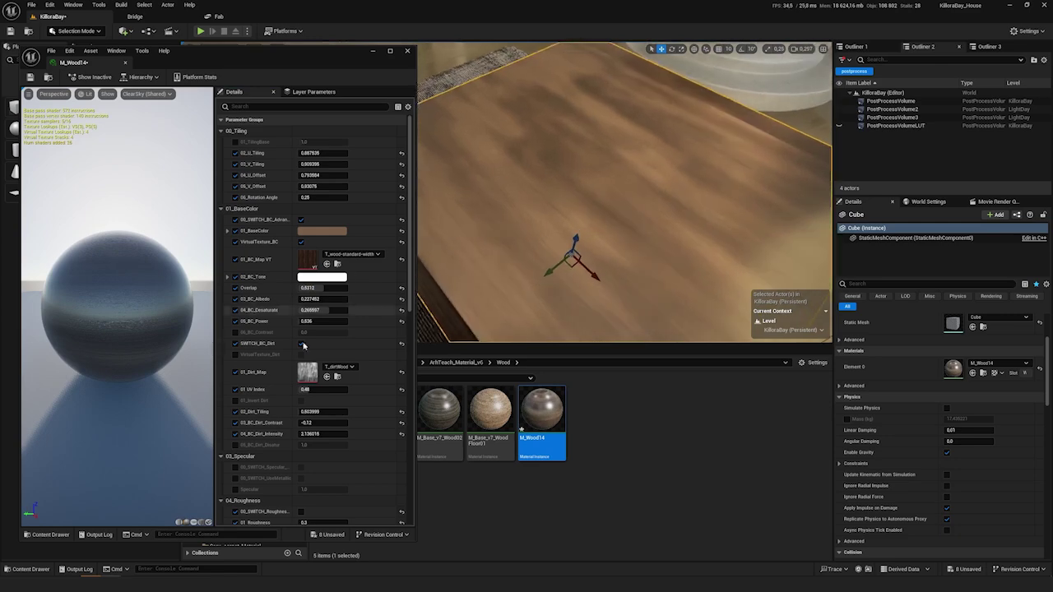
click(301, 343)
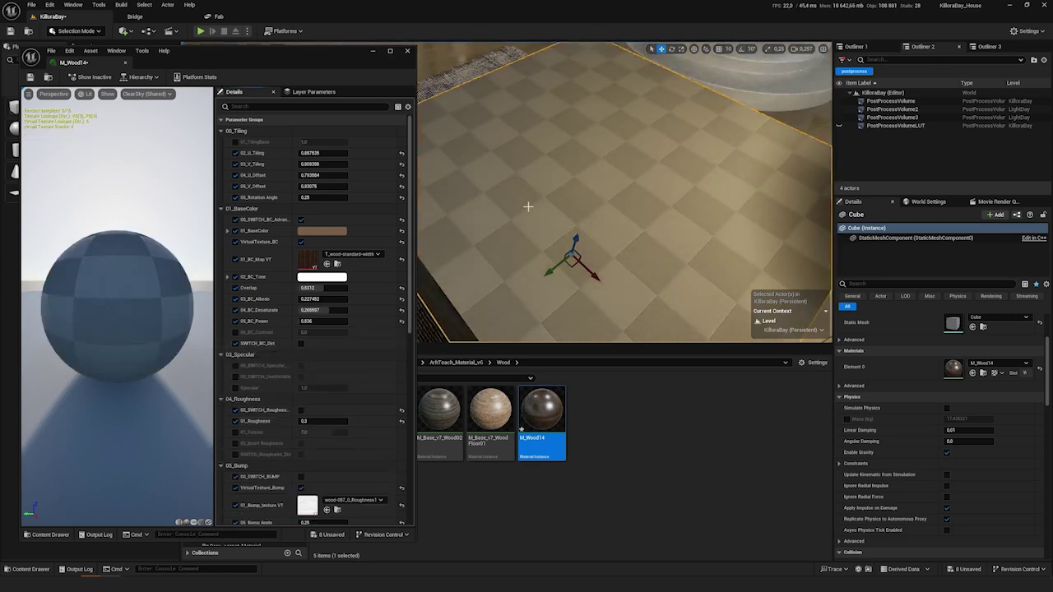
mouse_move(580, 184)
right_down()
mouse_move(568, 183)
mouse_move(576, 187)
right_up()
- Lower Overlap to compare the wood grain, set it to about 0.48, and inspect the cube's top from several angles
drag(322, 288, 300, 288)
right_drag(576, 187, 580, 247)
drag(315, 288, 322, 288)
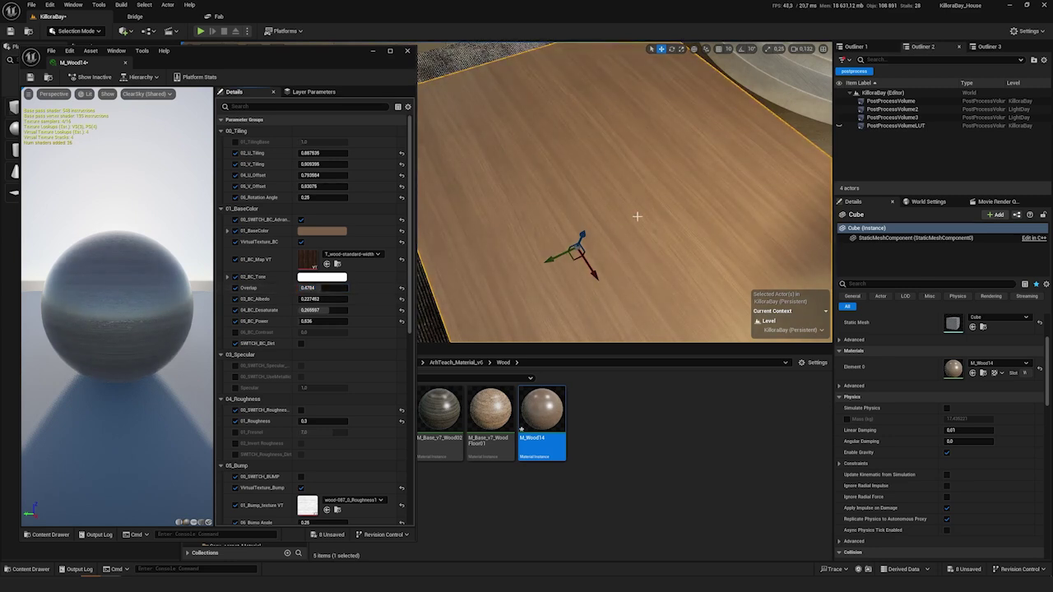
right_drag(636, 216, 627, 207)
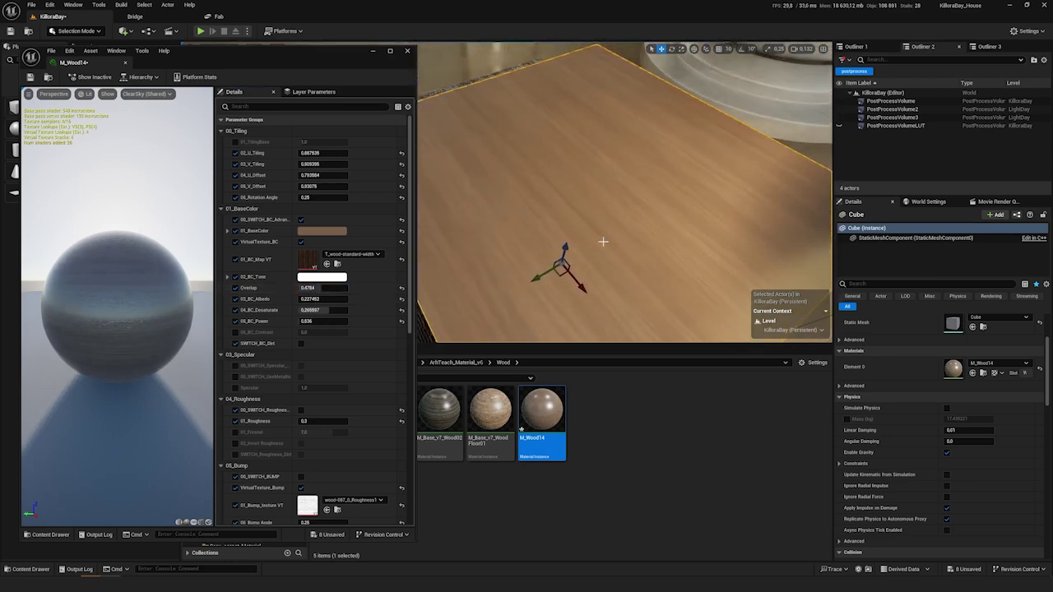
mouse_move(591, 239)
right_down()
mouse_move(592, 185)
mouse_move(593, 243)
right_up()
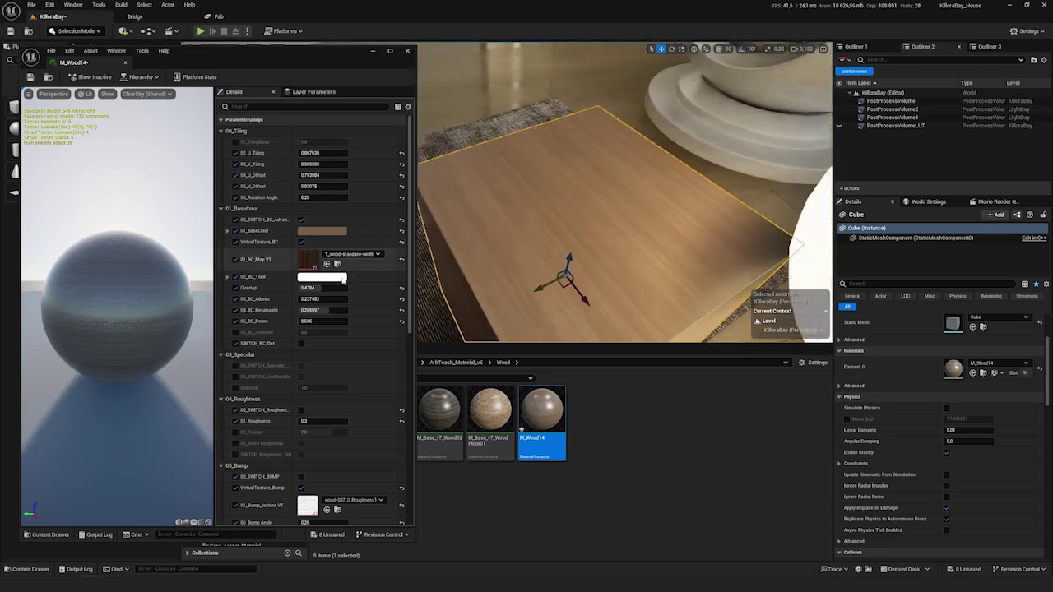
- Set M_Wood14's Overlap to 0, BC_Albedo to about 0.344, BC_Desaturate to 0 and BC_Power to about 0.65, and try adjusting BC_Contrast
drag(317, 288, 305, 310)
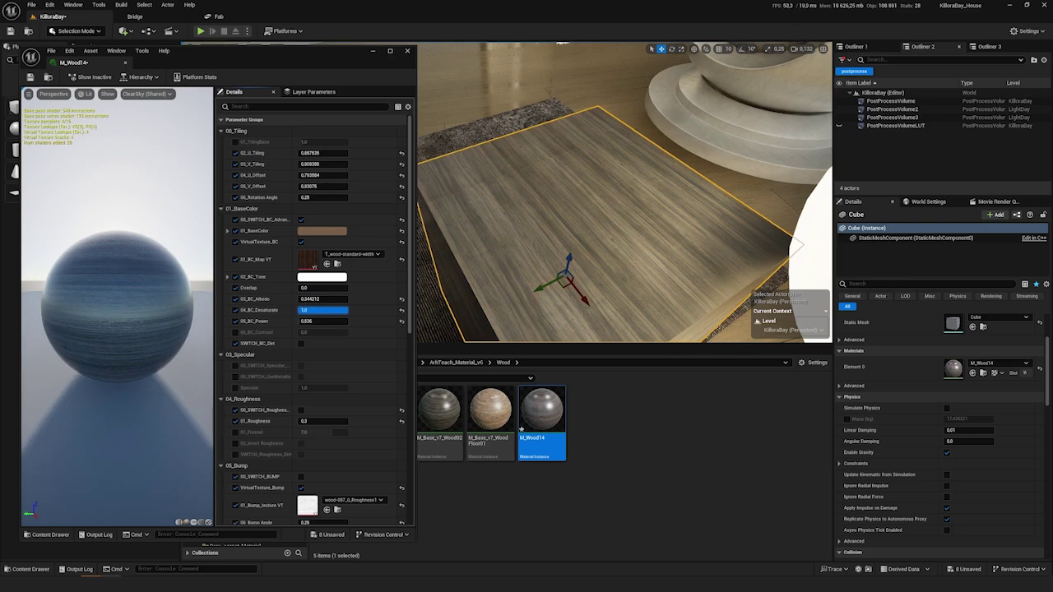
mouse_move(315, 314)
mouse_down()
mouse_move(341, 309)
mouse_move(304, 310)
mouse_up()
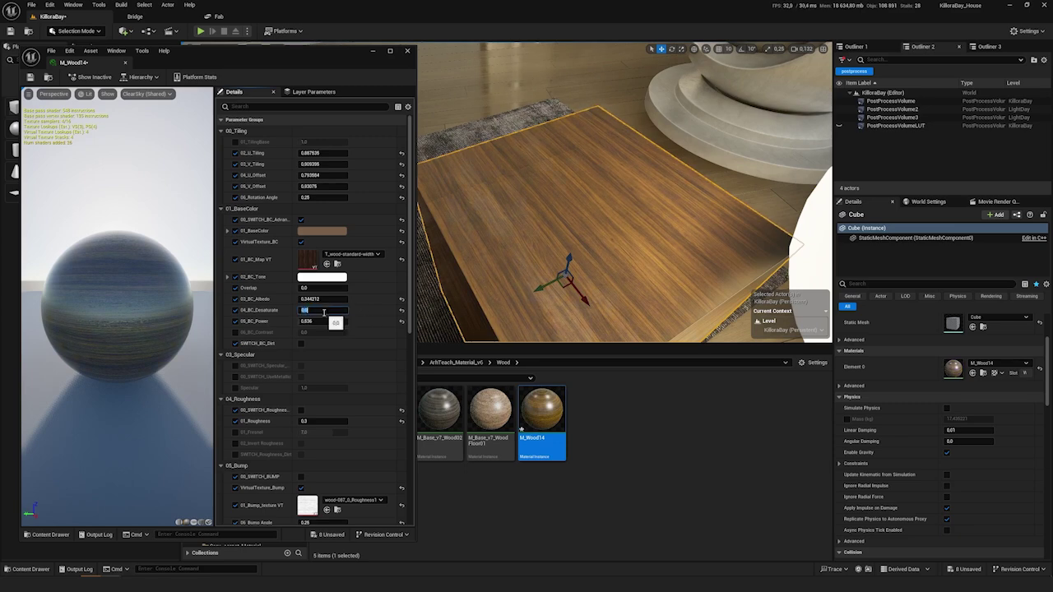
mouse_move(324, 320)
mouse_down()
mouse_move(346, 321)
mouse_move(308, 321)
mouse_move(351, 321)
mouse_move(317, 322)
mouse_up()
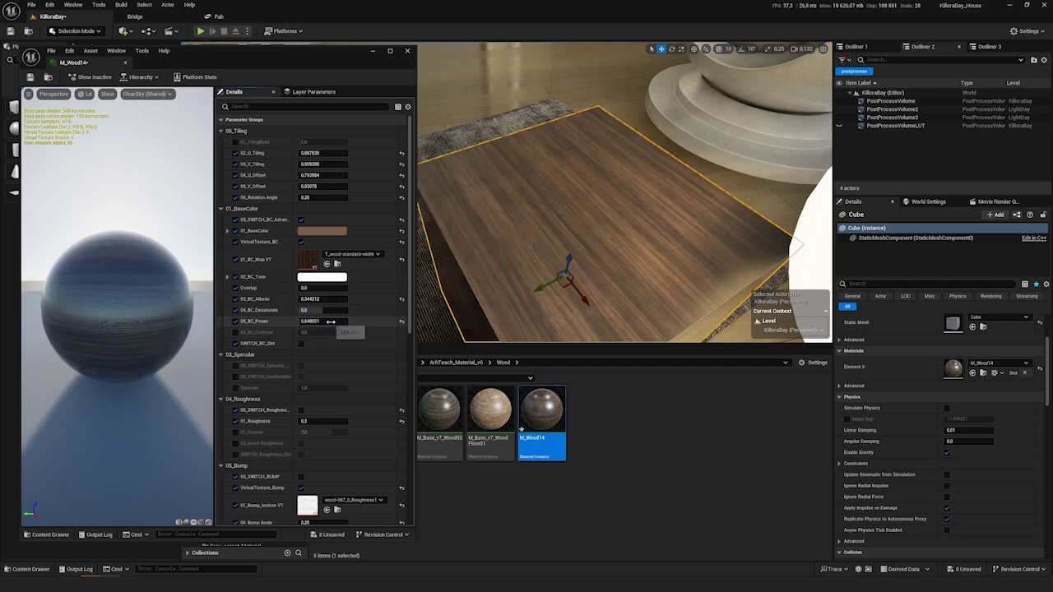
click(235, 332)
mouse_move(323, 332)
mouse_down()
mouse_move(336, 332)
mouse_move(324, 332)
mouse_up()
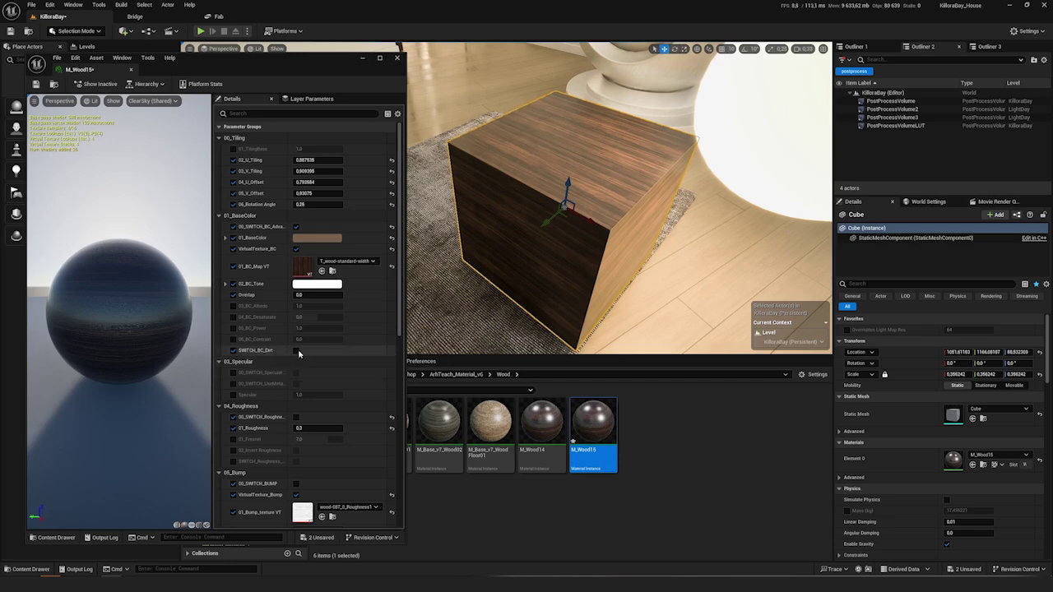
- Turn on SWITCH_BC_Dirt for M_Wood15 and raise Overlap to about 0.95 to reveal the dirt on the cube's top
click(296, 351)
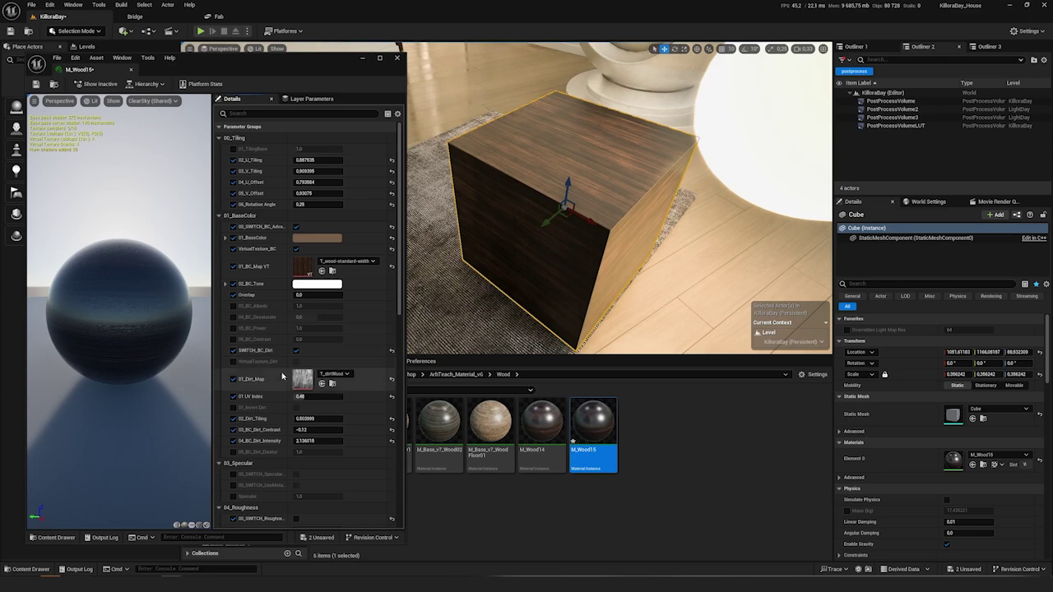
right_drag(526, 238, 510, 264)
right_drag(534, 206, 582, 186)
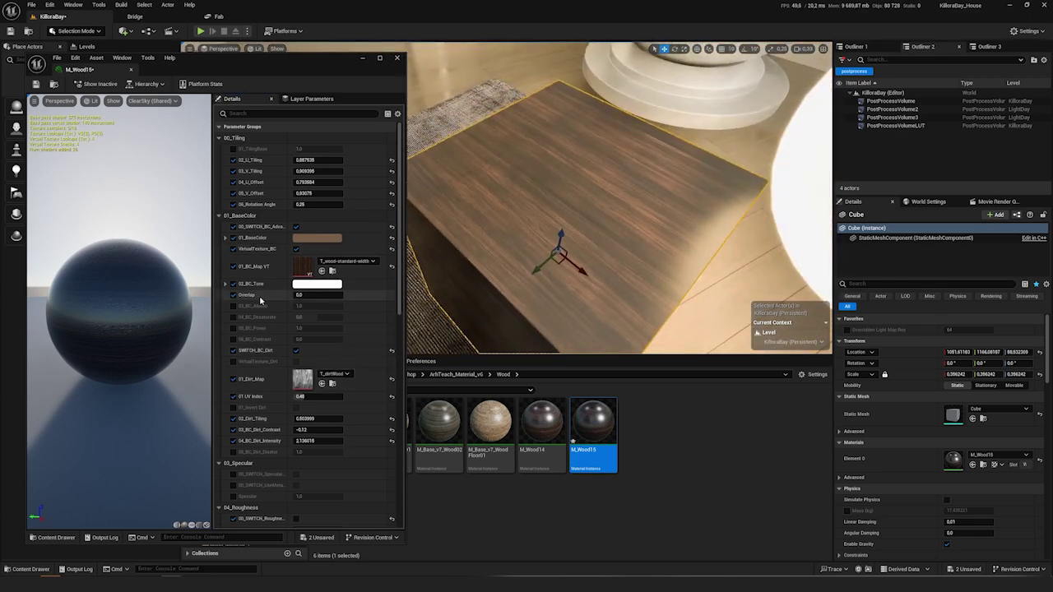
mouse_move(322, 296)
mouse_down()
mouse_move(352, 296)
mouse_move(338, 295)
mouse_up()
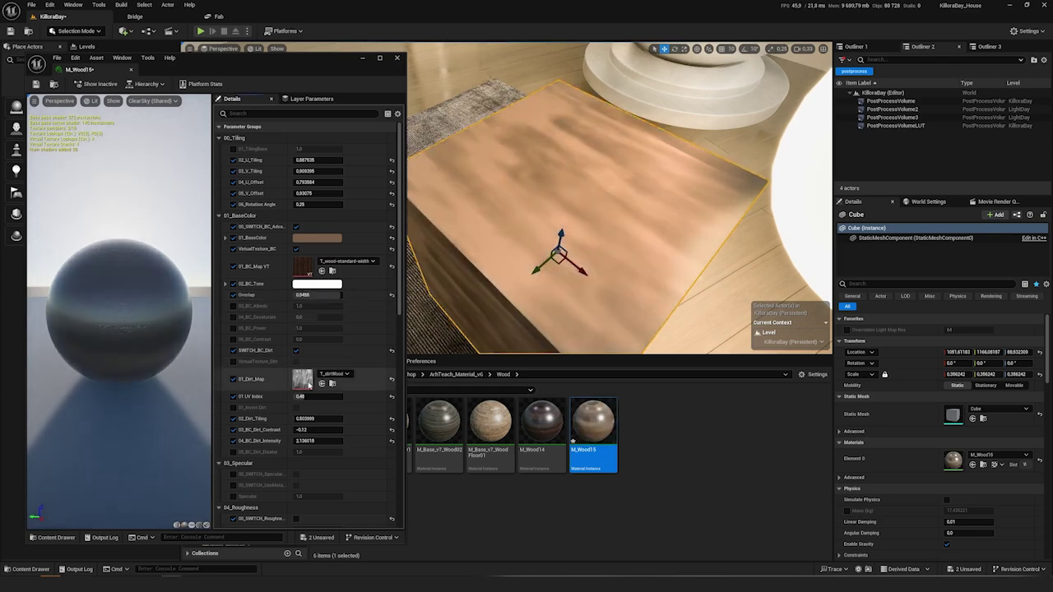
- Replace the 01_Dirt_Map texture of M_Wood15 with T_ds_leather_B
click(349, 374)
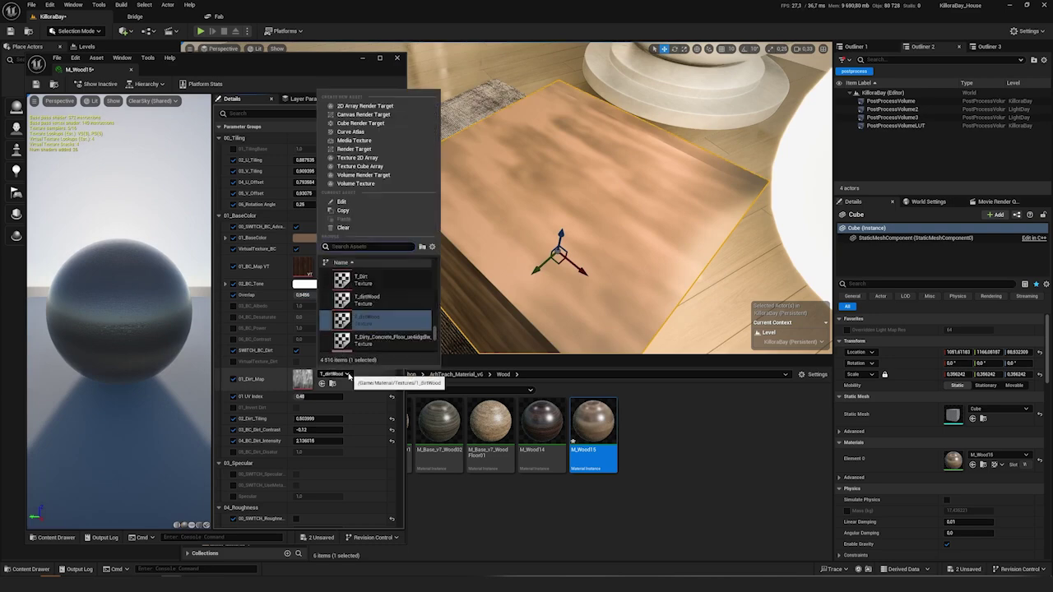
scroll(378, 326, down, 5)
scroll(379, 327, down, 2)
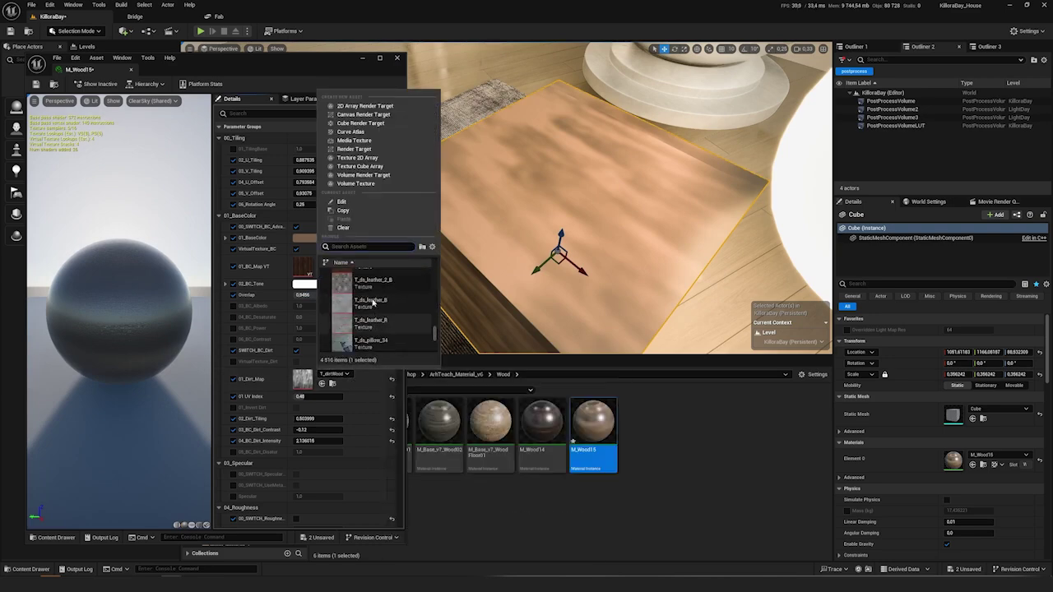
click(376, 308)
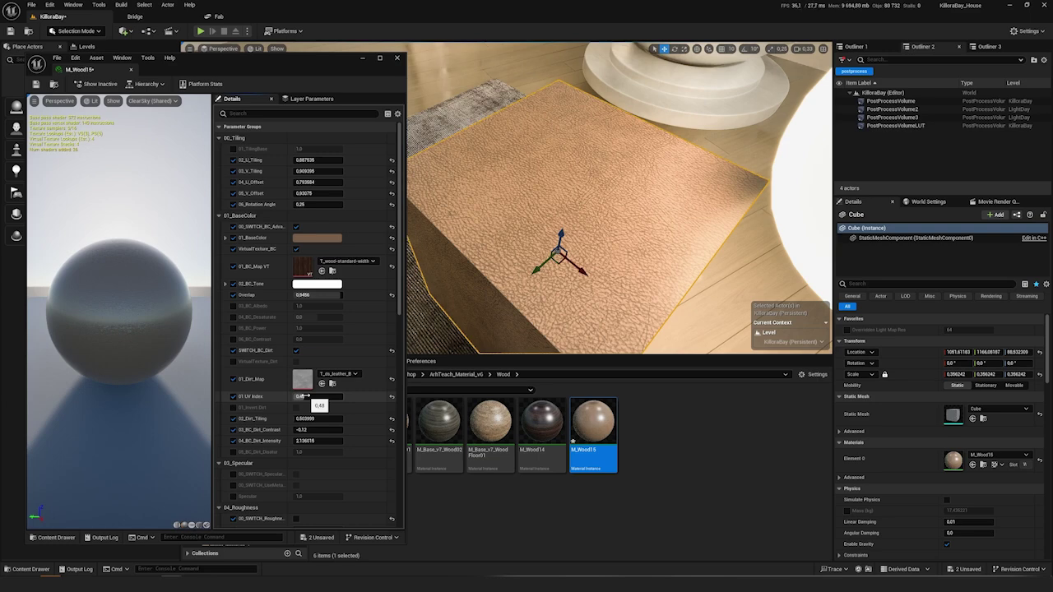
- Lower the dirt's 01 UV Index to about 0.05 and compare 01_Invert Dirt on and off, leaving it off
drag(304, 396, 331, 397)
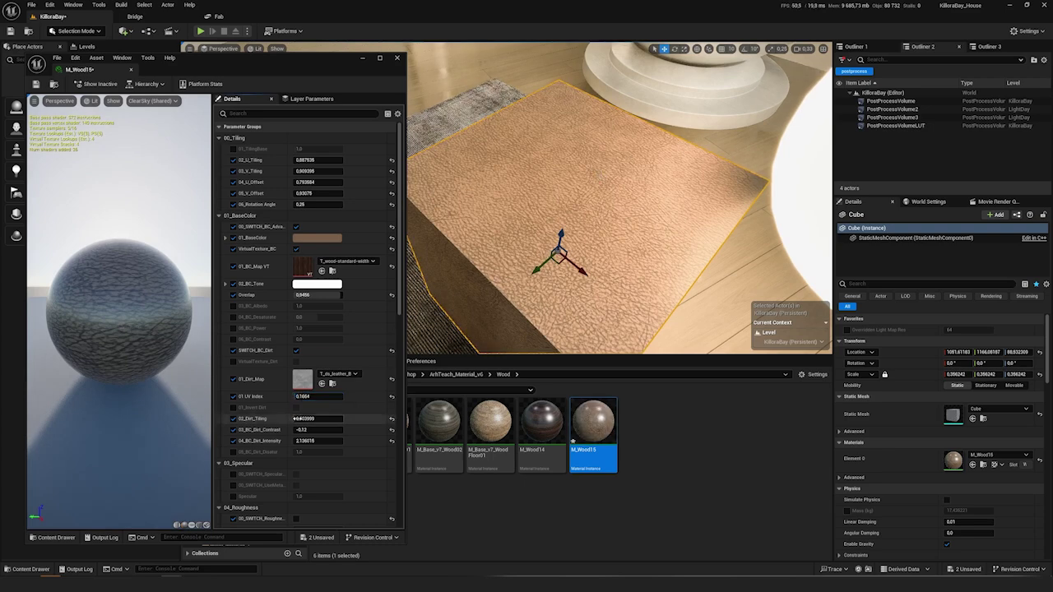
drag(298, 397, 292, 398)
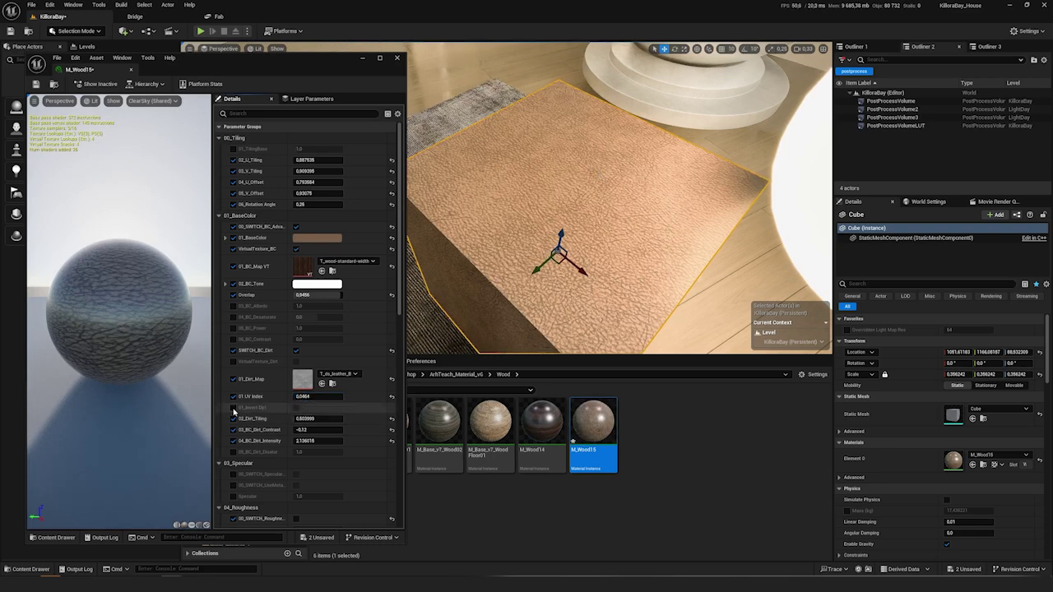
click(297, 408)
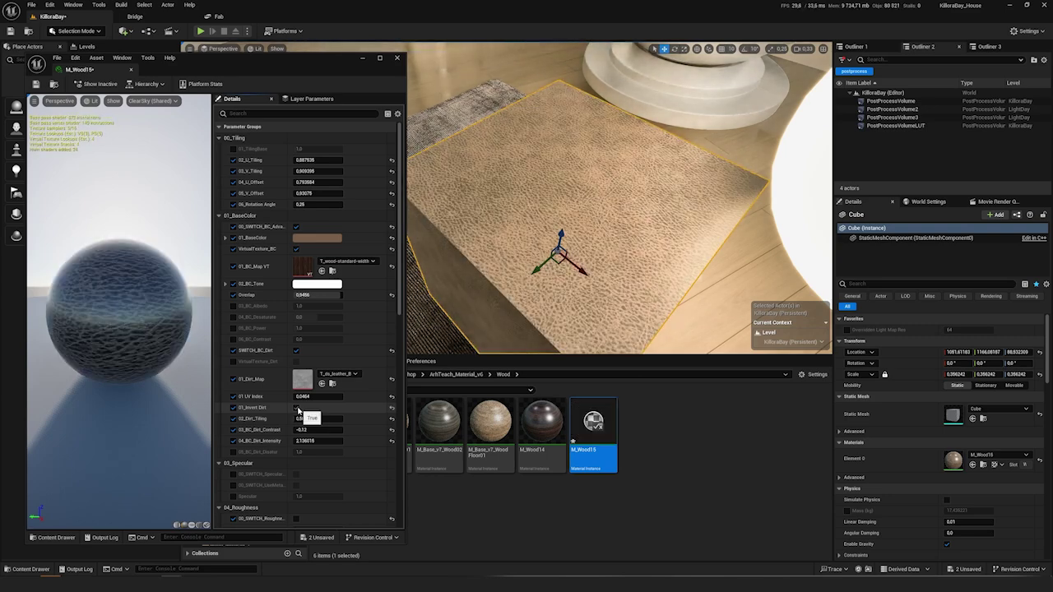
click(297, 408)
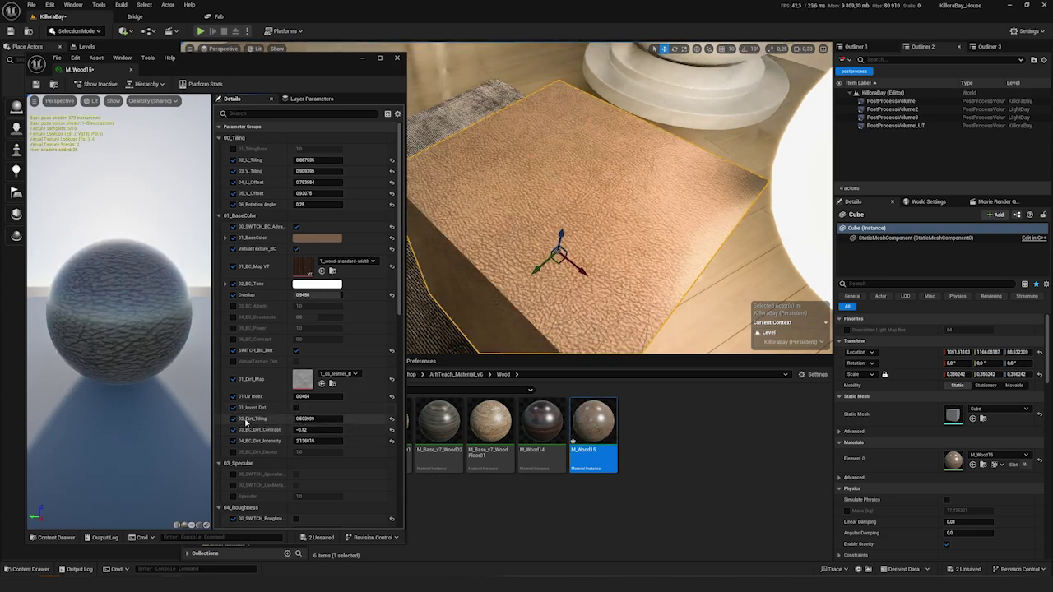
- Set the dirt tiling to 0.816, contrast to about 0.1 and intensity to about 1.49, and turn off SWITCH_BC_Dirt
drag(315, 420, 309, 441)
click(317, 419)
text(0)
key(Return)
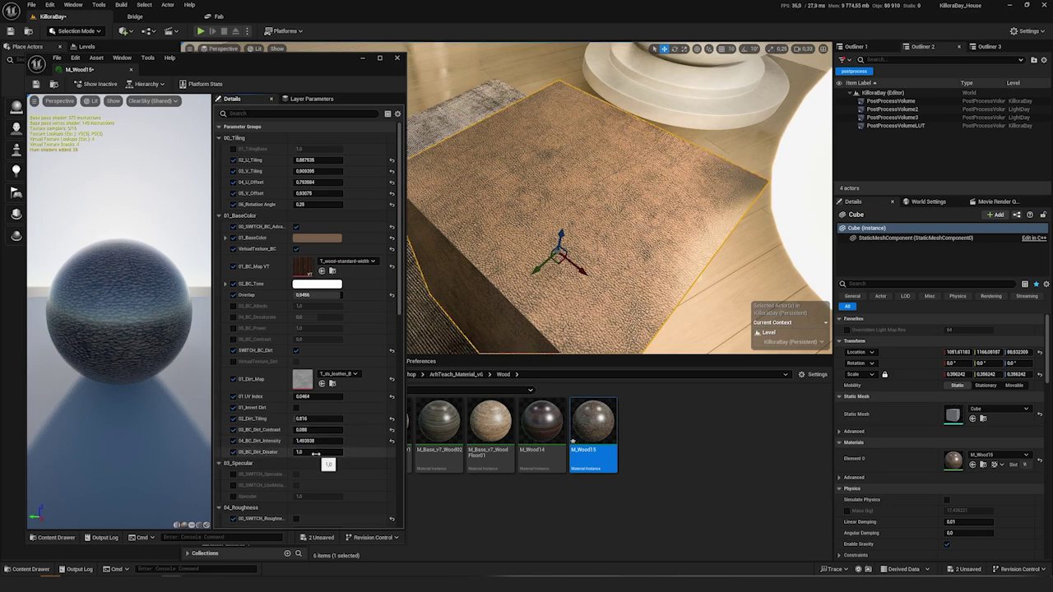
click(296, 351)
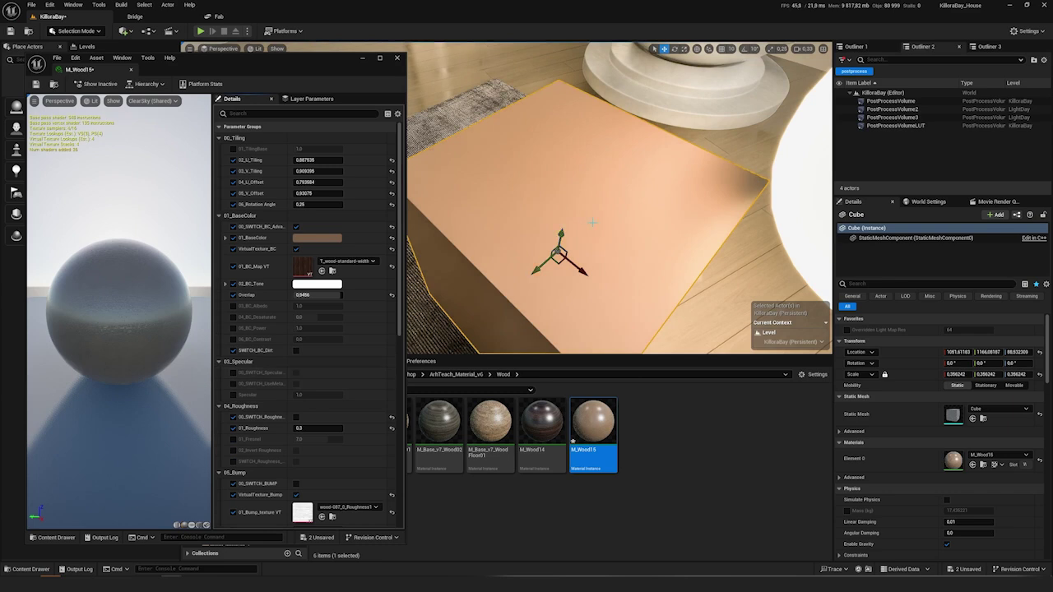
- Lower 01_Roughness to 0.004 and compare the cube's reflections with Specular at 0.464 and 0 before setting it to 1
alt+drag(555, 174, 699, 175)
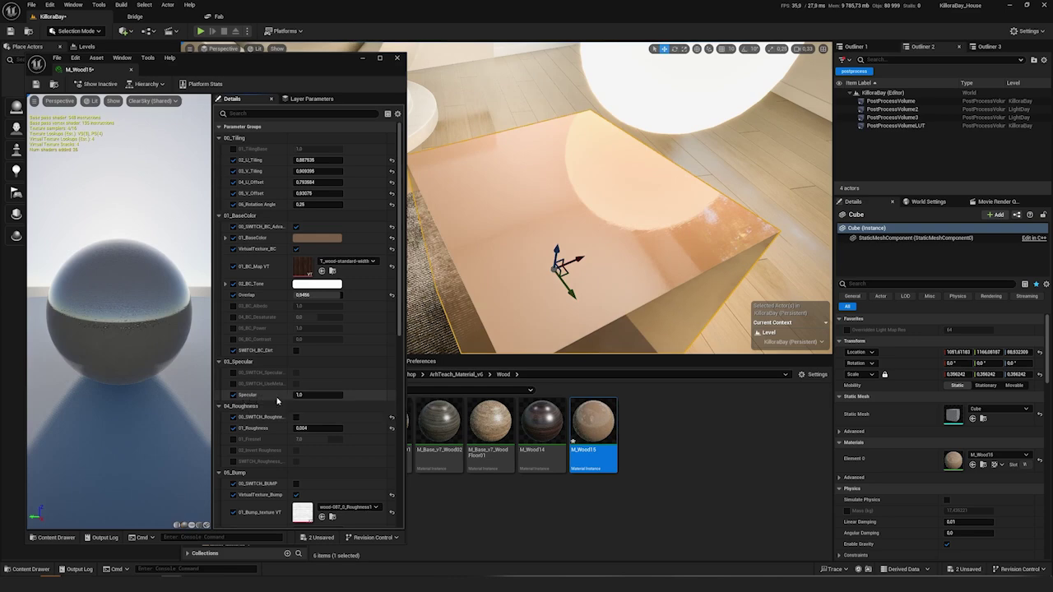
drag(315, 395, 313, 395)
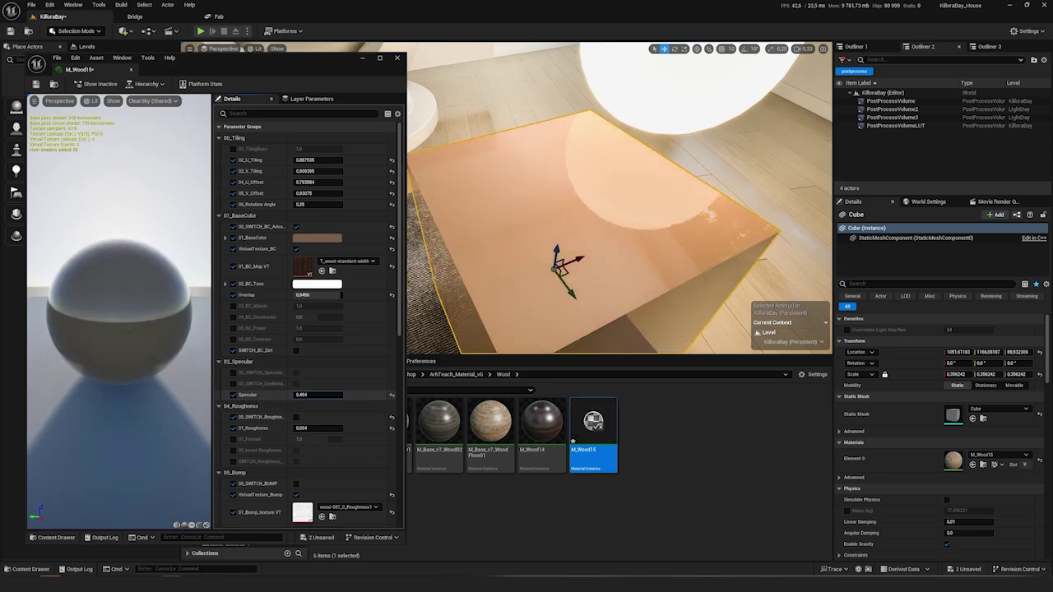
key(Return)
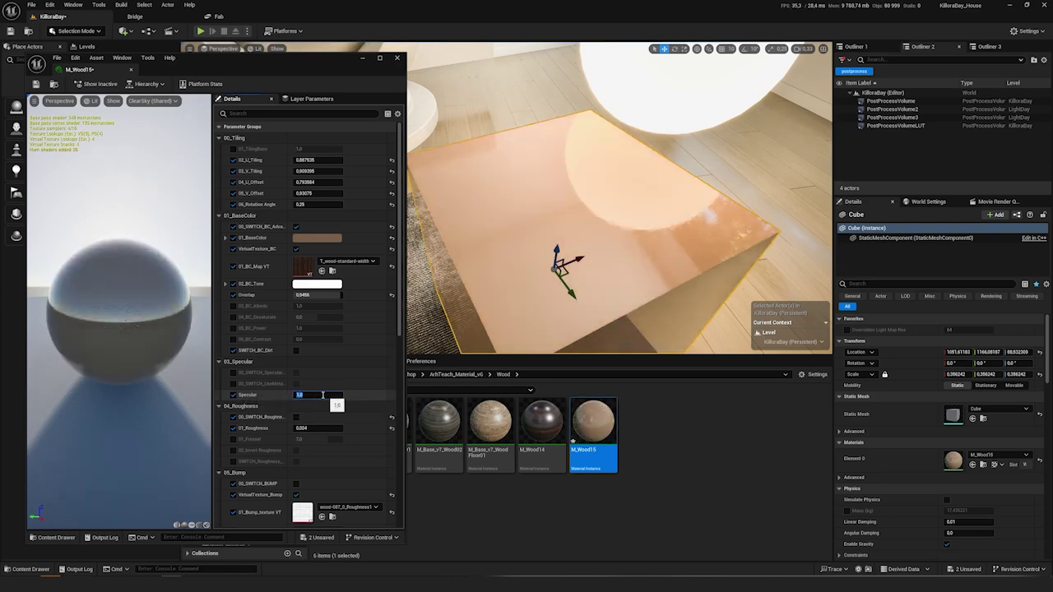
text(0)
key(Return)
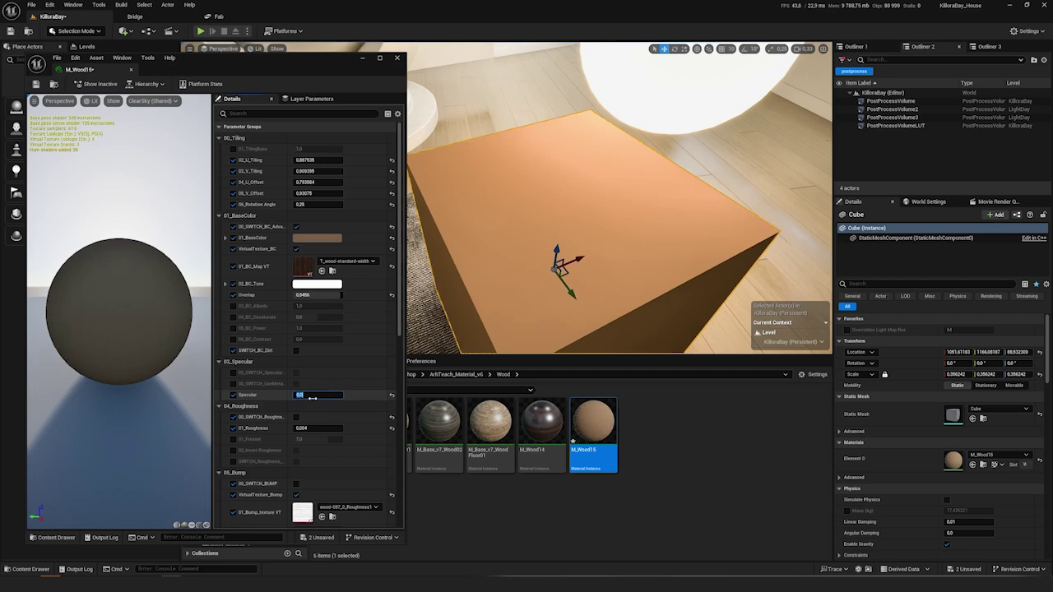
text(1)
key(Return)
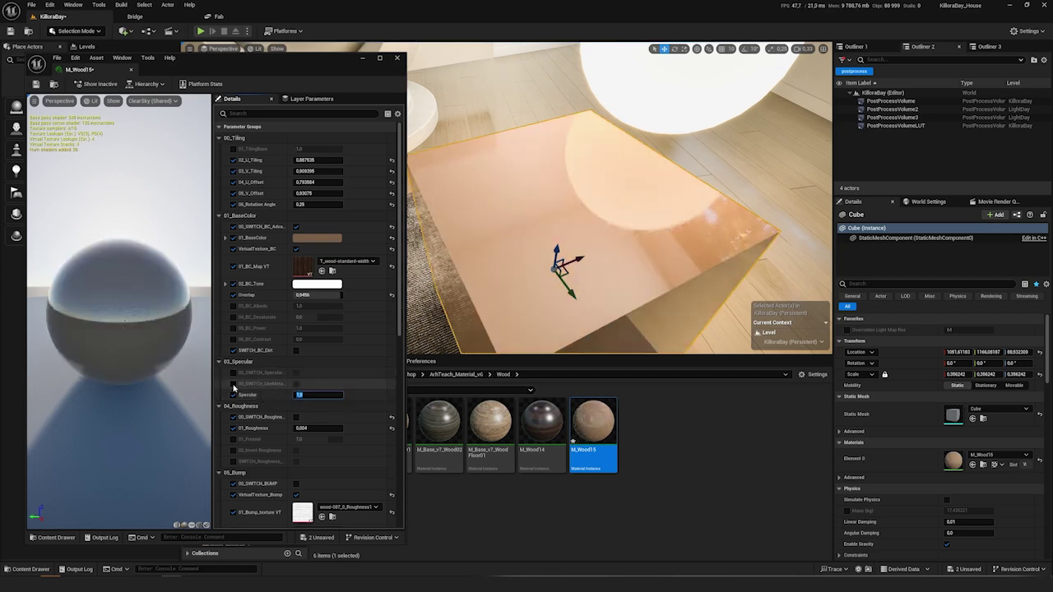
- Enable the 00_SWITCH_UseMetallic override, inspect the cube with the metallic option on, and turn the option off
click(233, 384)
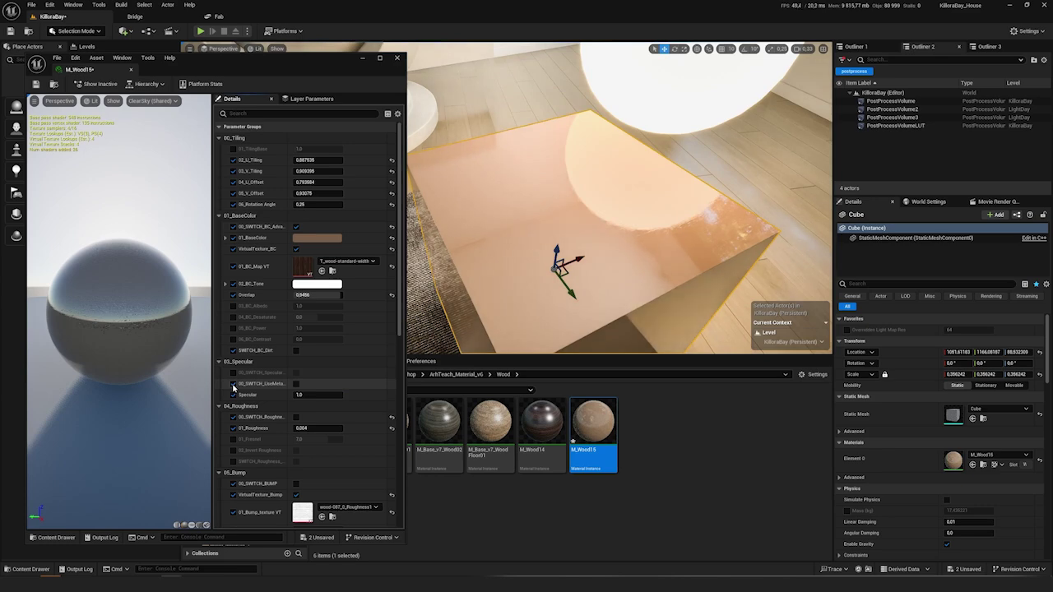
click(298, 387)
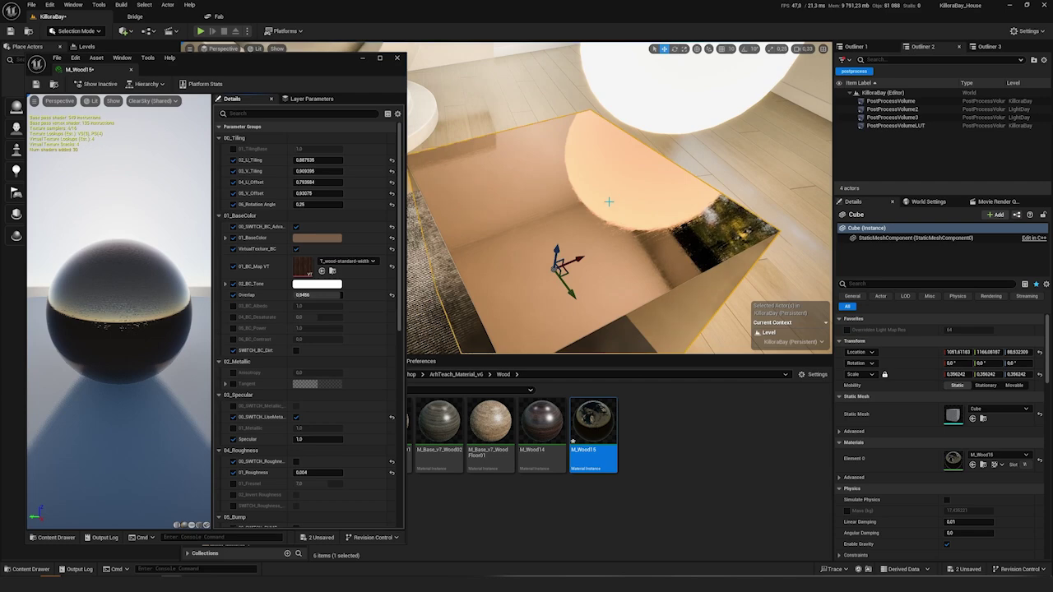
mouse_move(596, 207)
right_down()
mouse_move(613, 197)
mouse_move(590, 198)
right_up()
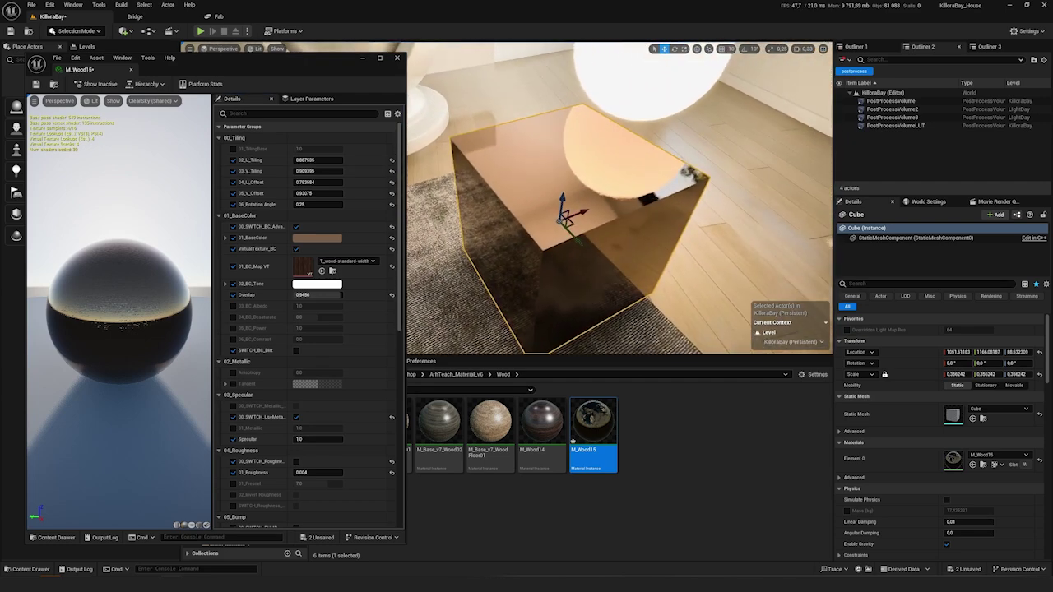
right_drag(510, 255, 515, 253)
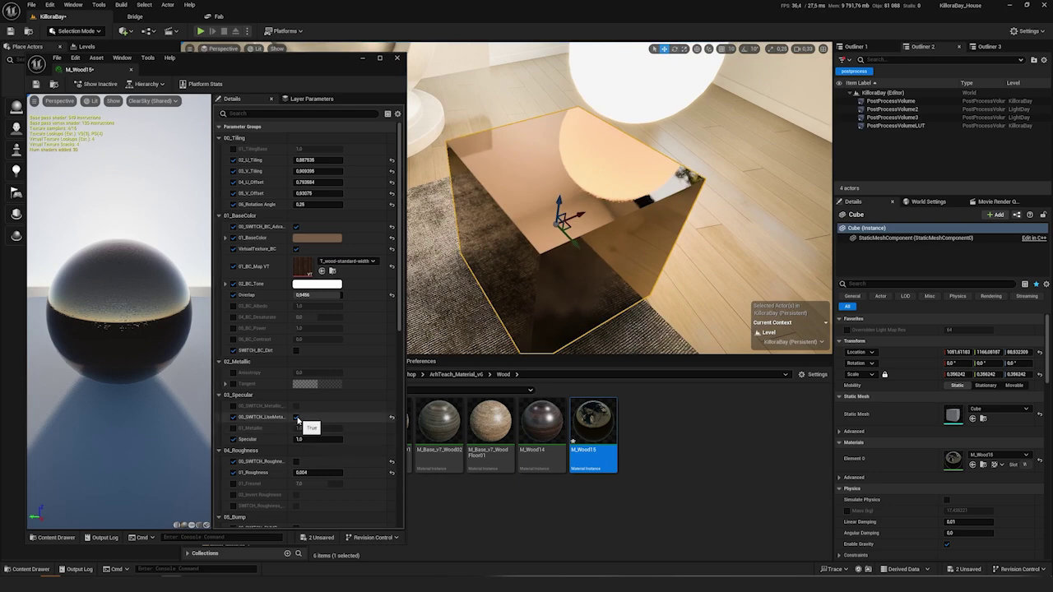
click(297, 417)
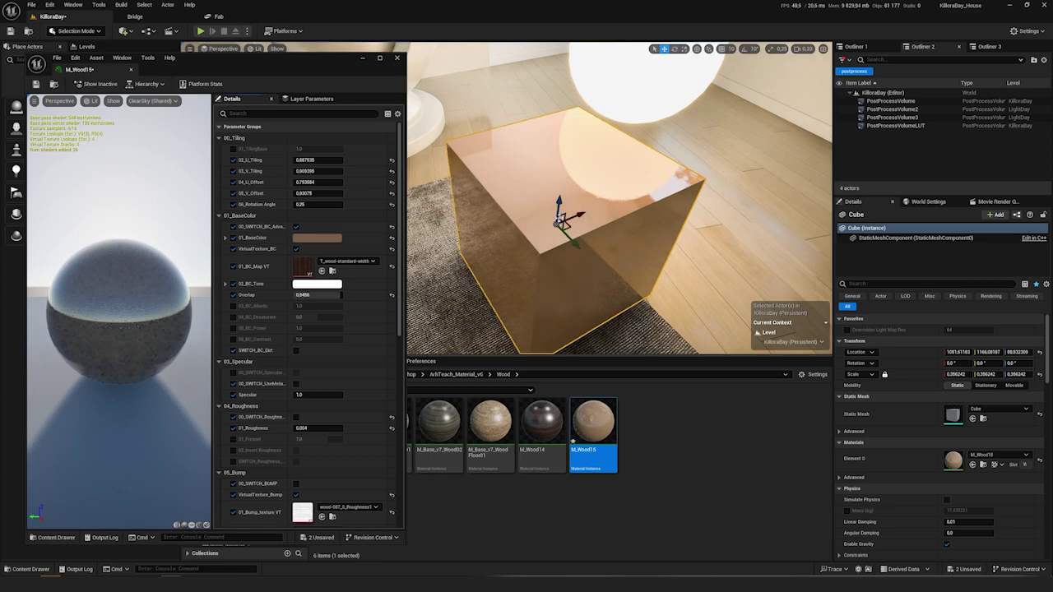
- Turn UseMetallic on again, compare the metallic cube with the nearby shader ball up close, and turn UseMetallic off
right_drag(564, 220, 560, 247)
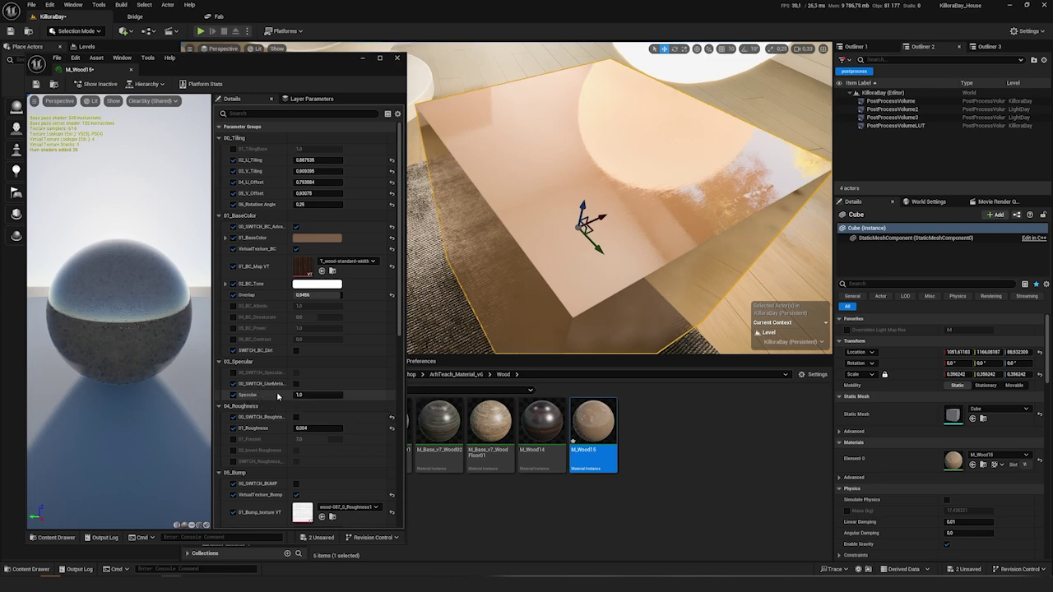
click(296, 383)
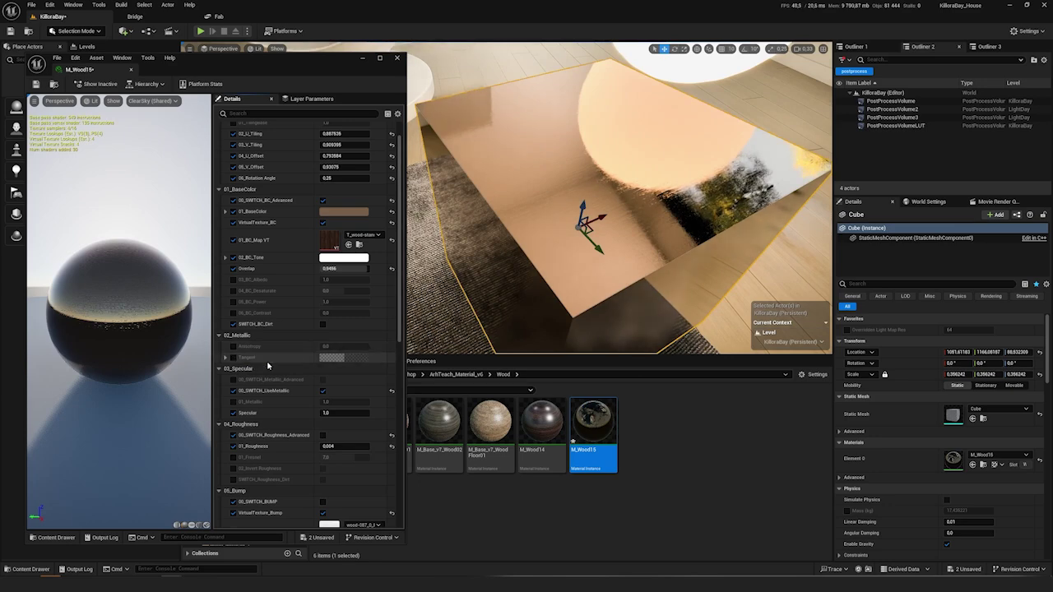
right_drag(600, 247, 508, 220)
key(w)
right_drag(625, 226, 651, 228)
key(w)
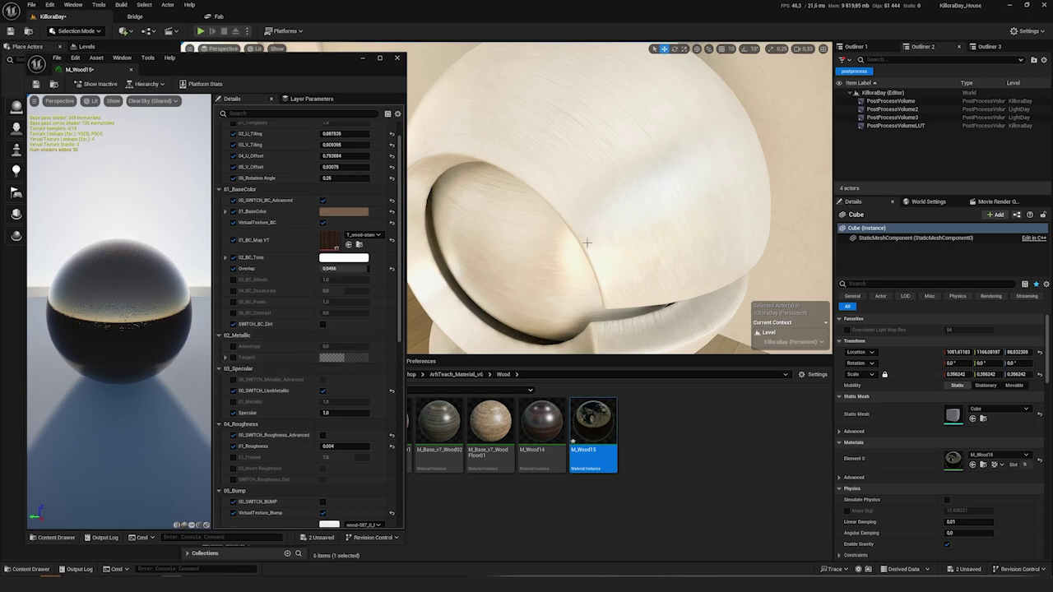
key(s)
right_drag(605, 222, 666, 314)
key(w)
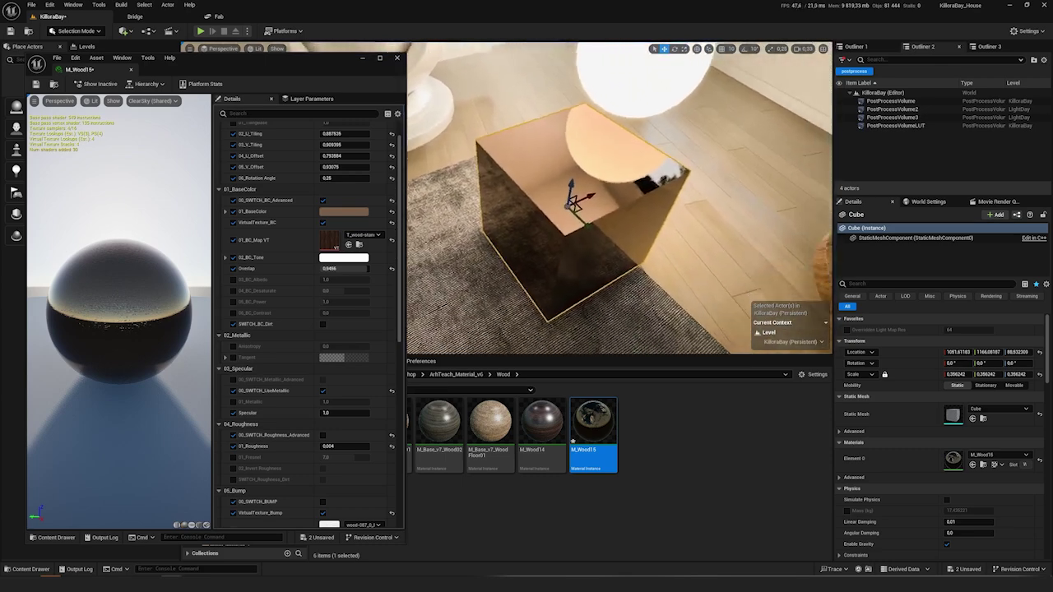
click(323, 391)
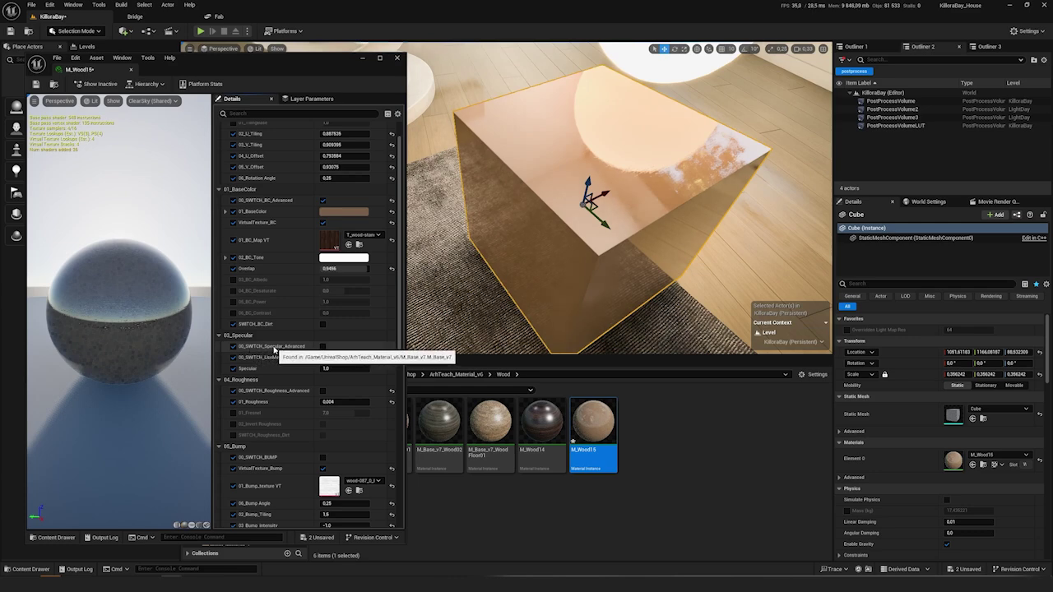
- Turn on 00_SWITCH_Specular_Advanced, assign the T_Dirt texture to 01_Specular_Map, and inspect the cube's reflections up close
click(322, 347)
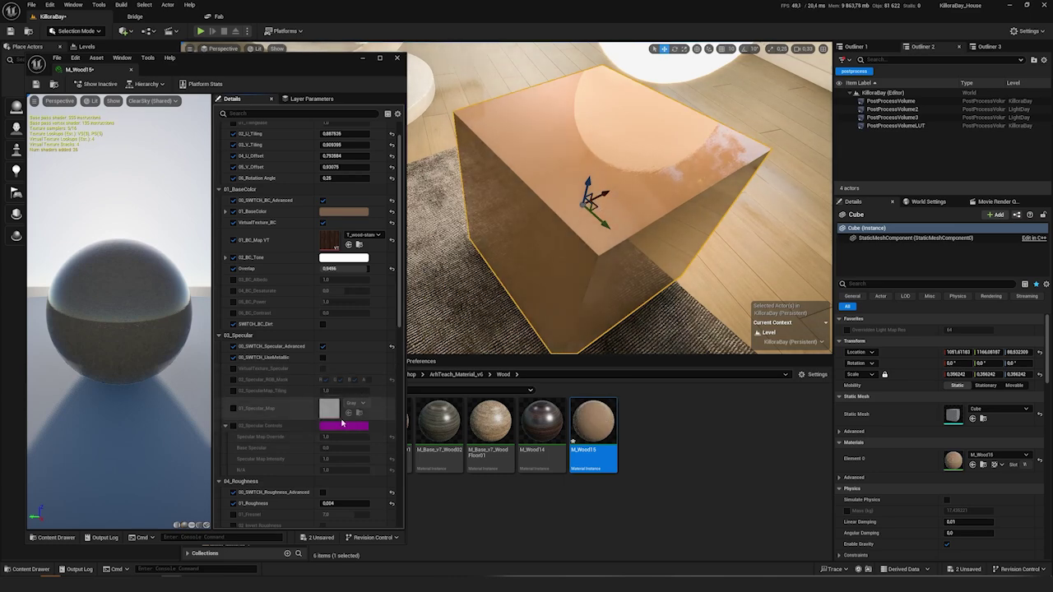
click(234, 409)
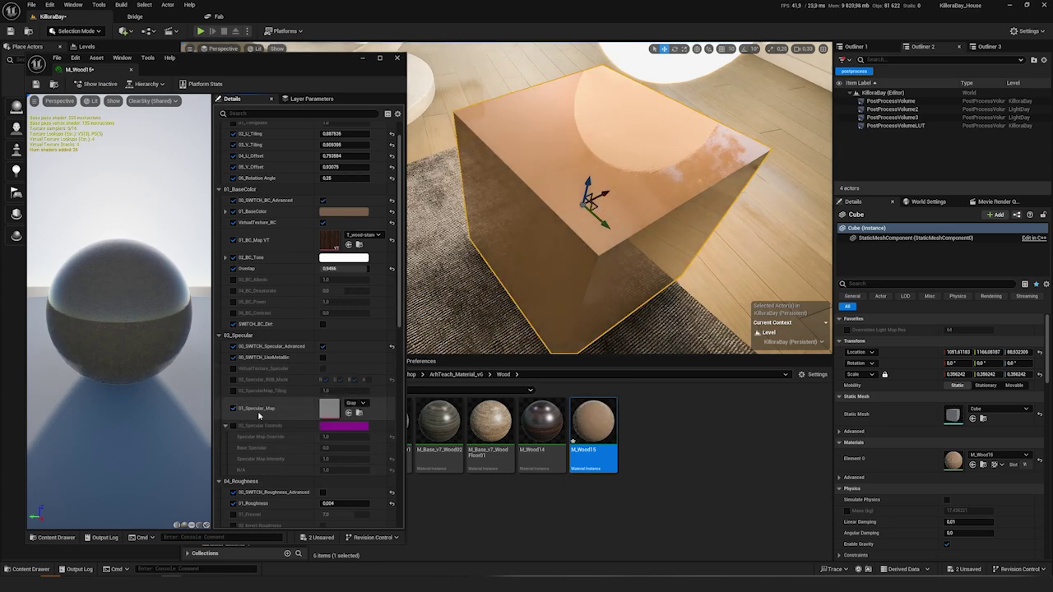
click(363, 404)
click(403, 321)
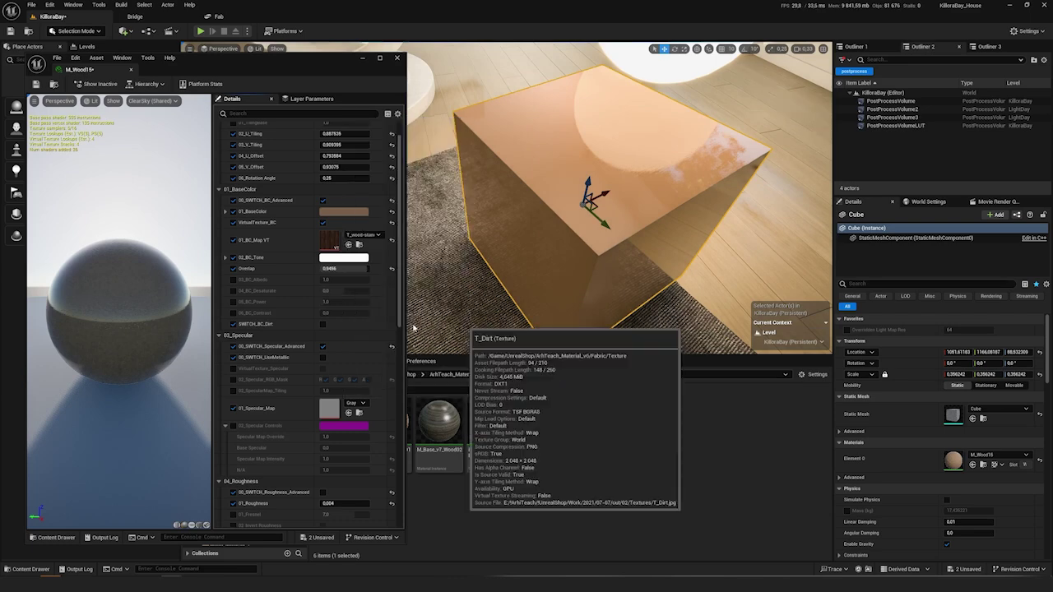
mouse_move(576, 214)
right_down()
mouse_move(567, 185)
mouse_move(567, 206)
right_up()
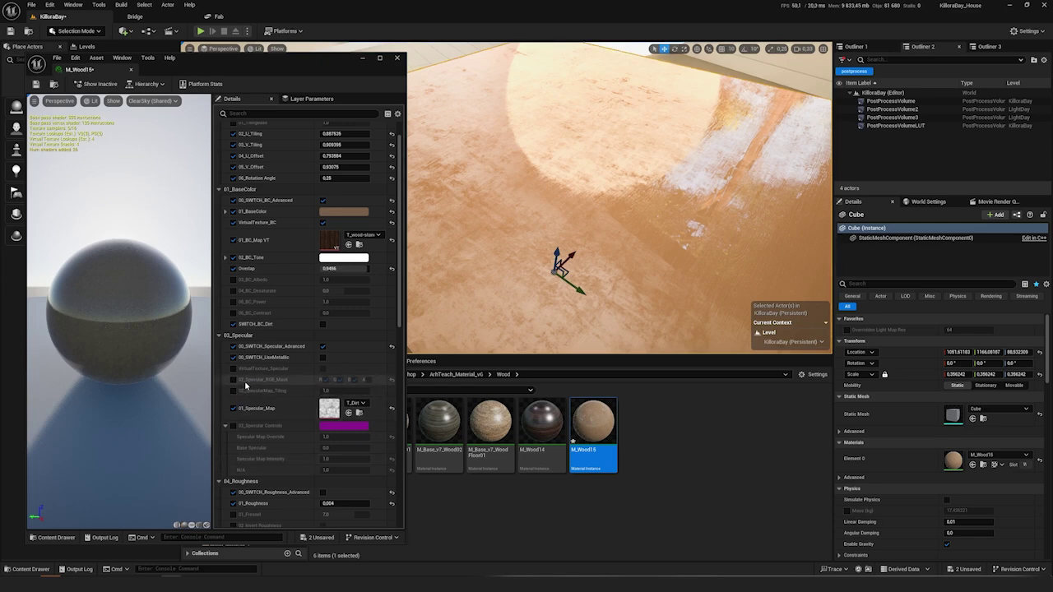
- Enable the 02_Specular_RGB_Mask override and open the Megascans Dirty_Concrete_Floor surface folder to examine its channel-packed ORDp texture
click(234, 379)
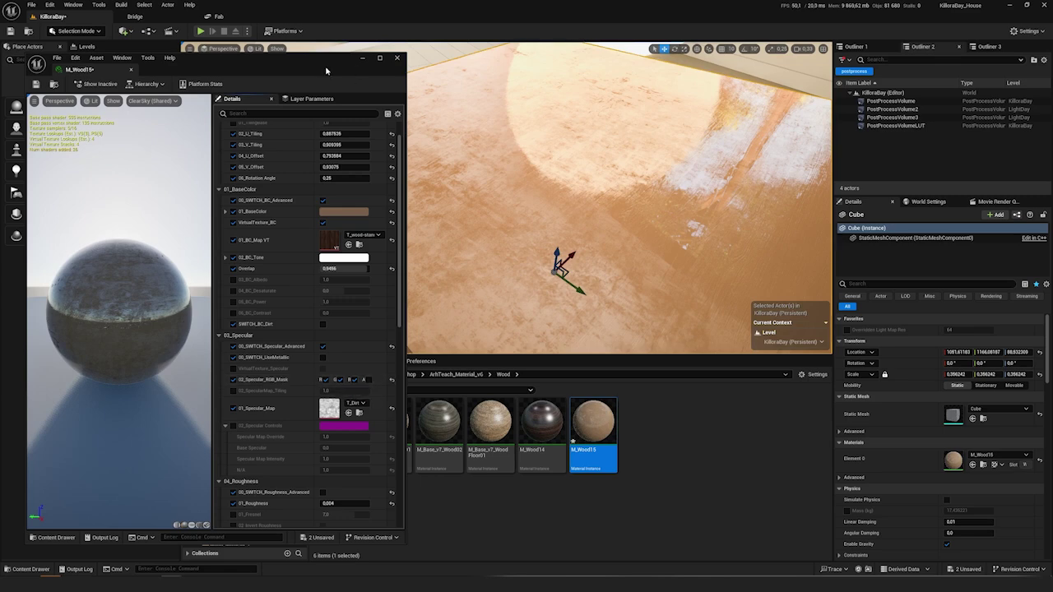
drag(325, 66, 786, 72)
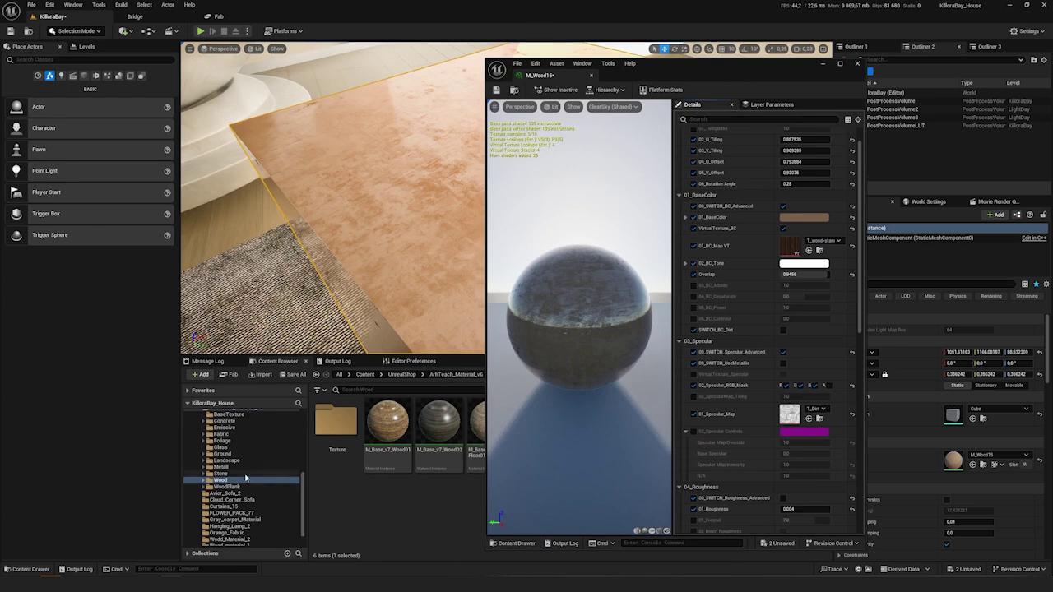
scroll(245, 478, up, 2)
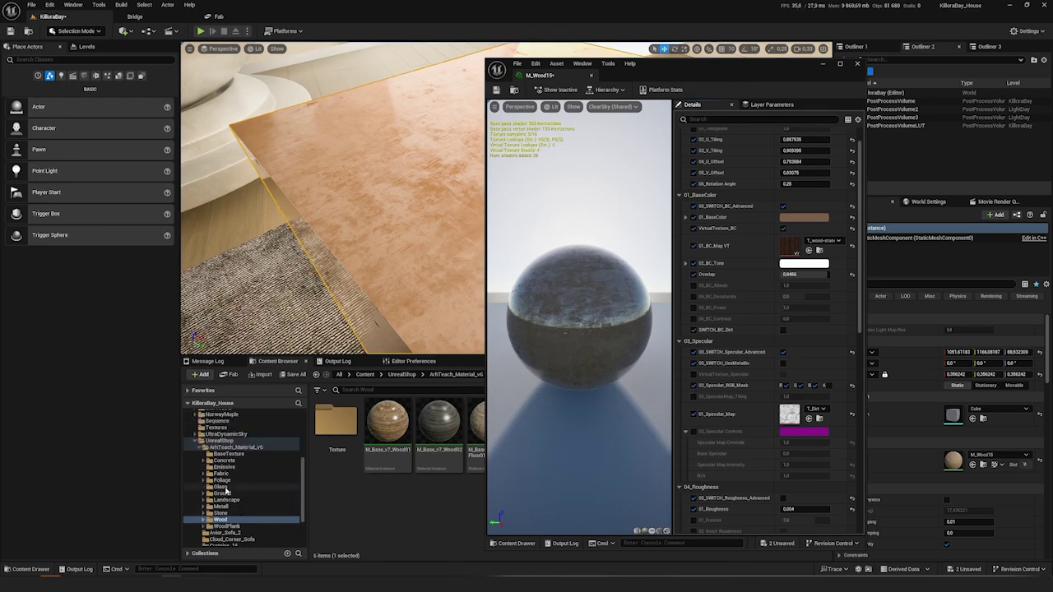
scroll(239, 473, up, 5)
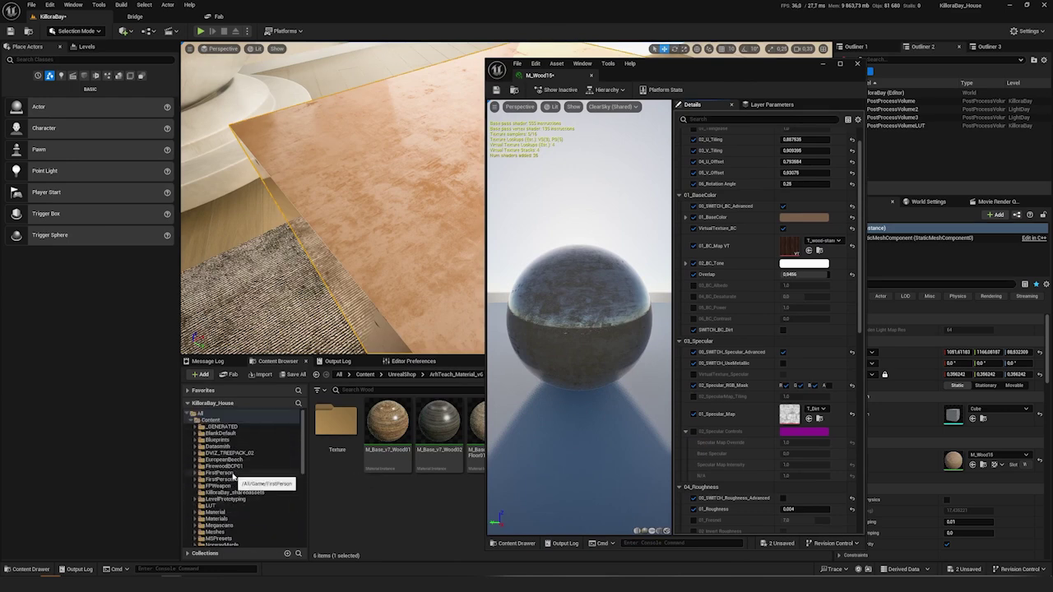
scroll(232, 478, down, 3)
click(228, 473)
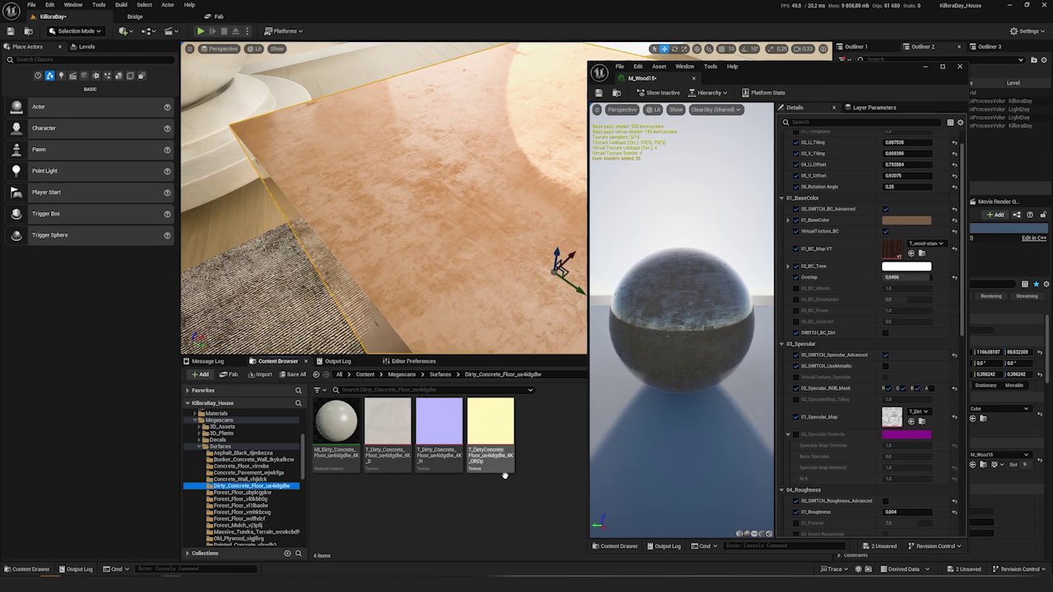
mouse_move(490, 427)
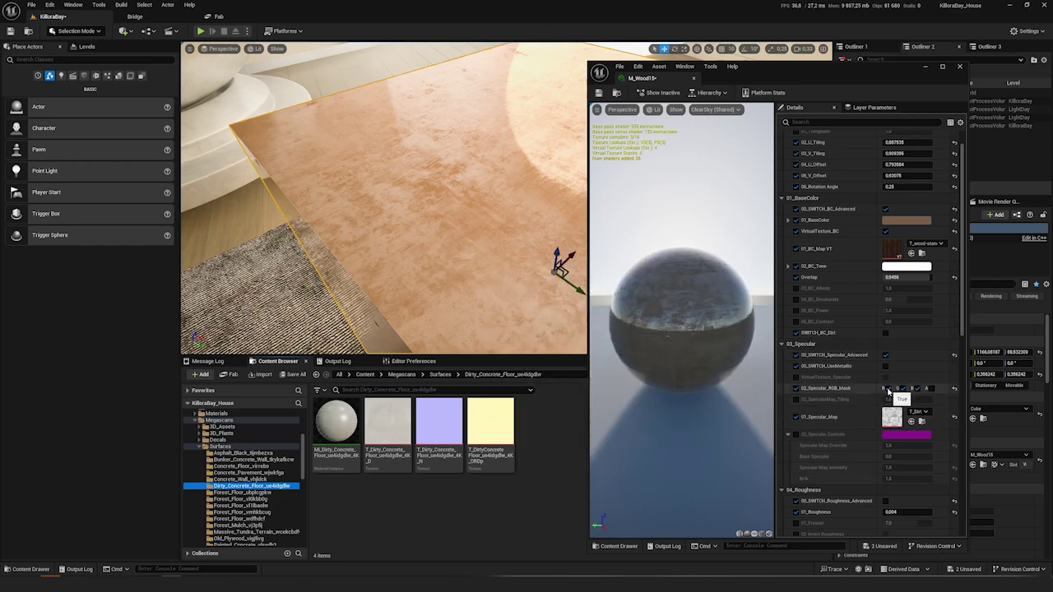
- Enable 02_SpecularMap_Tiling, raise it to about 1.08, and inspect the reflections on the cube
scroll(849, 403, down, 3)
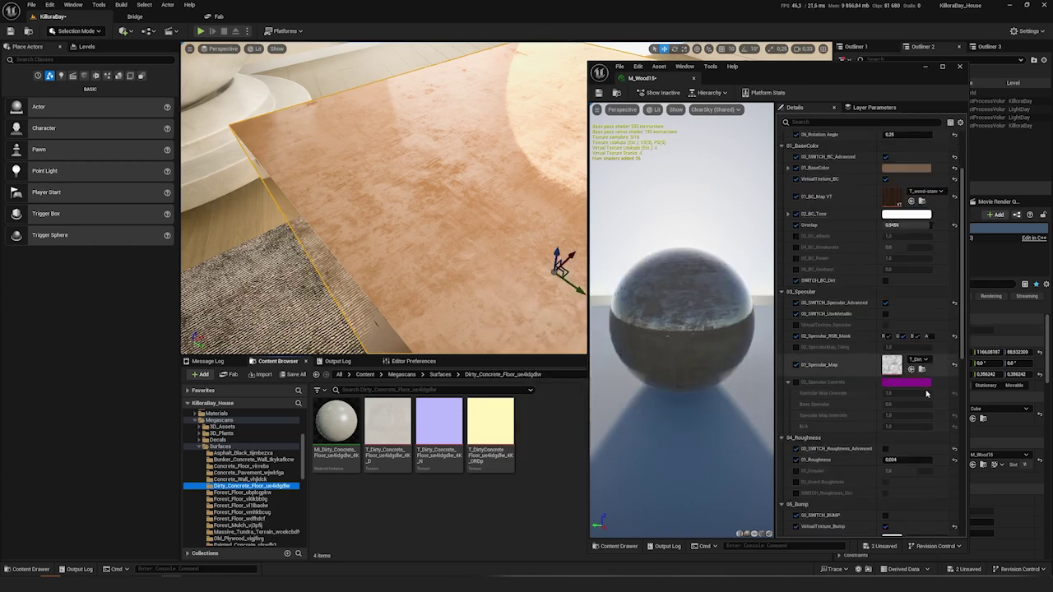
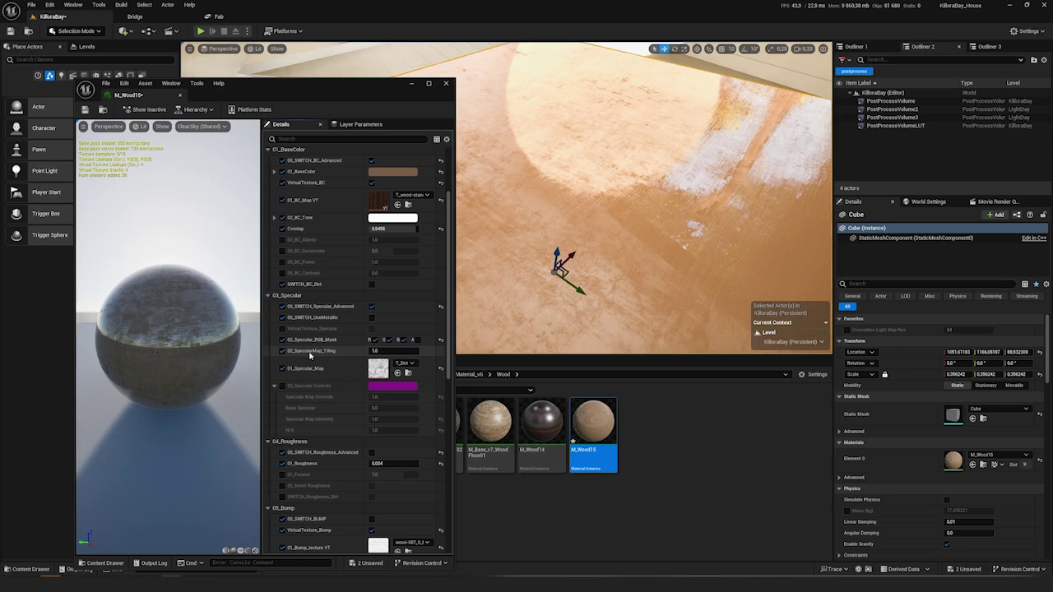
mouse_move(391, 351)
mouse_down()
mouse_move(374, 351)
mouse_move(400, 351)
mouse_up()
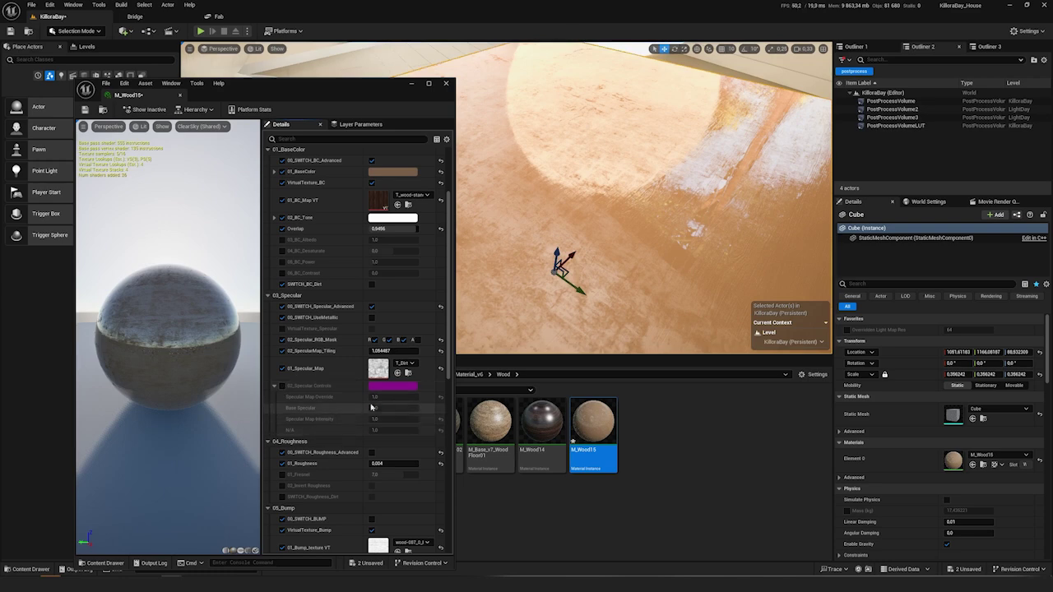
right_drag(560, 263, 510, 264)
- Enable the Specular Controls override, test a low Specular Map Override value, and set it to 0
click(283, 386)
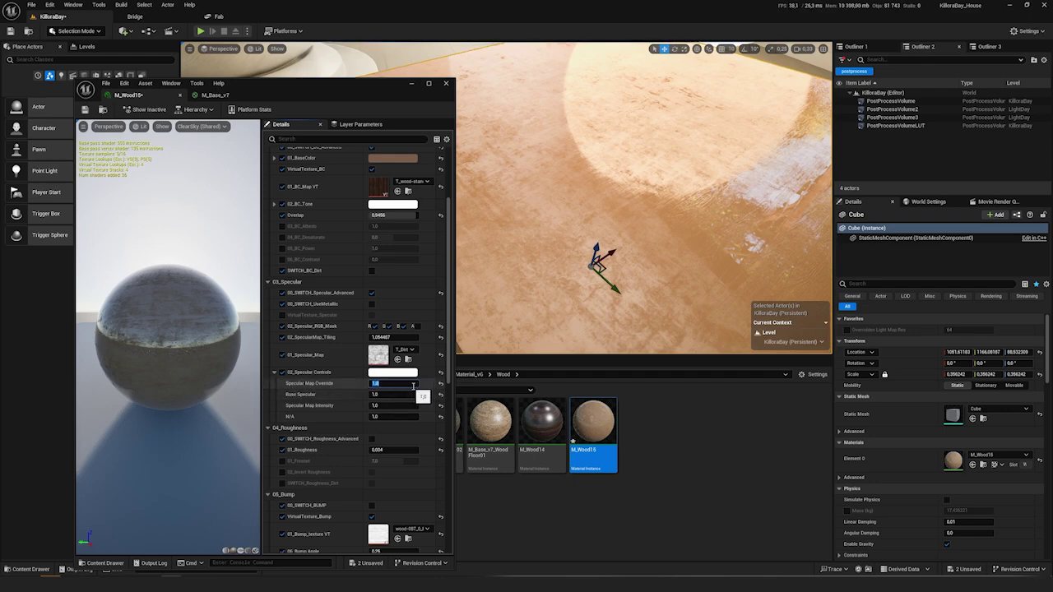
drag(393, 383, 358, 383)
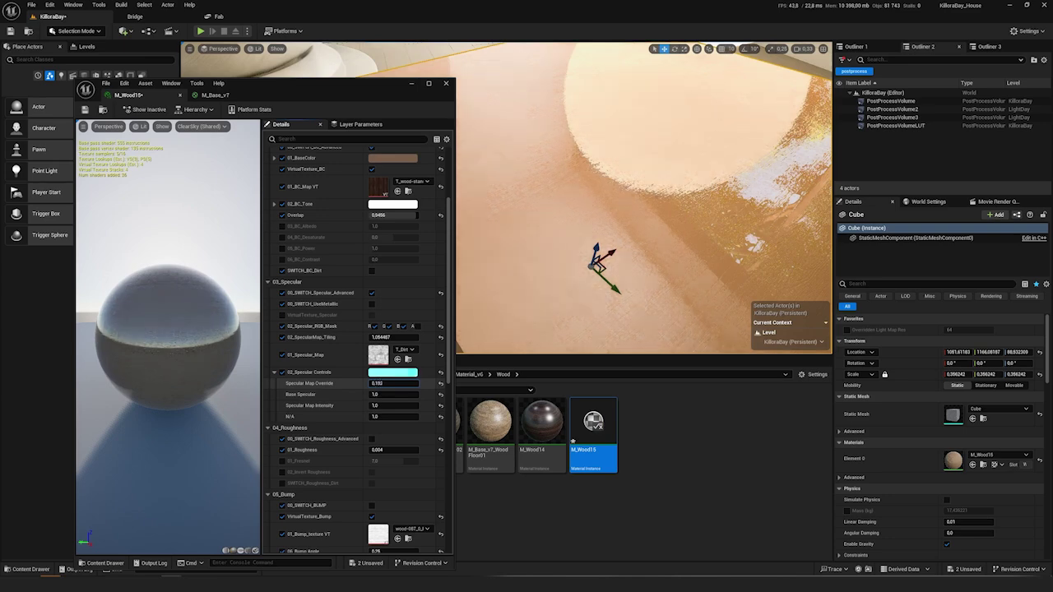
click(370, 384)
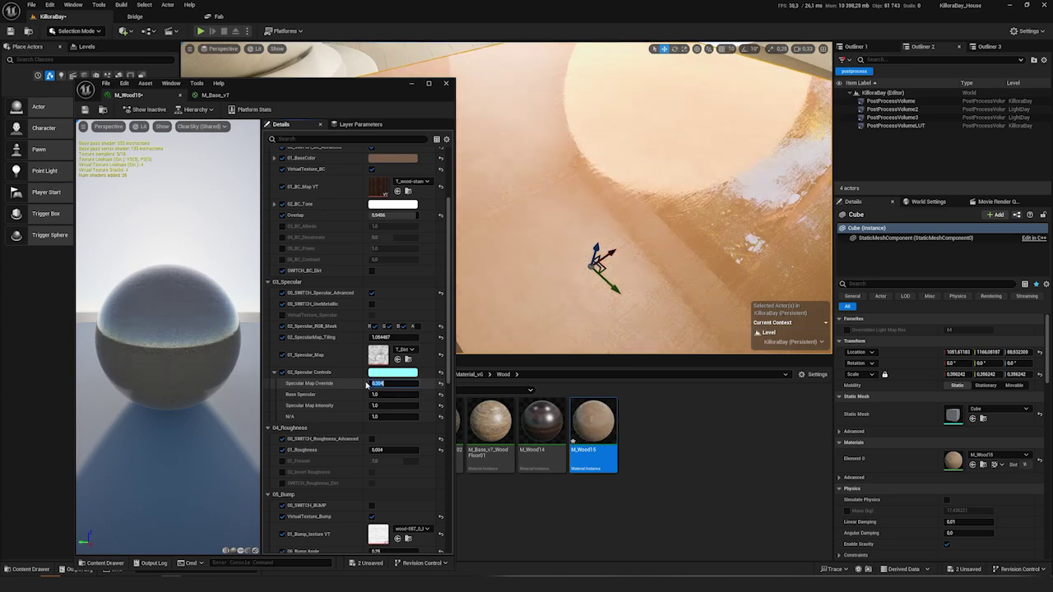
text(0)
key(Return)
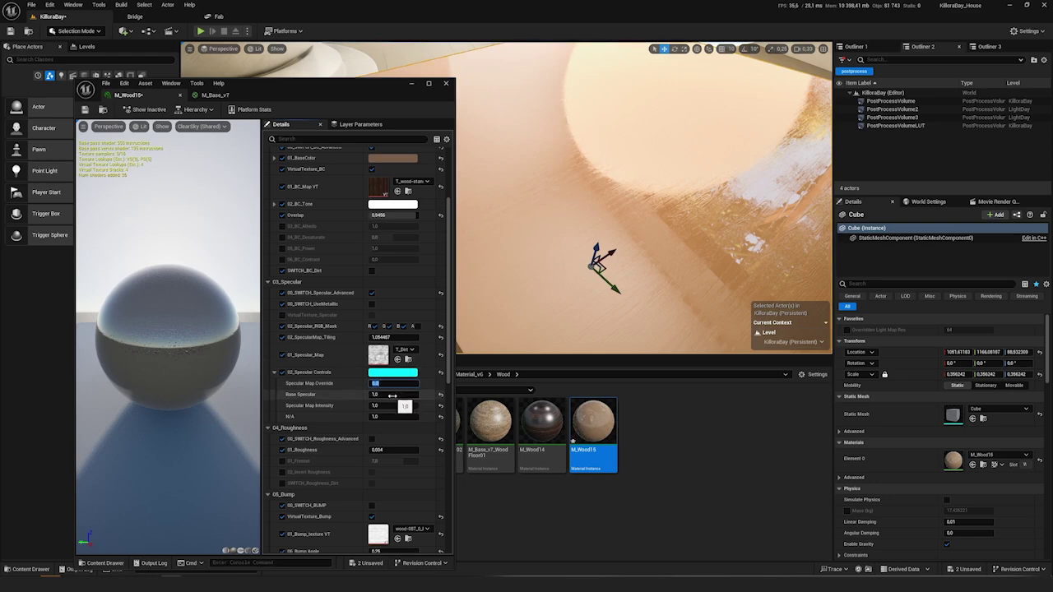
- Lower Base Specular in the Specular Controls and turn off 00_SWITCH_Specular_Advanced
mouse_move(393, 394)
mouse_down()
mouse_move(362, 394)
mouse_move(380, 394)
mouse_up()
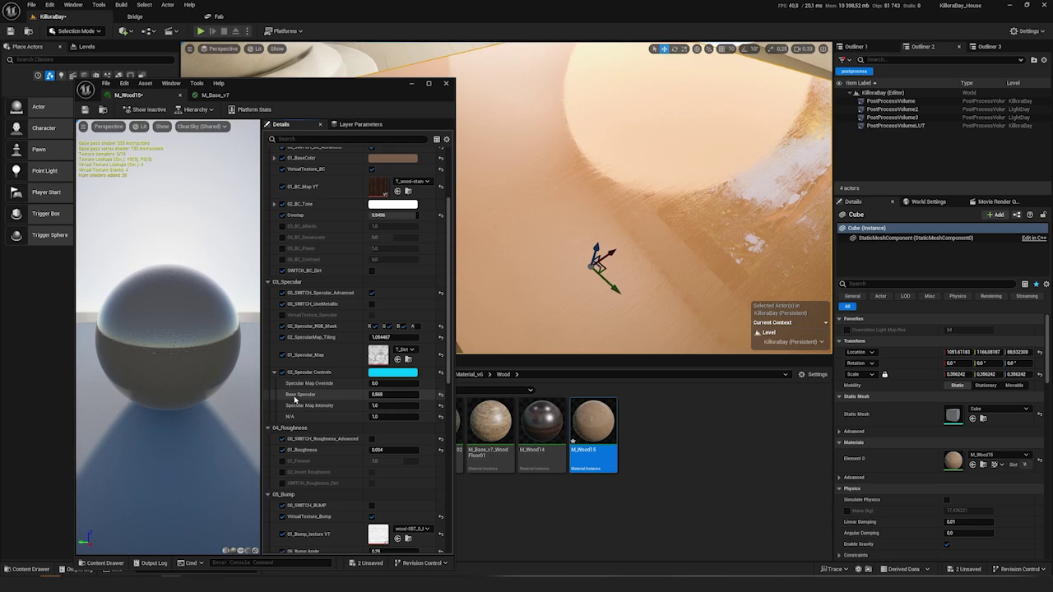
mouse_move(385, 394)
mouse_down()
mouse_move(403, 394)
mouse_move(389, 383)
mouse_move(421, 383)
mouse_move(393, 383)
mouse_move(381, 395)
mouse_move(399, 407)
mouse_move(387, 406)
mouse_up()
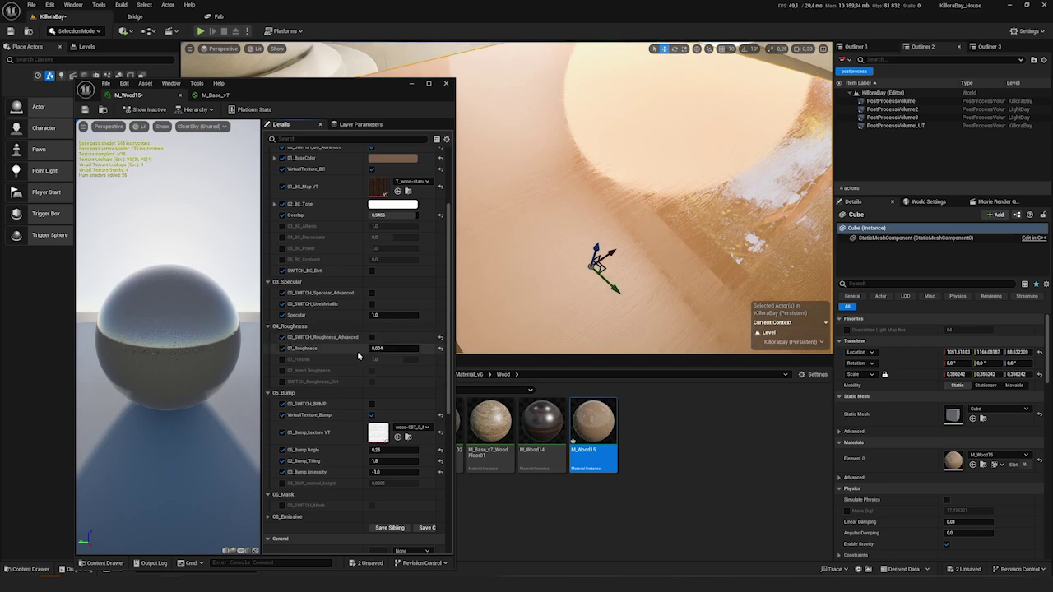
- Compare the surface reflections with 01_Roughness at 0.284 and 0, and set the roughness to 1
drag(398, 349, 413, 349)
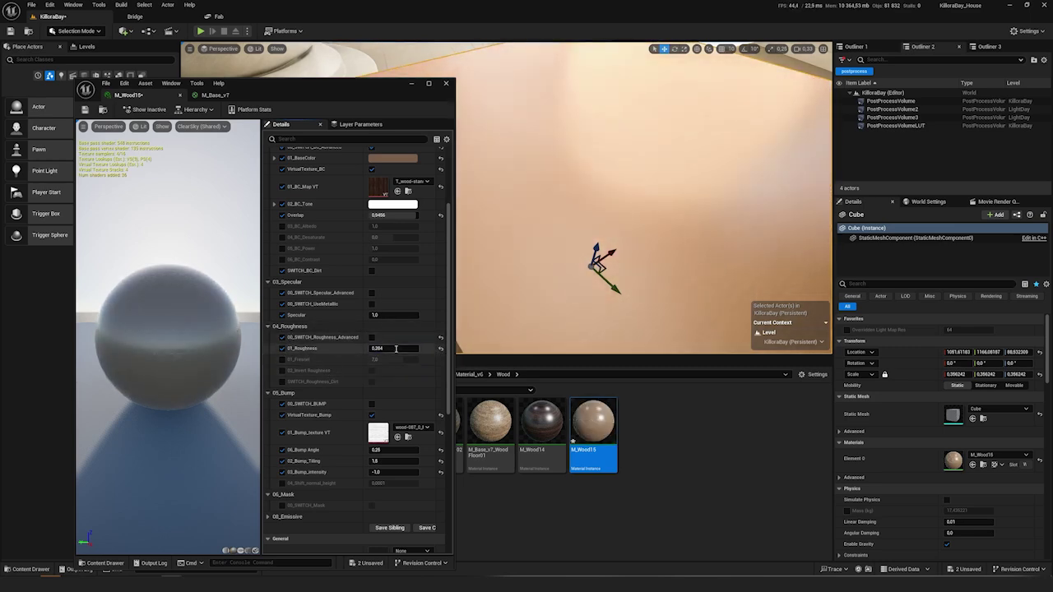
key(Return)
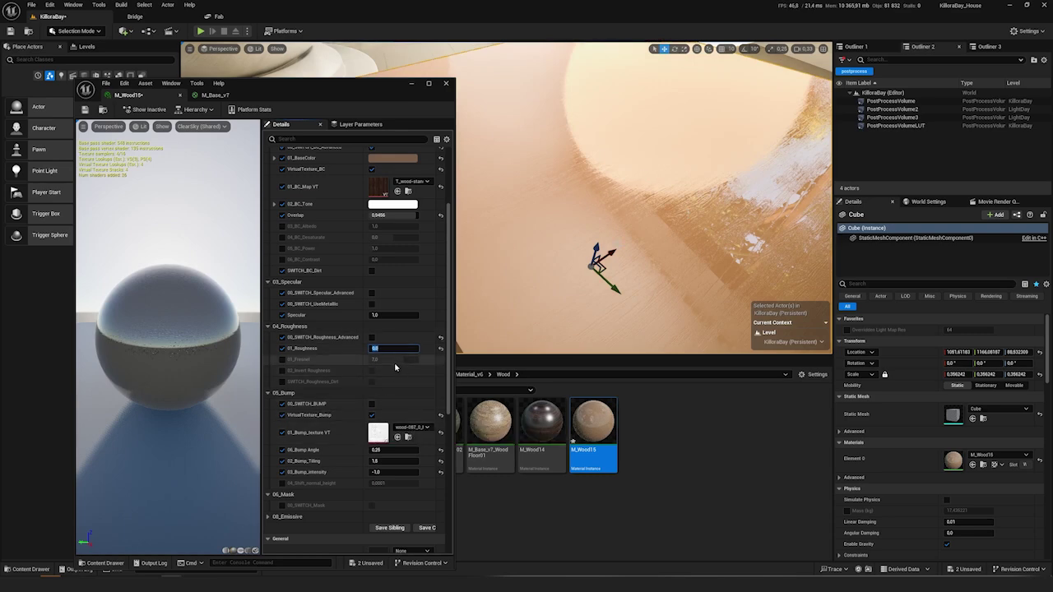
key(Return)
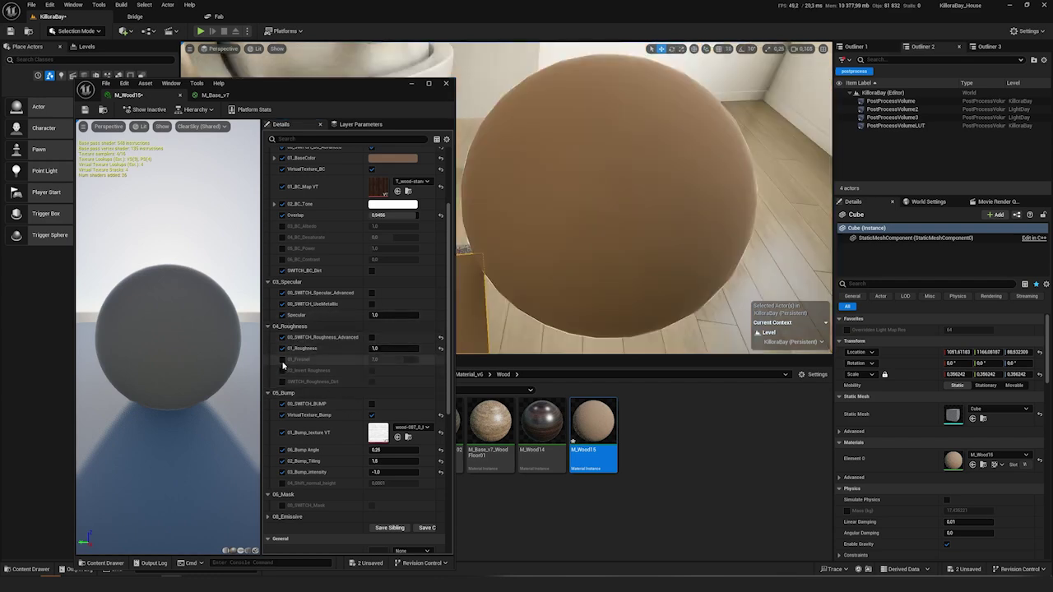
- Enable 01_Fresnel, compare the shader ball's edge sheen at about 1.79, 1.304 and 10, and set it to 5
drag(406, 359, 710, 203)
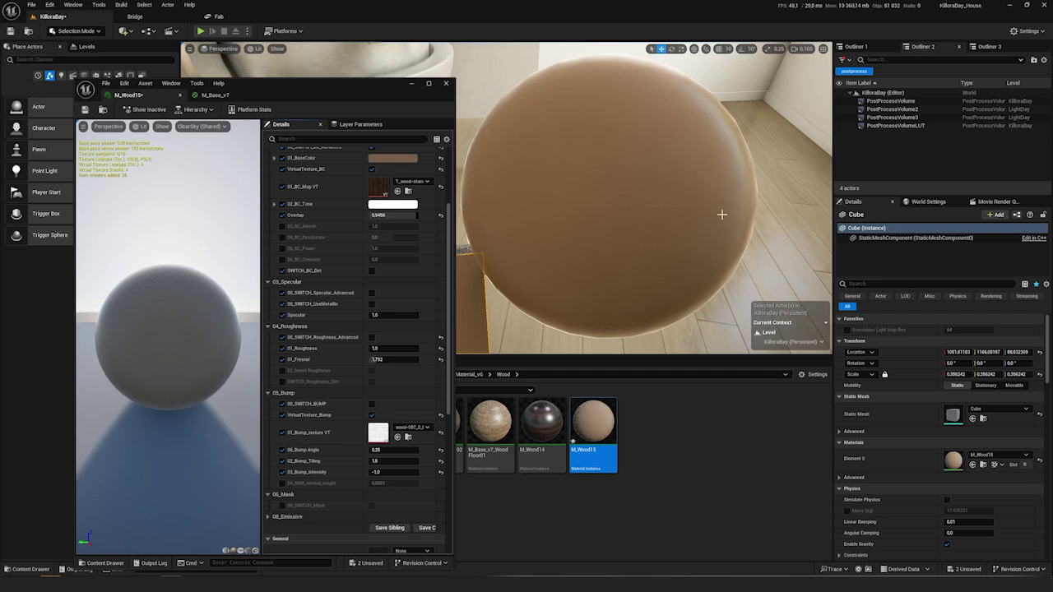
mouse_move(395, 360)
mouse_down()
mouse_move(417, 360)
mouse_move(377, 360)
mouse_up()
click(392, 360)
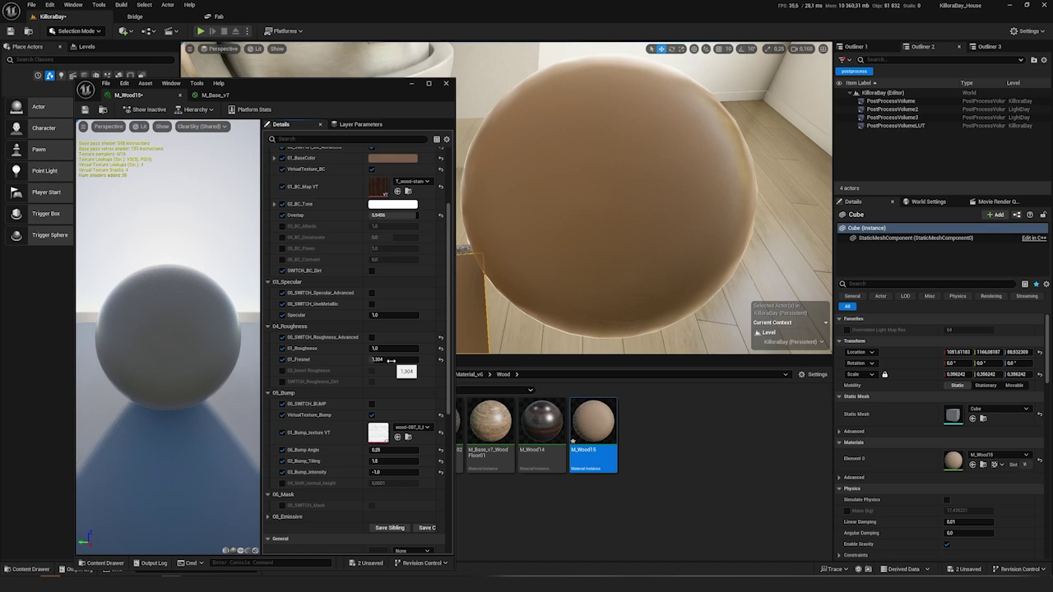
text(10)
key(Return)
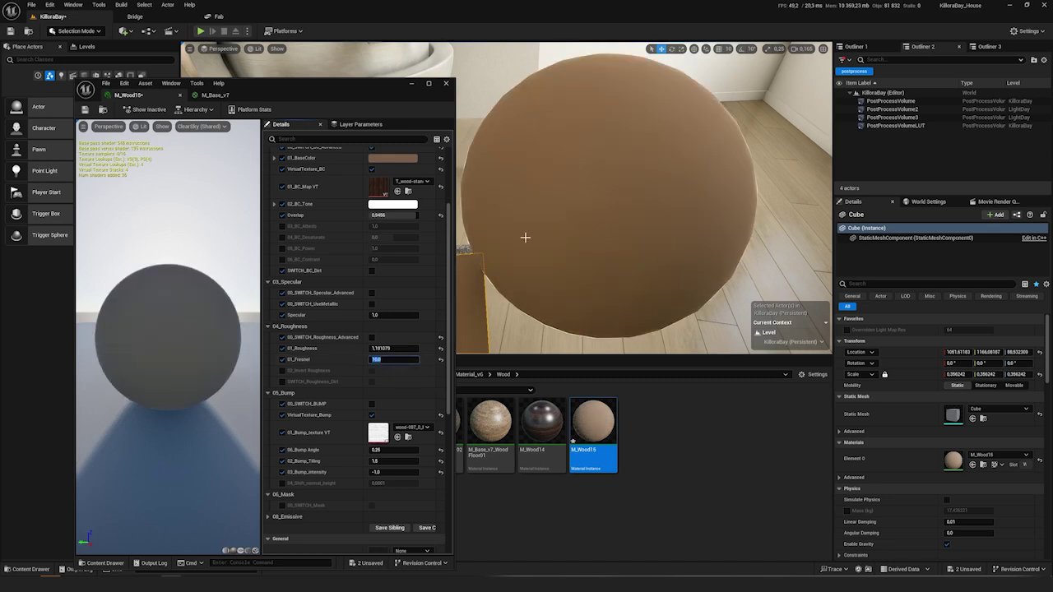
text(5)
key(Return)
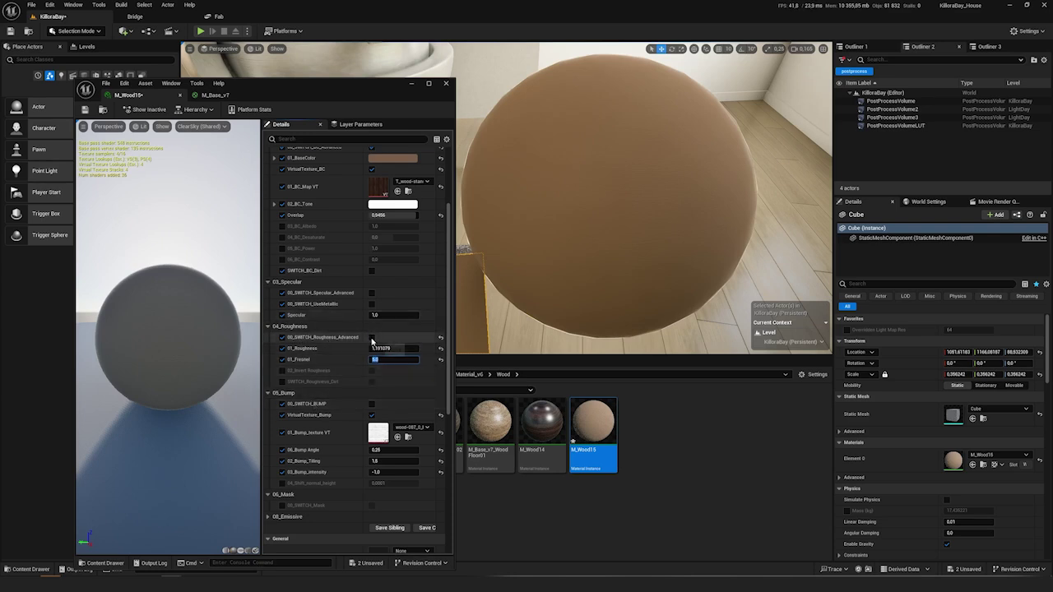
- Turn on 00_SWITCH_Roughness_Advanced and assign the T_Dirt texture to 01_Roughness_Map
click(371, 337)
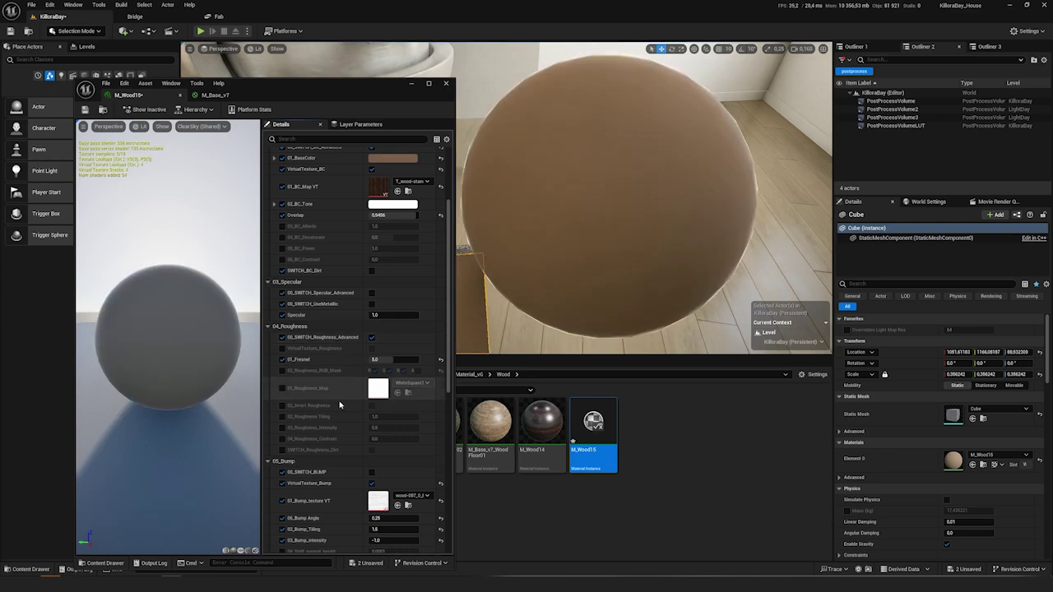
scroll(343, 401, down, 1)
click(283, 349)
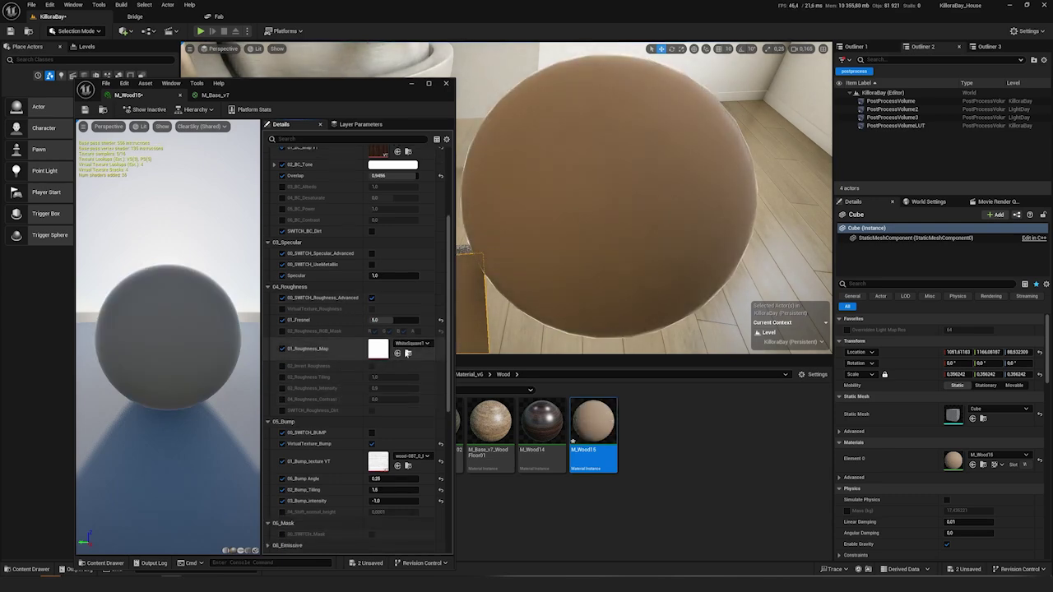
click(411, 343)
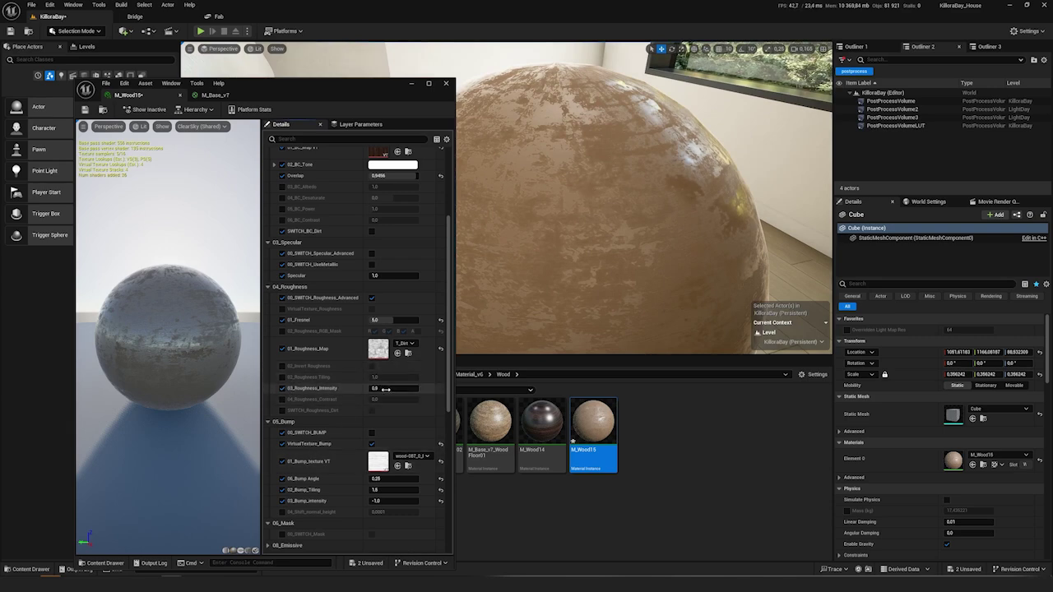
- Set 03_Roughness_Intensity to 0.5, 04_Roughness_Contrast to -0.336 and 02_Roughness Tiling to about 1.04
mouse_move(385, 389)
mouse_down()
mouse_move(394, 391)
mouse_move(375, 378)
mouse_move(384, 399)
mouse_move(372, 399)
mouse_up()
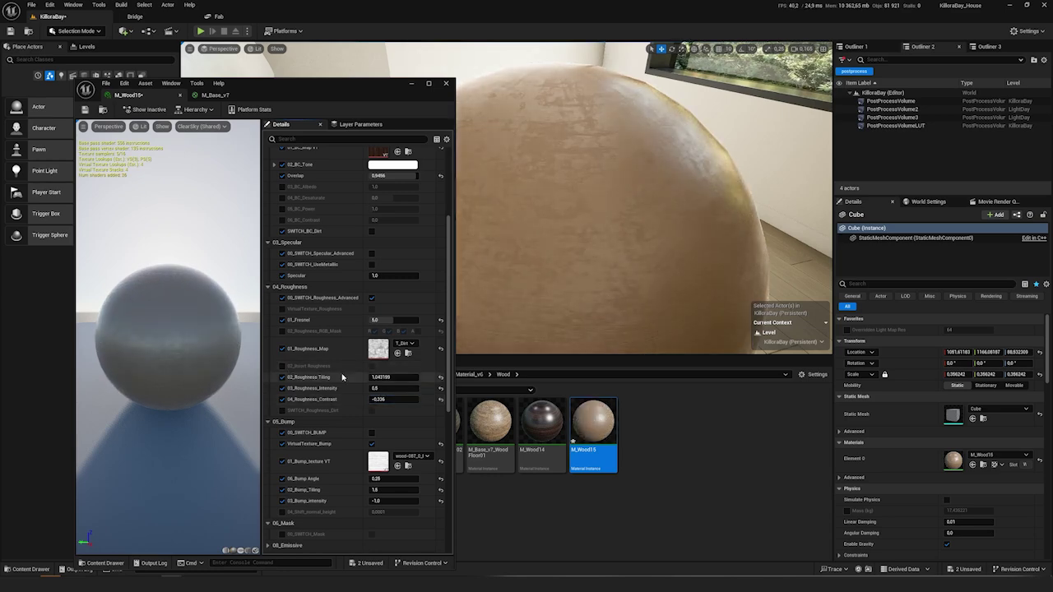
scroll(354, 423, up, 2)
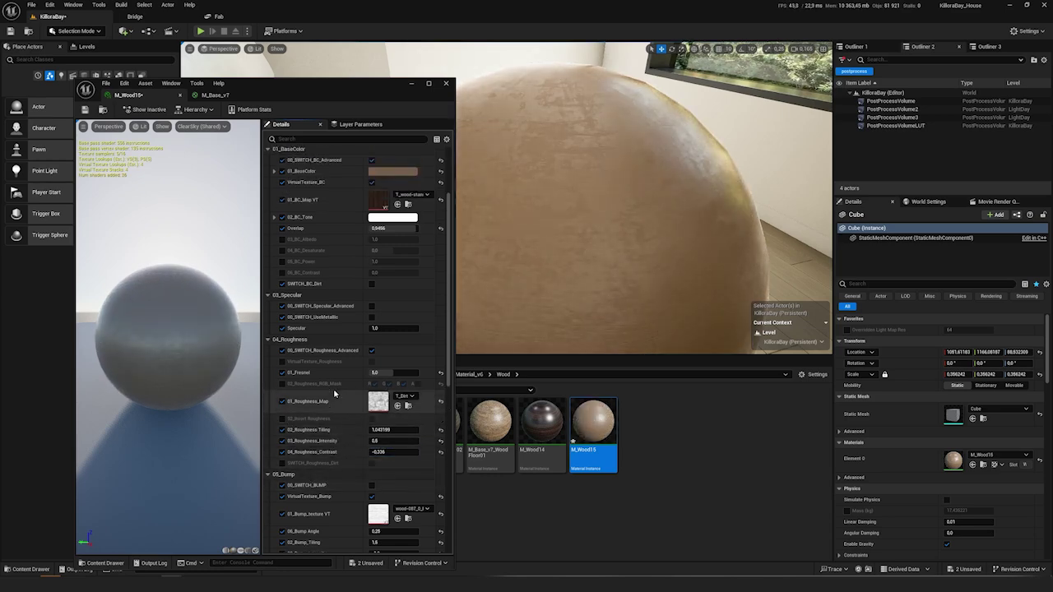
- Enable and turn on SWITCH_Roughness_Dirt, and review the dirt map and dirt tiling settings under 01_BaseColor
click(283, 463)
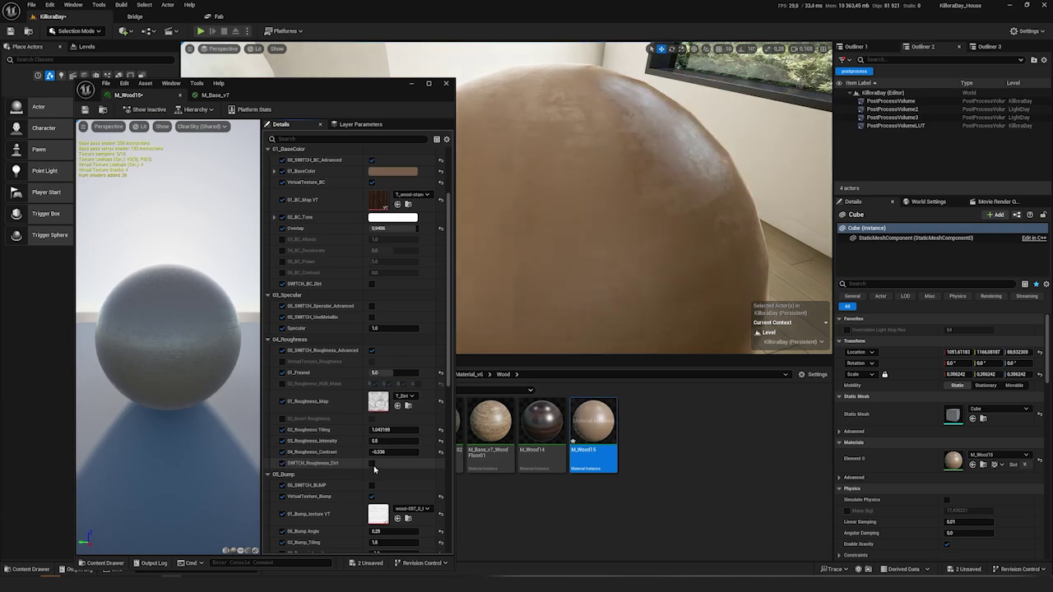
click(372, 463)
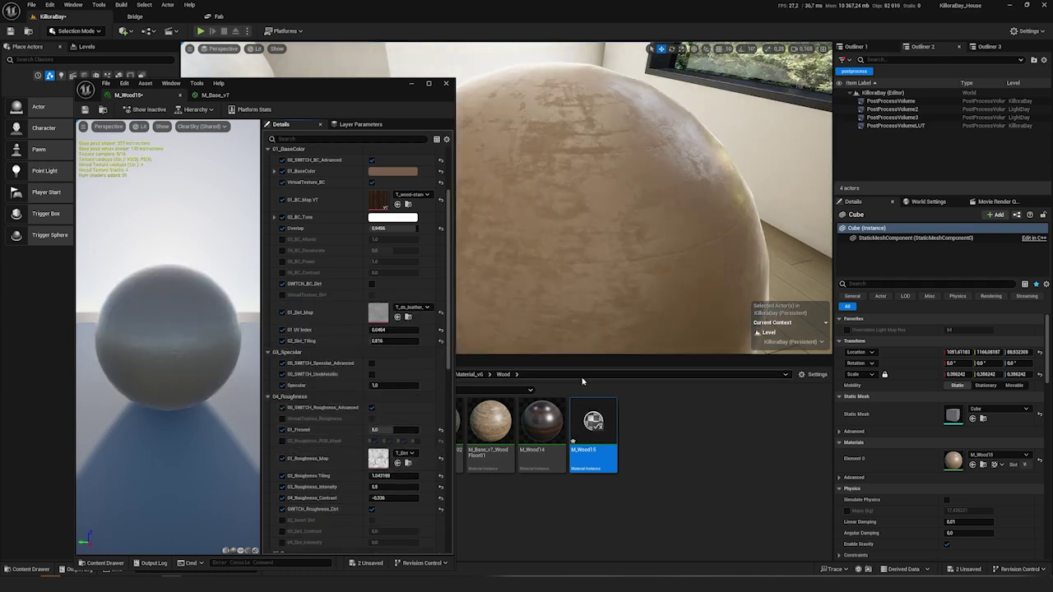
scroll(343, 329, up, 3)
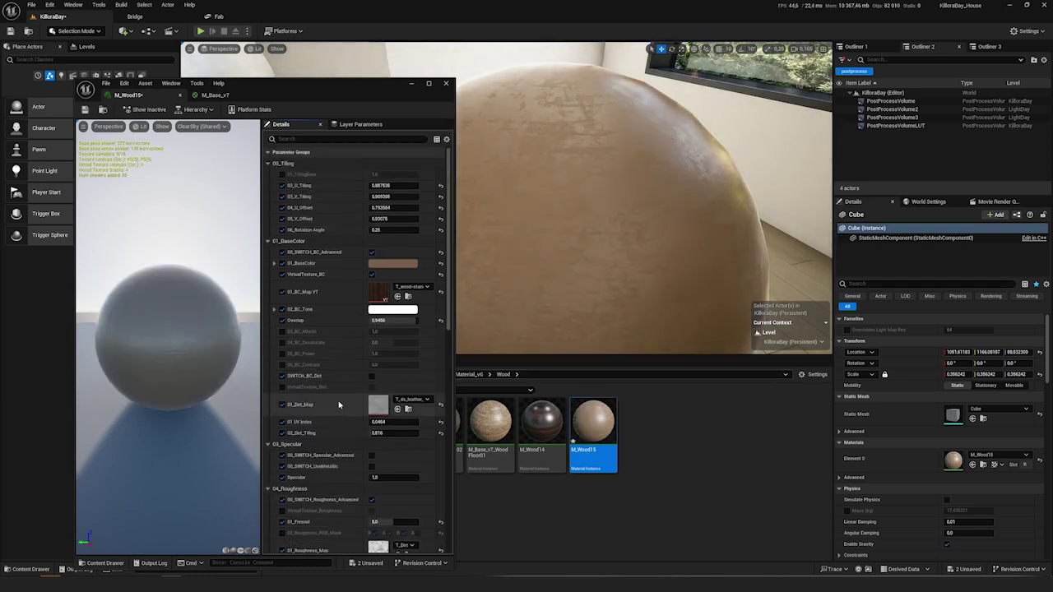
scroll(329, 337, down, 2)
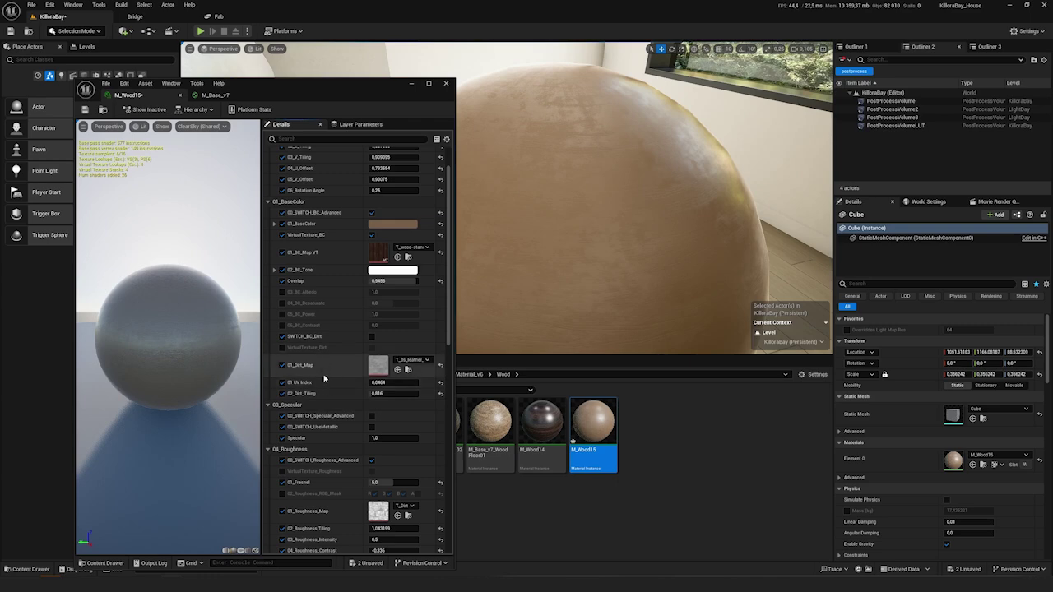
scroll(328, 365, down, 5)
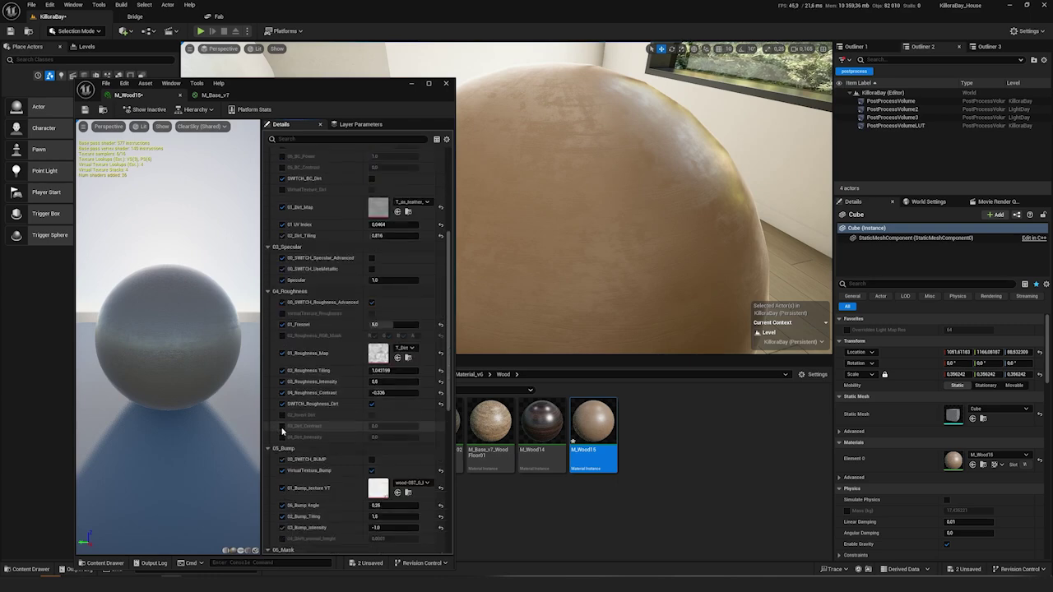
- Enable the roughness dirt controls, setting 03_Dirt_Contrast to -0.112 and 04_Dirt_Intensity to 1
drag(388, 429, 329, 449)
click(282, 437)
click(379, 437)
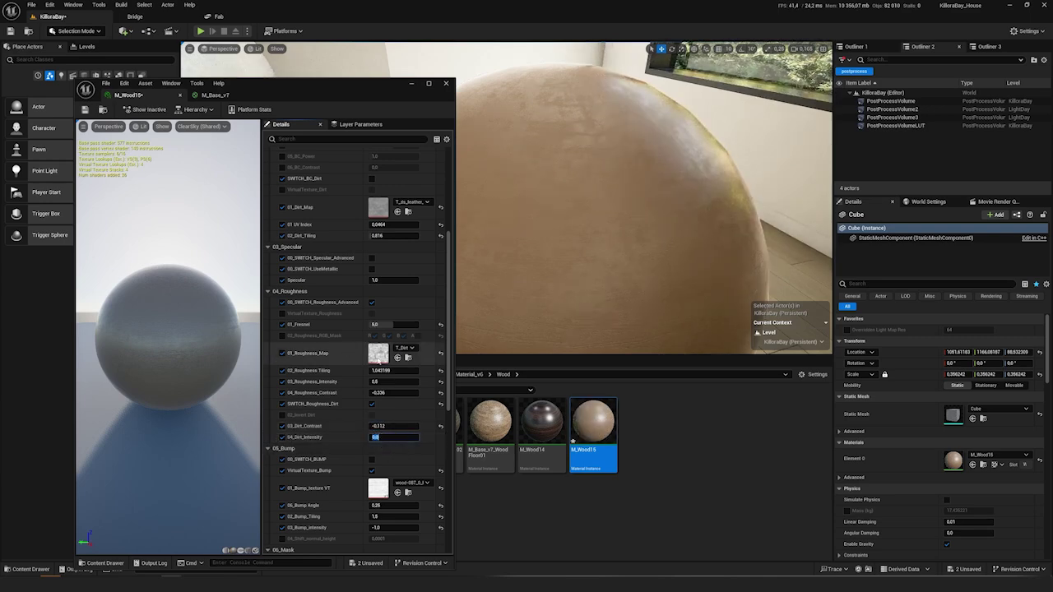
scroll(372, 247, up, 1)
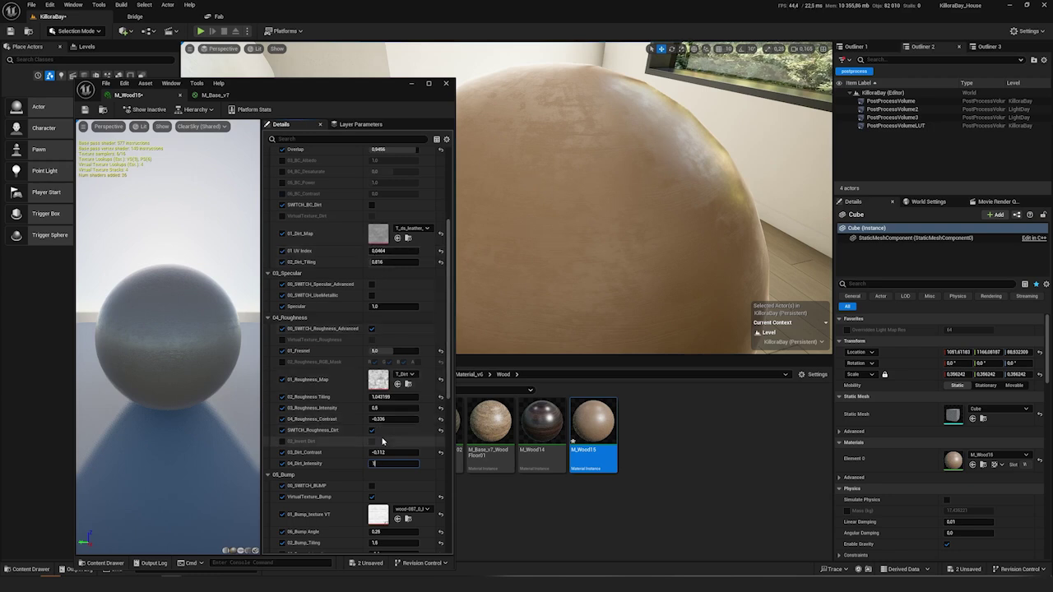
key(Return)
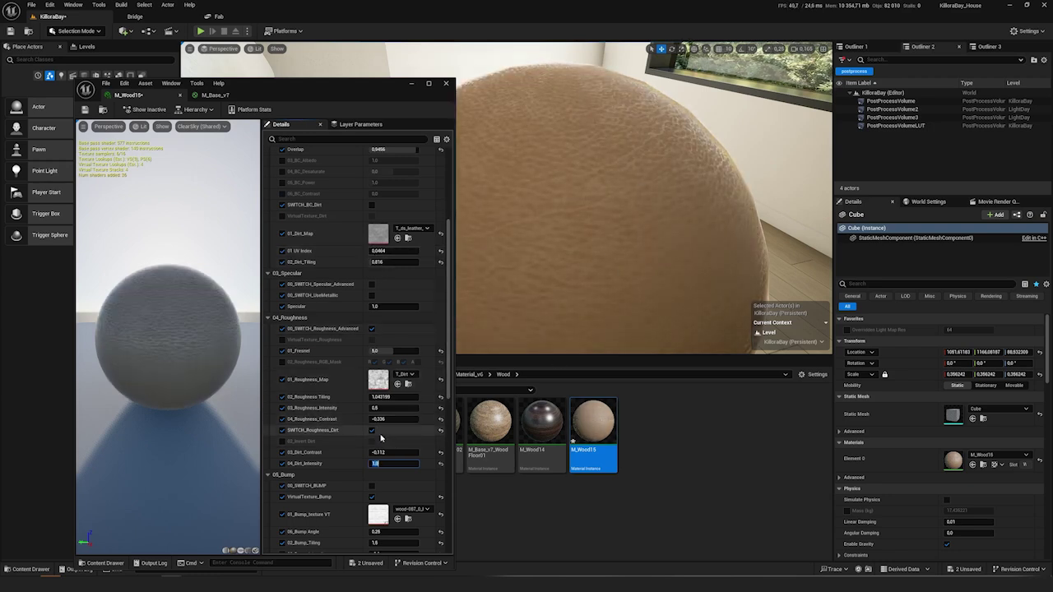
- Adjust 03_Dirt_Contrast in the roughness settings, and turn off 00_SWITCH_Roughness_Advanced and SWITCH_Roughness_Dirt
drag(386, 453, 444, 452)
scroll(589, 315, down, 6)
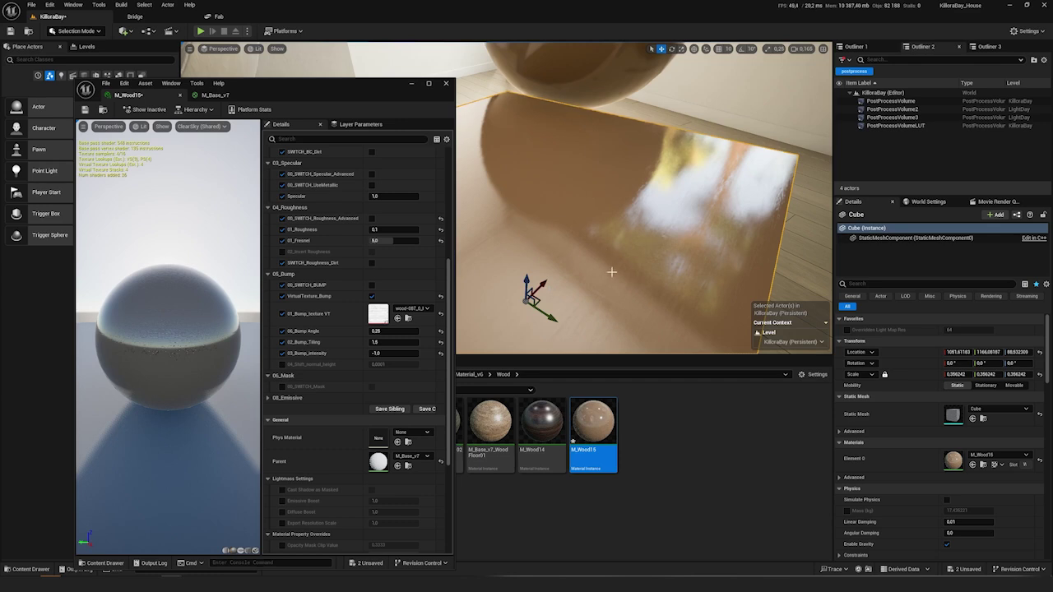
mouse_move(598, 245)
right_down()
mouse_move(605, 271)
mouse_move(596, 241)
mouse_move(601, 257)
right_up()
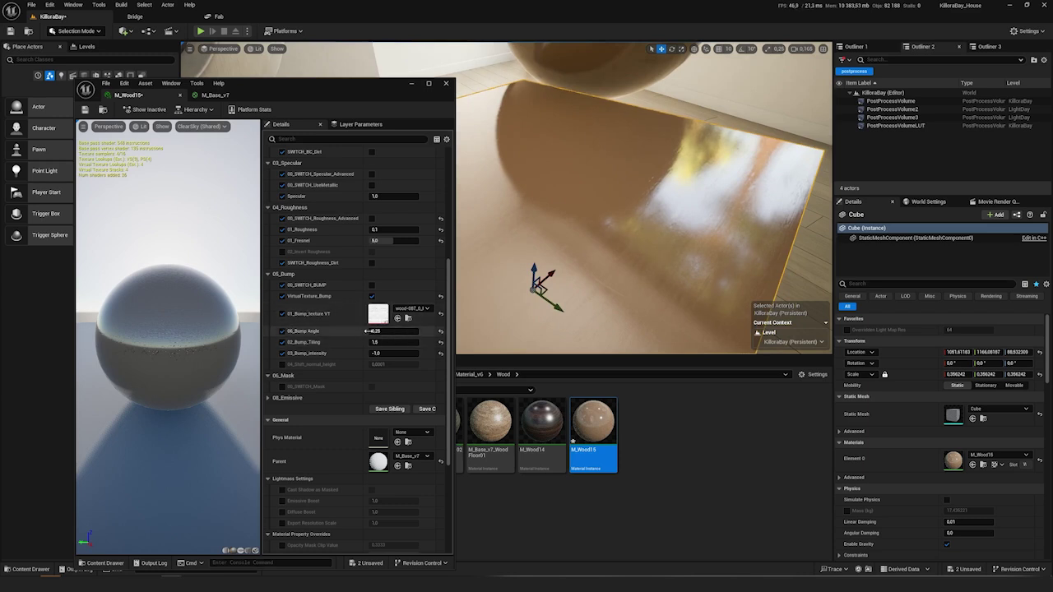
- Set 02_Bump_Tiling to about 0.745 and 03_Bump_Intensity to about 1.73 for the wood material
click(394, 332)
drag(394, 342, 378, 353)
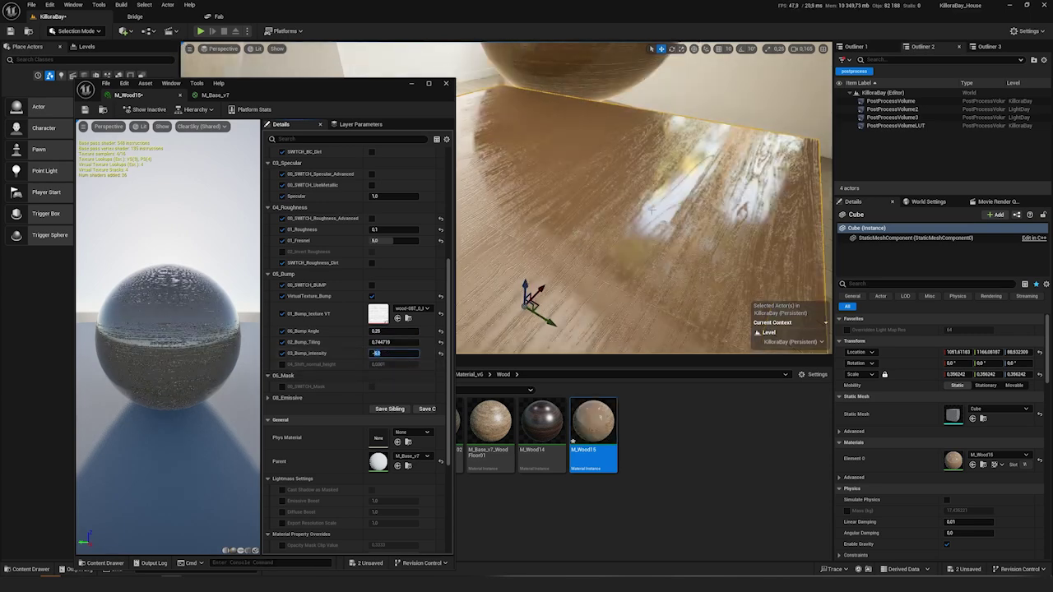
drag(418, 355, 474, 354)
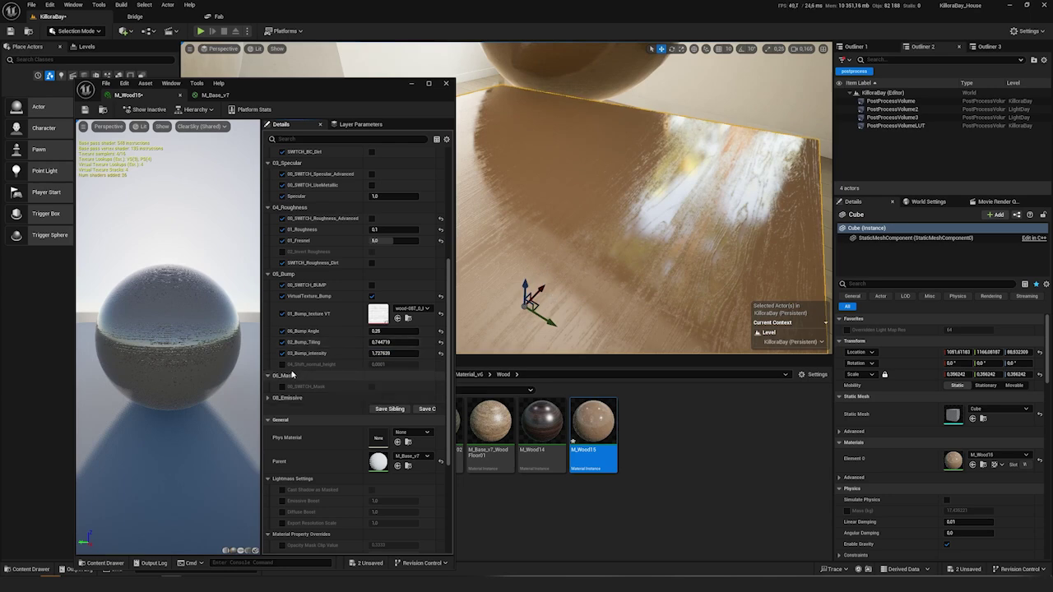
- Try a negative 04_Shift_normal_height on the wood bump, and reset and disable the parameter
click(282, 364)
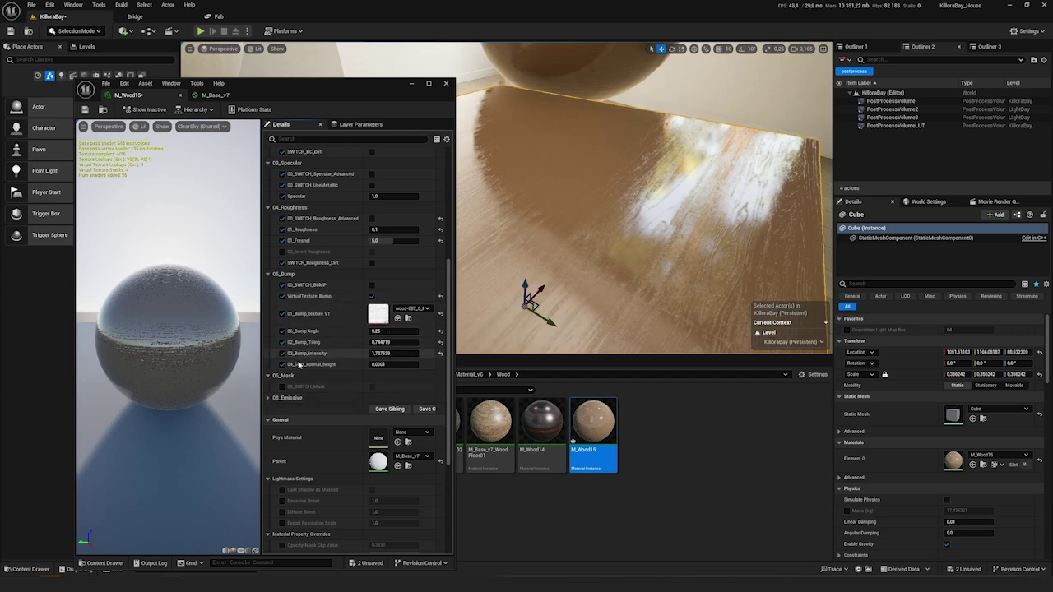
drag(395, 364, 396, 368)
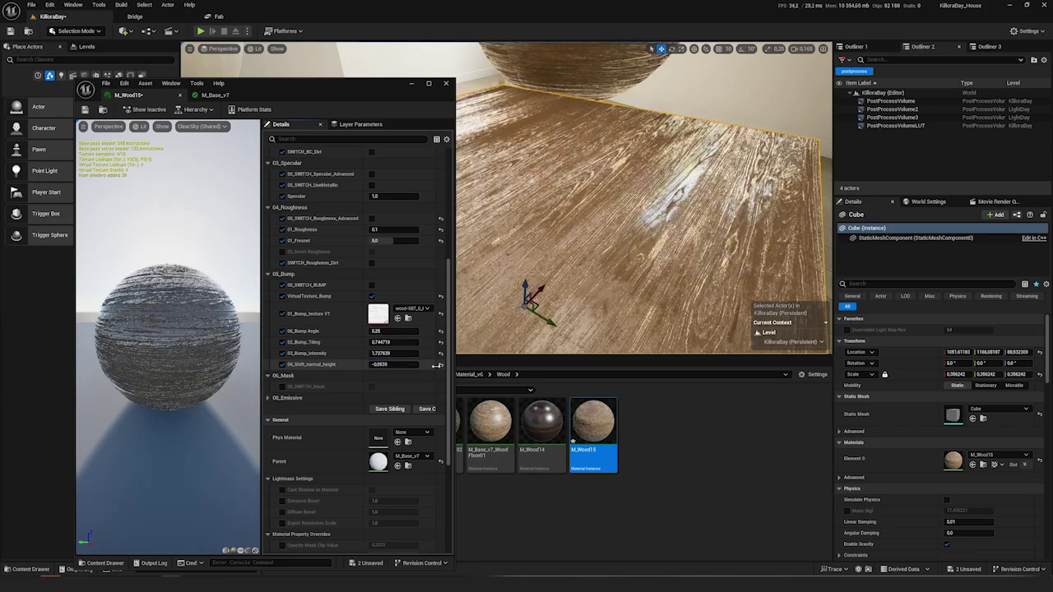
click(441, 365)
click(283, 364)
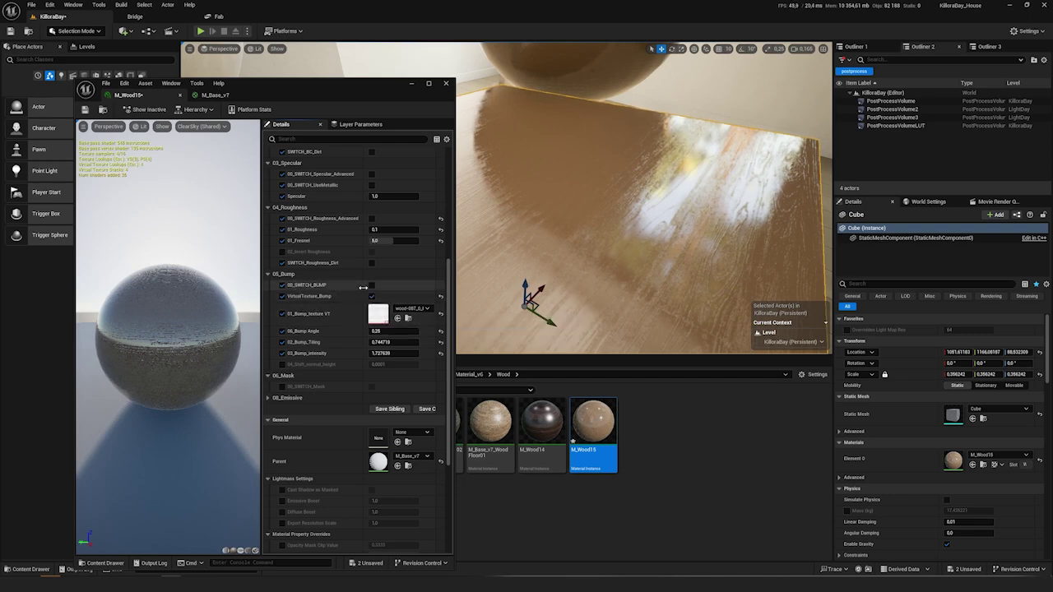
- Try turning on 00_SWITCH_BUMP and enabling 01_Normal_Map, and view the textures available for it
click(371, 286)
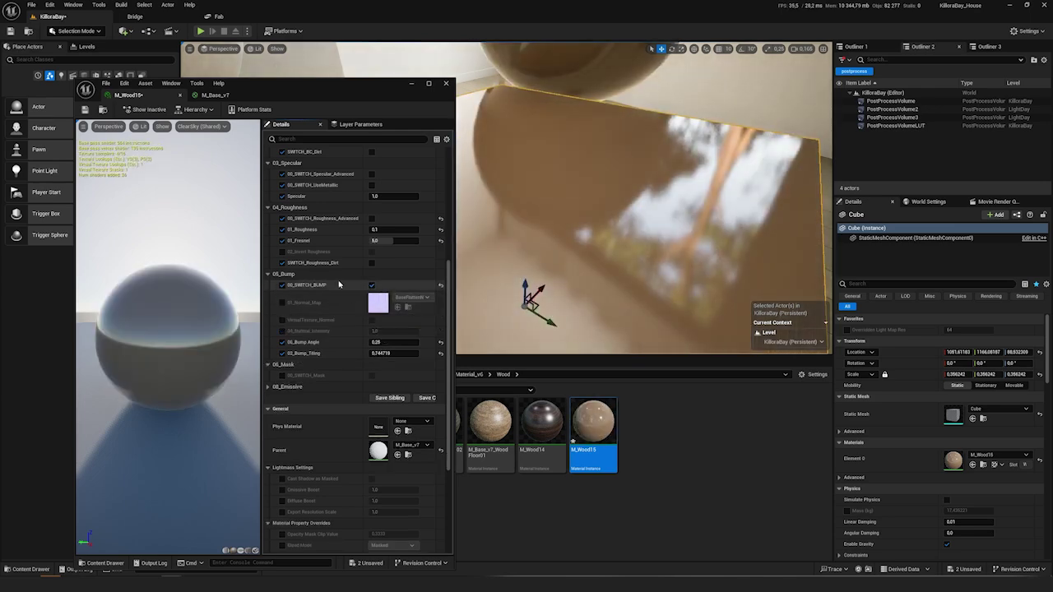
click(281, 304)
click(409, 298)
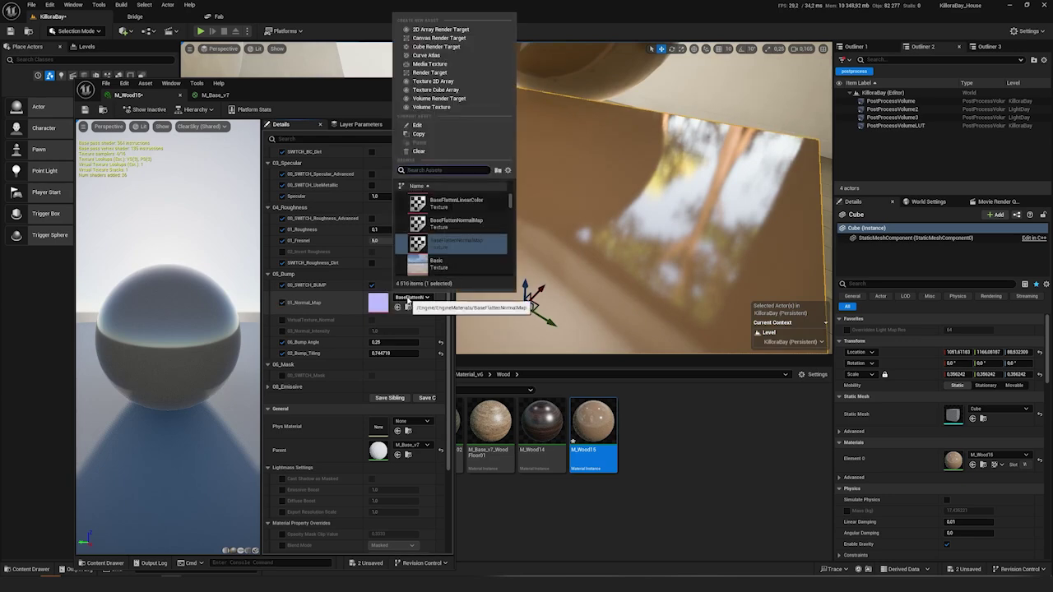
mouse_move(642, 206)
right_down()
mouse_move(683, 213)
mouse_move(641, 214)
right_up()
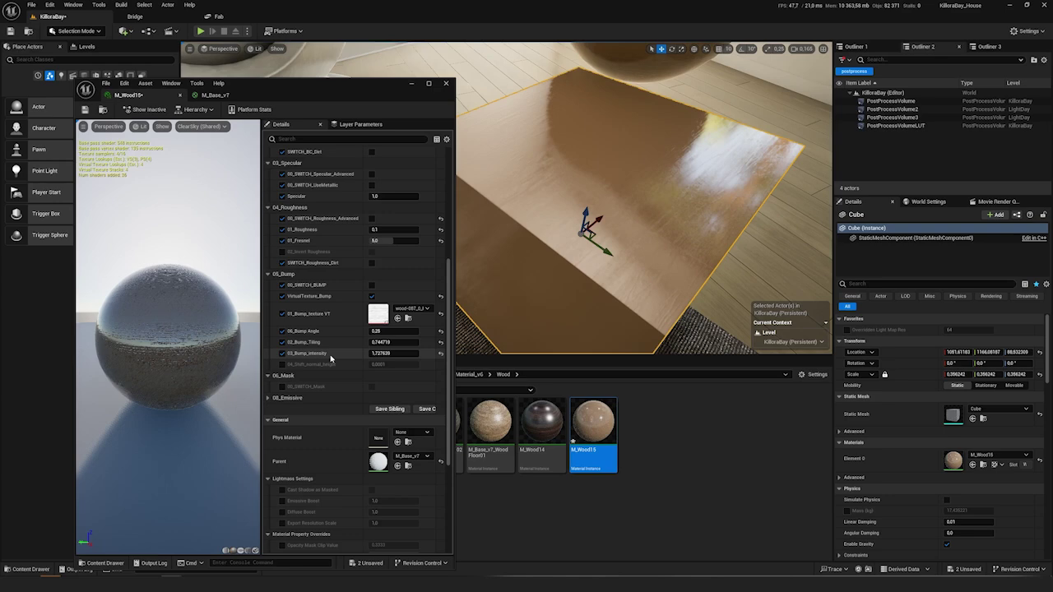
- Turn on 00_SWITCH_Mask under 06_Mask and assign the 10a texture to 01_Mask_Map
scroll(296, 330, down, 1)
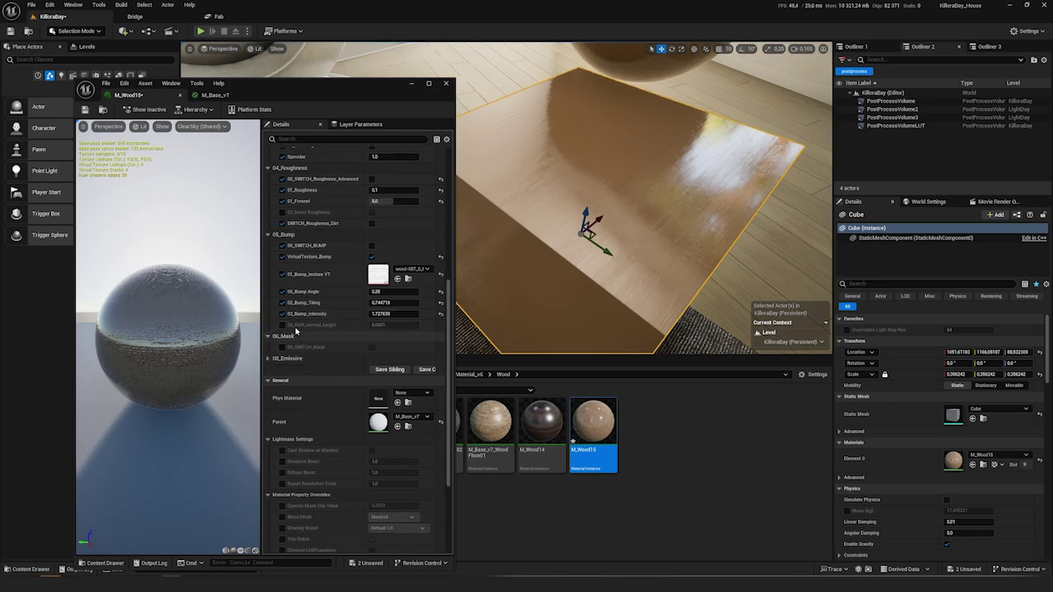
drag(357, 87, 296, 73)
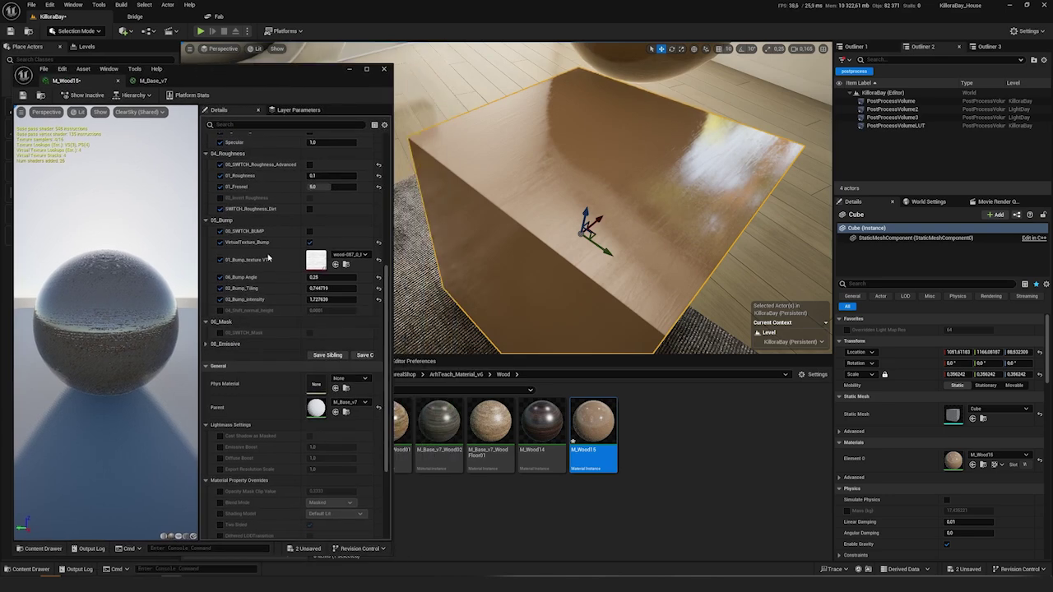
click(220, 333)
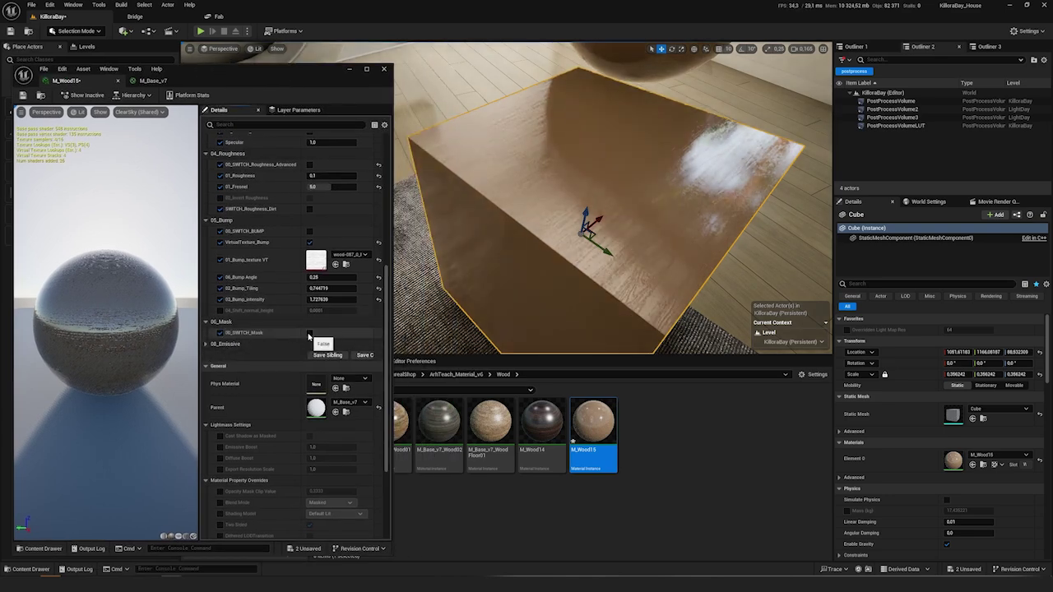
click(309, 332)
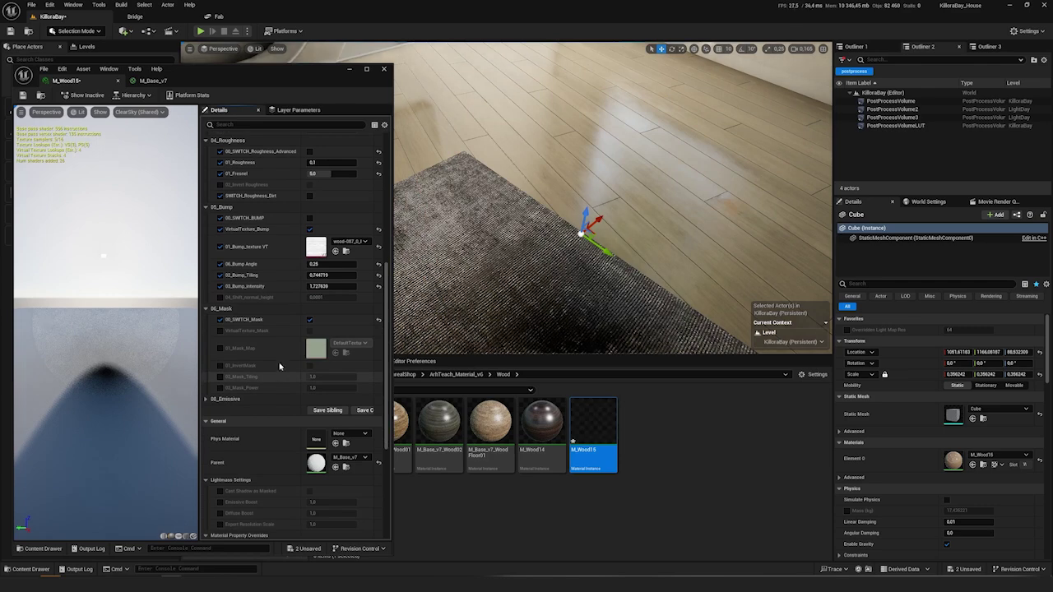
click(219, 348)
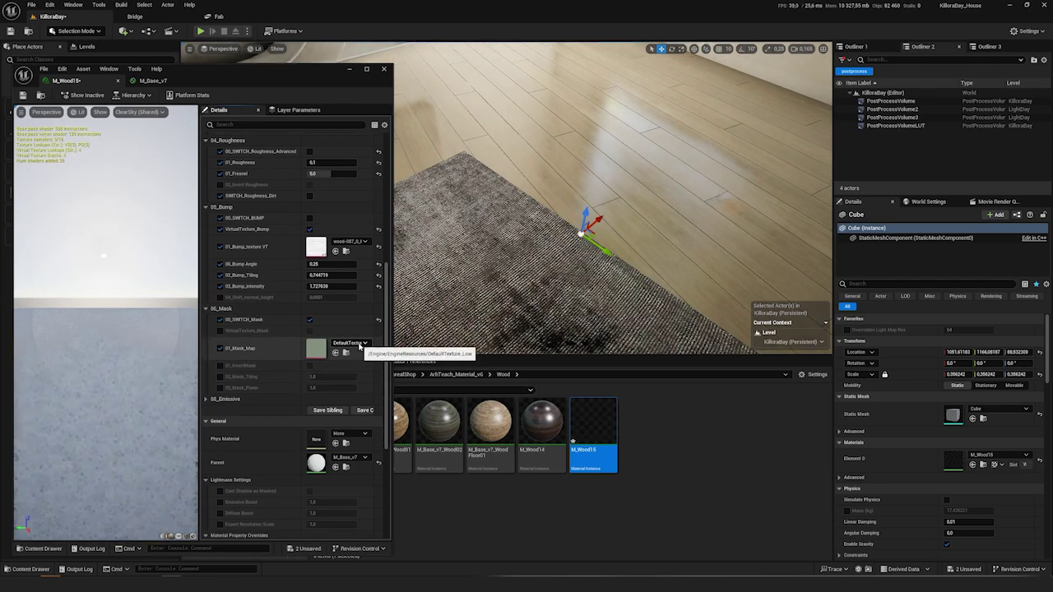
click(360, 343)
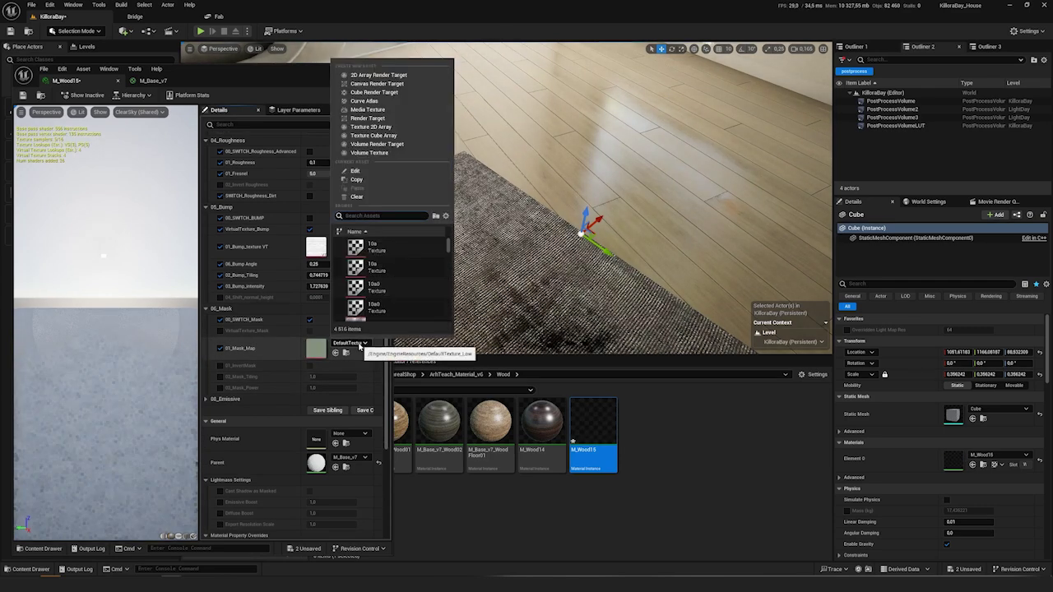
click(400, 255)
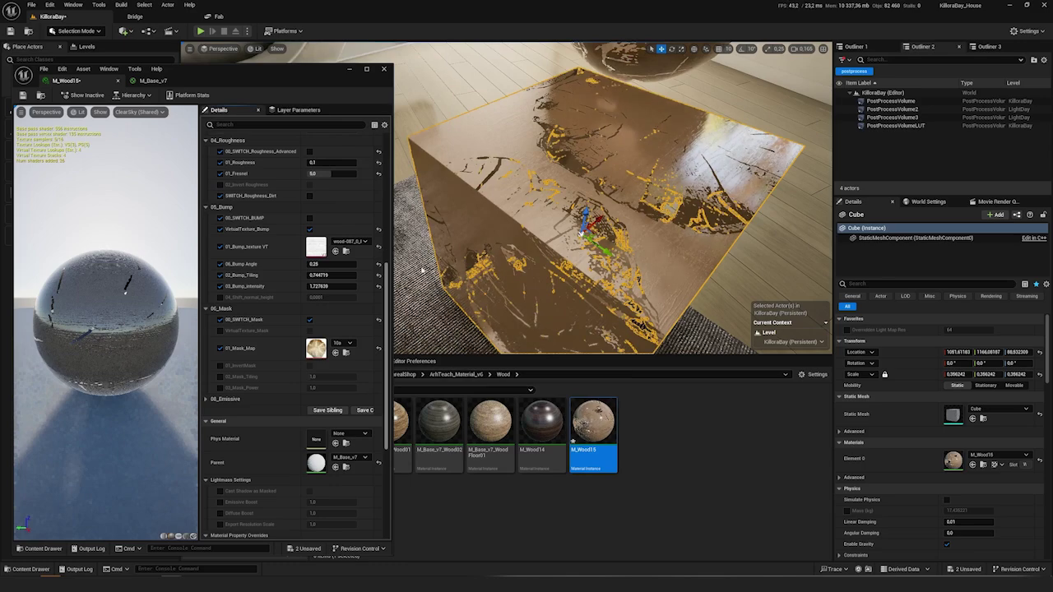
- Turn on 01_InvertMask and set 03_Mask_Power to about 1.497 for the wood material's mask
right_drag(682, 234, 728, 191)
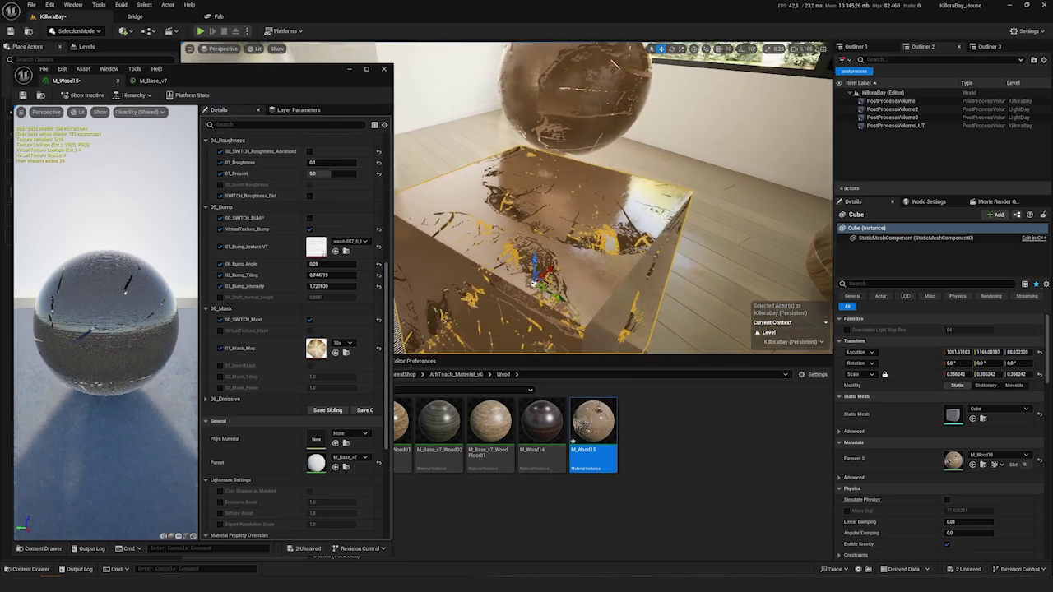
right_drag(501, 275, 539, 273)
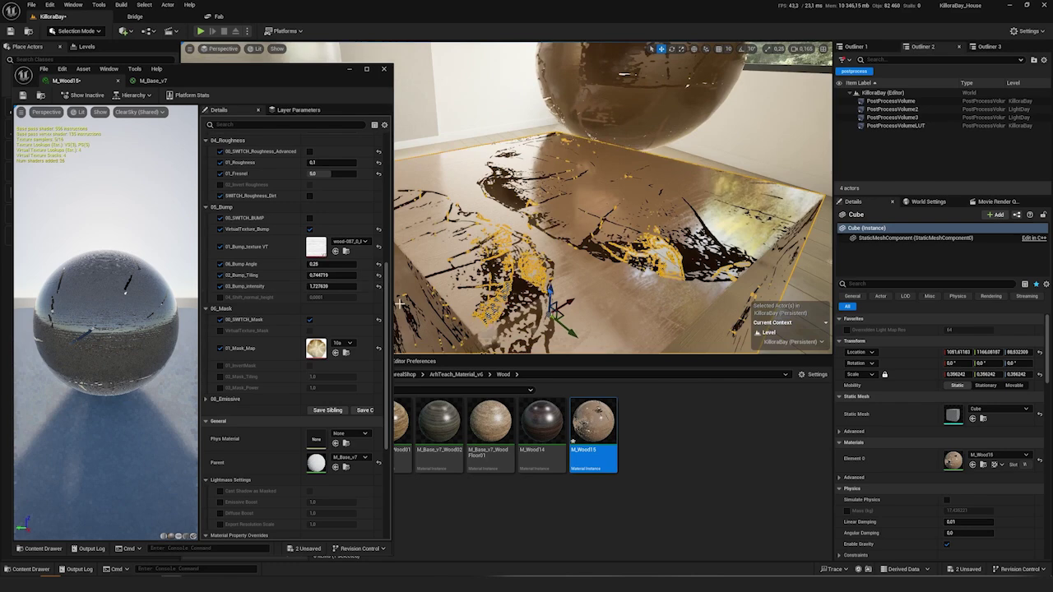
click(219, 365)
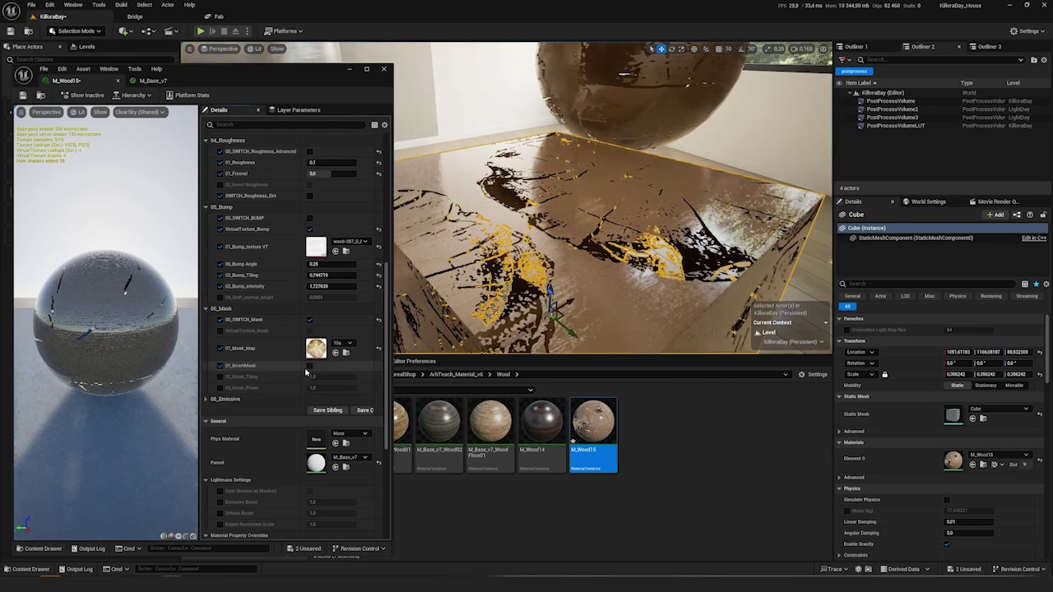
click(310, 366)
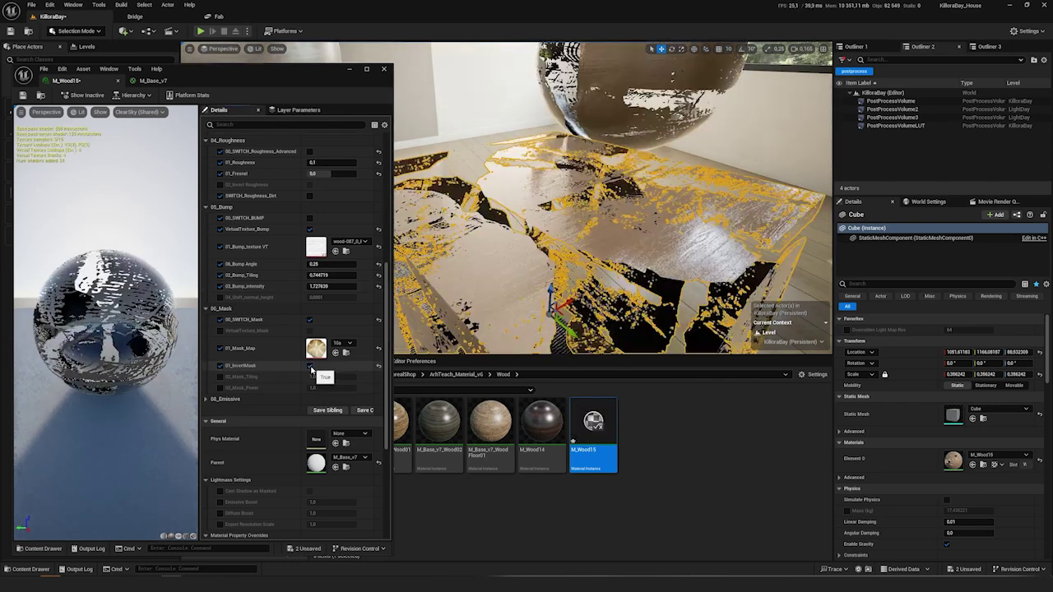
click(725, 153)
right_drag(726, 153, 717, 239)
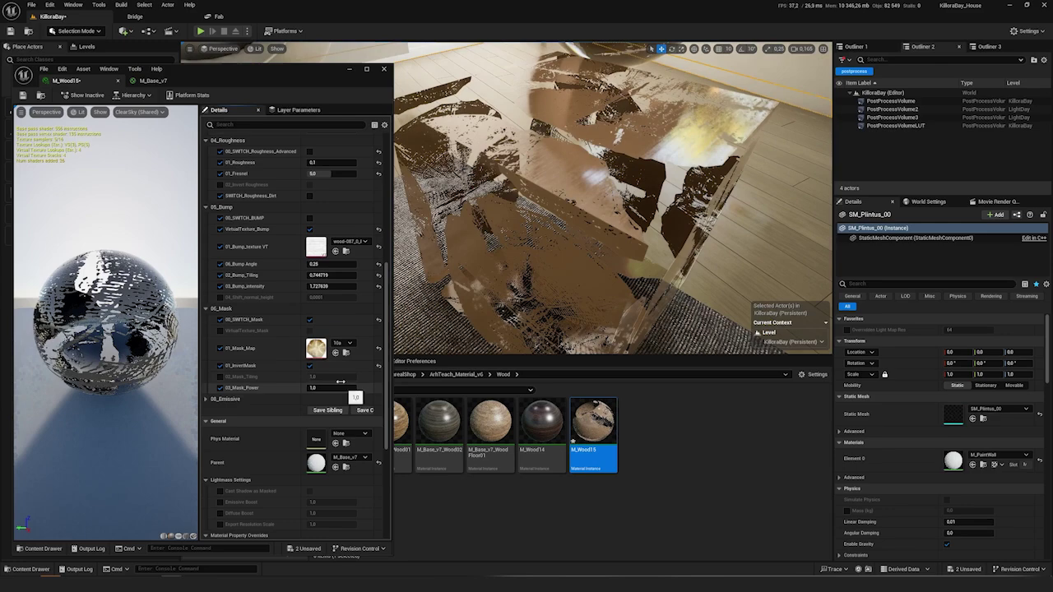
drag(329, 387, 378, 388)
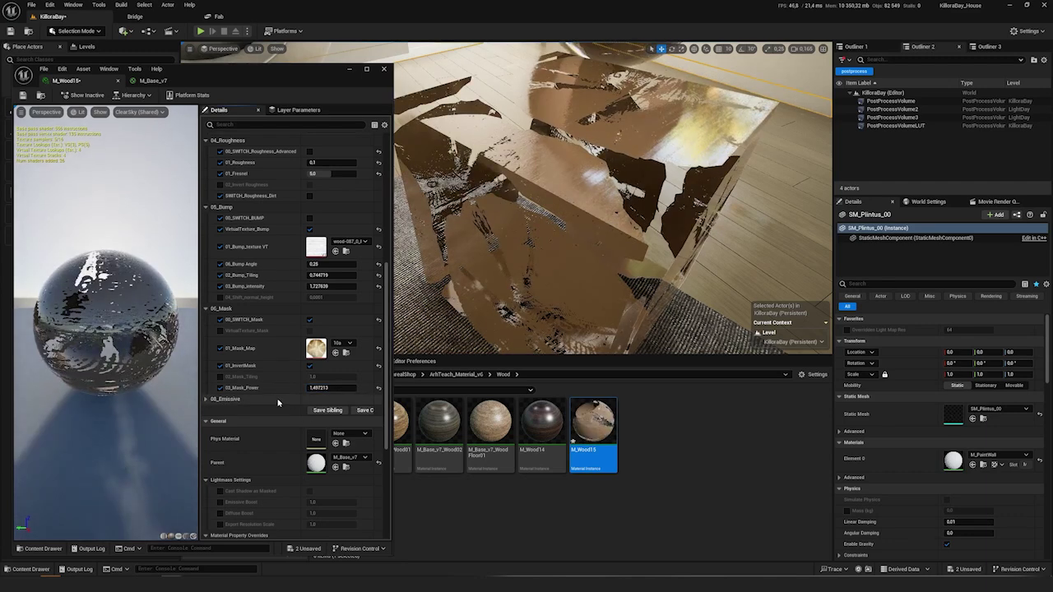
- Review the 08_Emissive parameters and the rest of the wood material's settings, and close its editor
scroll(278, 403, down, 2)
click(207, 361)
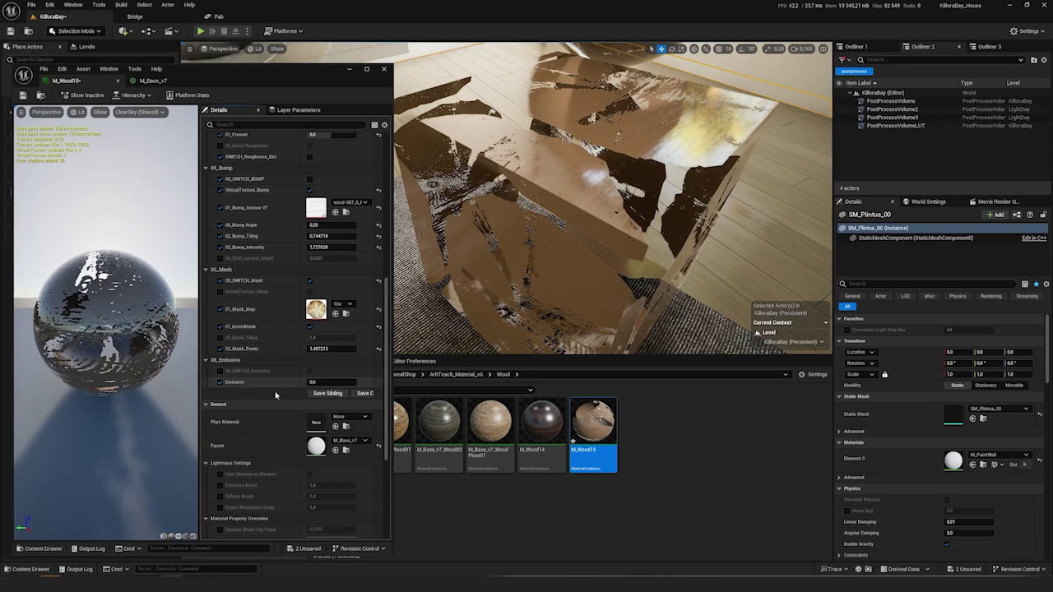
key(Return)
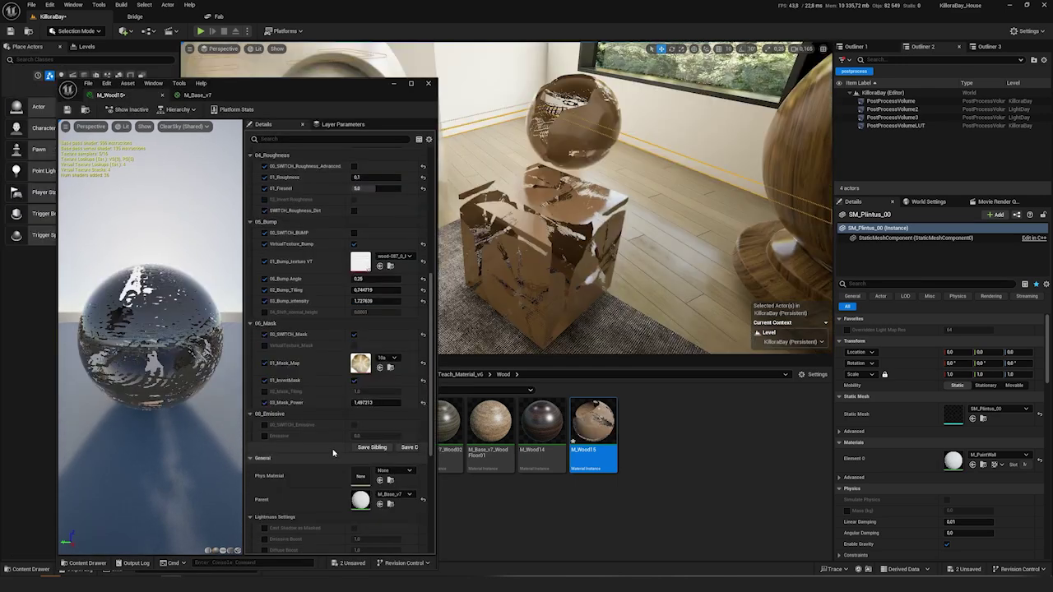
scroll(329, 444, up, 10)
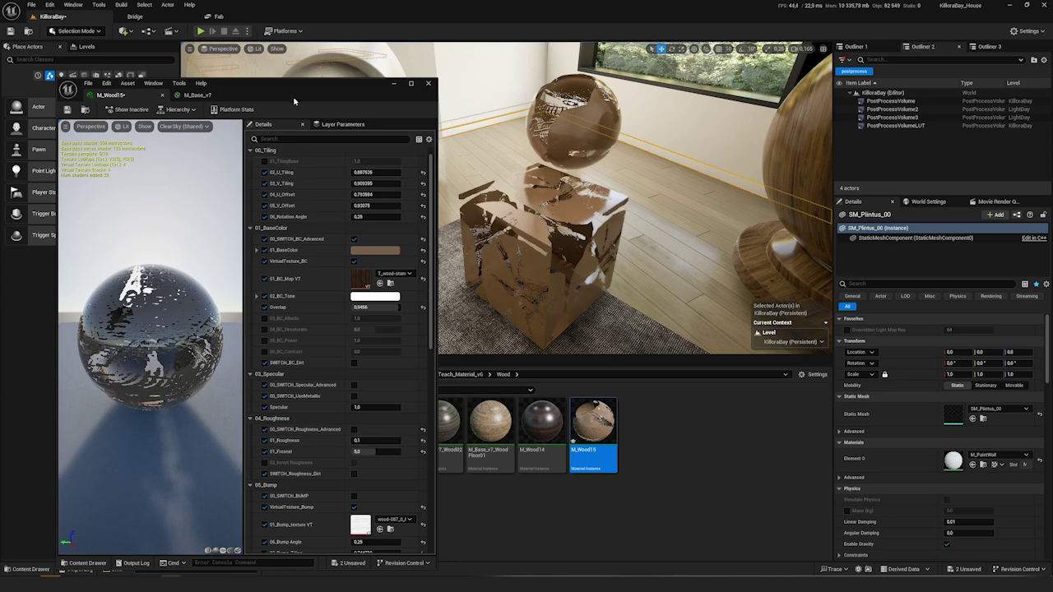
drag(301, 95, 275, 84)
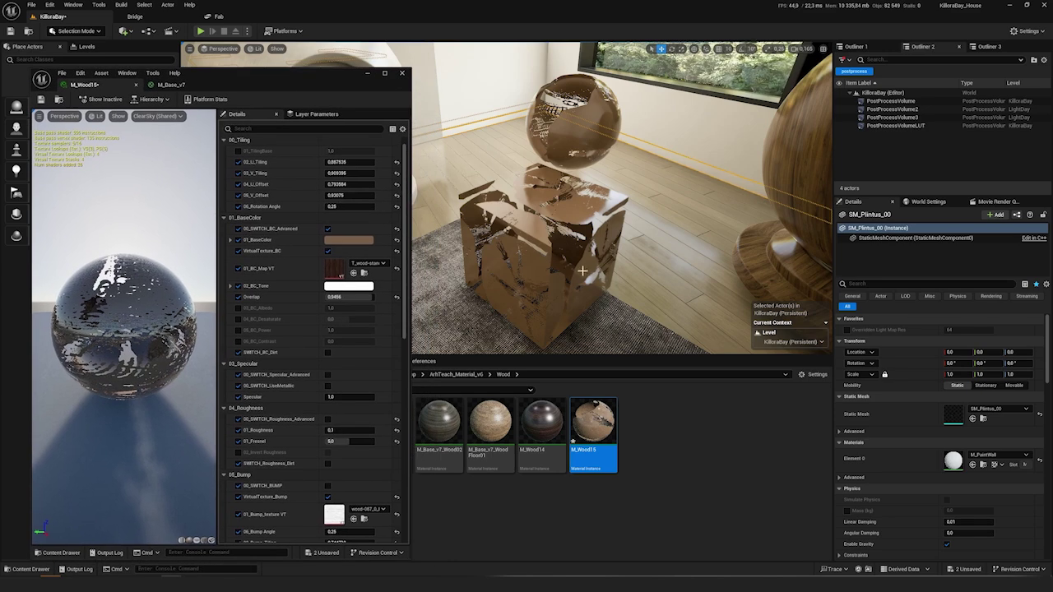
click(402, 72)
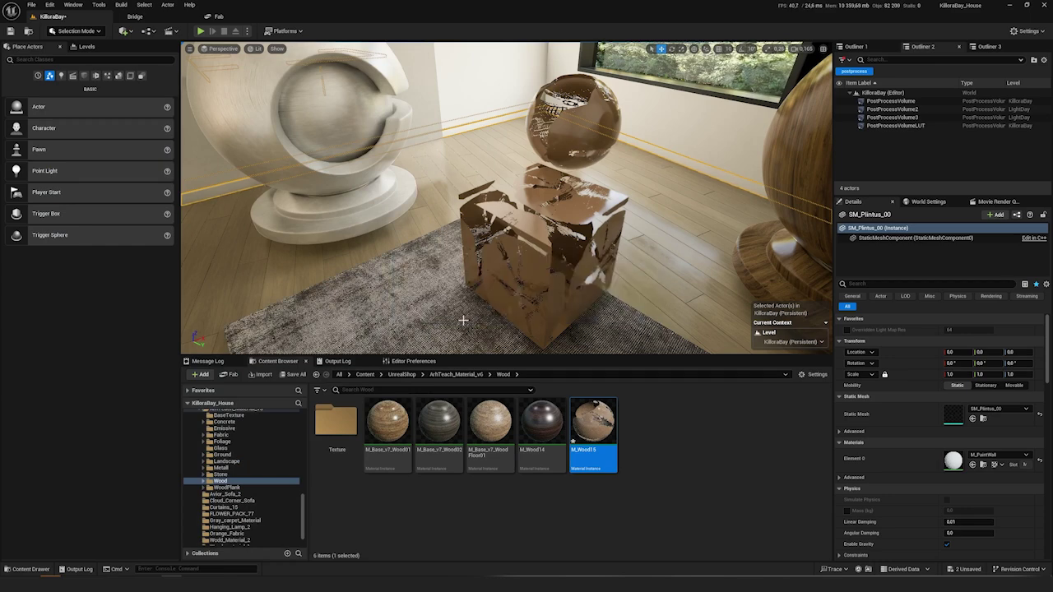
- Open the library's Fabric folder and duplicate the M_Fabric_v7_Inst2 material instance
click(223, 441)
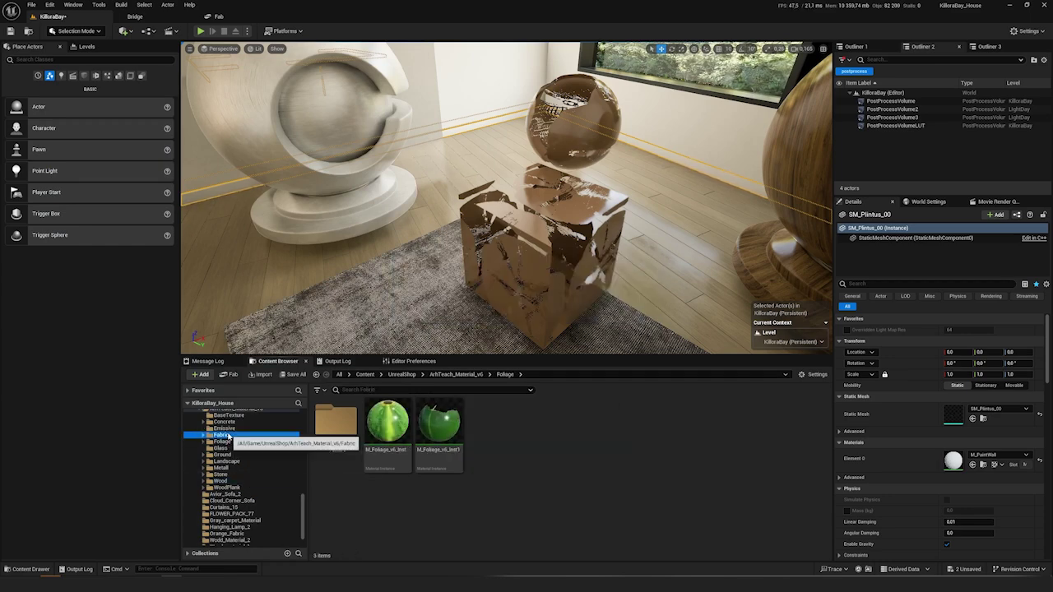
click(221, 434)
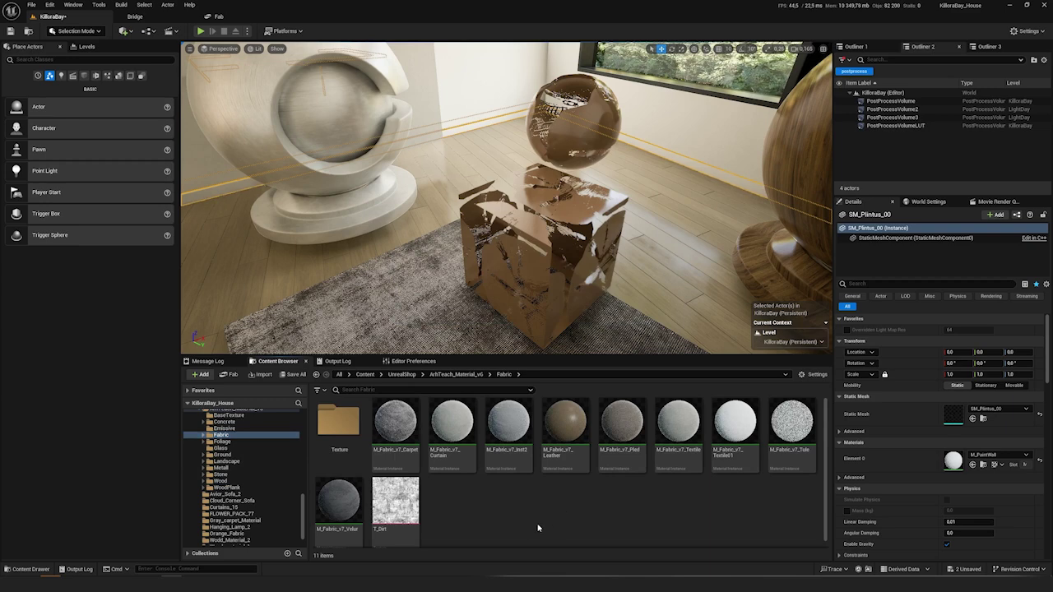
click(510, 438)
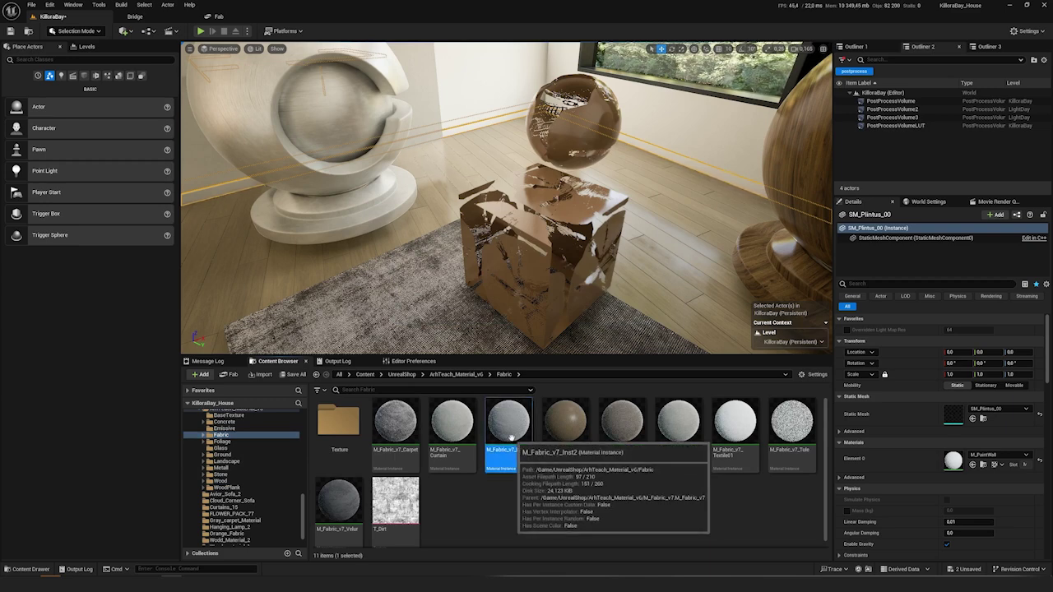
key(ctrl+d)
- Apply the duplicated fabric material to the sphere and the cube in the scene
drag(565, 421, 573, 155)
right_drag(588, 141, 594, 206)
key(w)
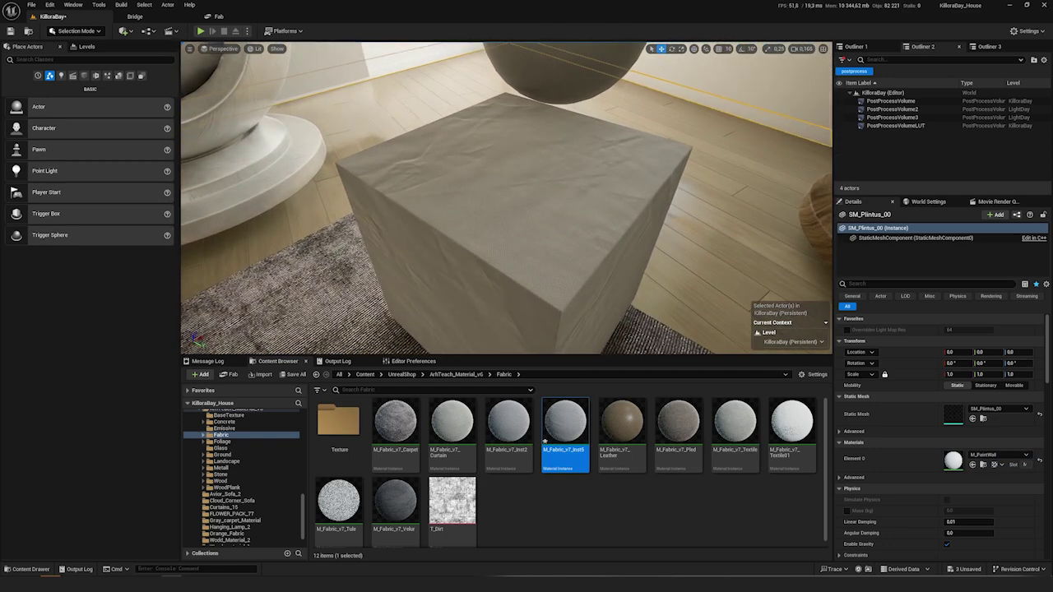
- Open the M_Fabric_v7_Inst5 material instance and review its tiling, base colour, gloss, roughness and bump parameters
double_click(564, 416)
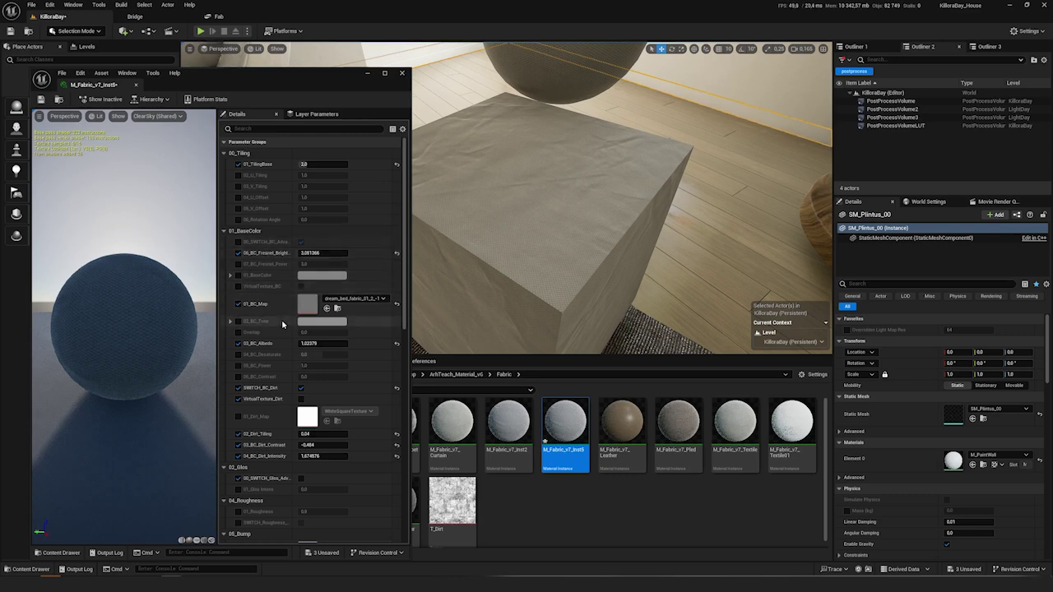
scroll(280, 323, down, 2)
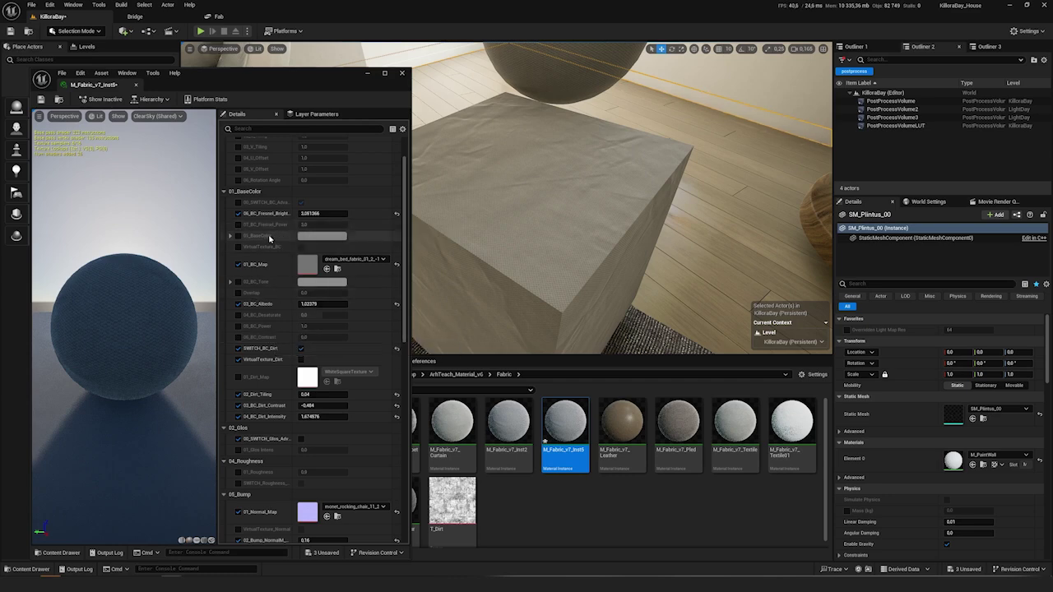
scroll(268, 232, up, 2)
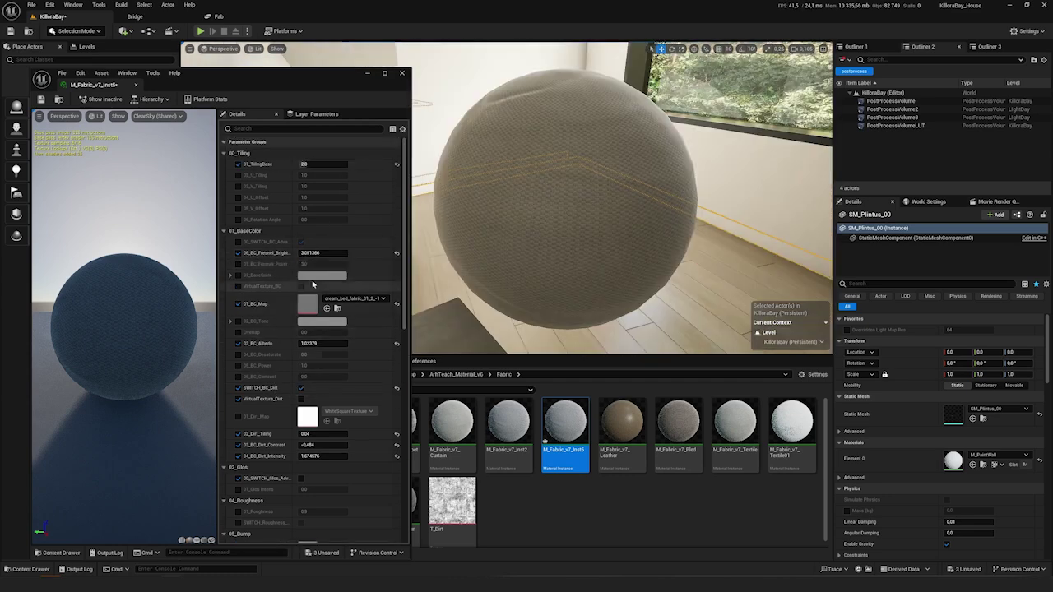
- Raise the fabric's base colour fresnel brightness to about 8 and increase its fresnel power to tighten the sphere's edge glow
drag(321, 252, 403, 252)
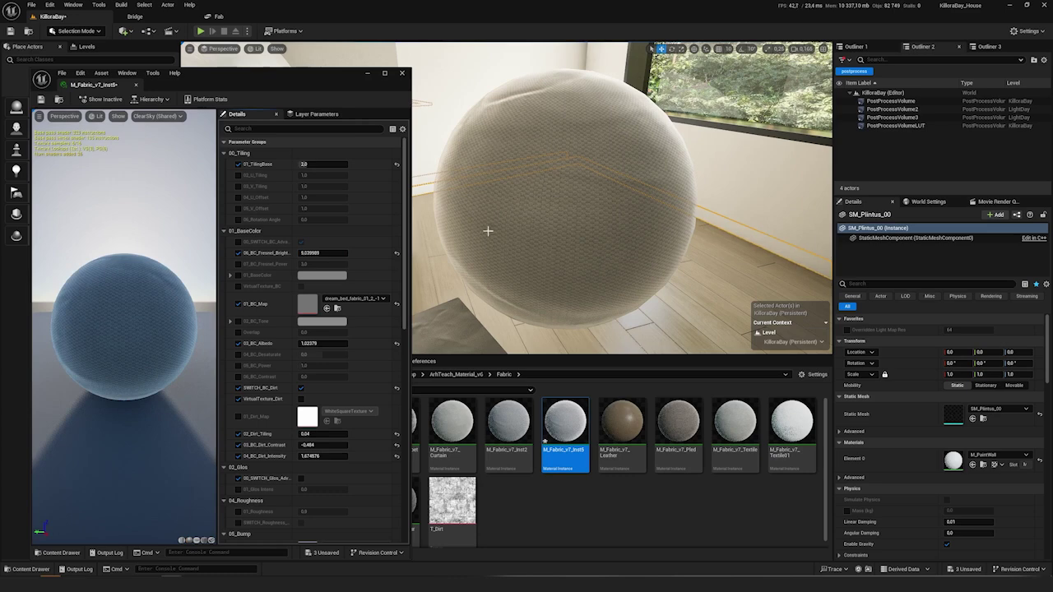
key(s)
right_drag(511, 218, 539, 208)
key(w)
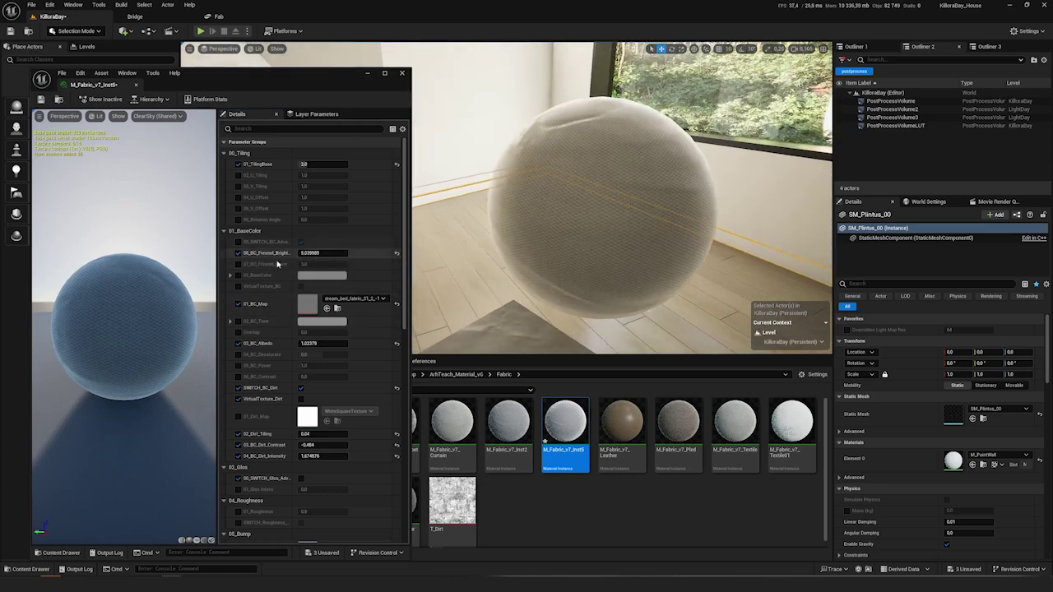
drag(319, 264, 353, 264)
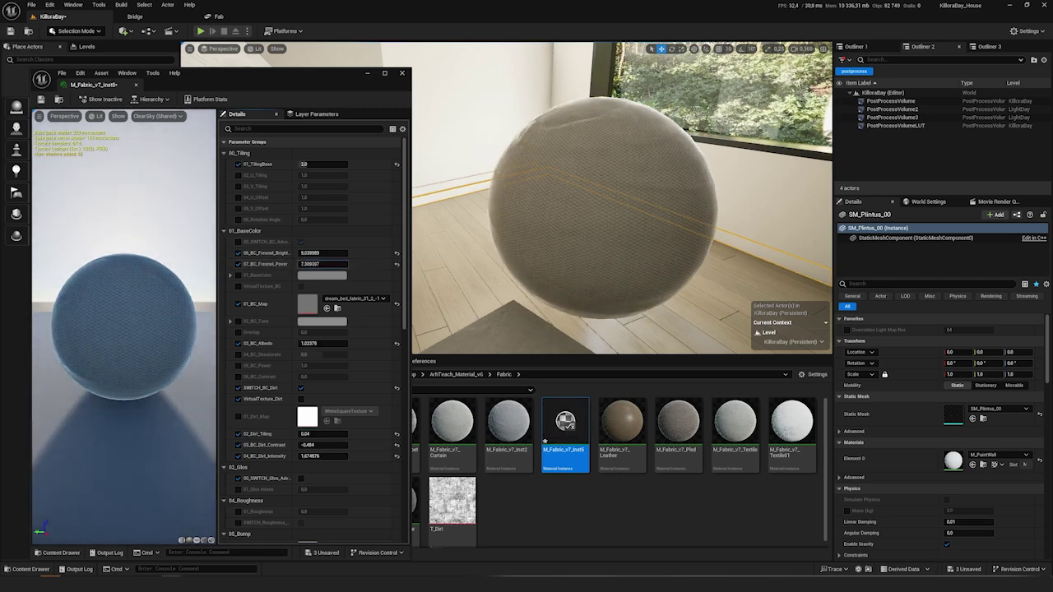
- Enable the fabric material's Subsurface parameter at 1.0 and set its Subsurface Color to white
scroll(280, 272, down, 6)
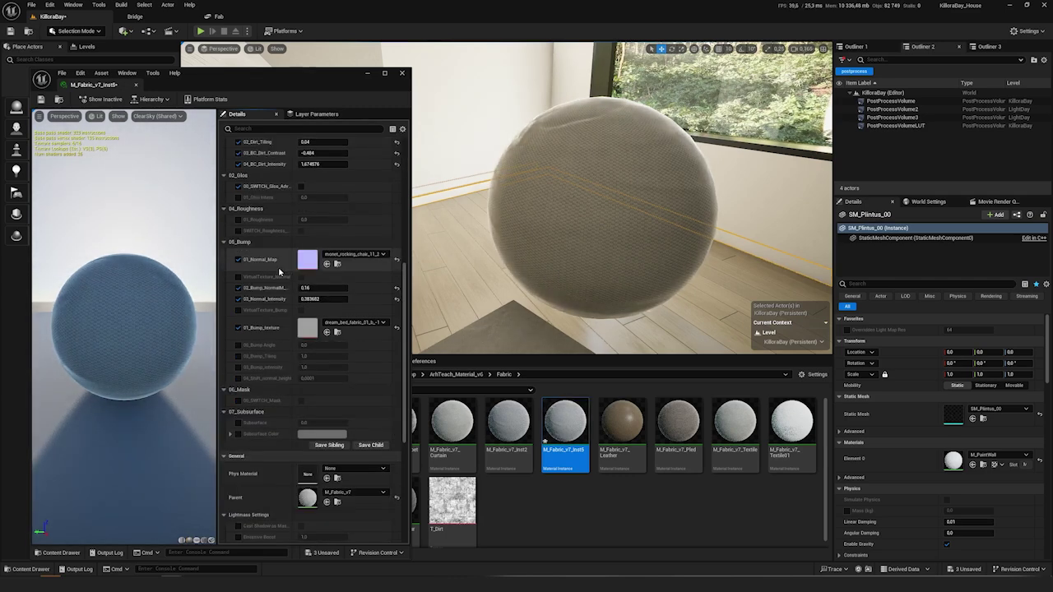
click(238, 423)
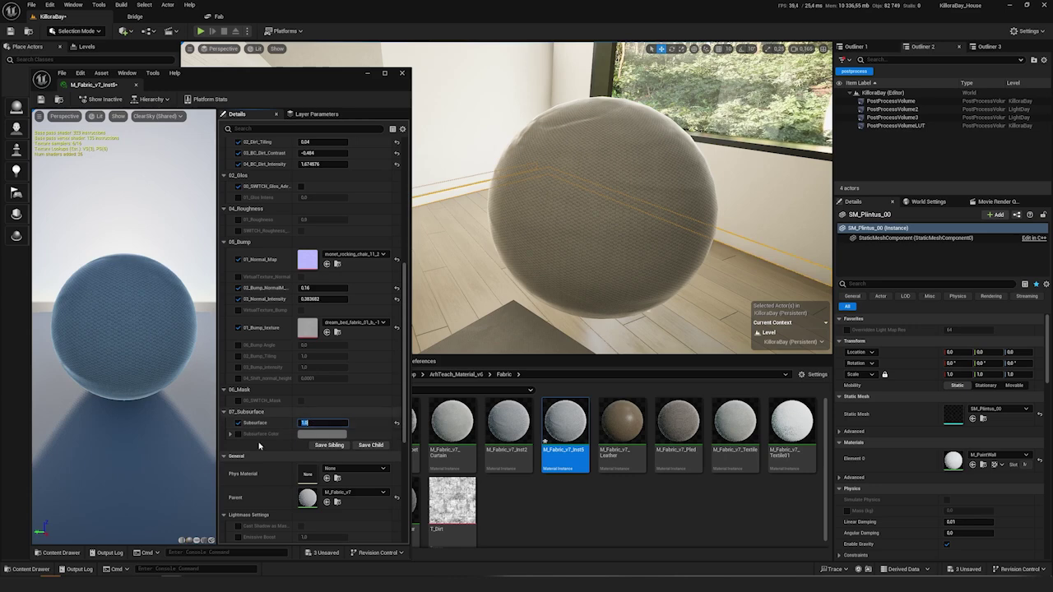
click(317, 434)
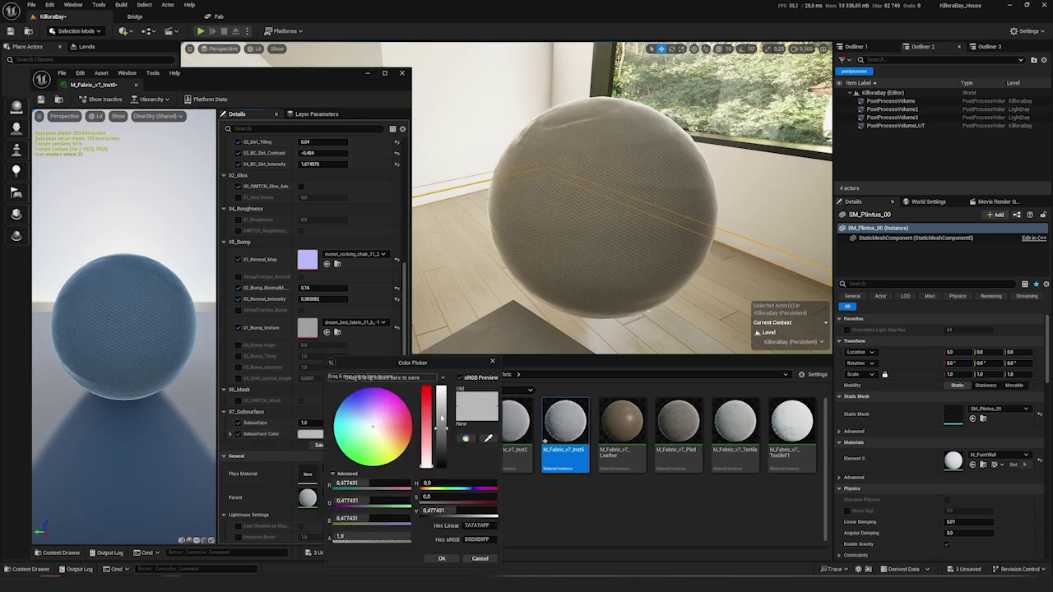
drag(441, 418, 442, 386)
click(442, 558)
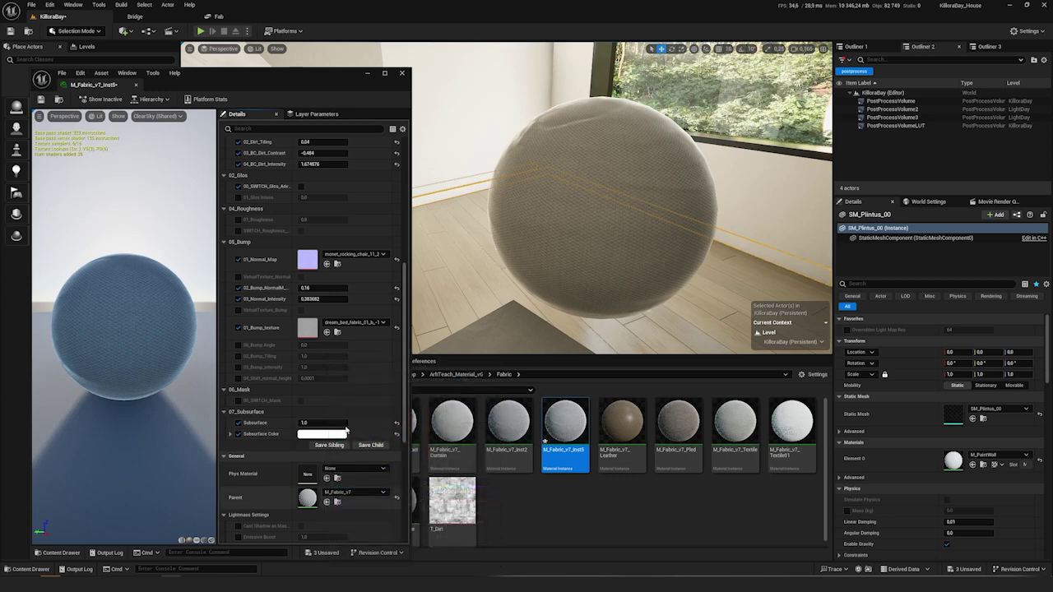
- Override the fabric material's shading model with Two Sided Foliage
scroll(271, 444, down, 5)
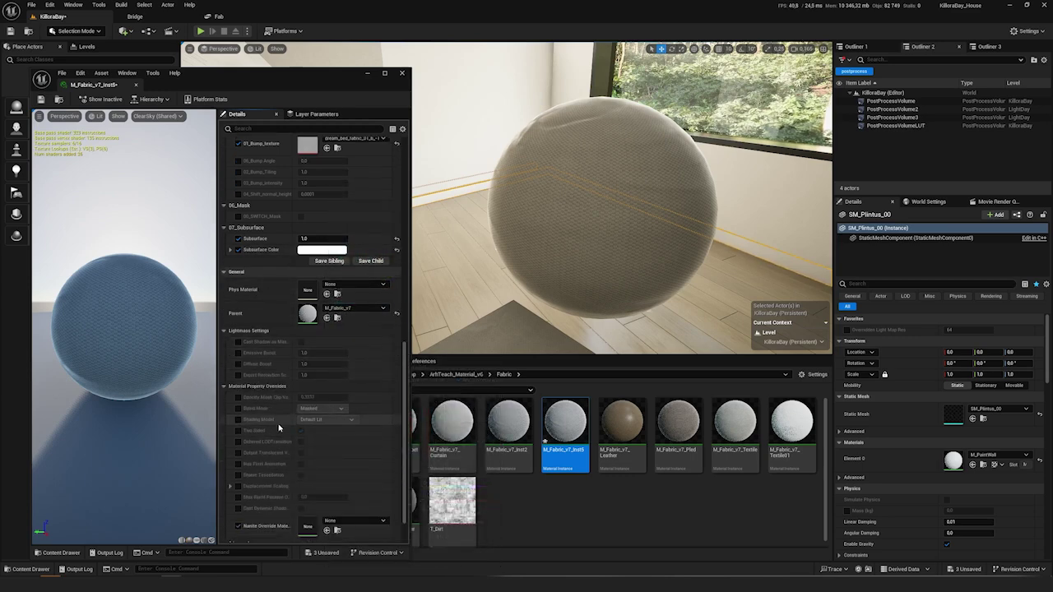
click(238, 419)
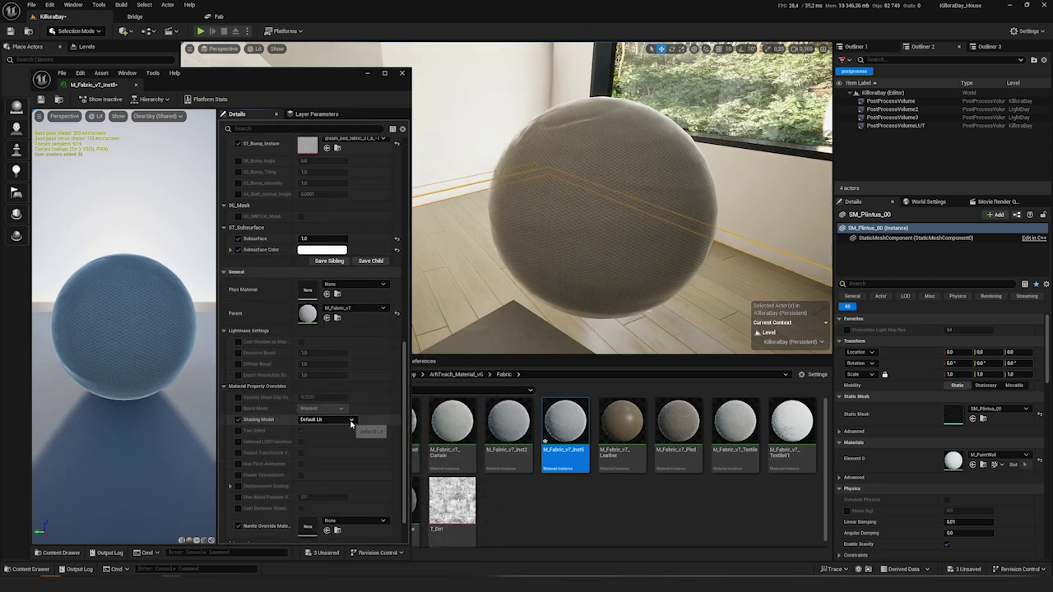
click(326, 419)
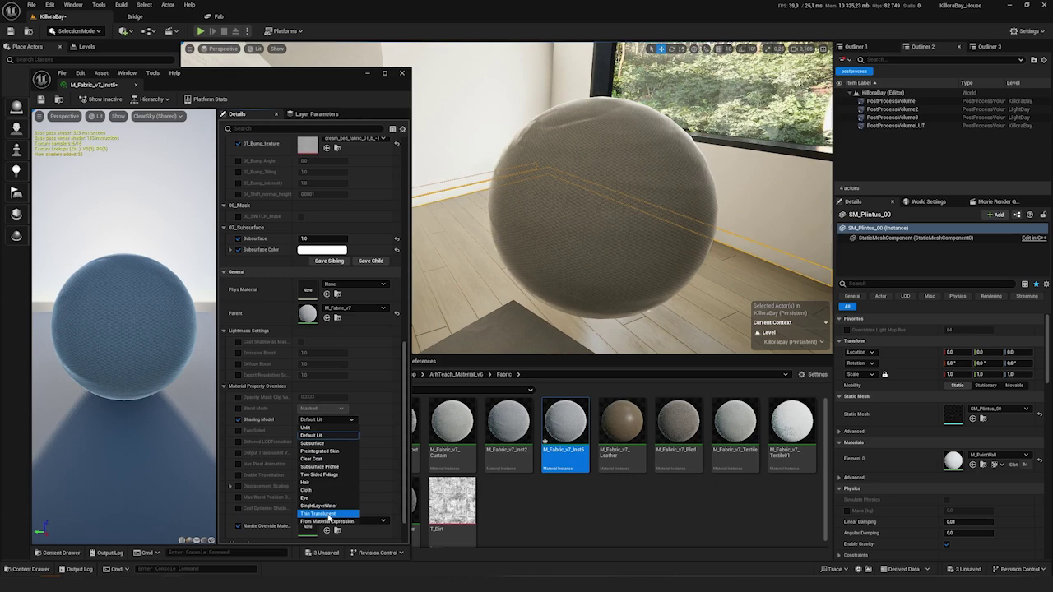
click(322, 475)
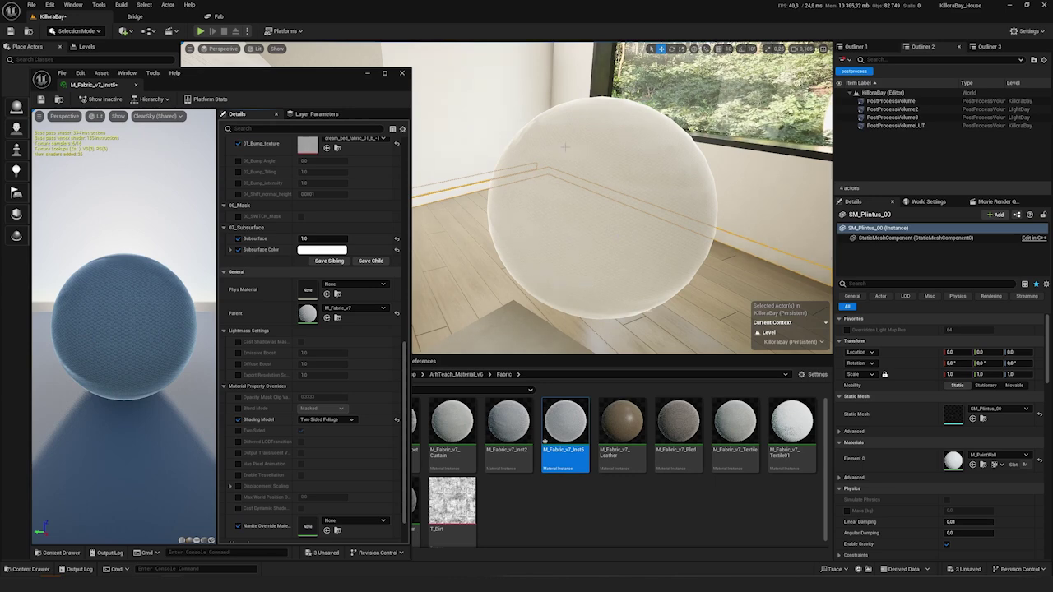
- Review the fabric material's parameters from Subsurface back to Tiling, close its editor and clear the asset selection
scroll(365, 323, up, 8)
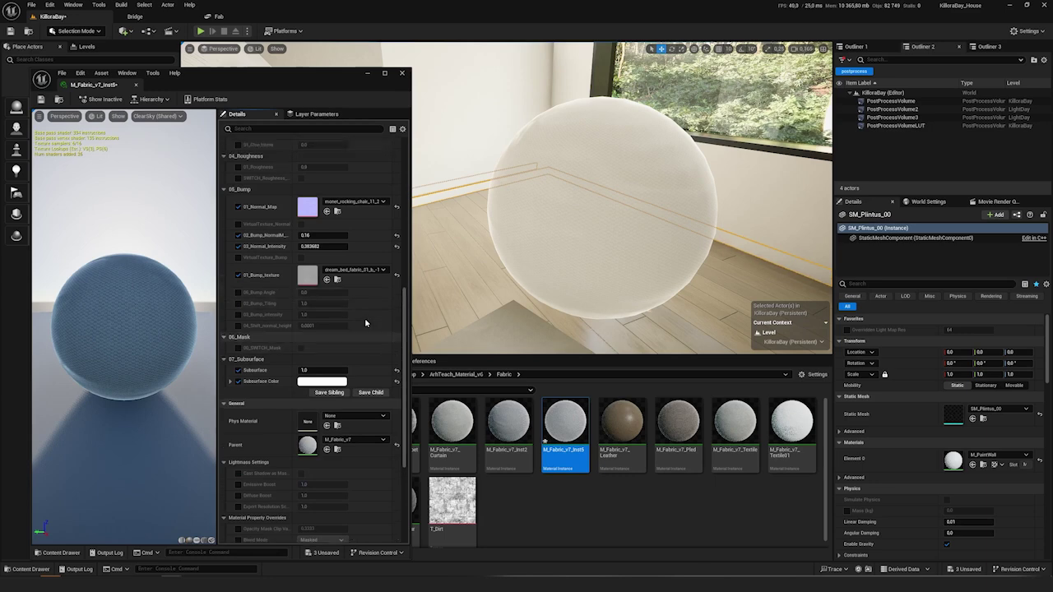
scroll(365, 322, up, 6)
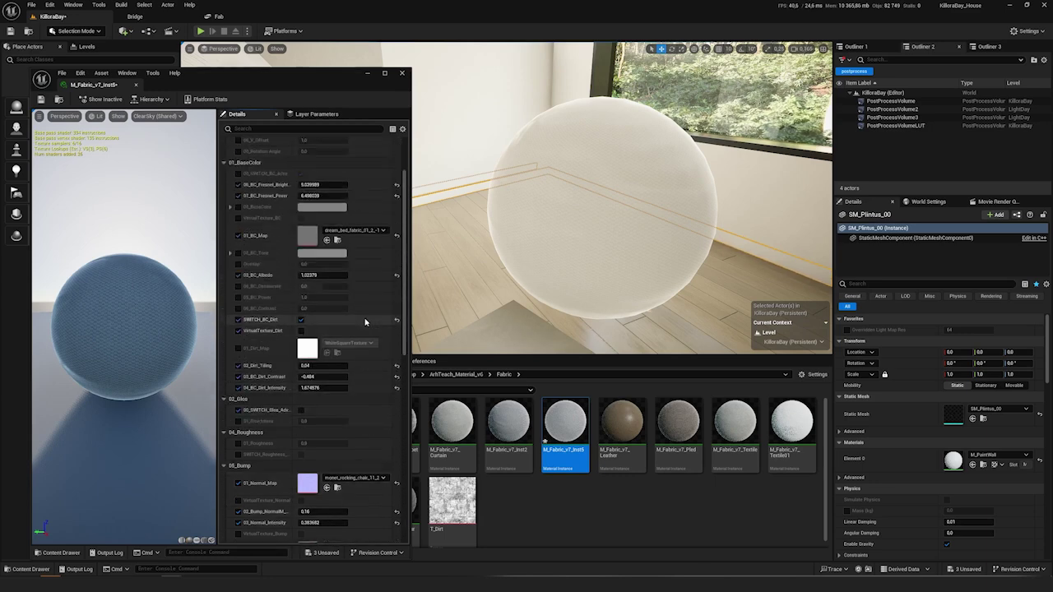
scroll(366, 322, up, 2)
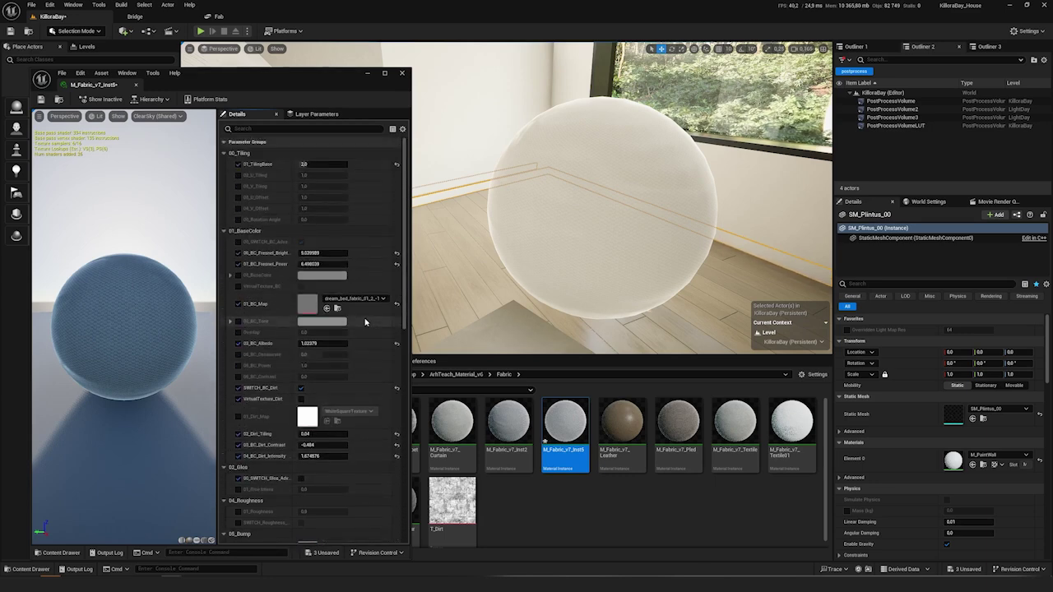
click(401, 73)
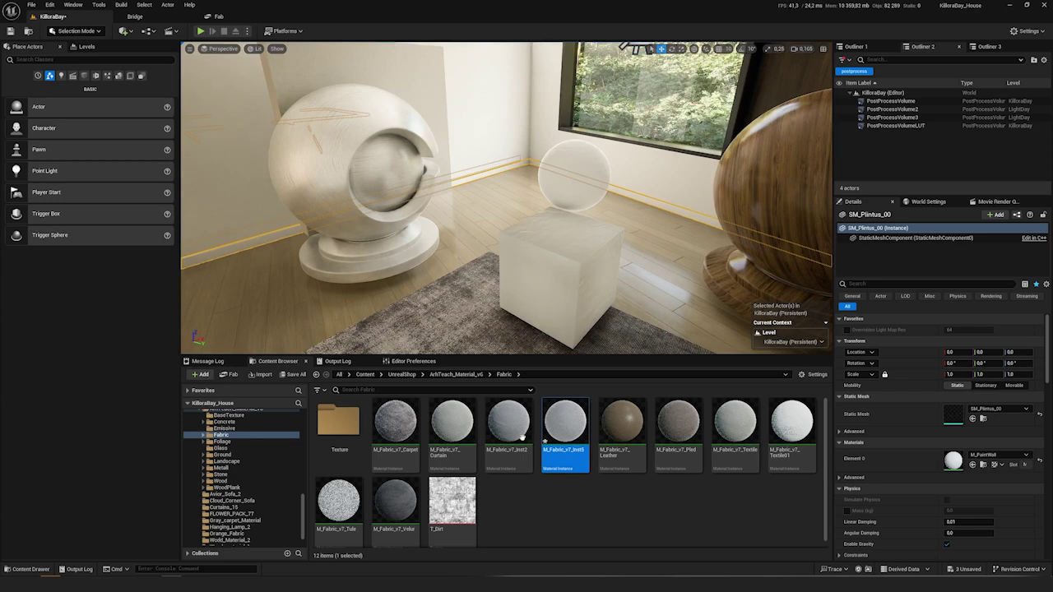
click(524, 518)
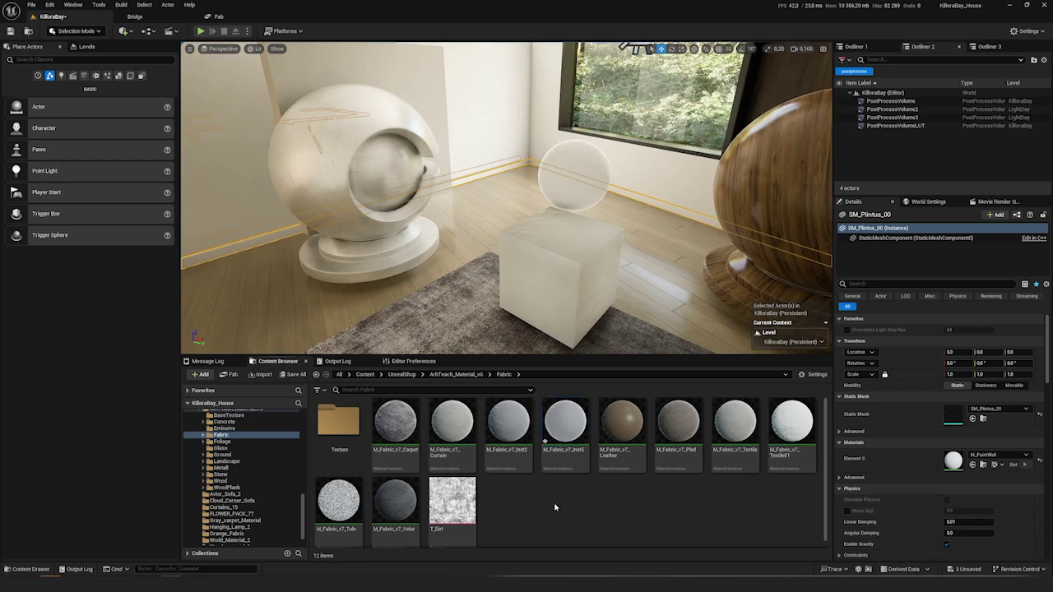